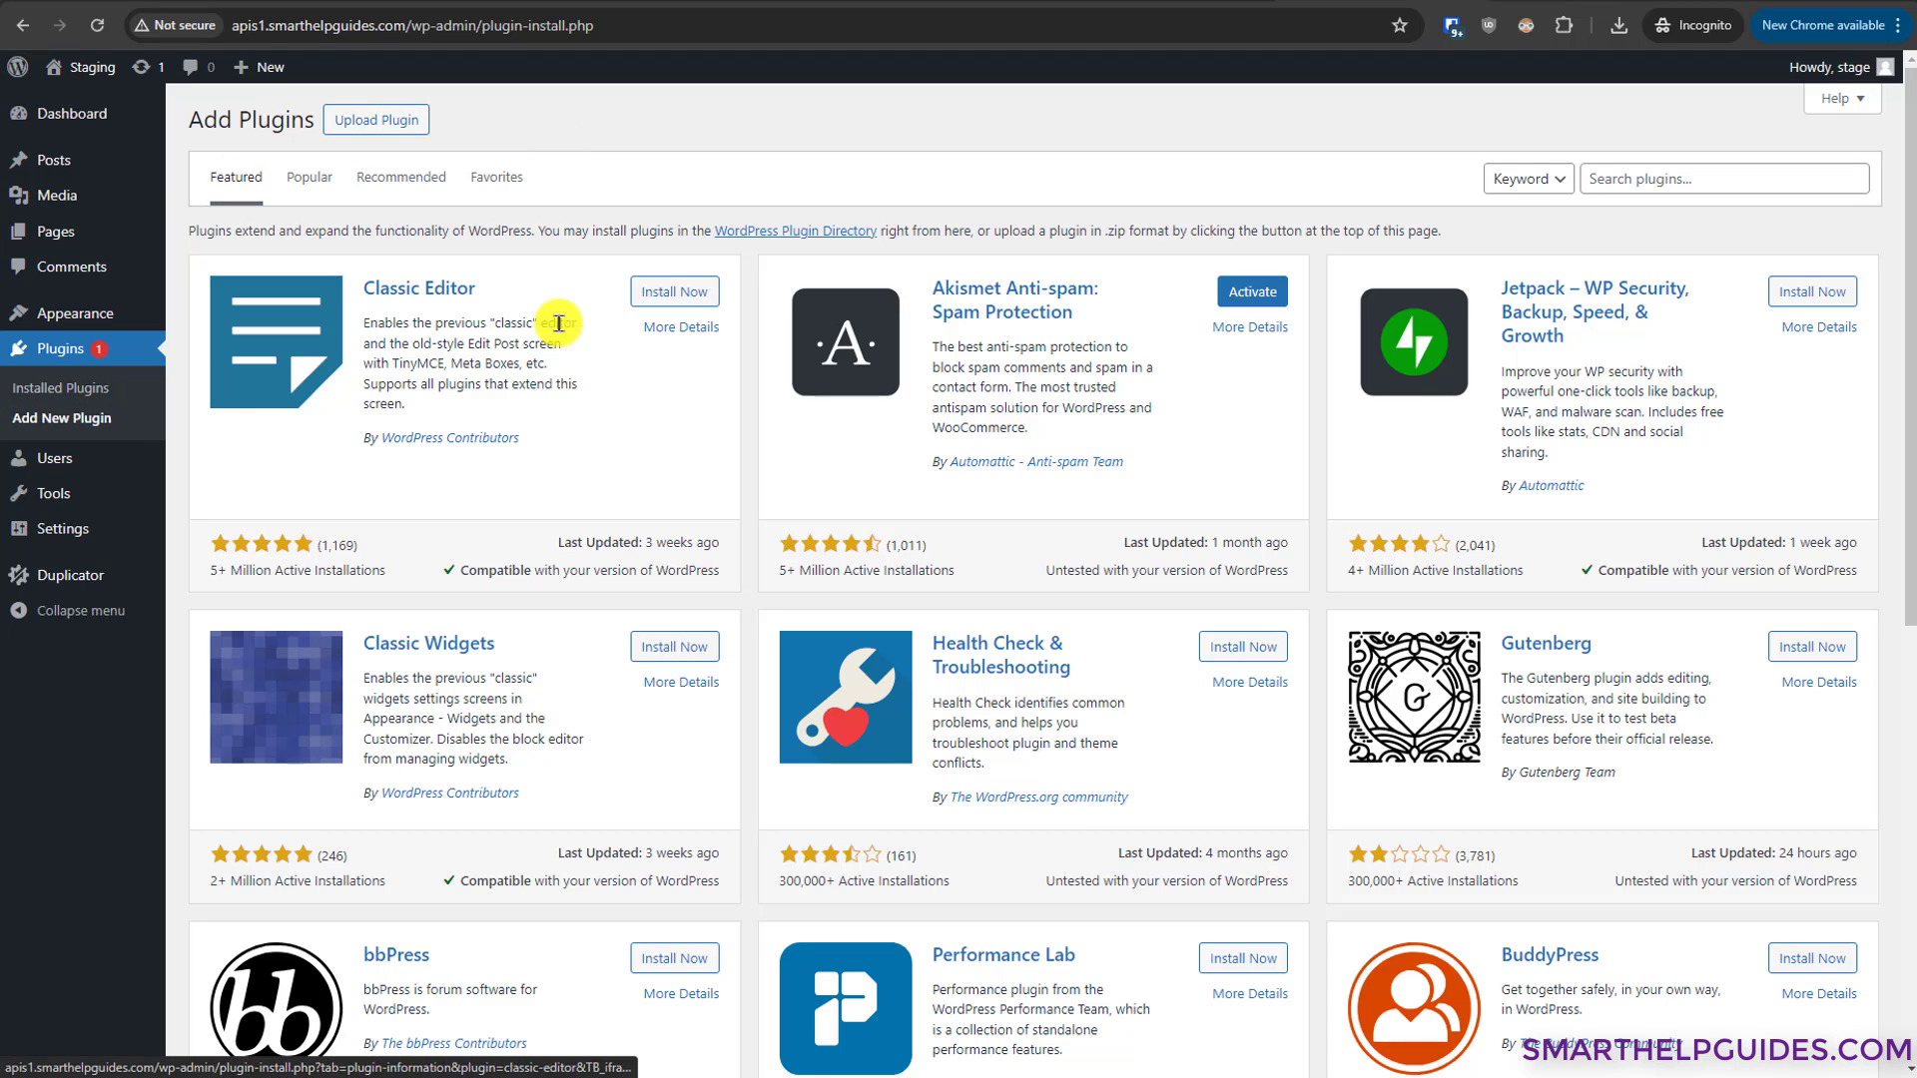
# - Search the plugin directory for "duplicator"
pyautogui.click(1590, 188)
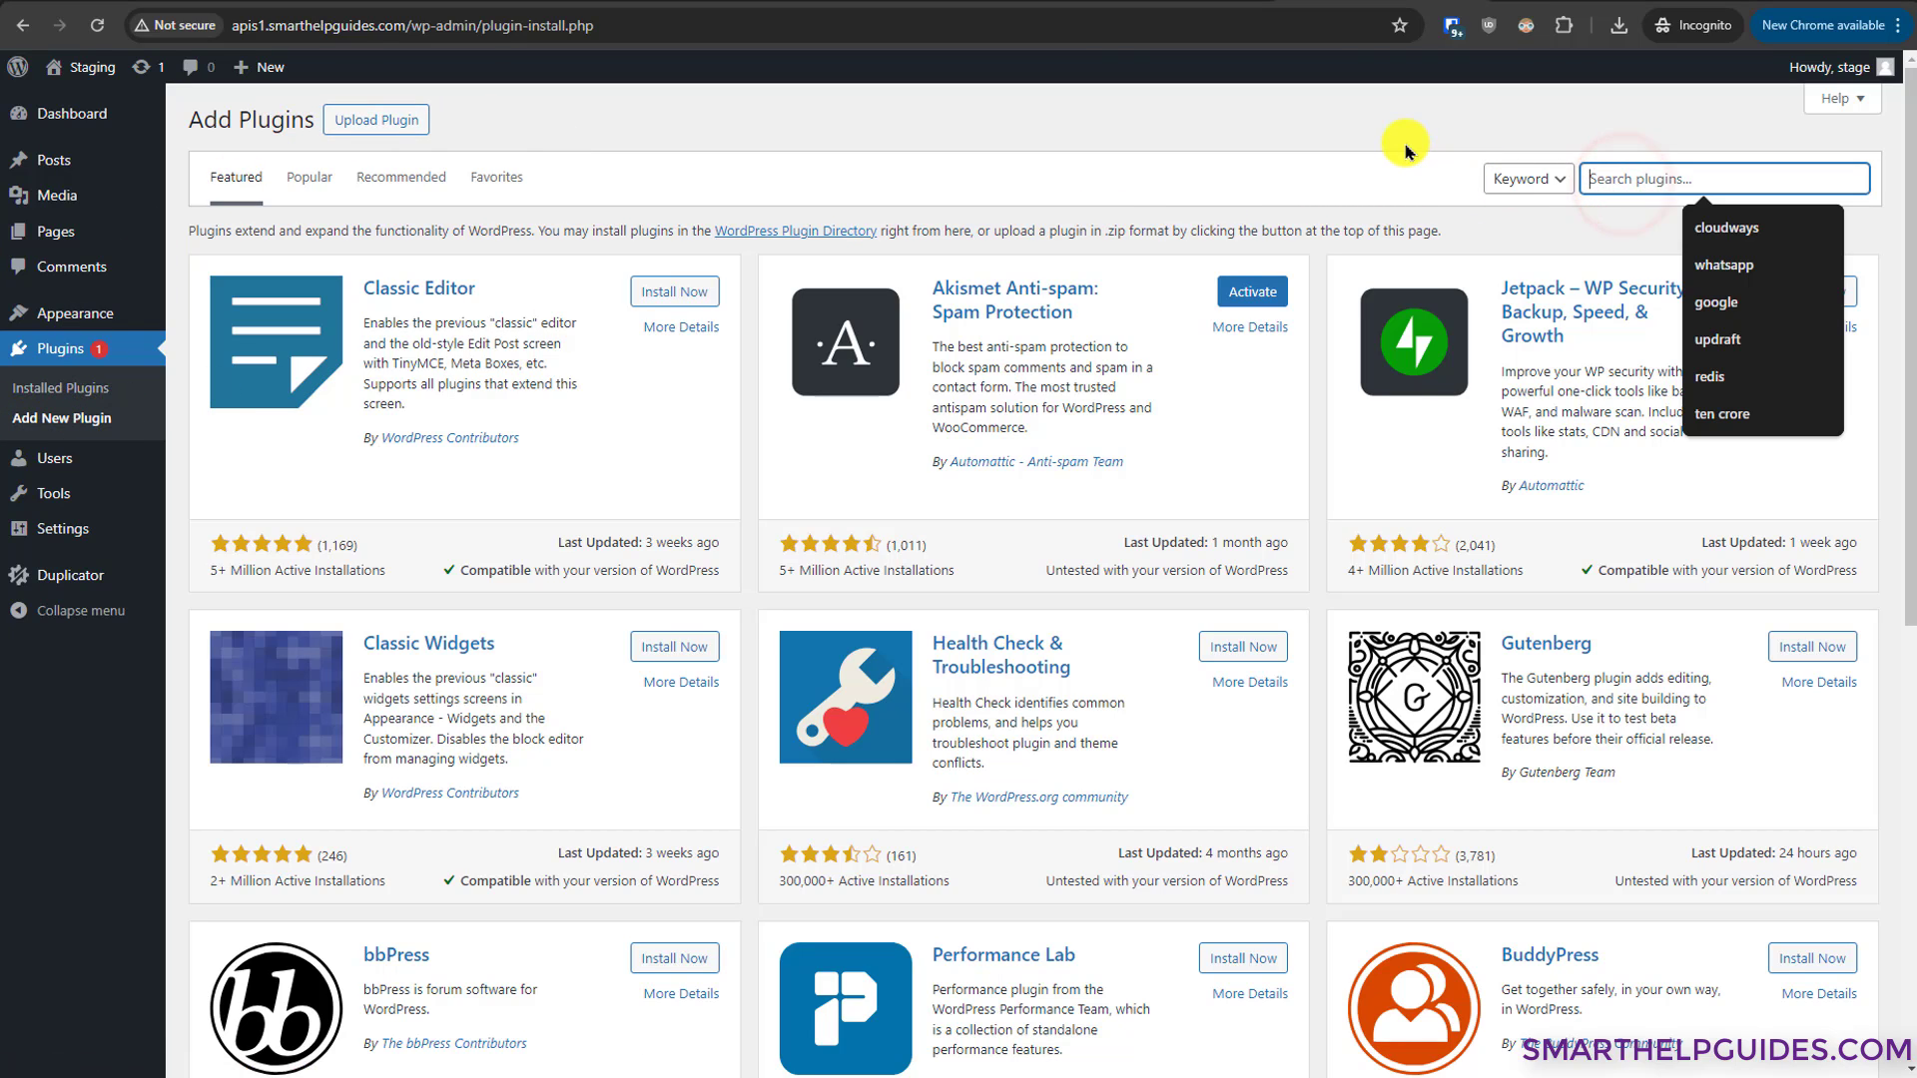
pyautogui.write('duplic')
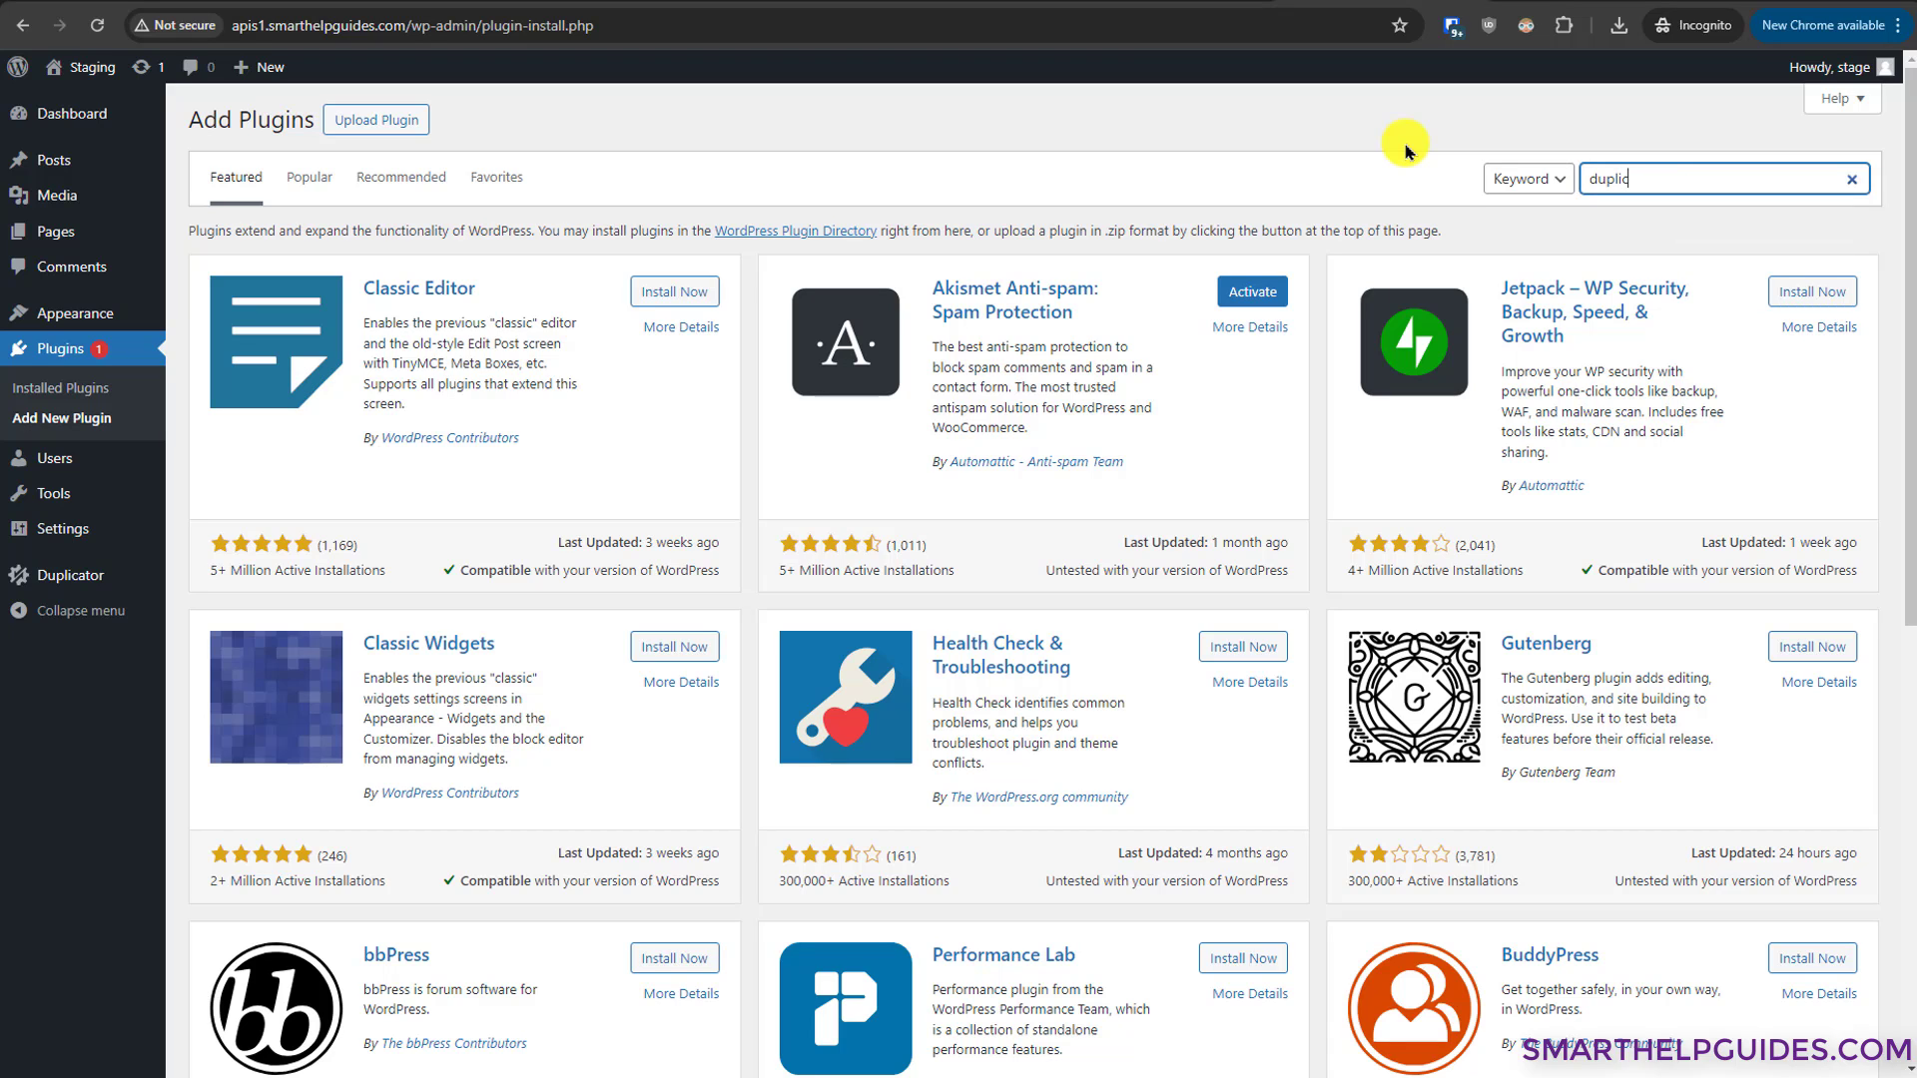
pyautogui.write('ator')
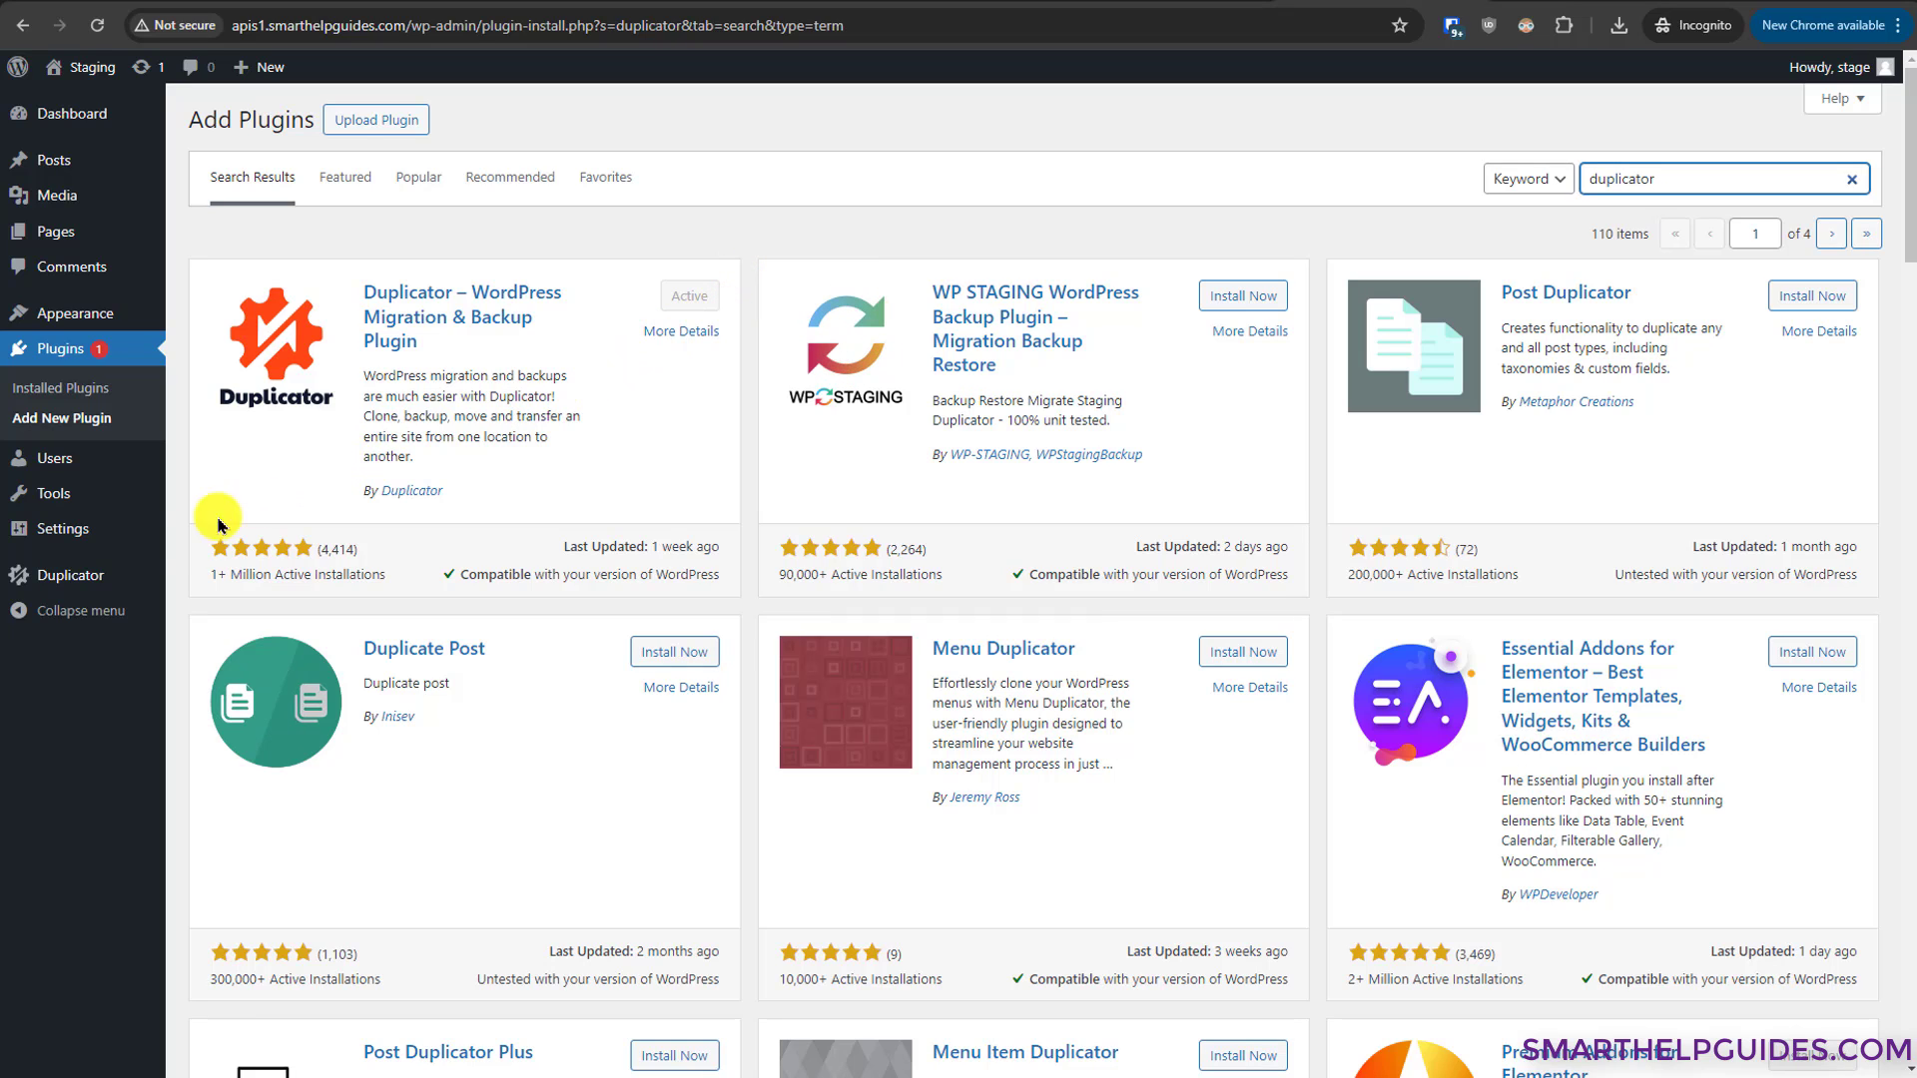
# - Open the Duplicator packages list and start creating a new package, keeping the name 20240426_staging
pyautogui.moveTo(55, 575)
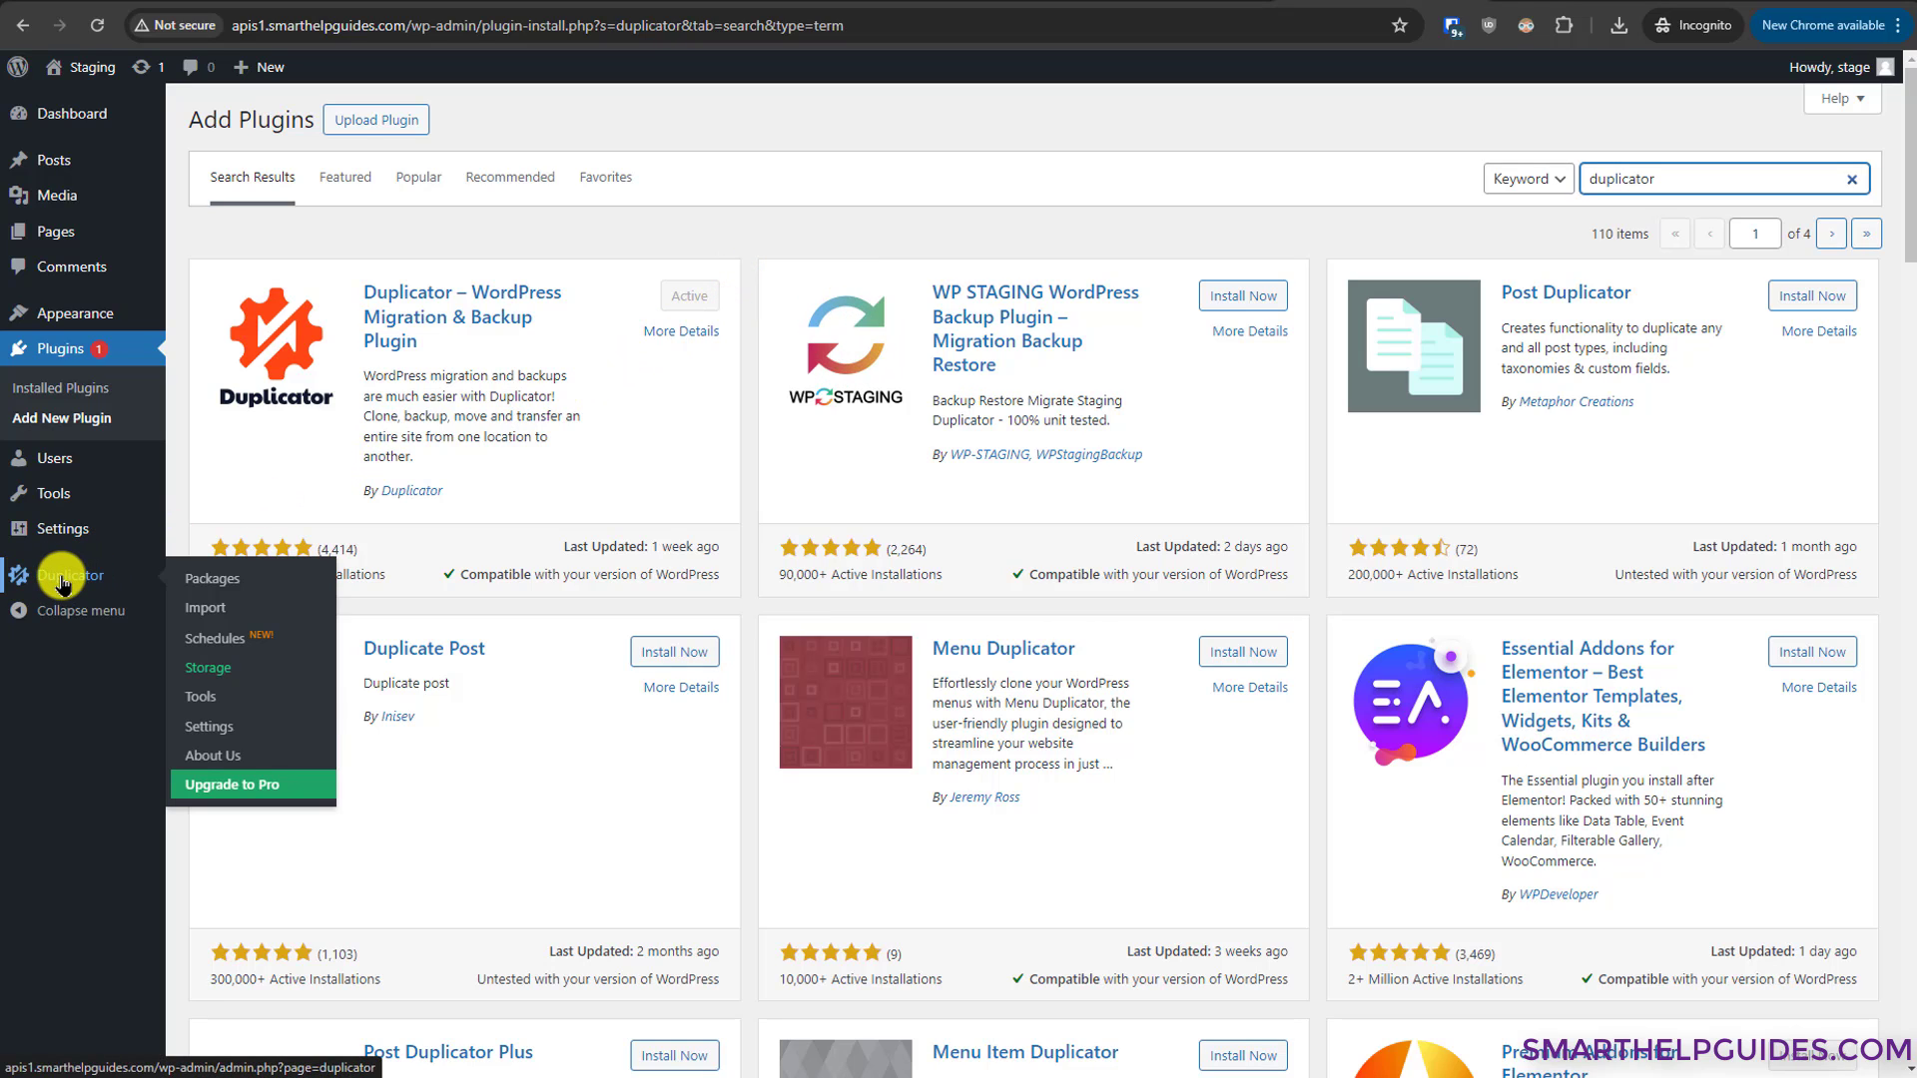
pyautogui.click(236, 579)
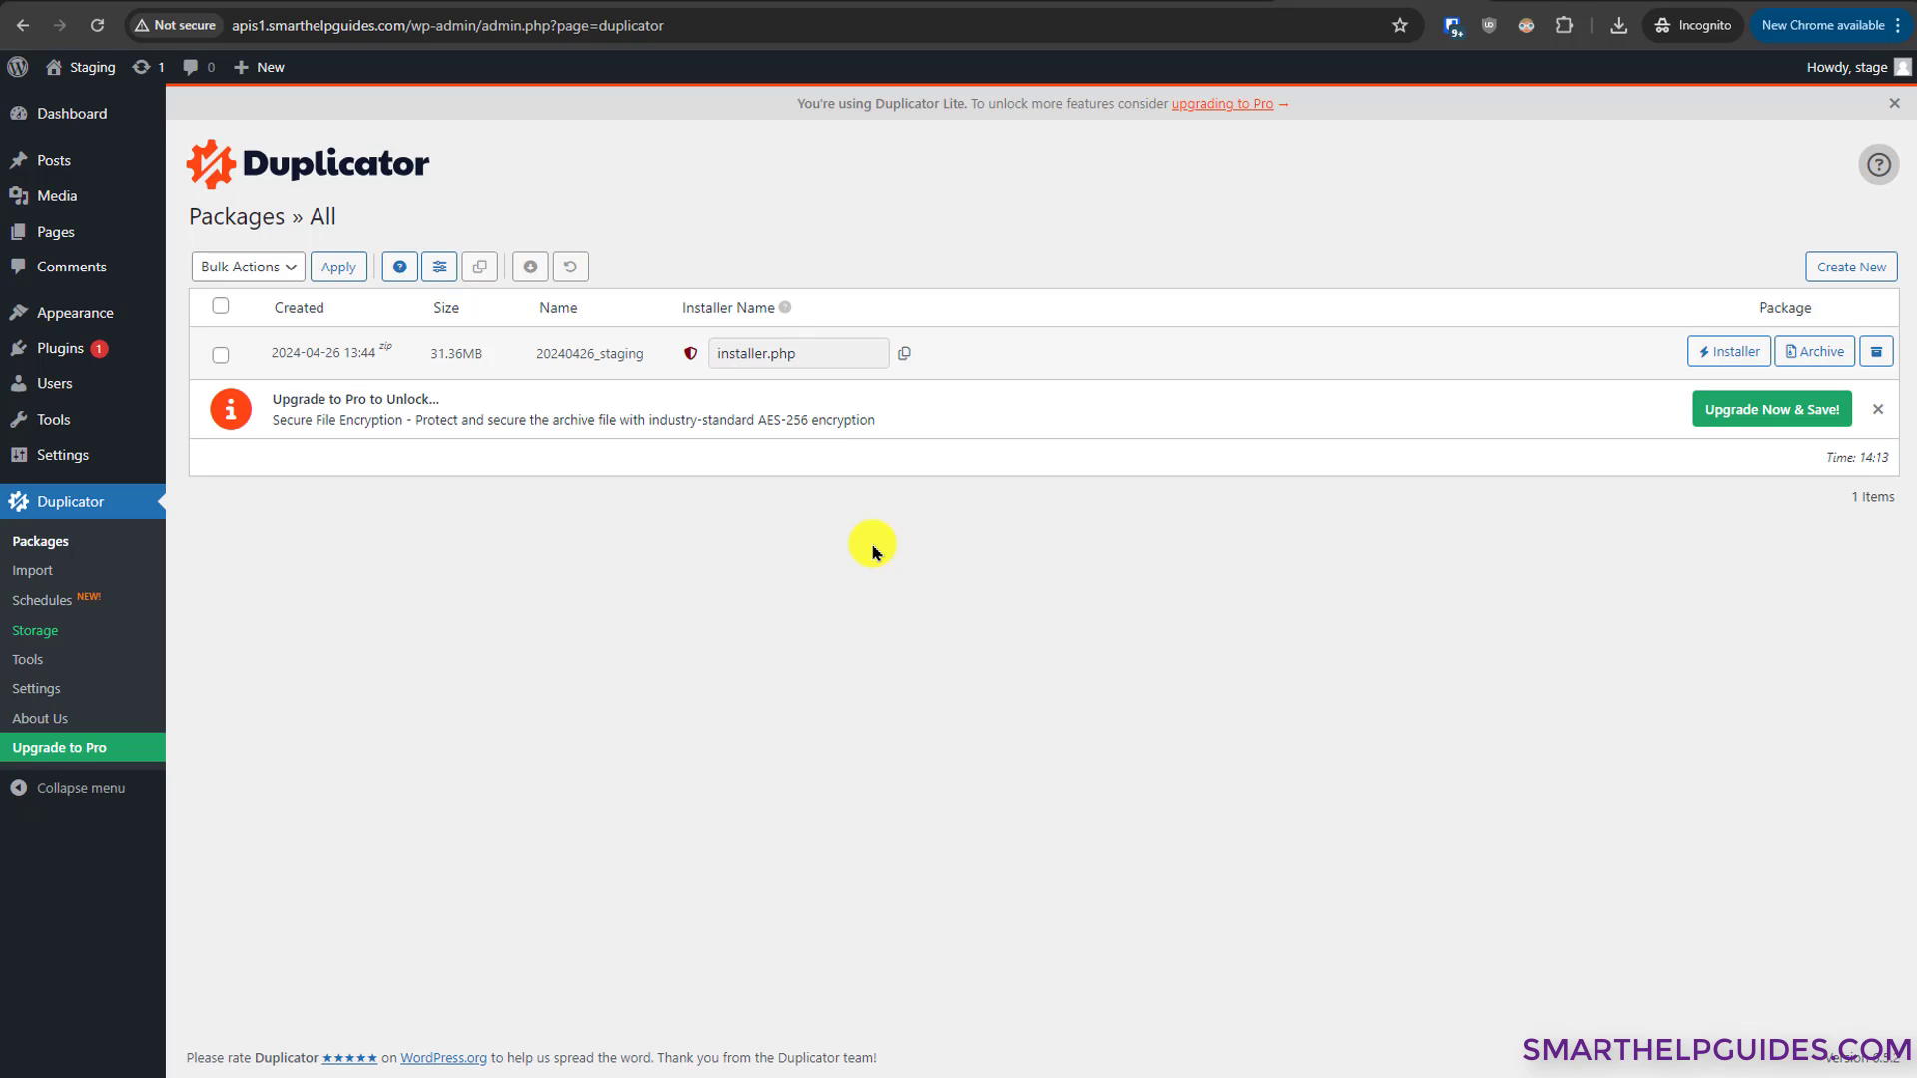
pyautogui.click(1846, 267)
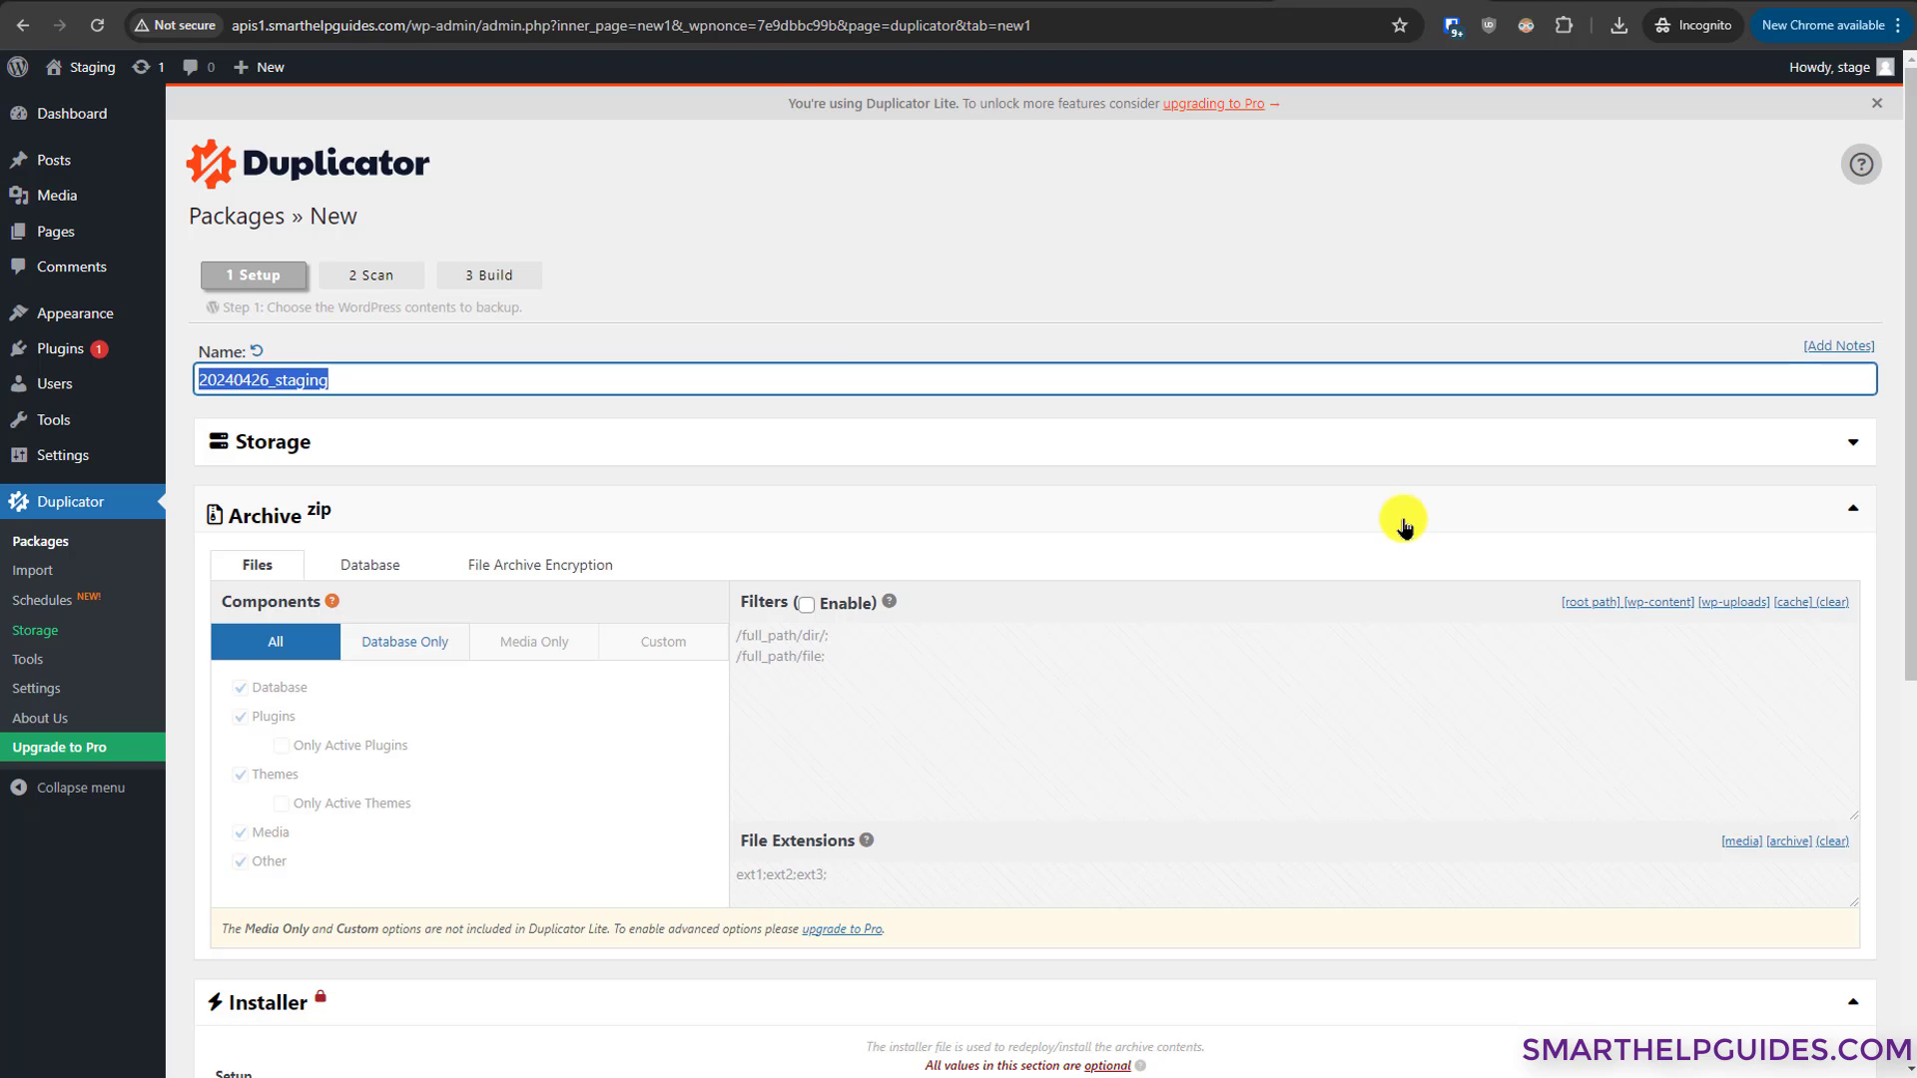
pyautogui.scroll(-3, 1188, 577)
pyautogui.scroll(2, 1193, 574)
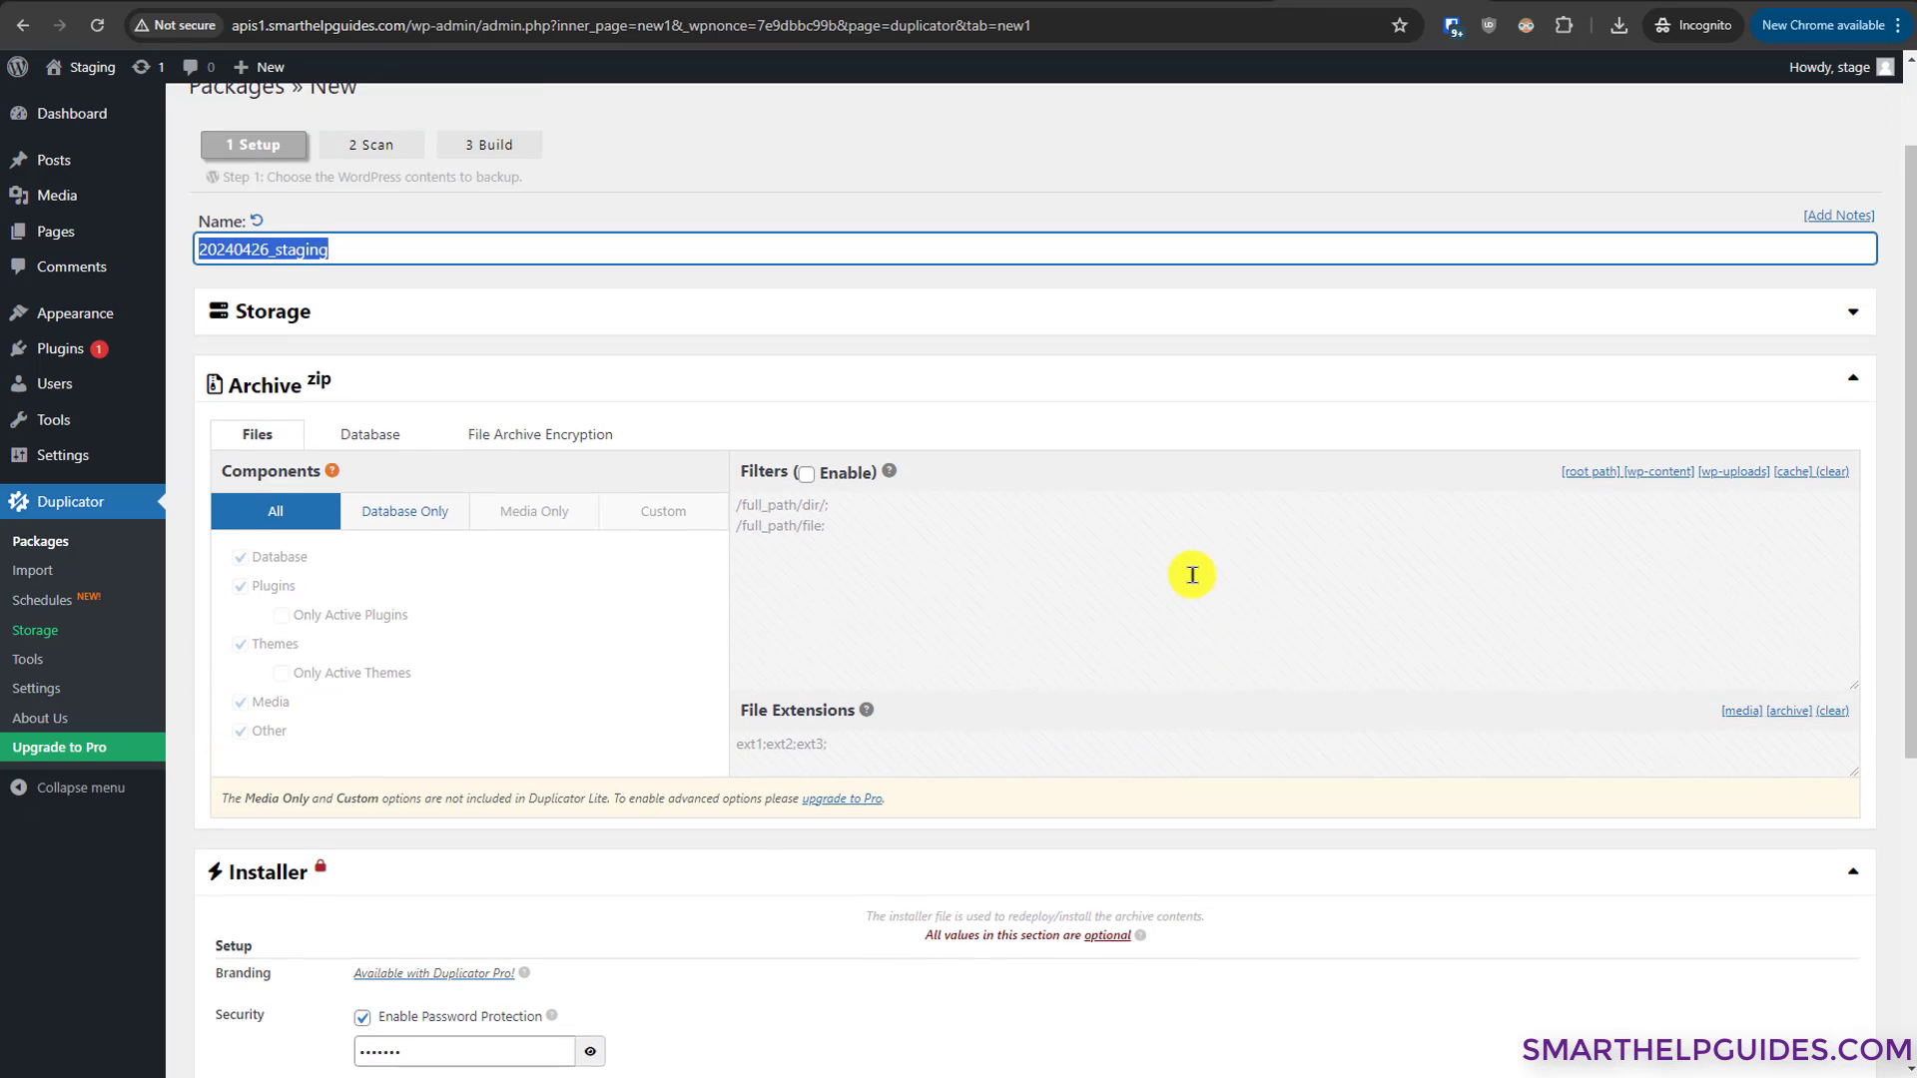
pyautogui.scroll(1, 1192, 576)
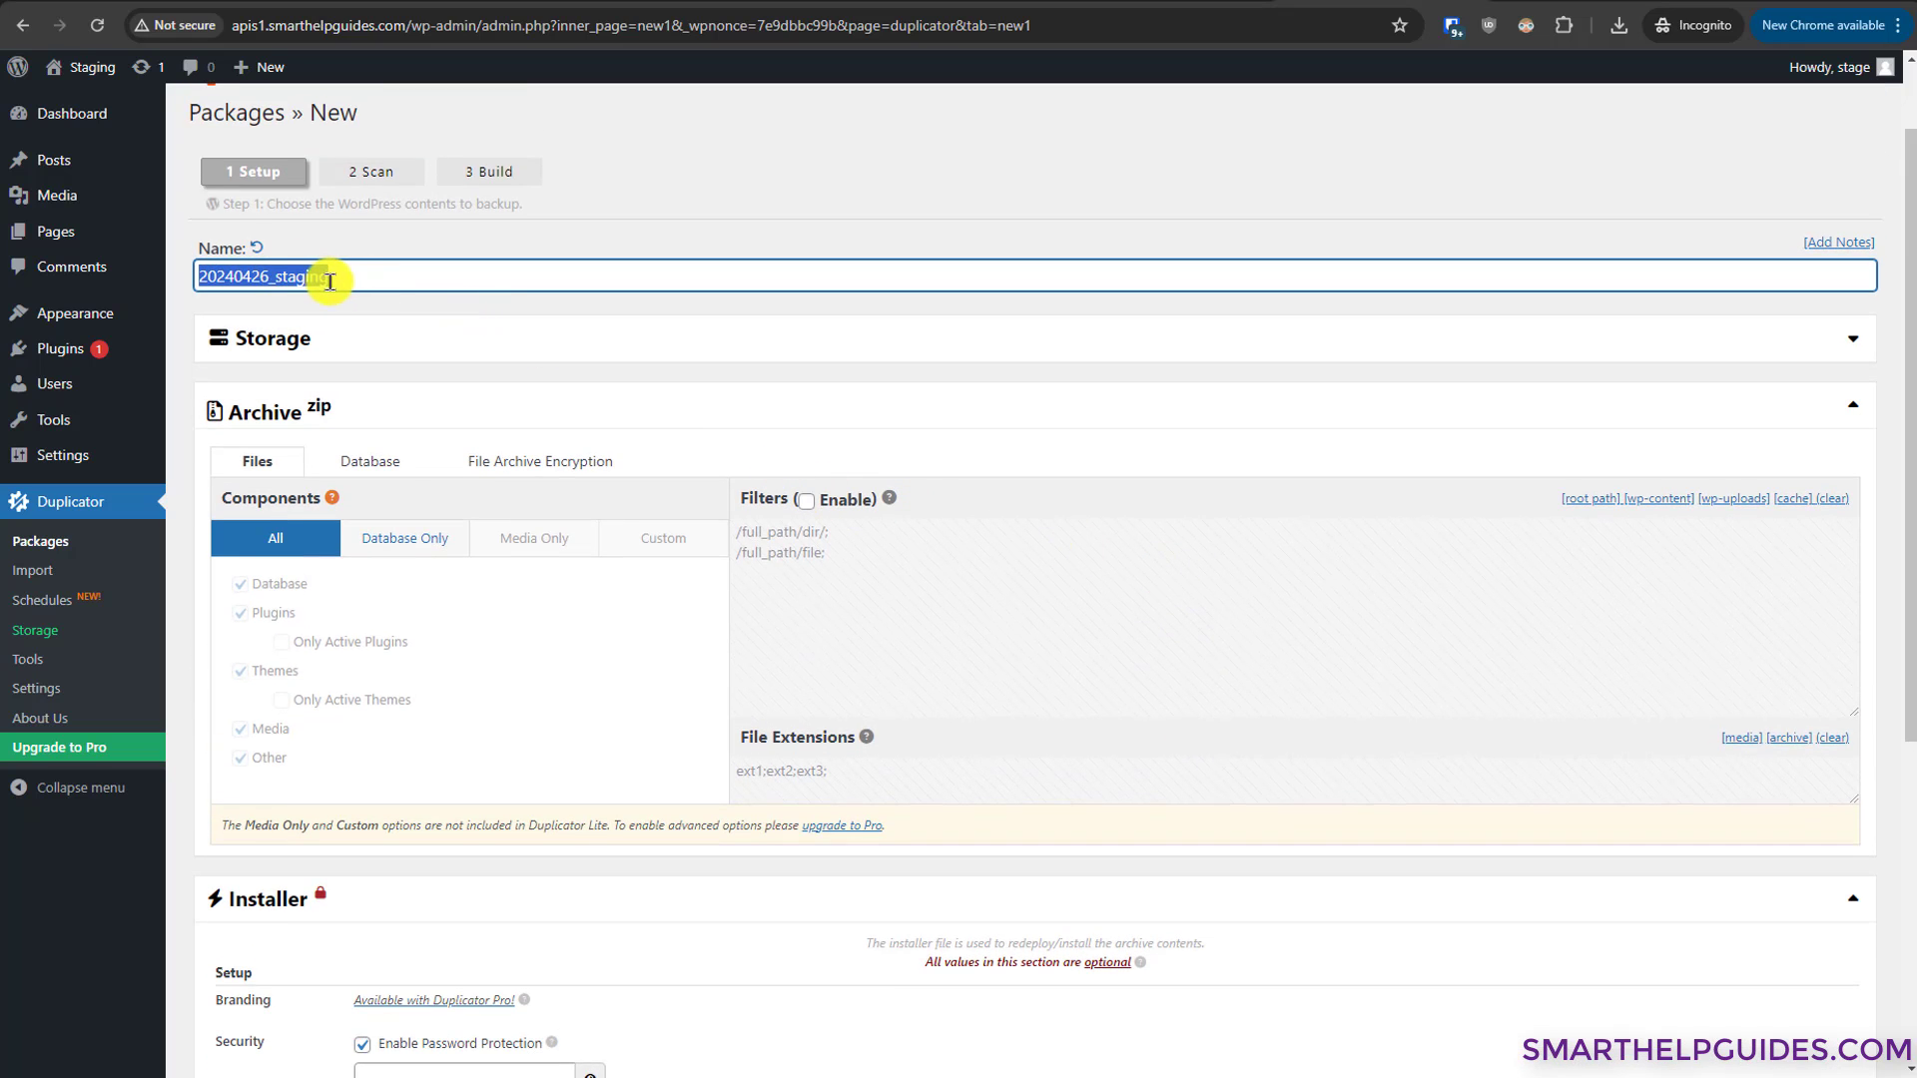
pyautogui.click(293, 276)
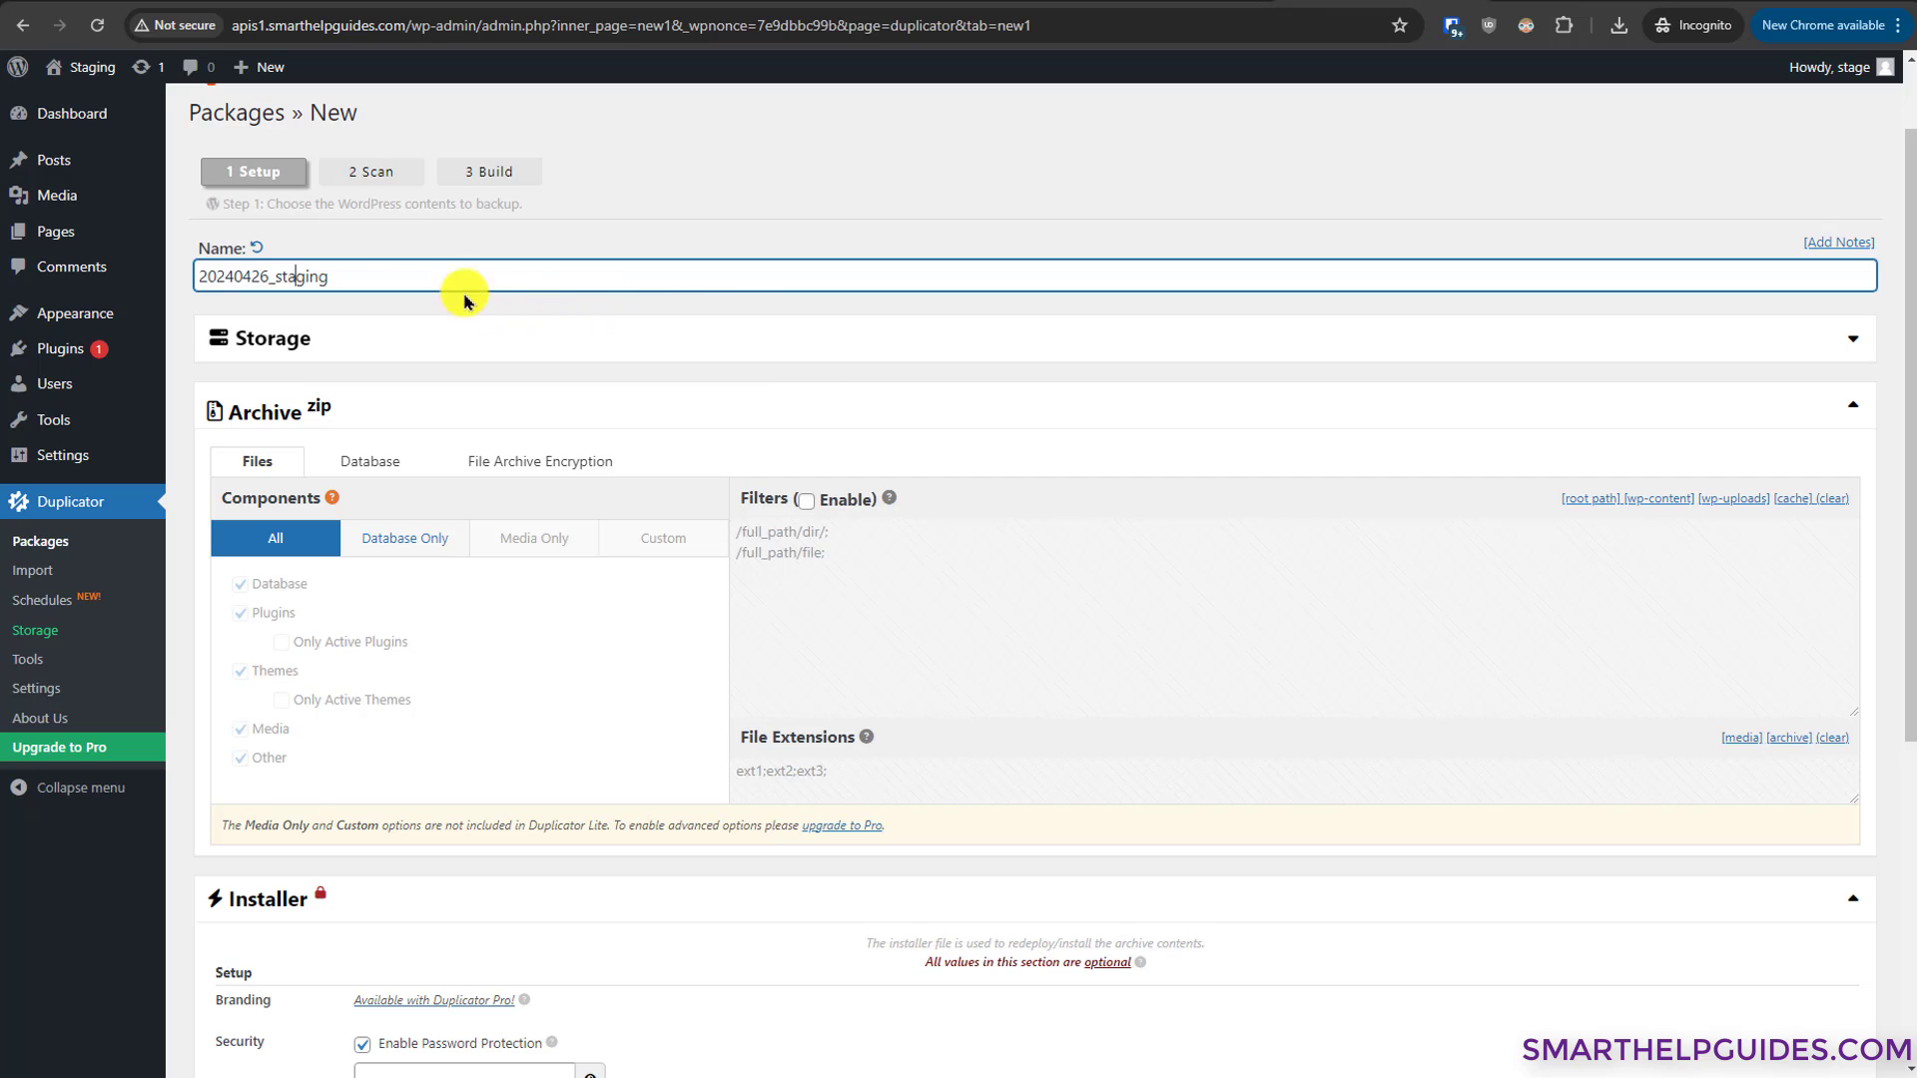
pyautogui.click(403, 273)
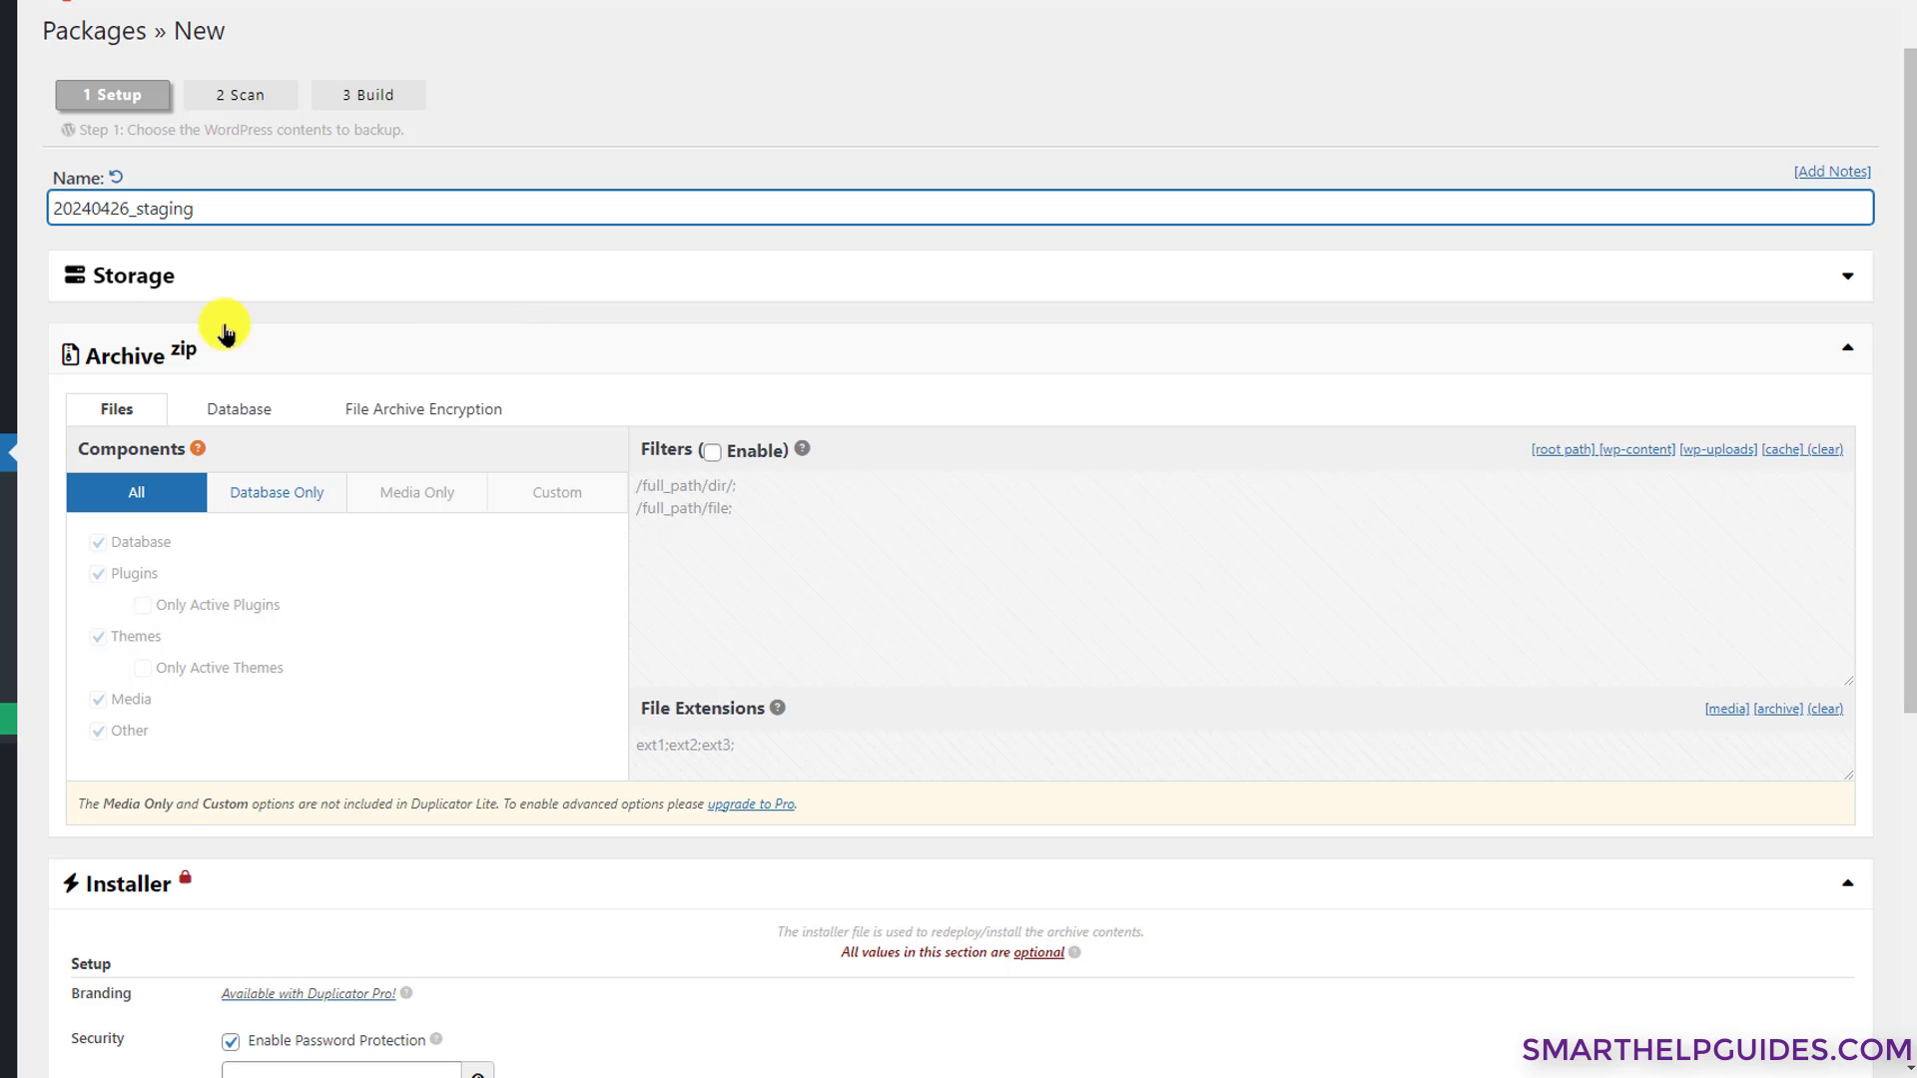
# - Try the archive file filters with the wp-uploads, wp-content and cache paths, and clear and disable them again
pyautogui.scroll(-1, 319, 564)
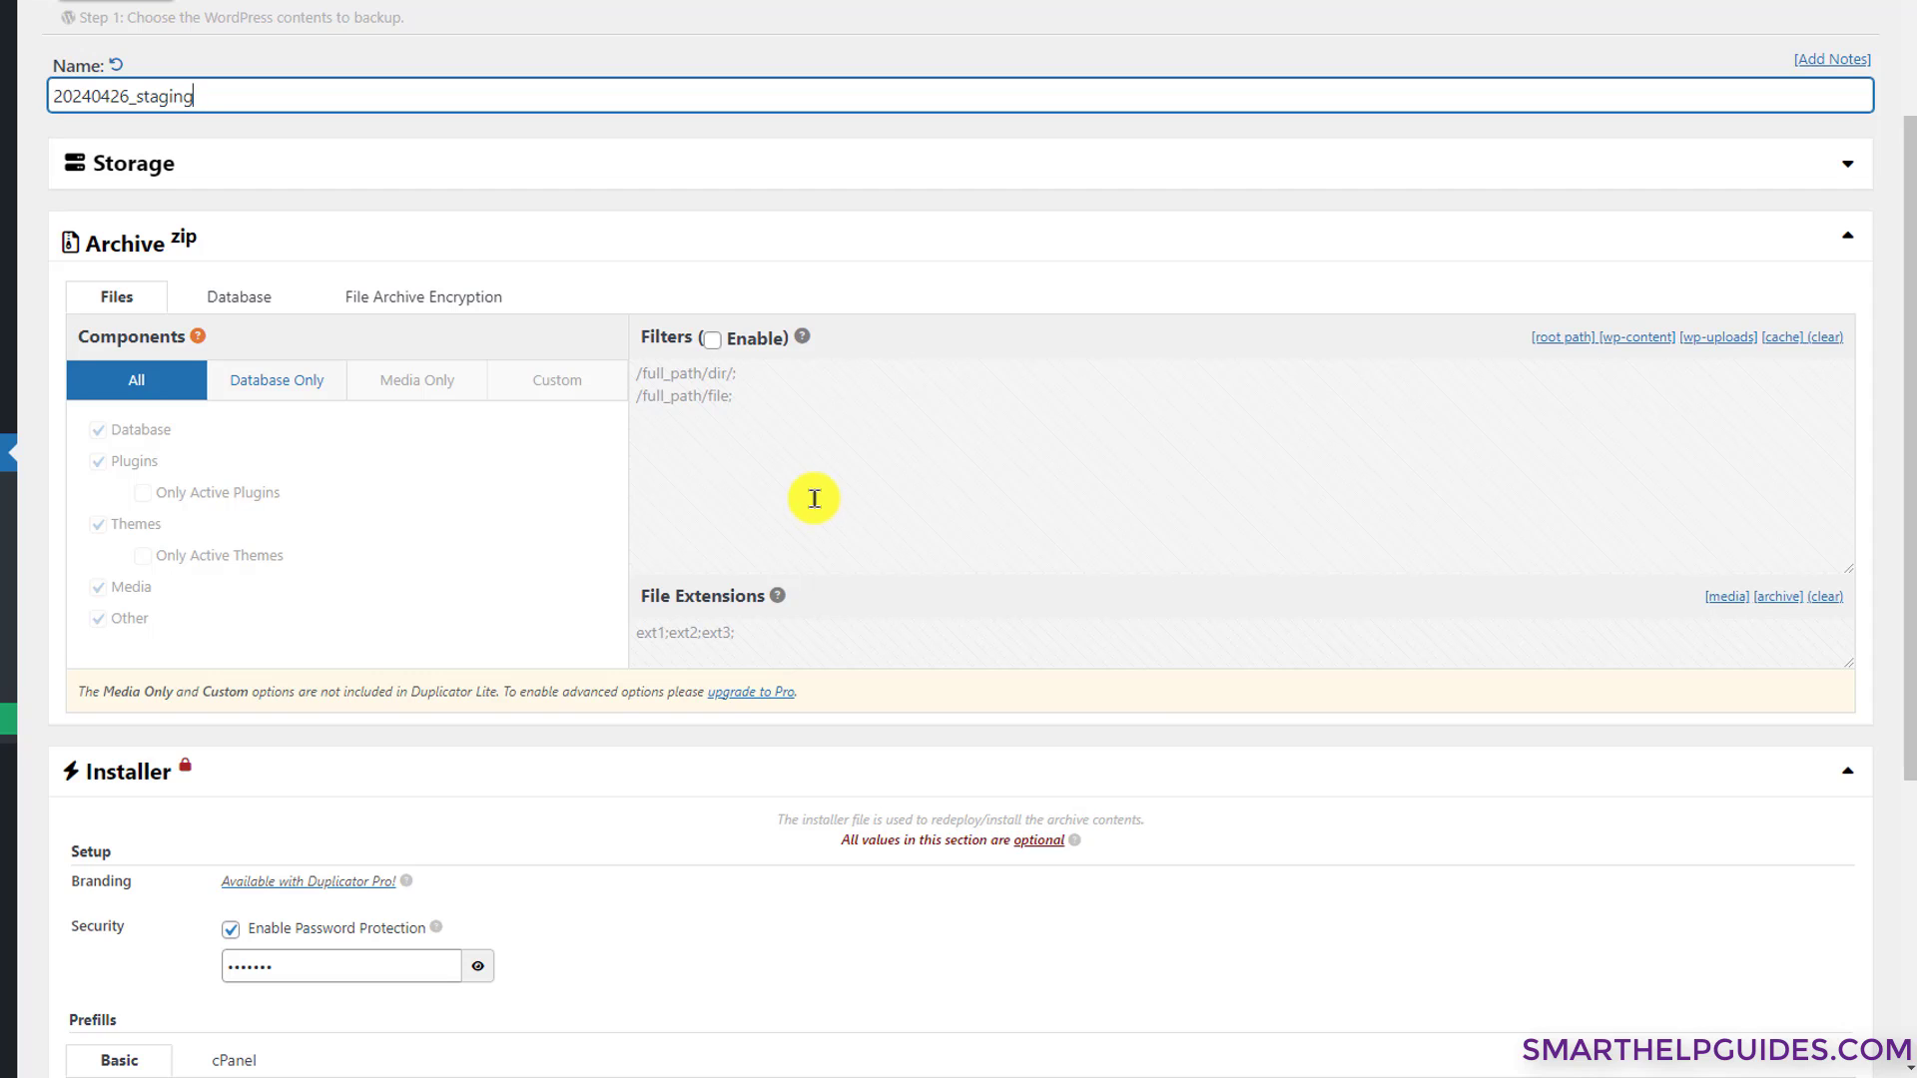
pyautogui.click(712, 339)
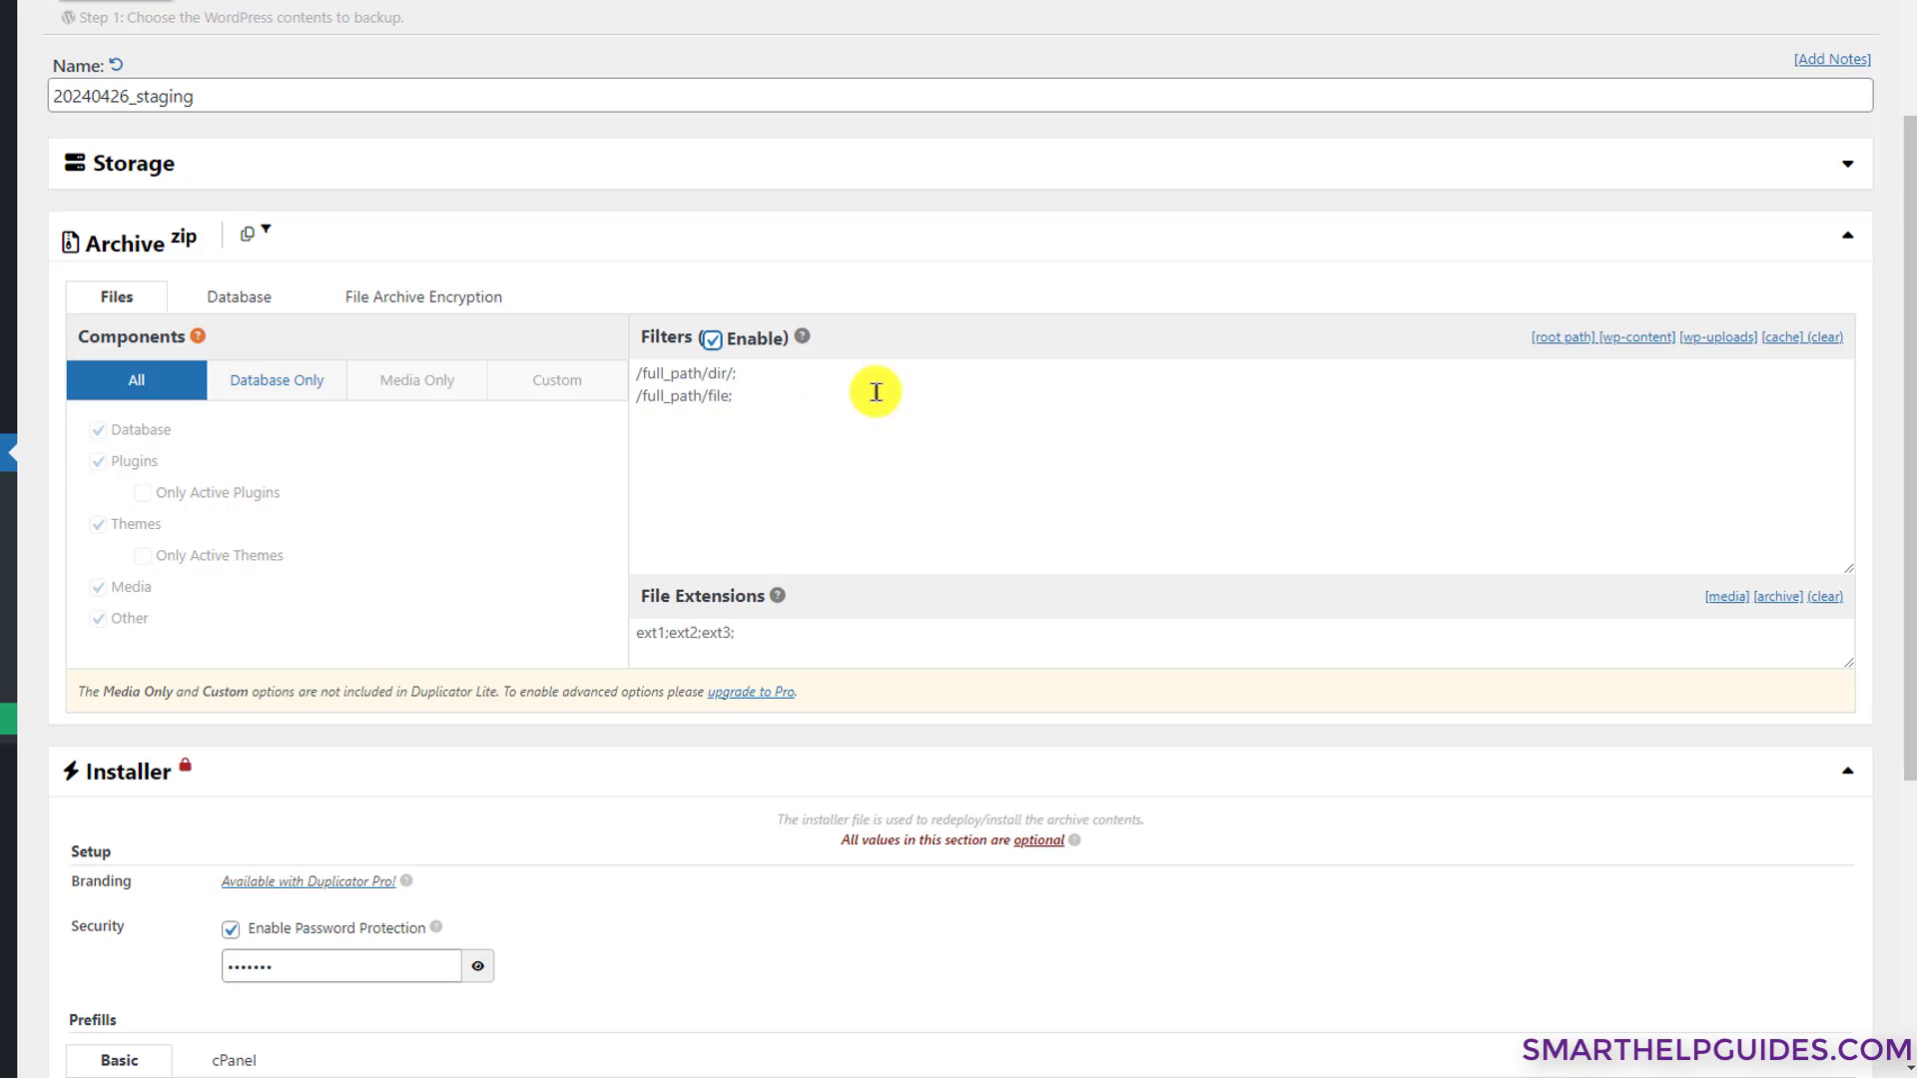
pyautogui.click(1687, 339)
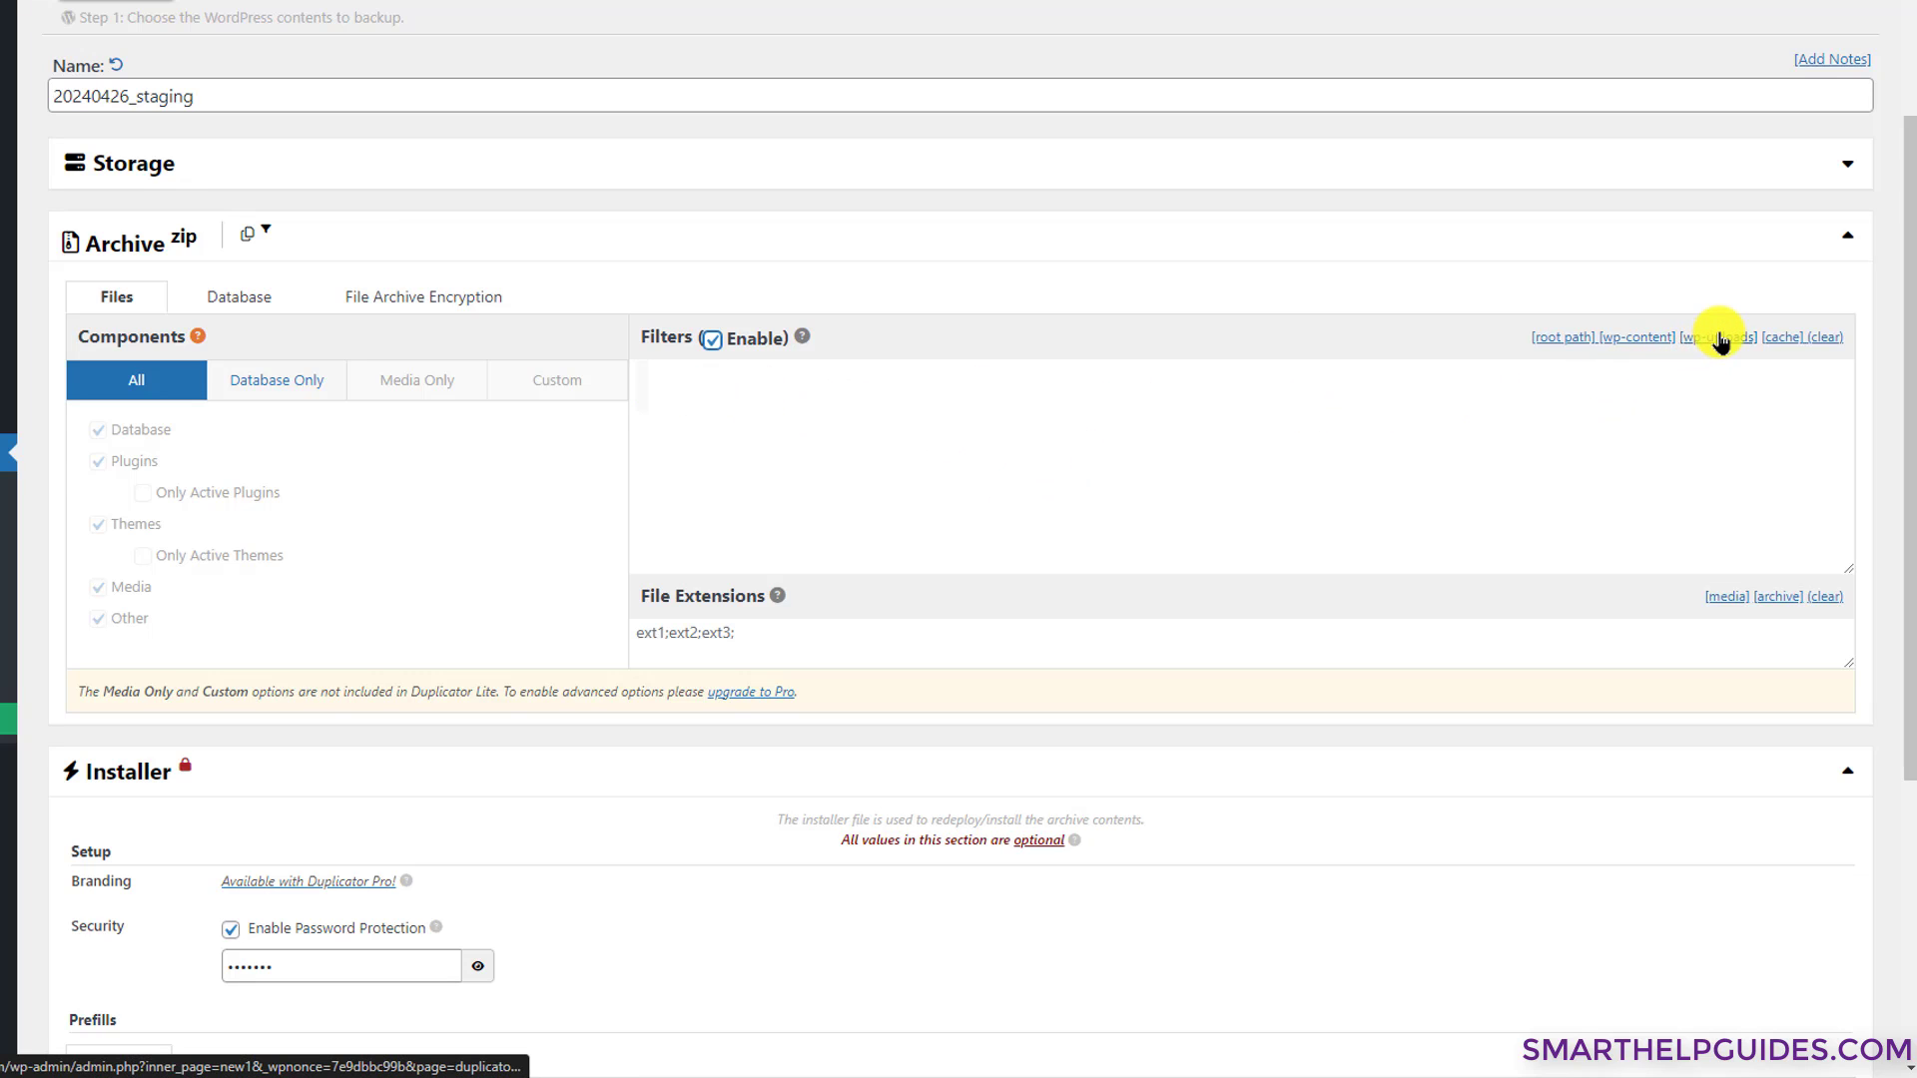
pyautogui.click(1719, 339)
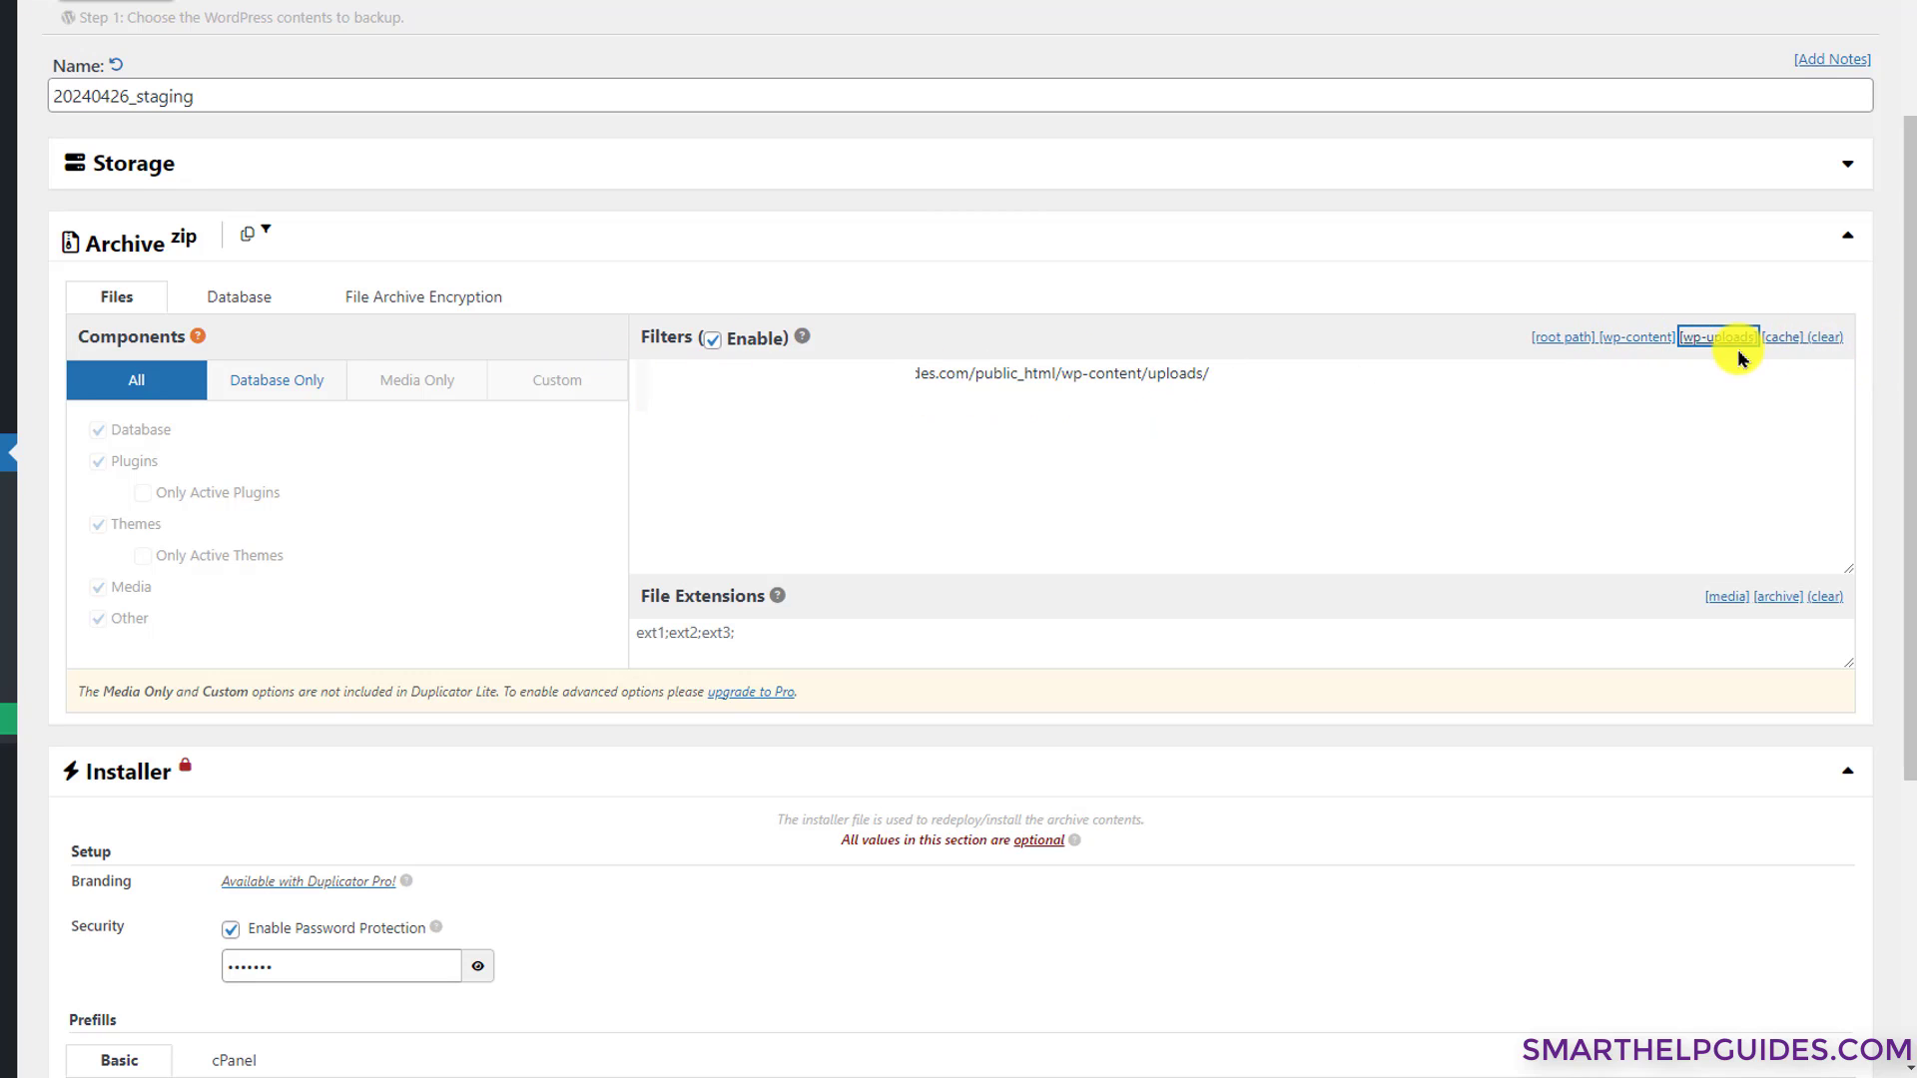
pyautogui.click(1638, 337)
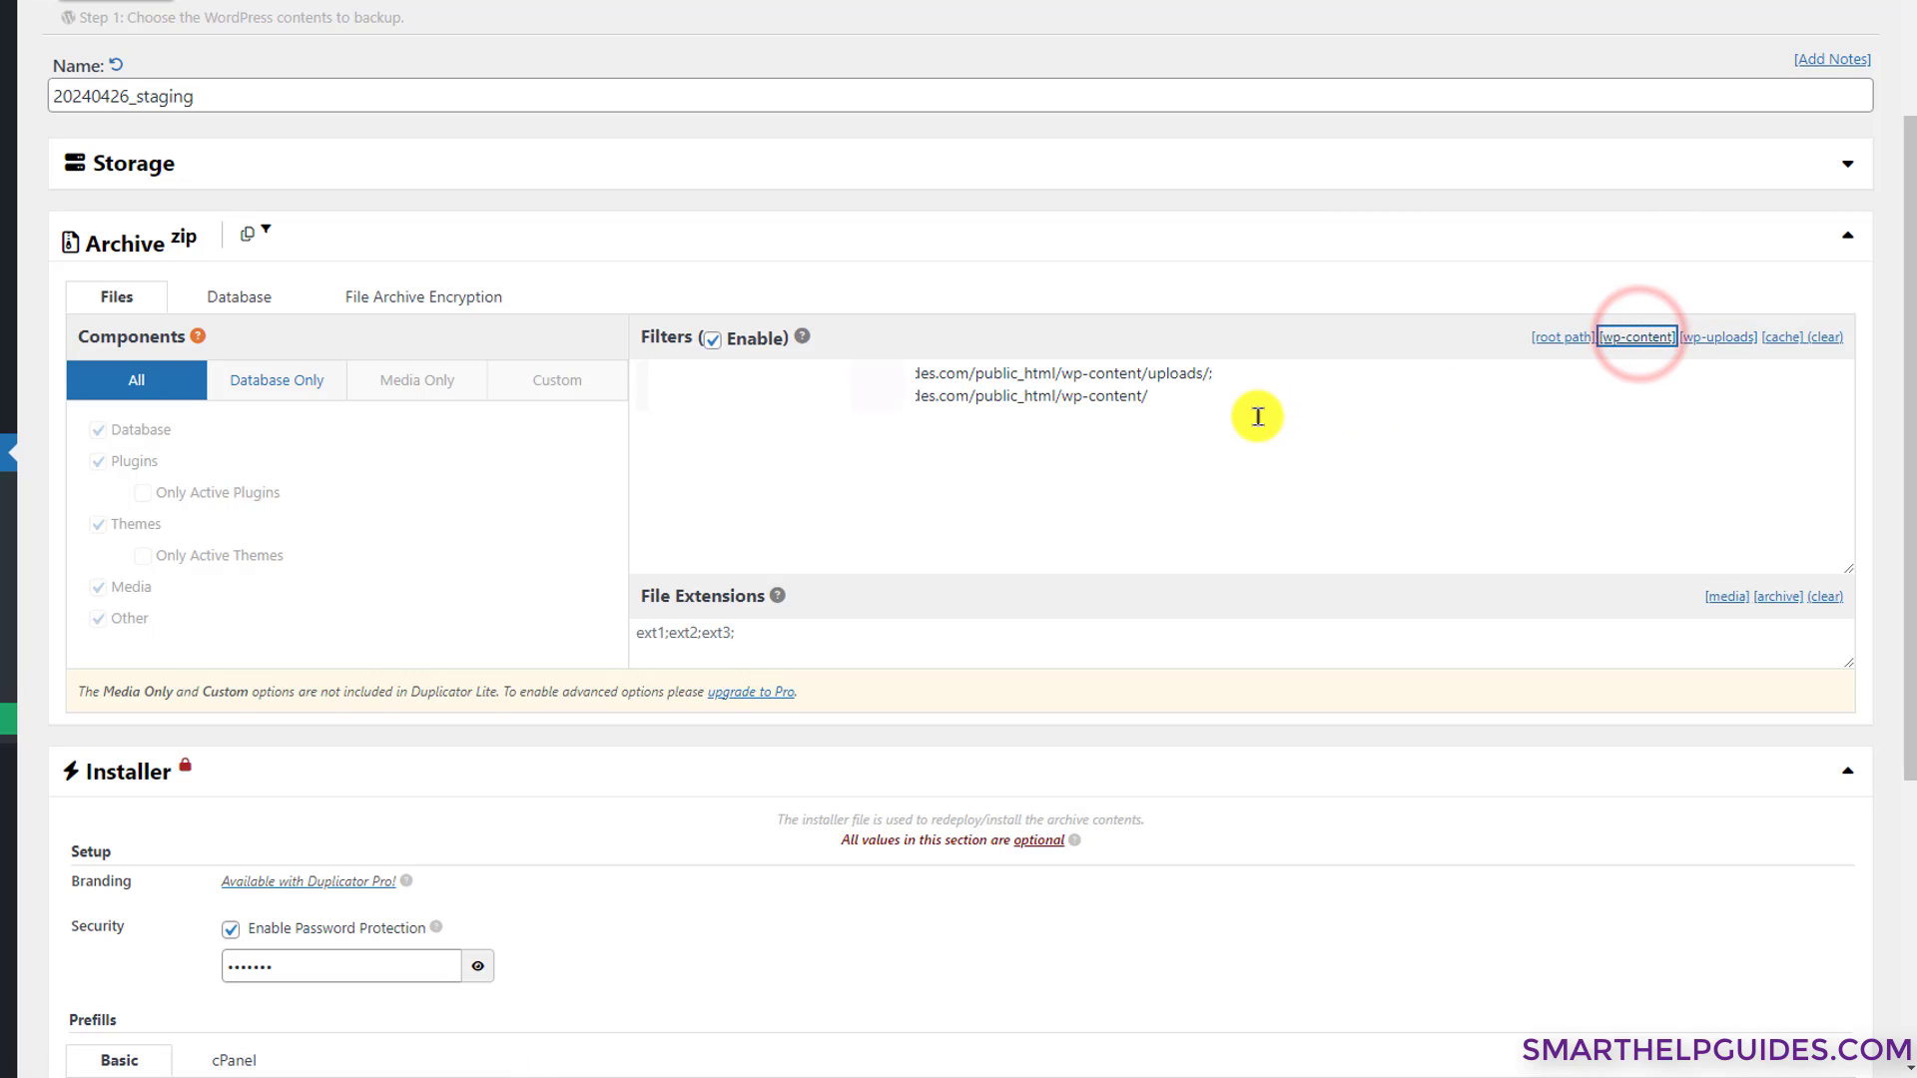
pyautogui.click(1786, 340)
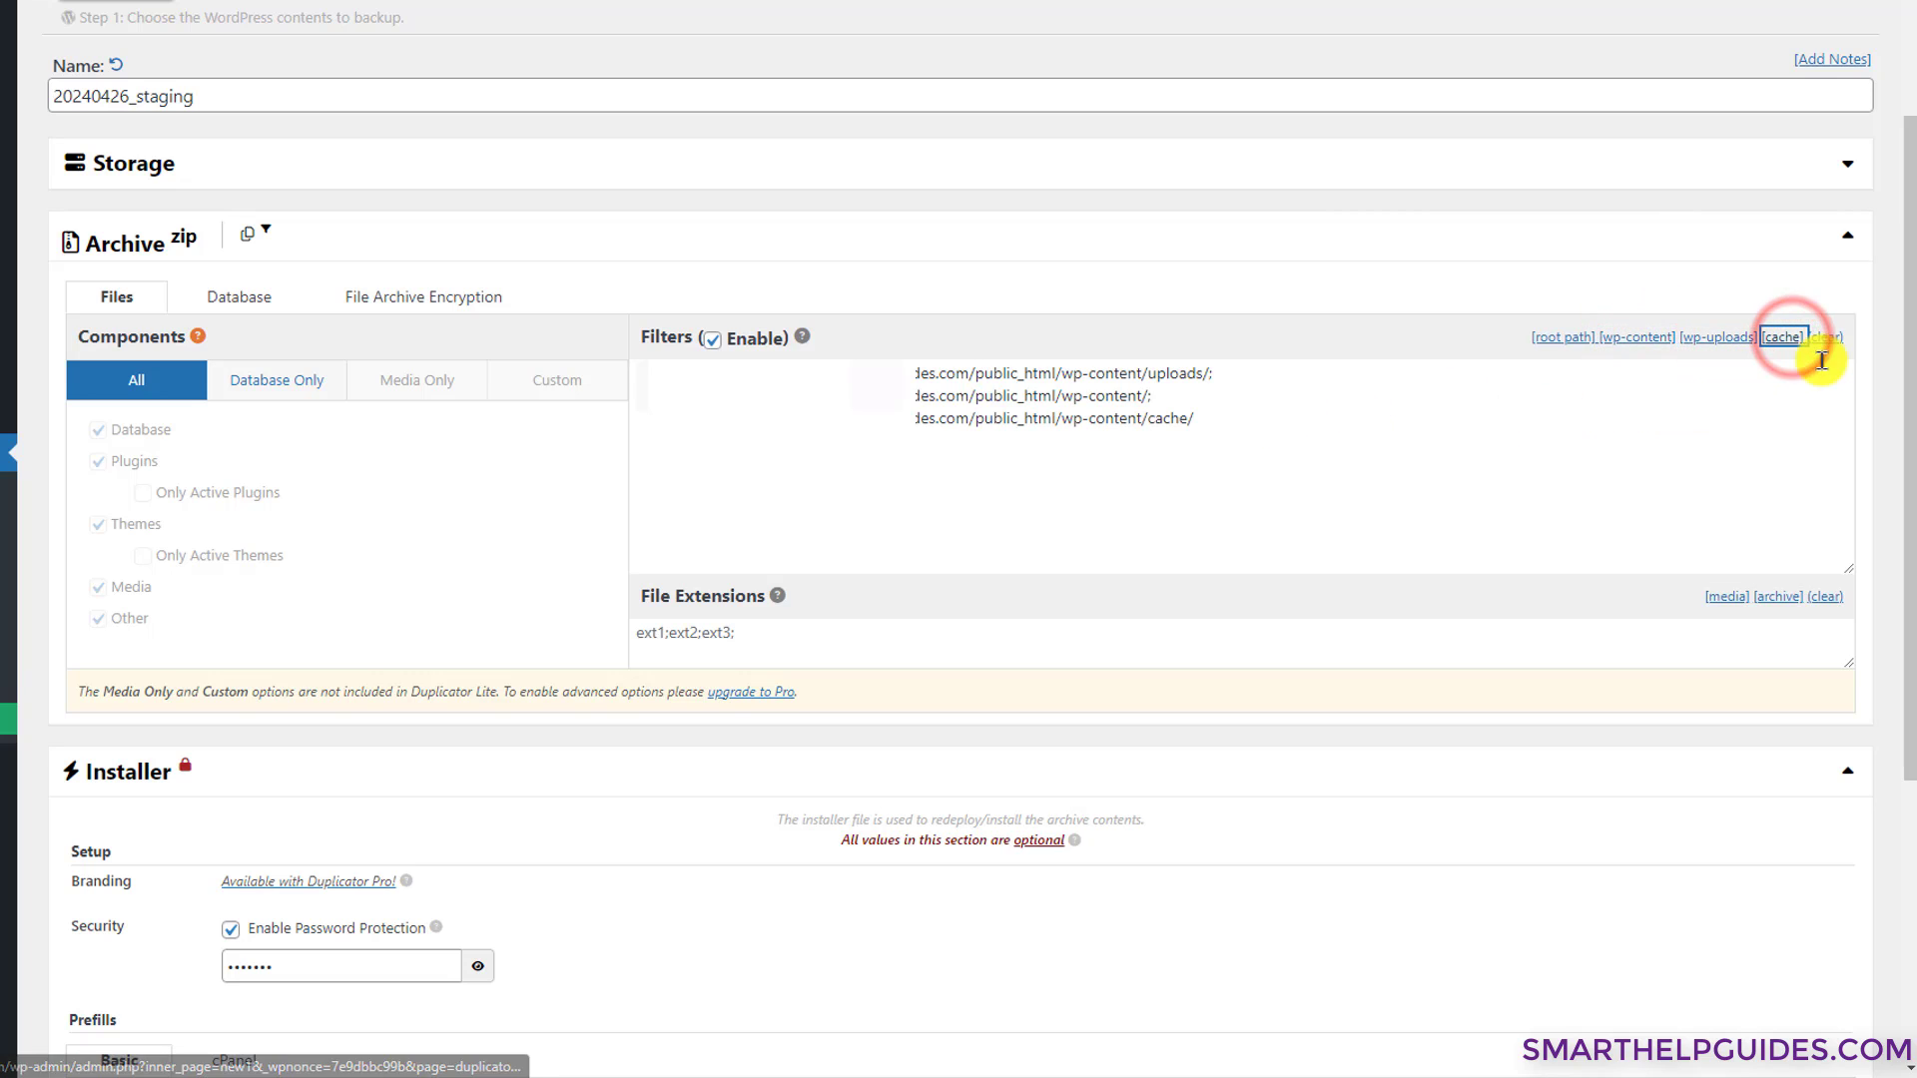
pyautogui.click(1825, 338)
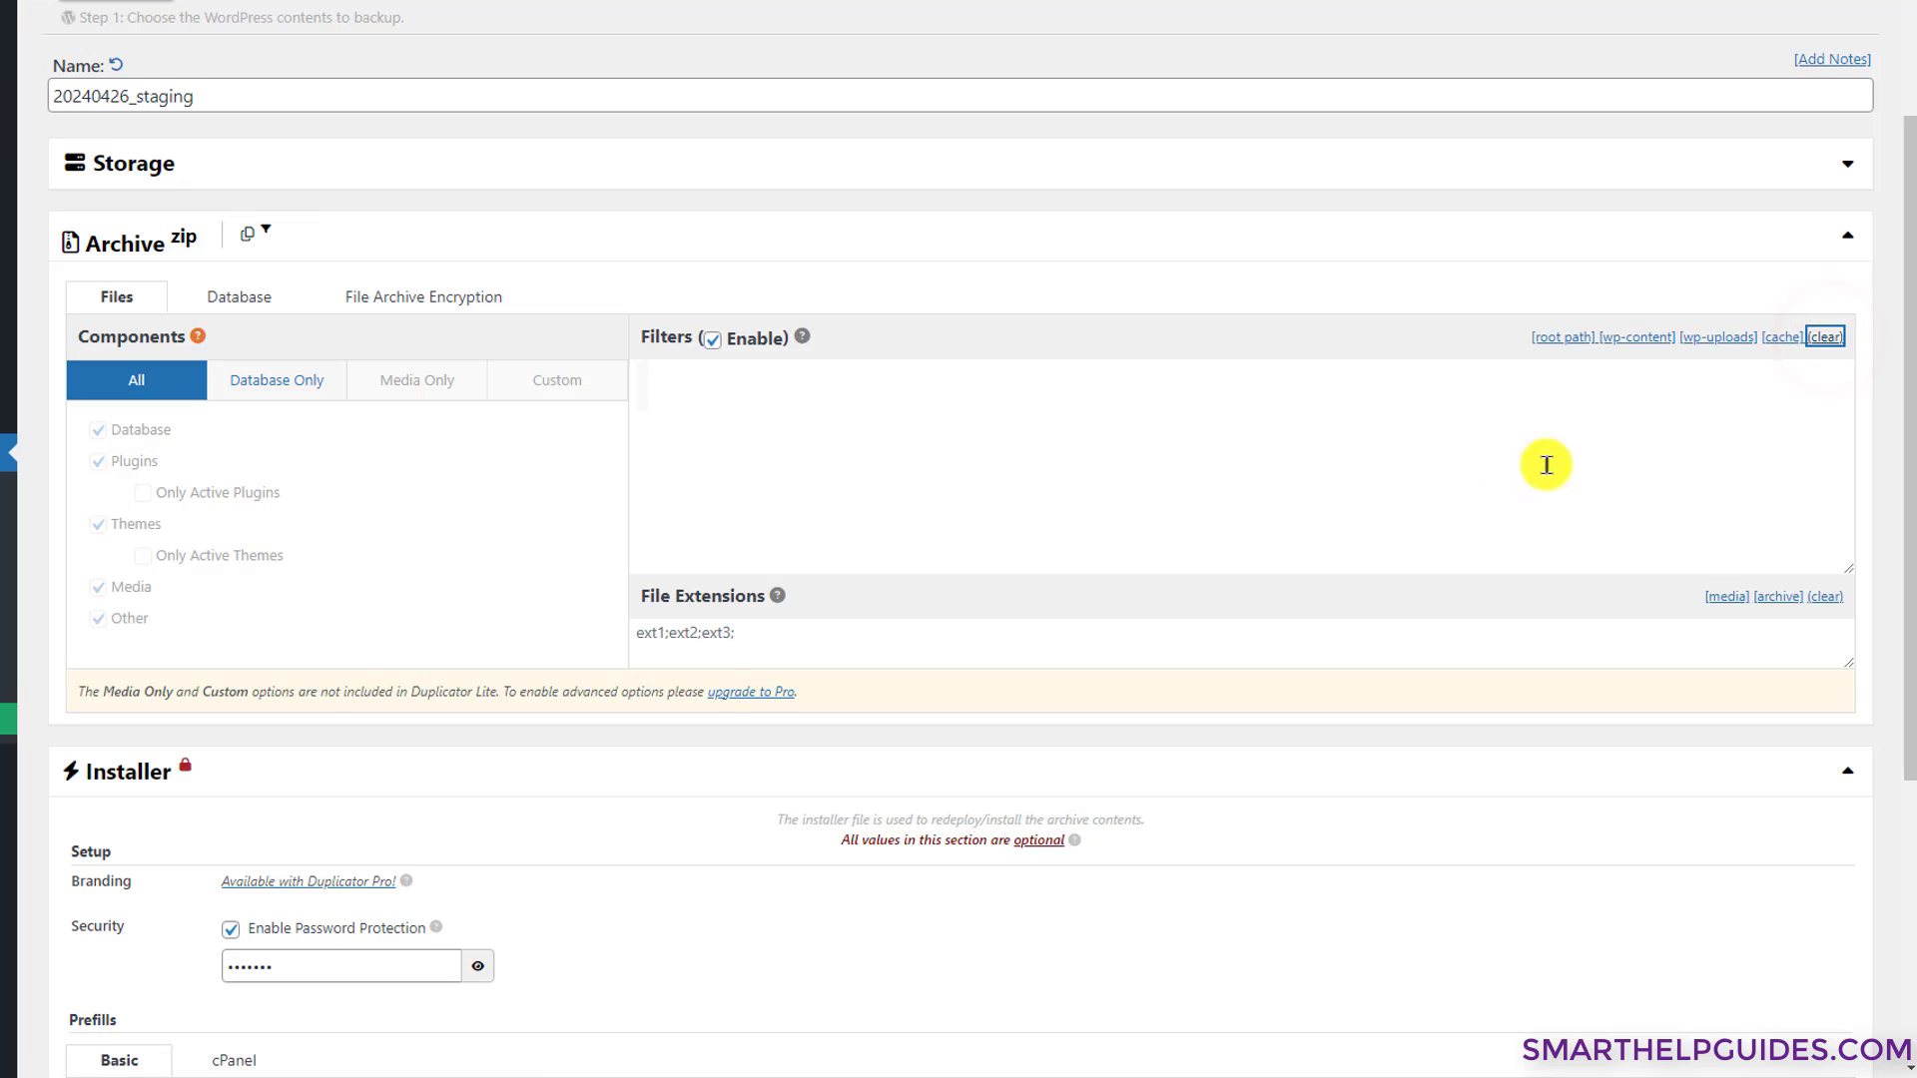
pyautogui.click(712, 341)
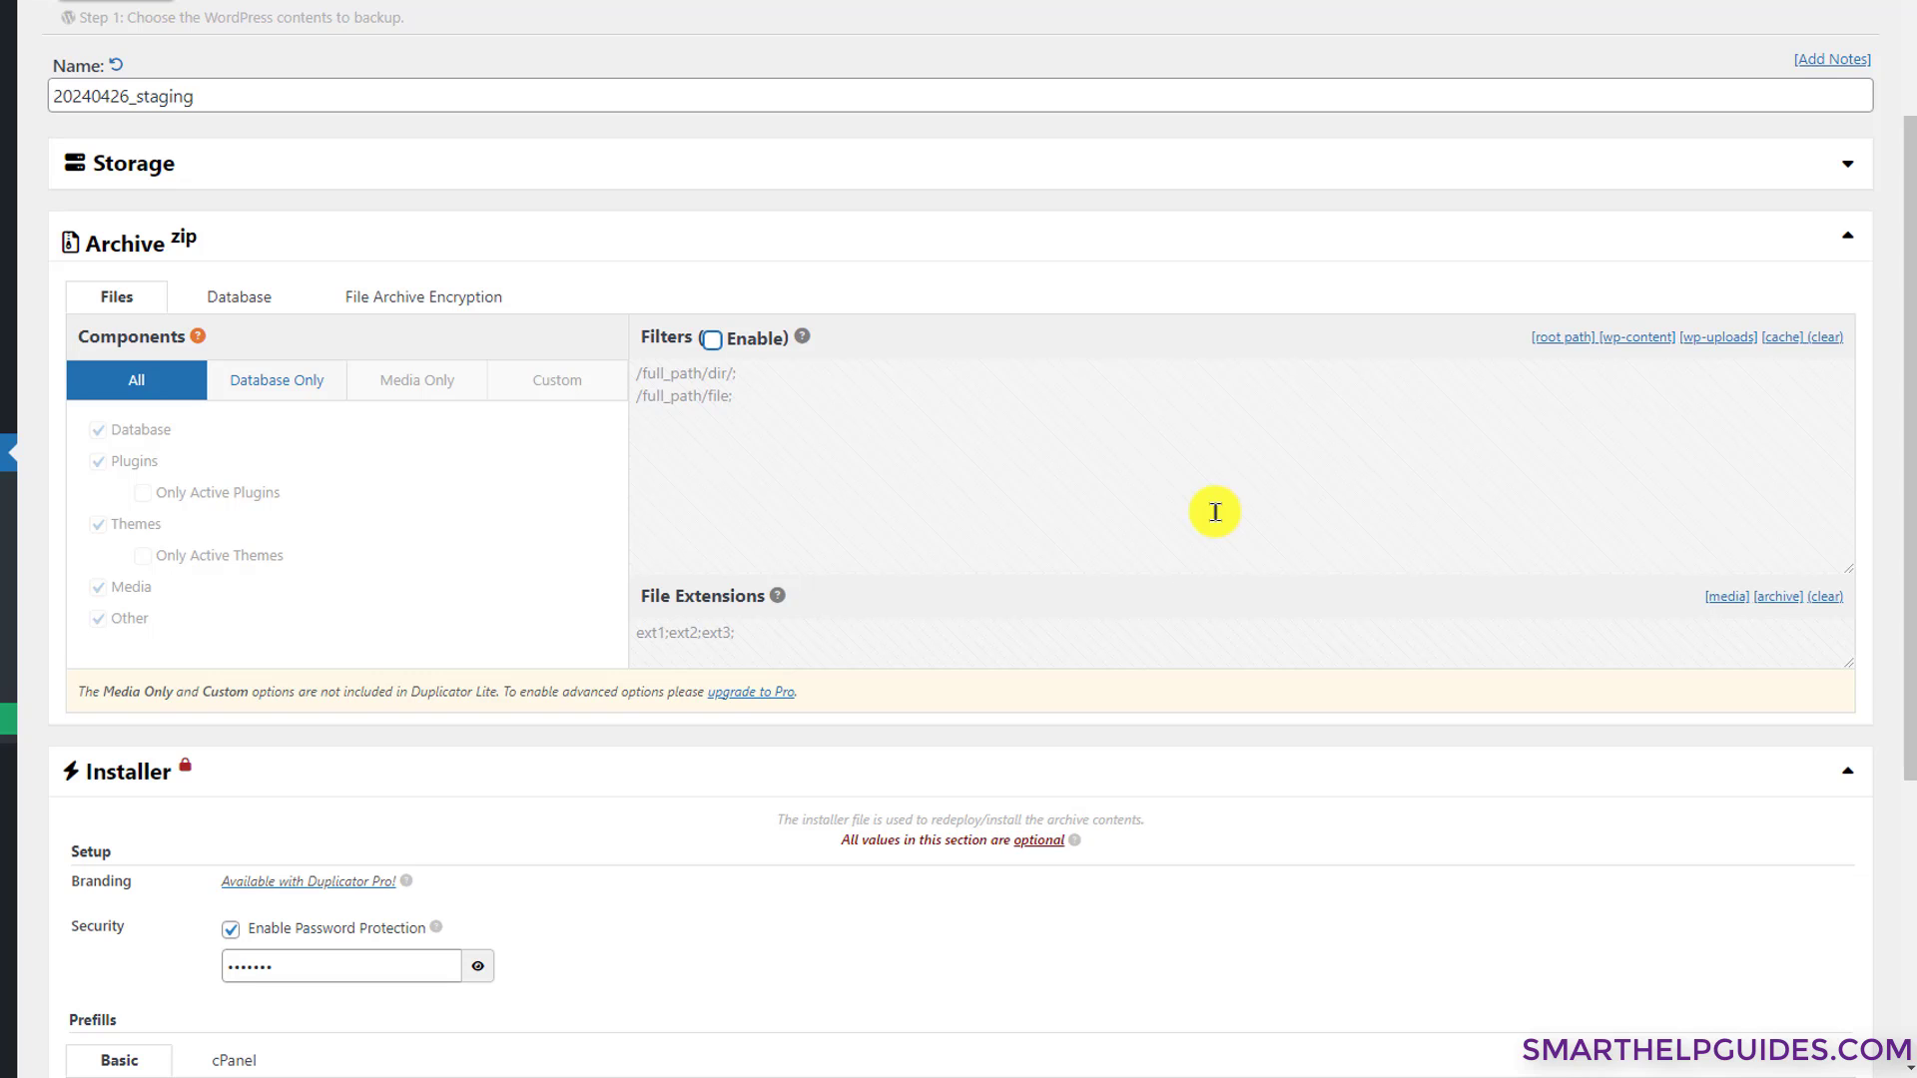
# - Examine the Installer section's settings, briefly collapsing it and revealing and hiding its protection password
pyautogui.scroll(-5, 1215, 512)
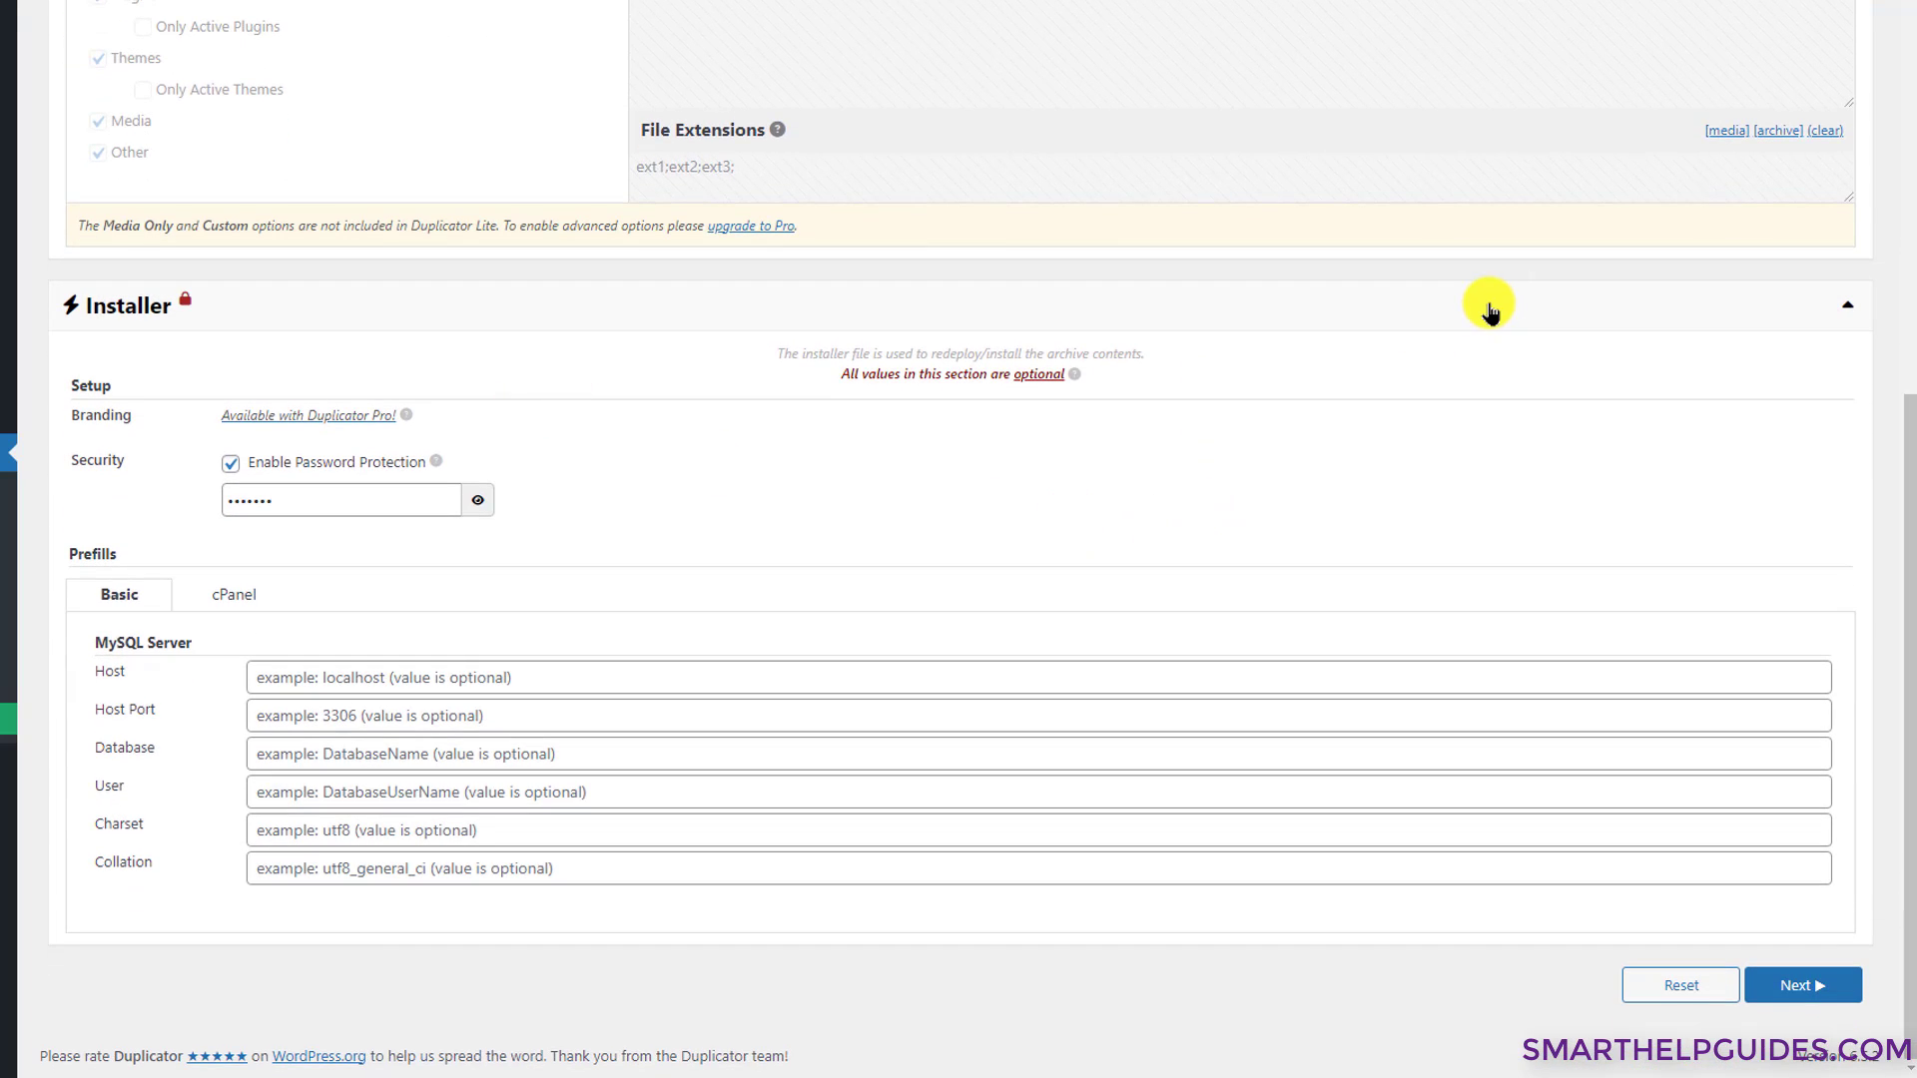
pyautogui.click(1490, 312)
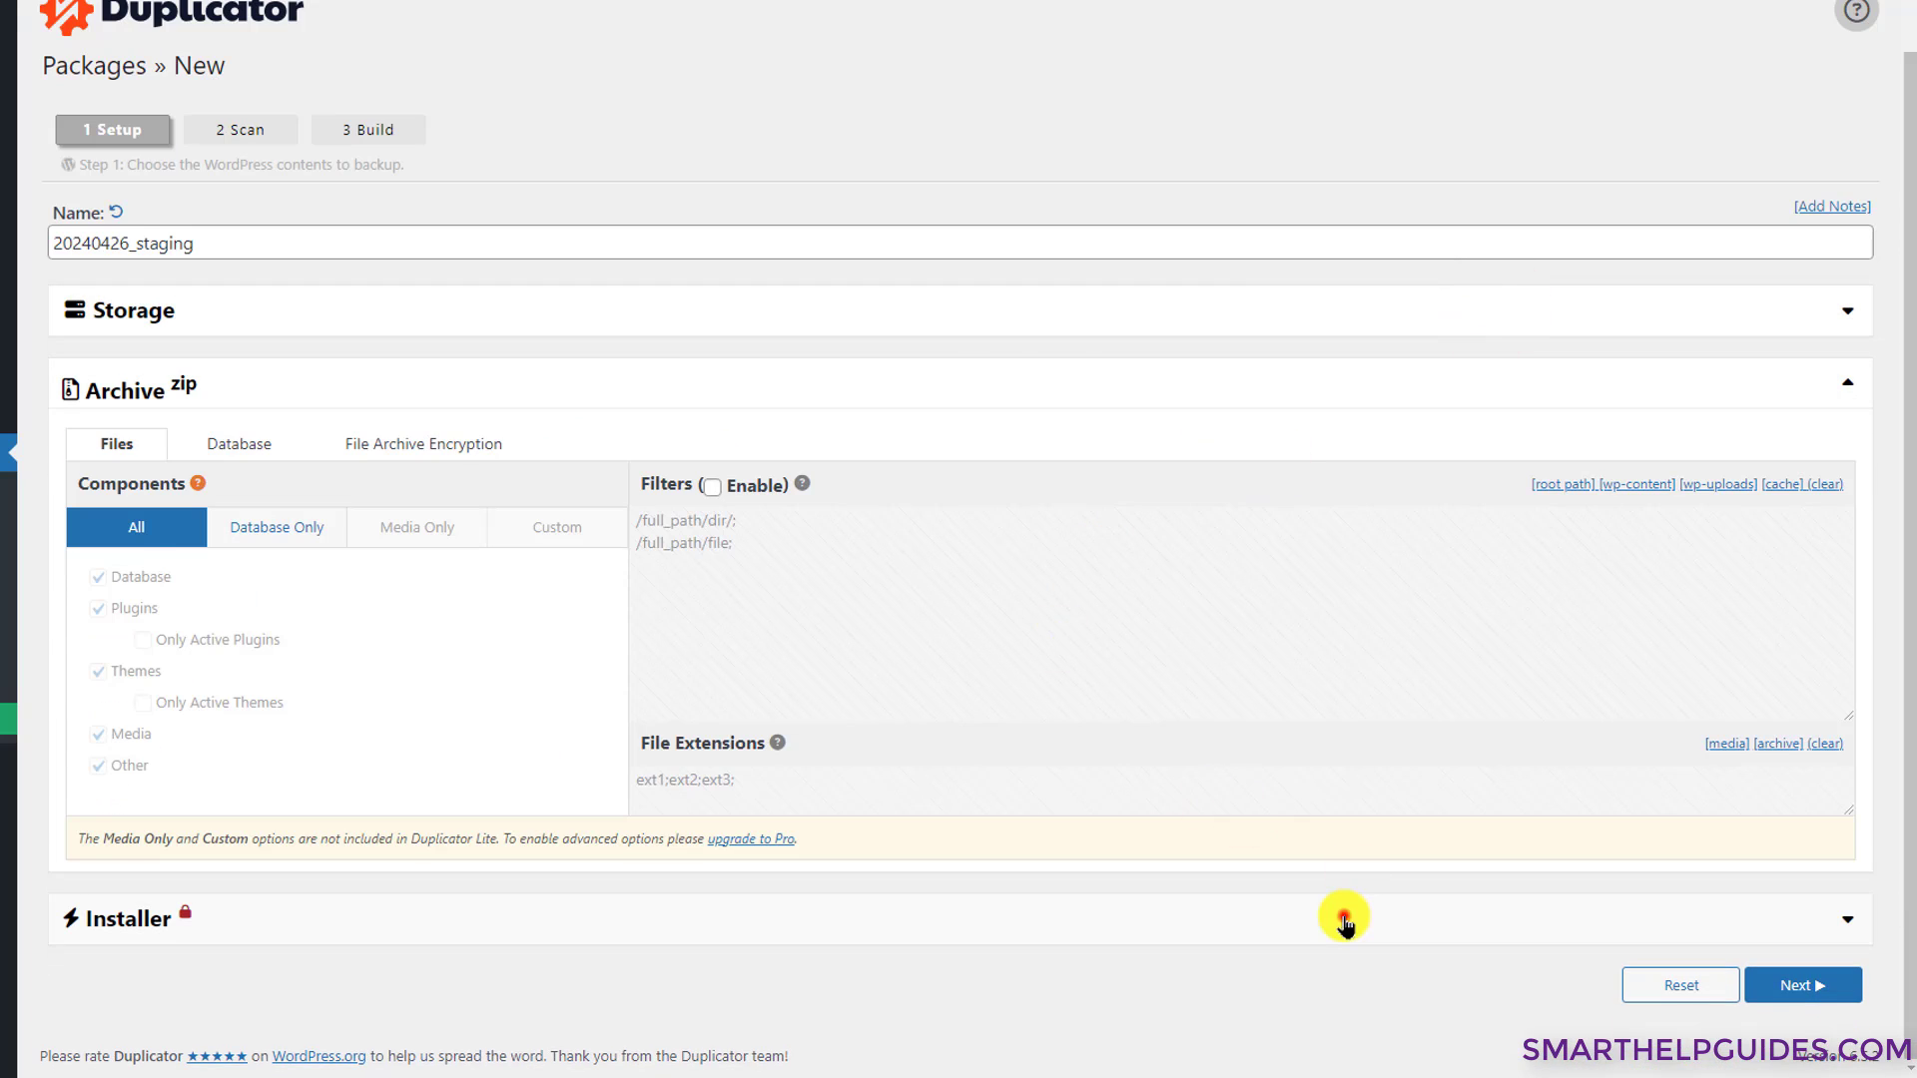
pyautogui.click(1344, 919)
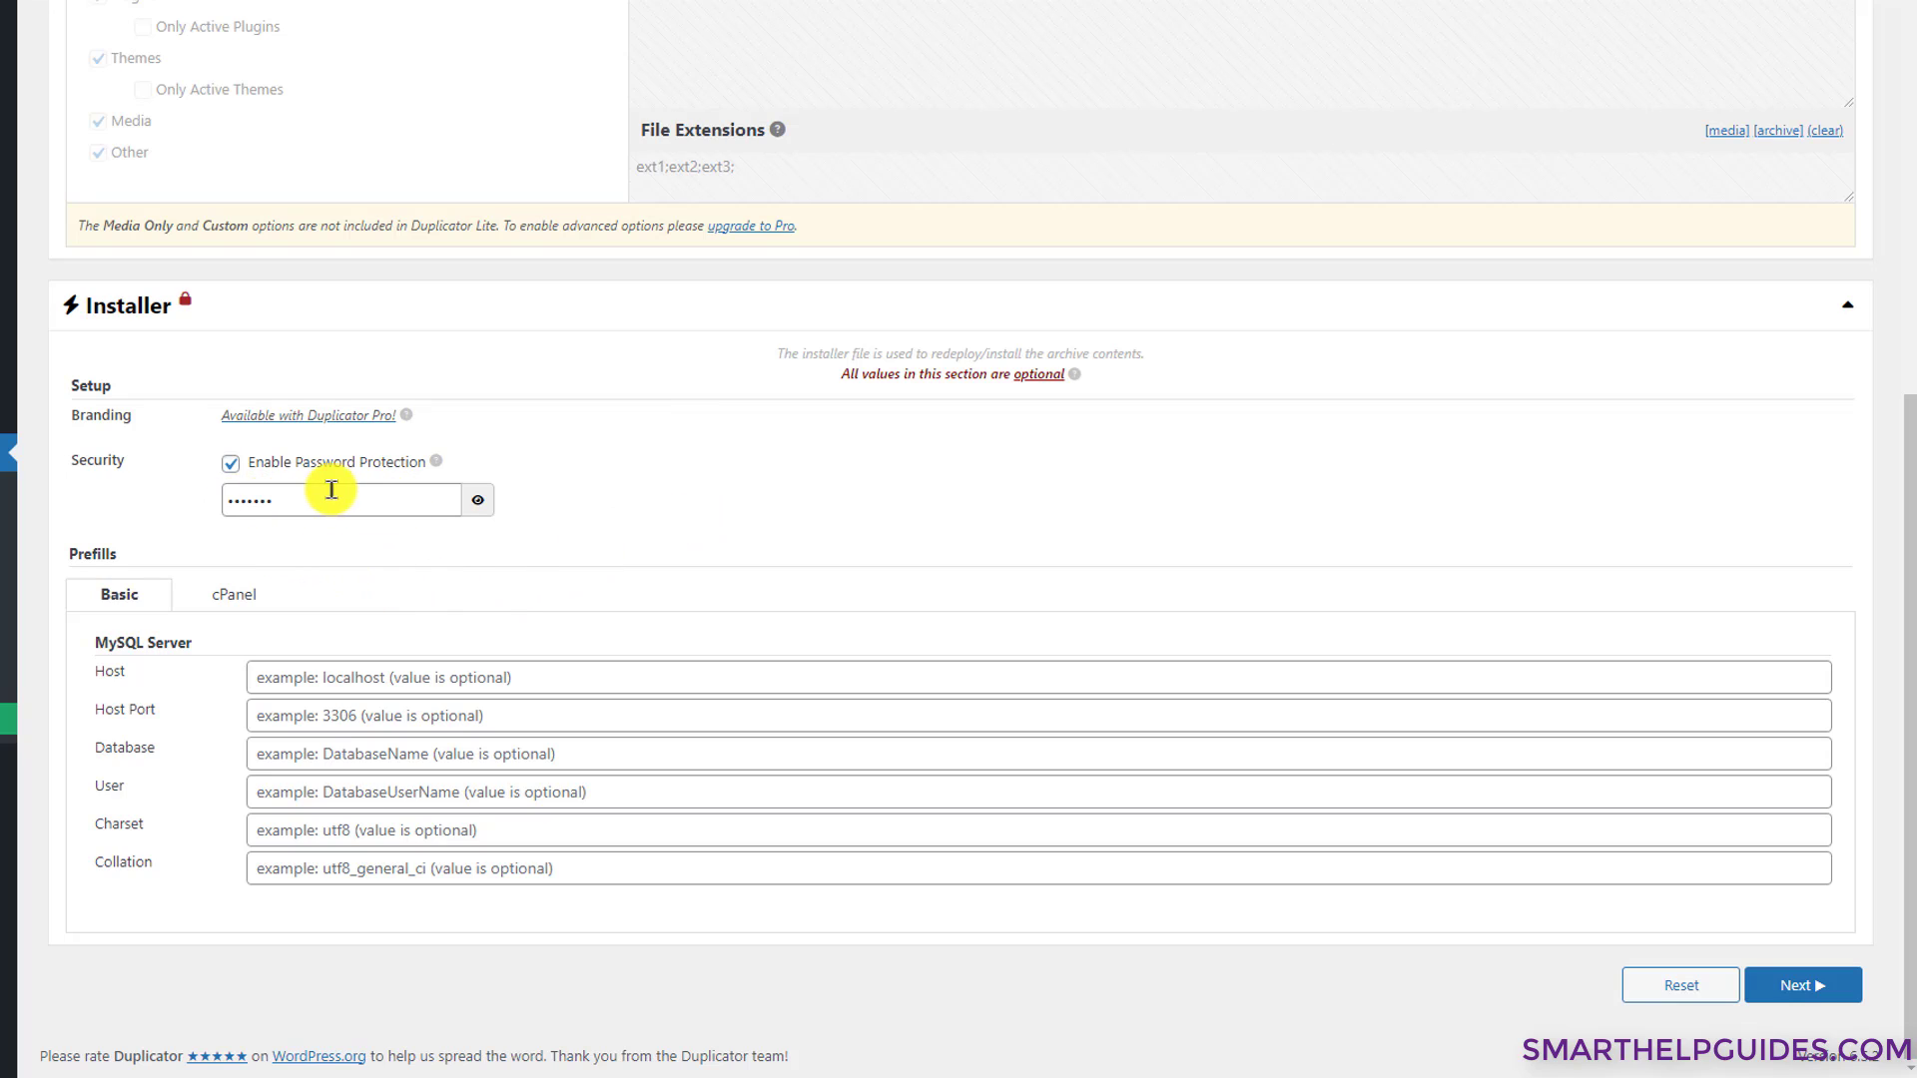
pyautogui.click(478, 499)
pyautogui.click(478, 499)
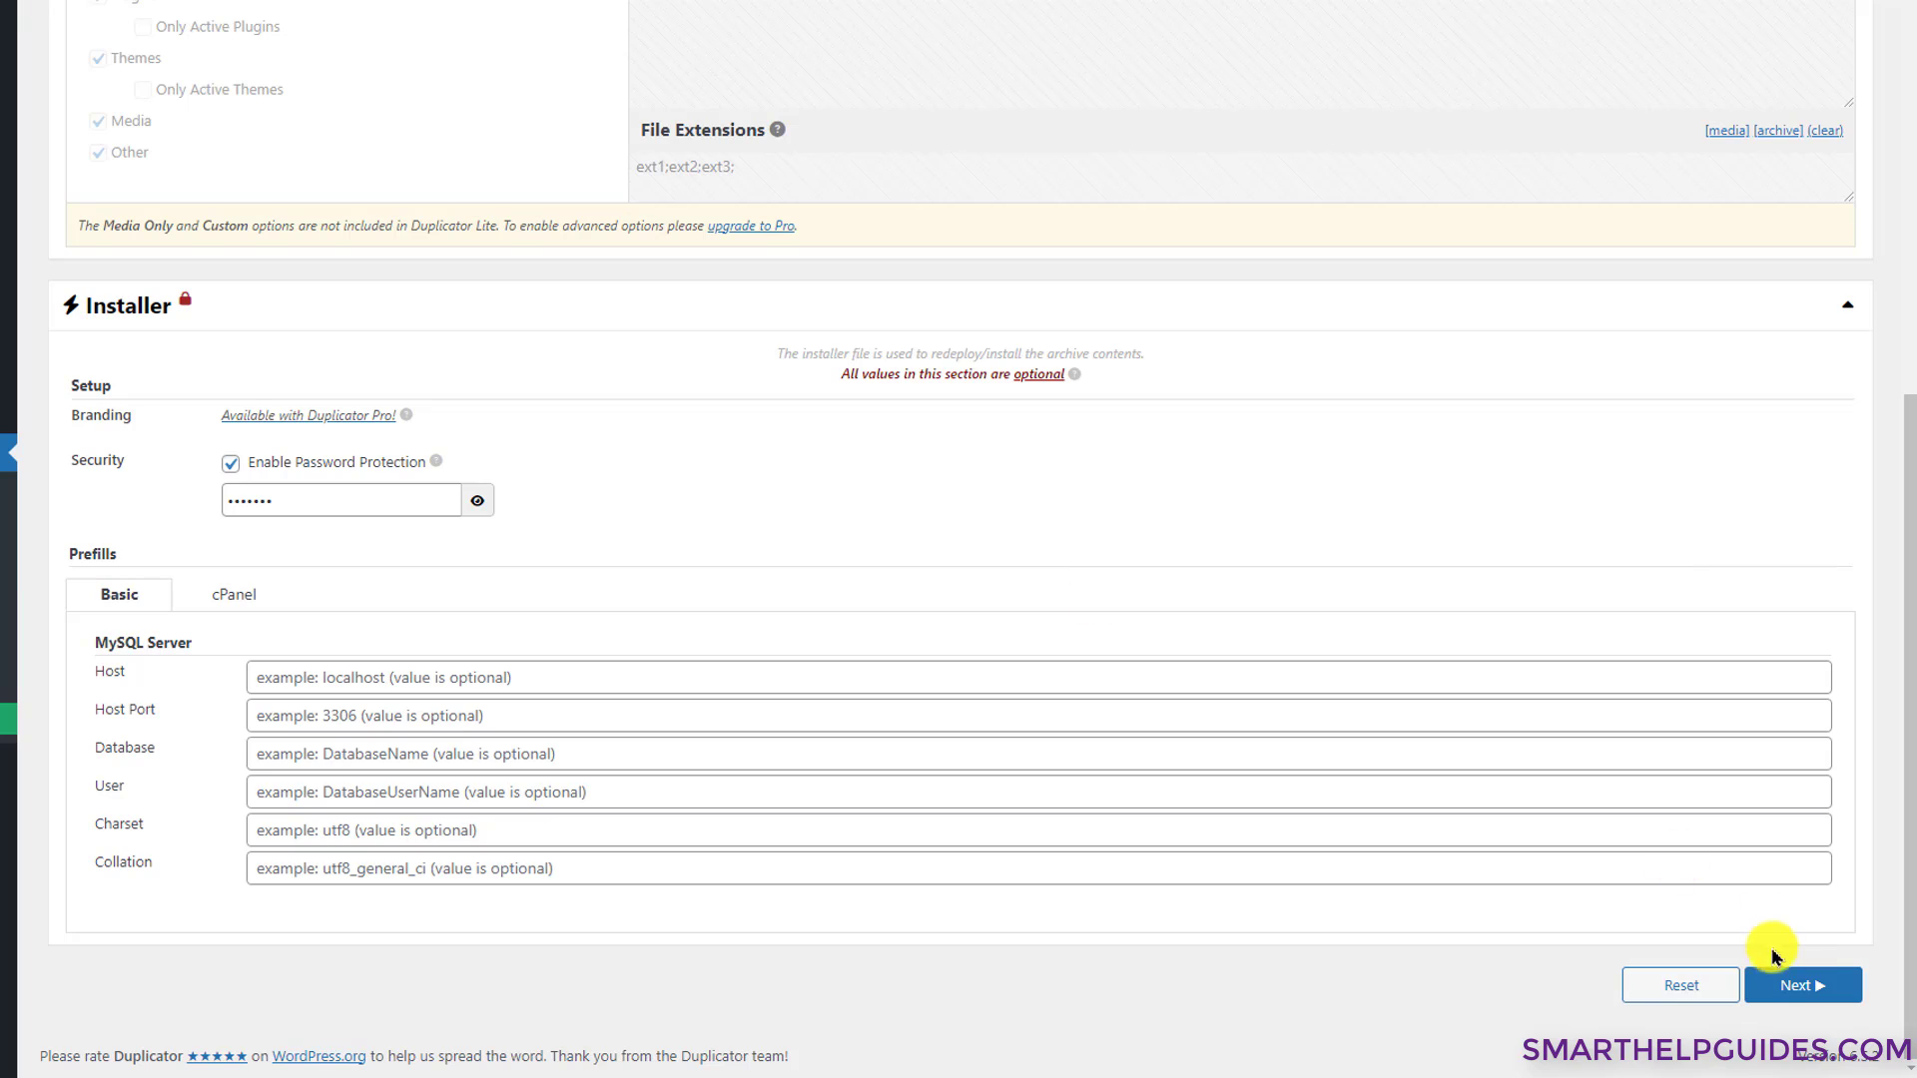
# - Run the site scan for the new package and build the package
pyautogui.click(1790, 979)
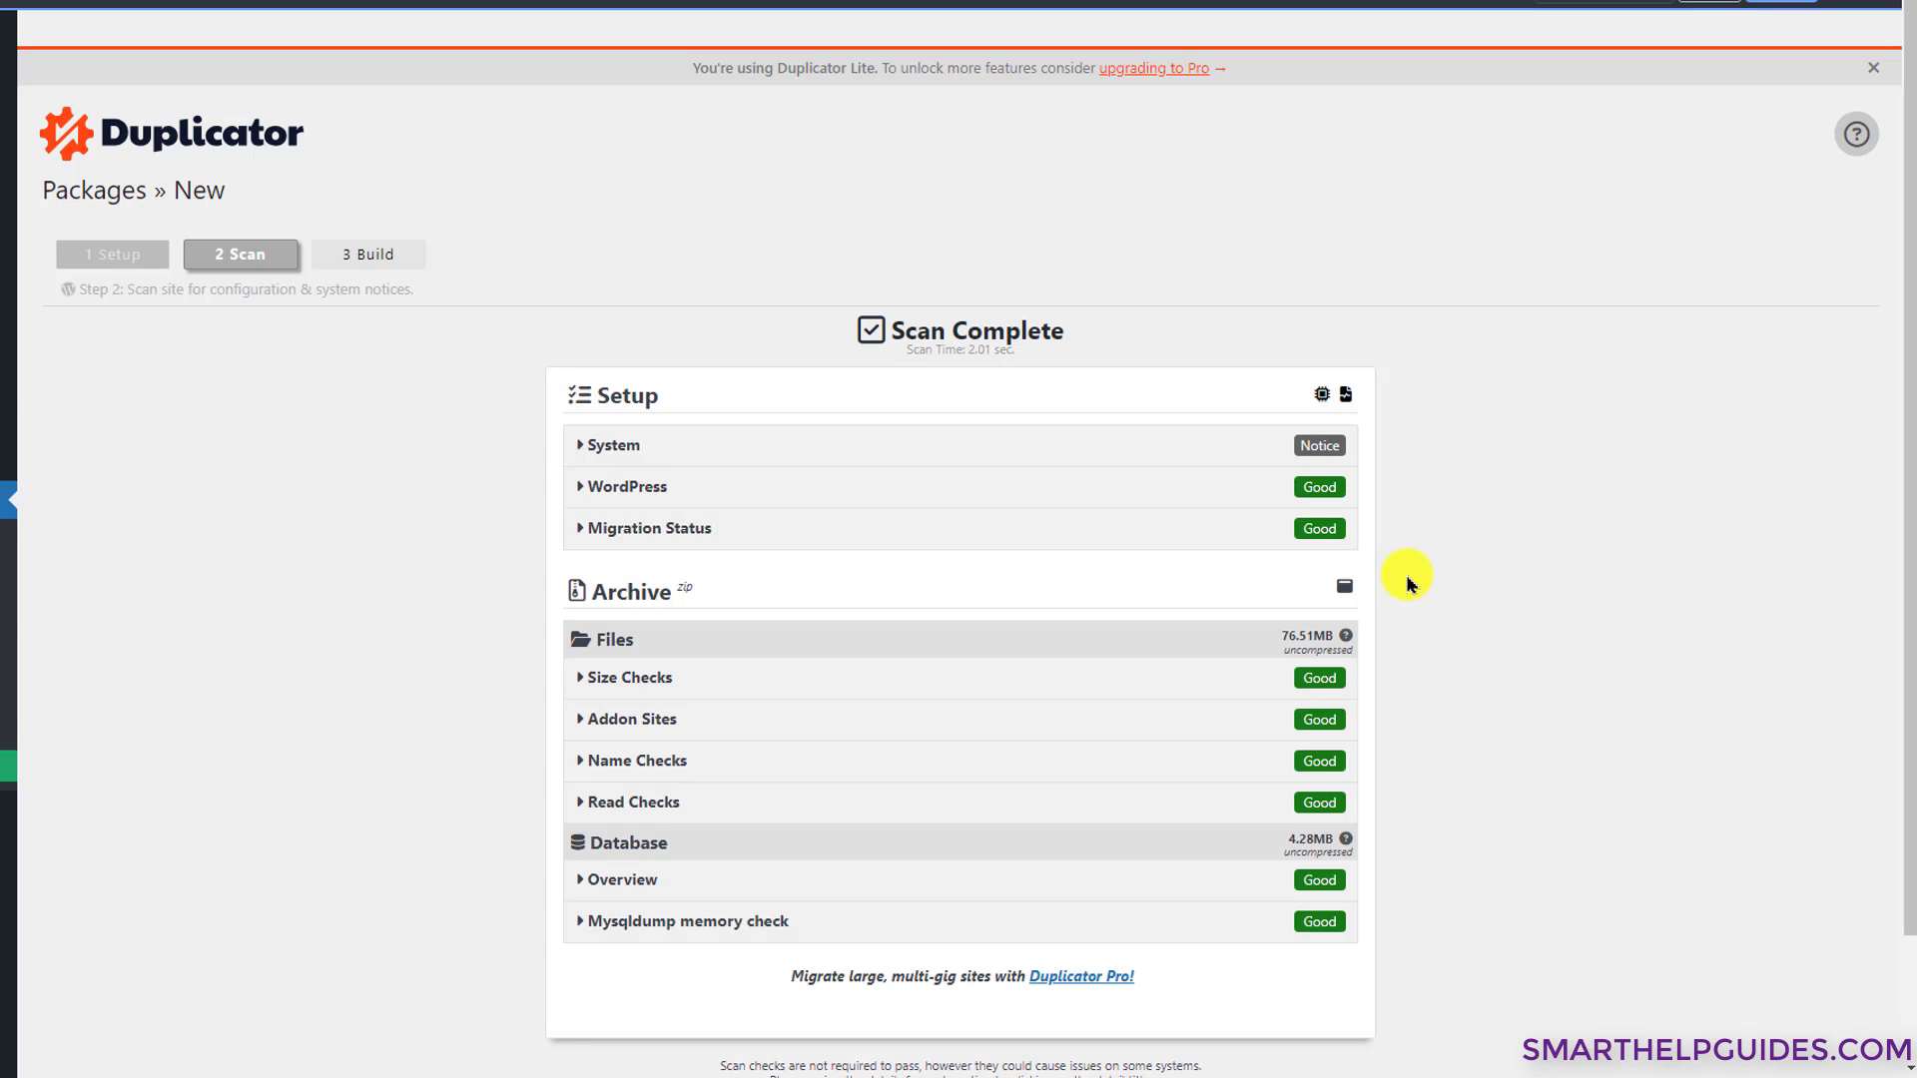
pyautogui.scroll(-2, 1594, 685)
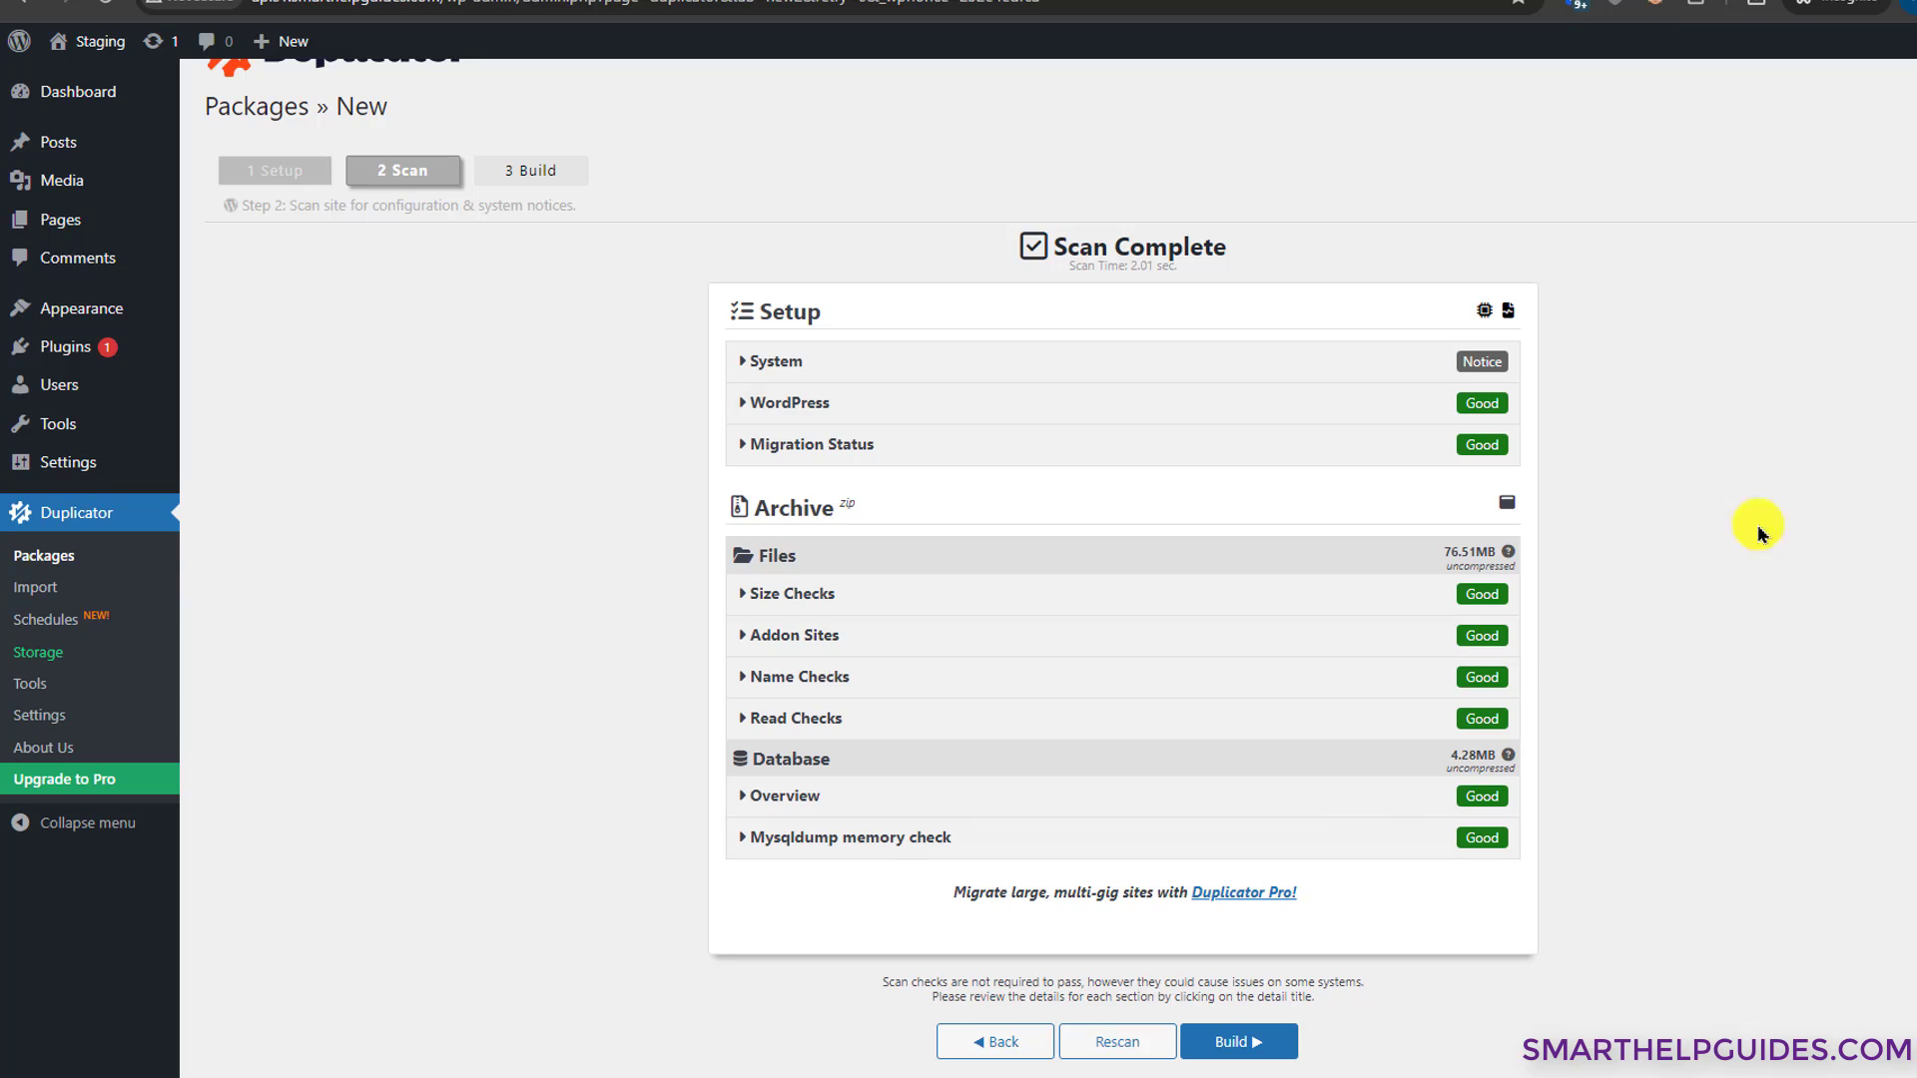
pyautogui.click(1227, 1044)
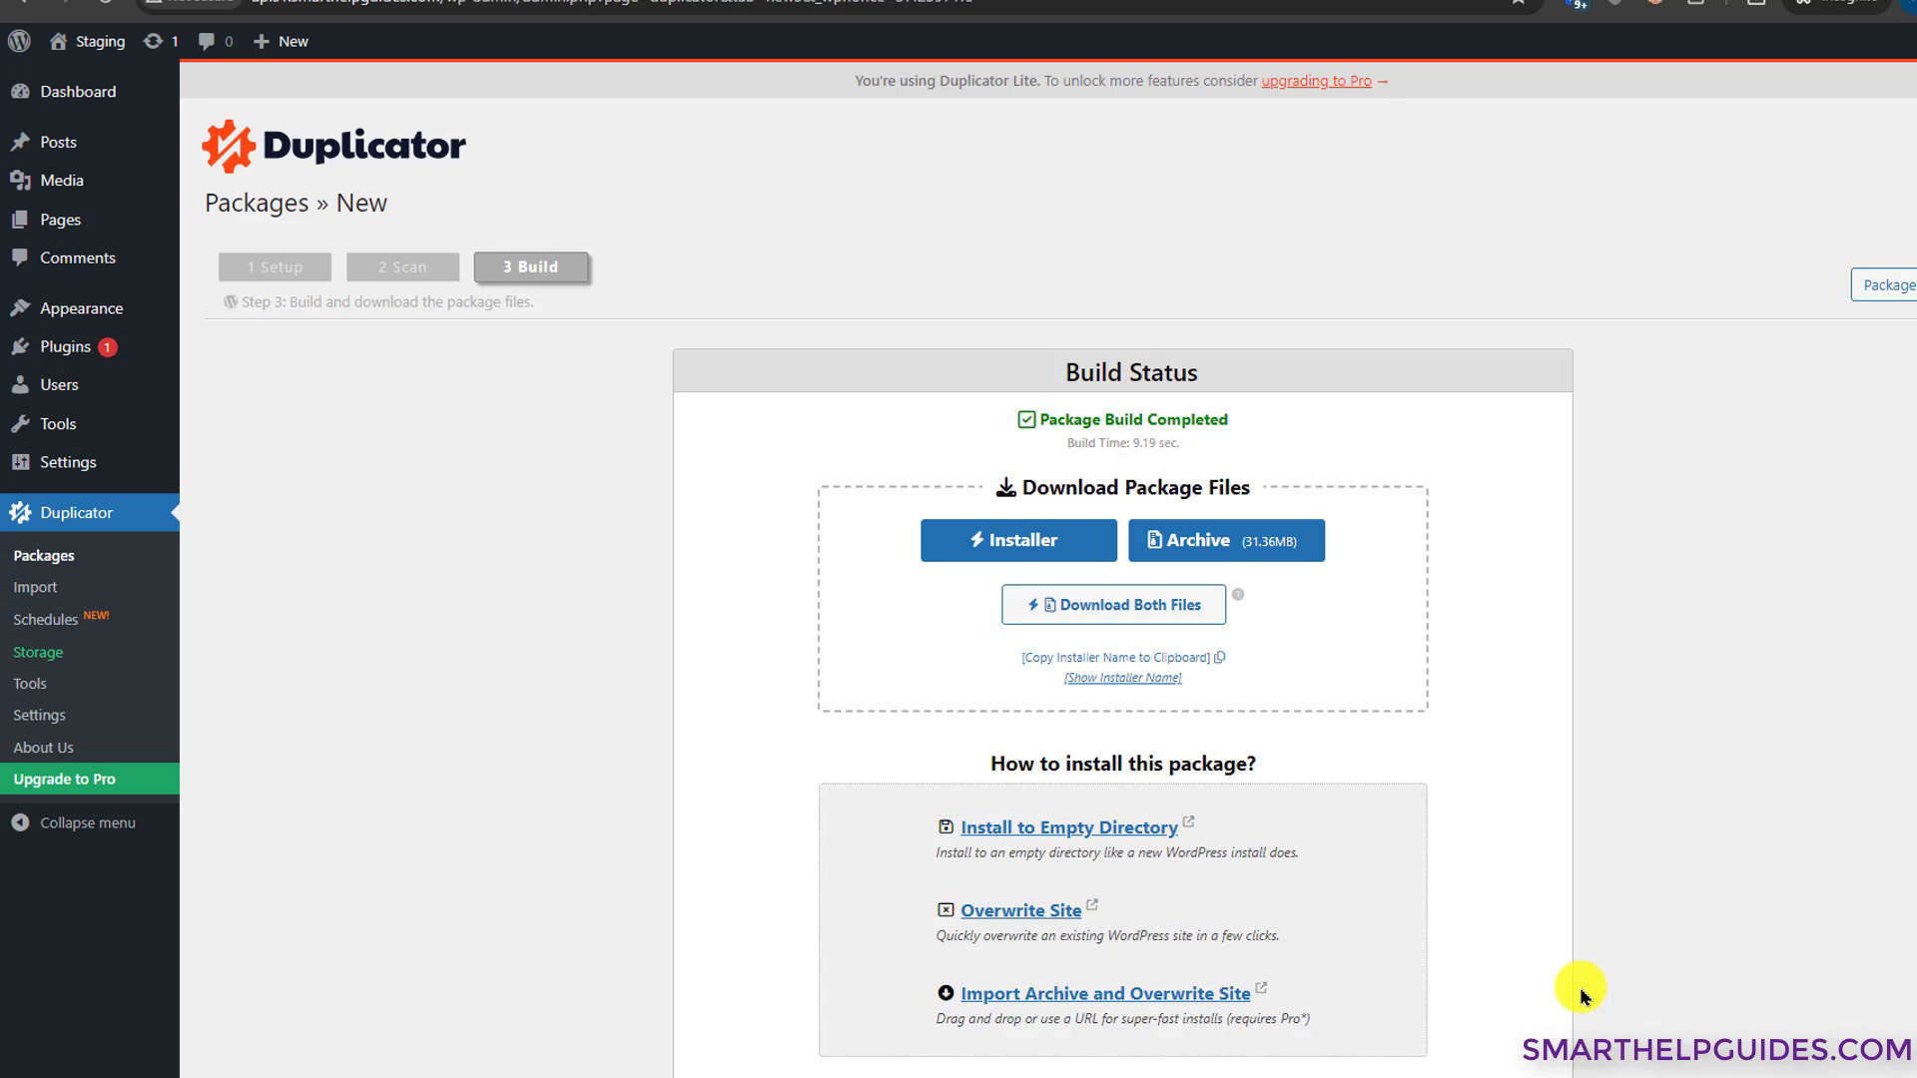
# - Download both package files, saving the installer as installer_demo.php and the archive under its suggested name, and keep both blocked downloads
pyautogui.scroll(-1, 1654, 606)
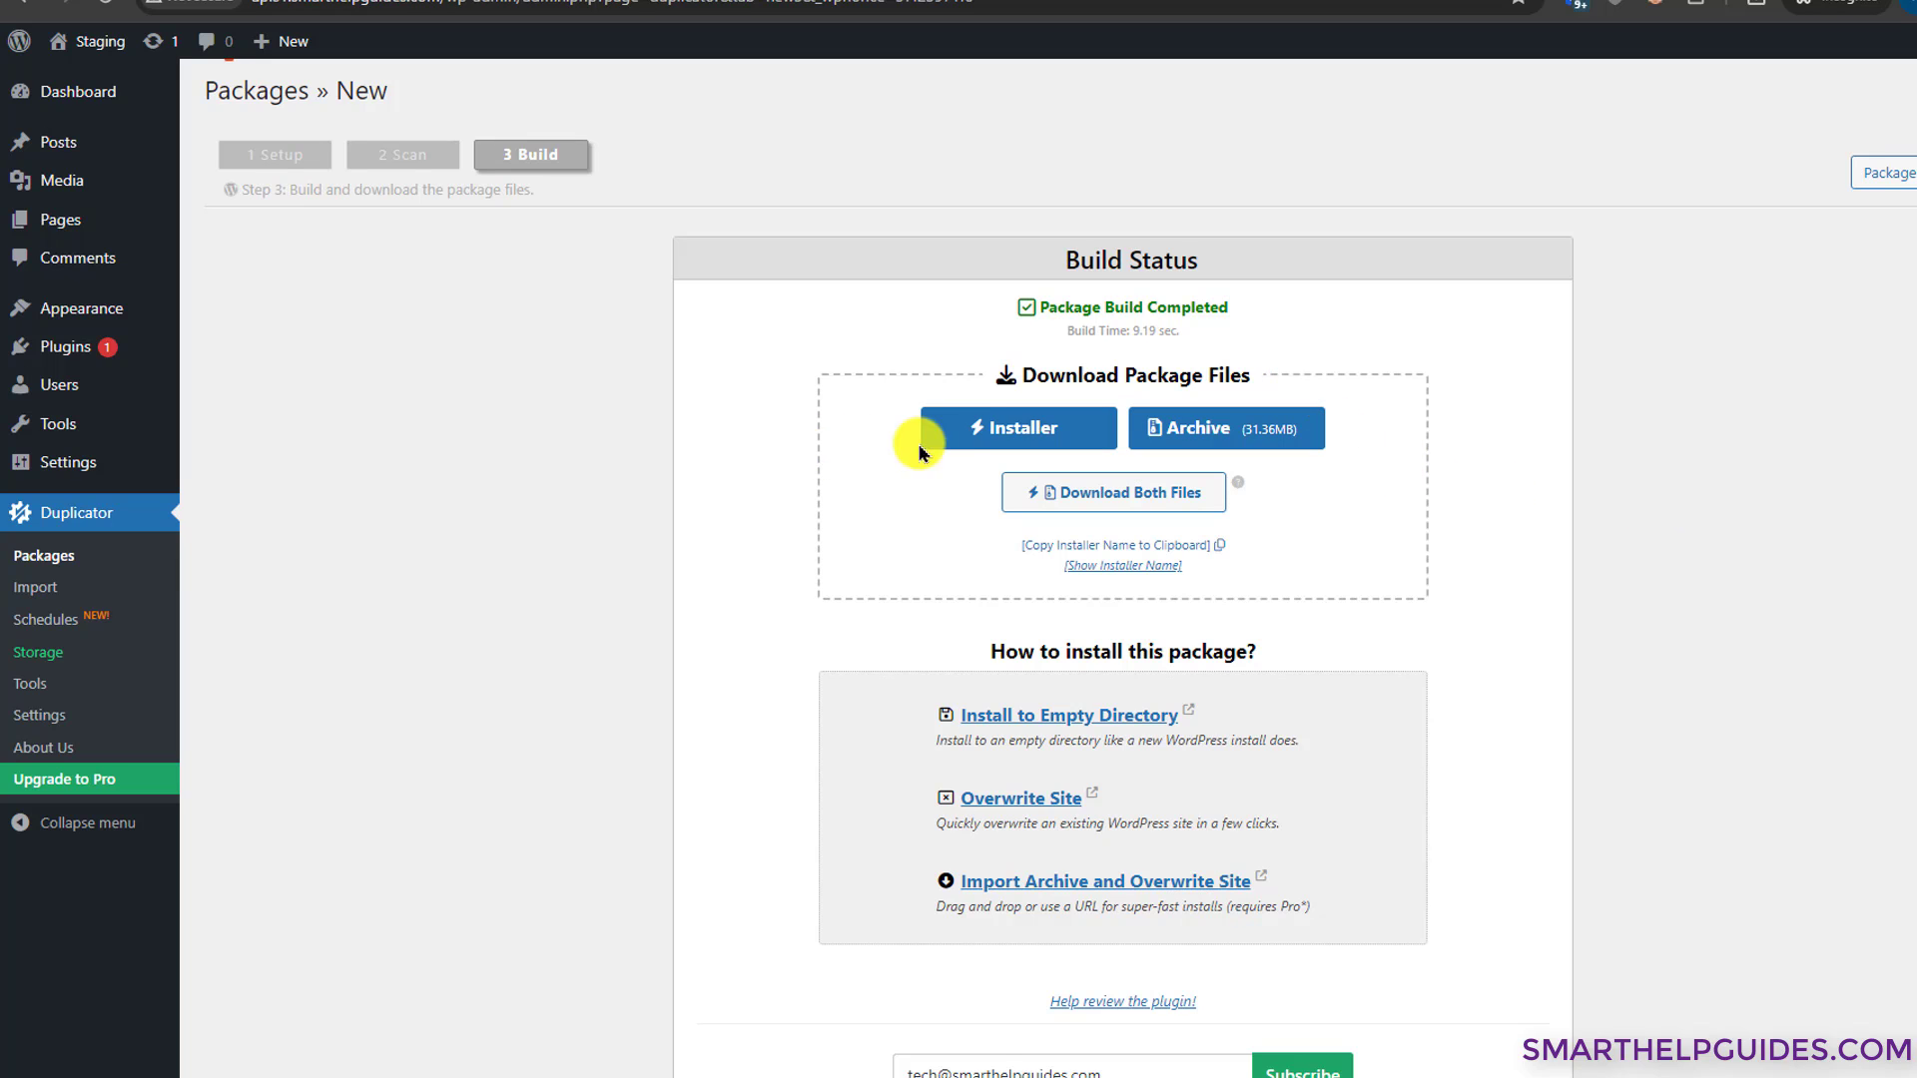
pyautogui.scroll(-1, 890, 483)
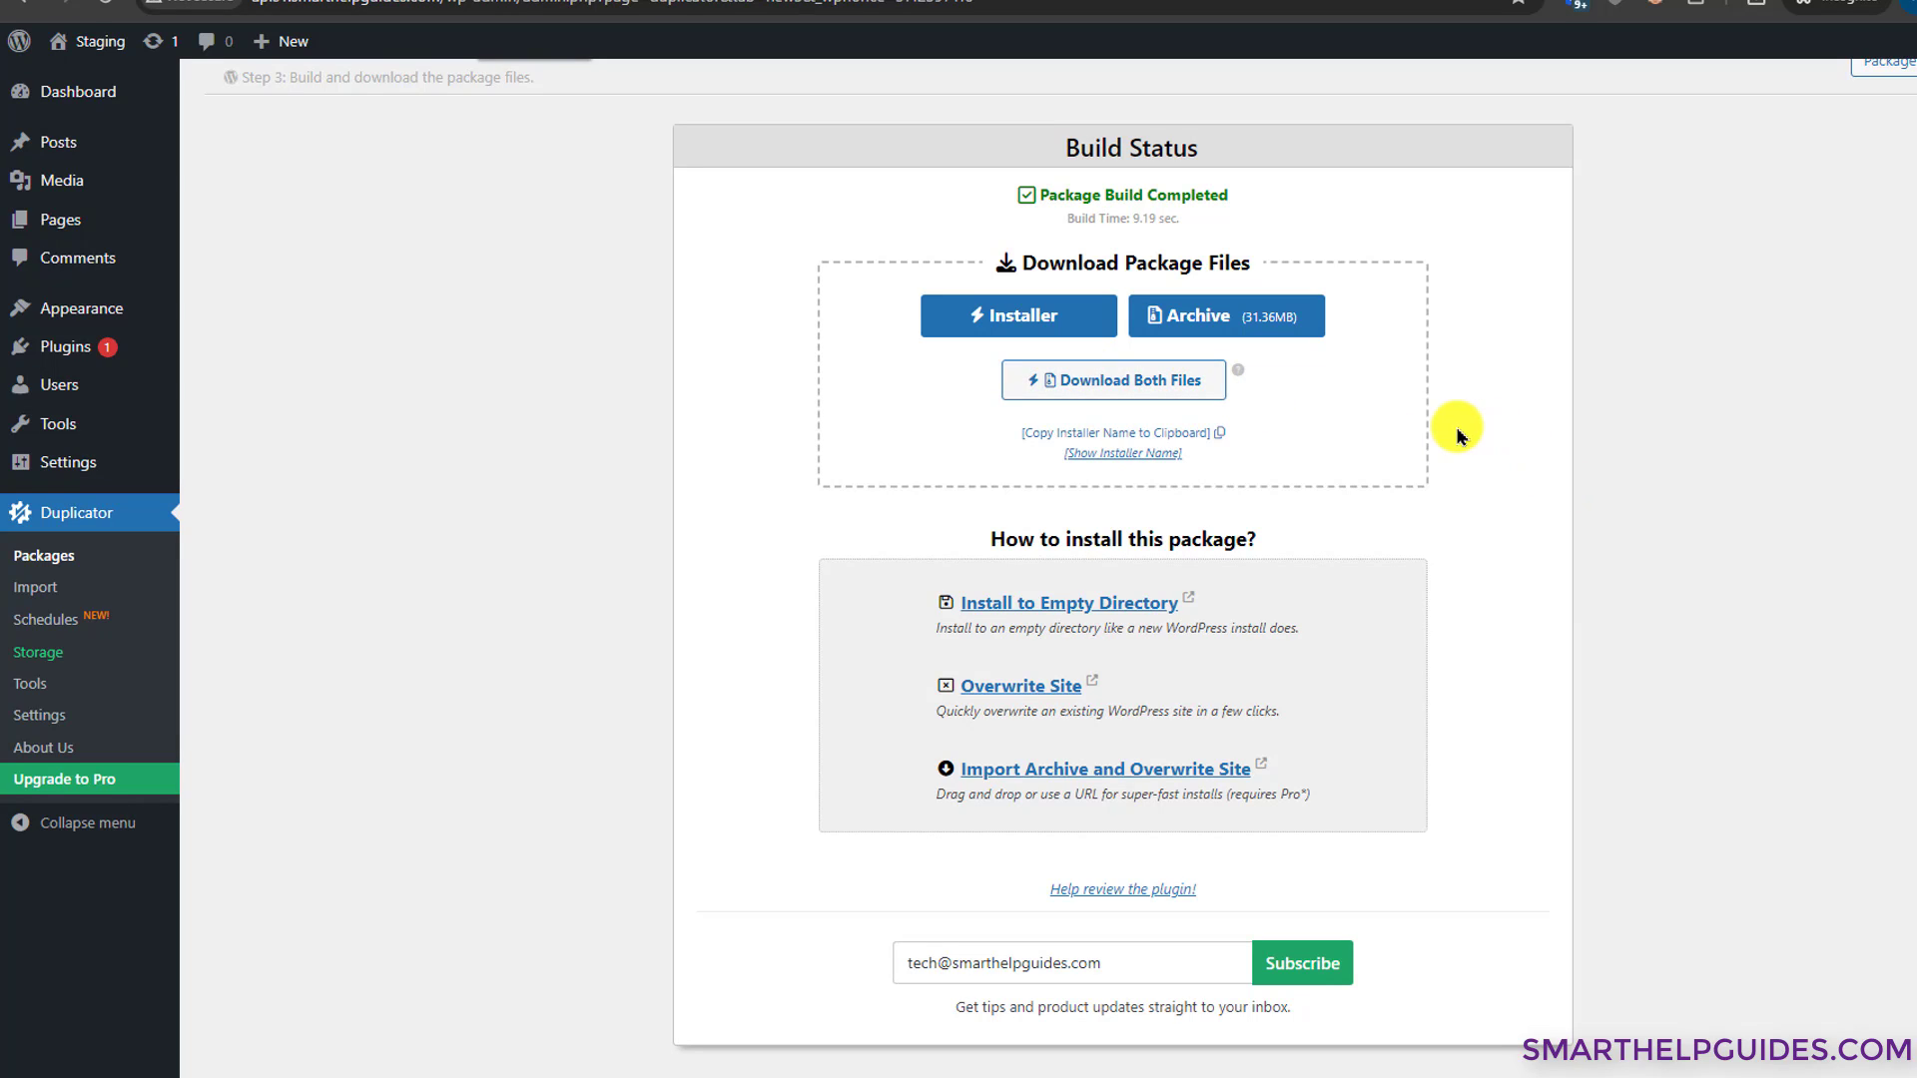
pyautogui.click(1116, 387)
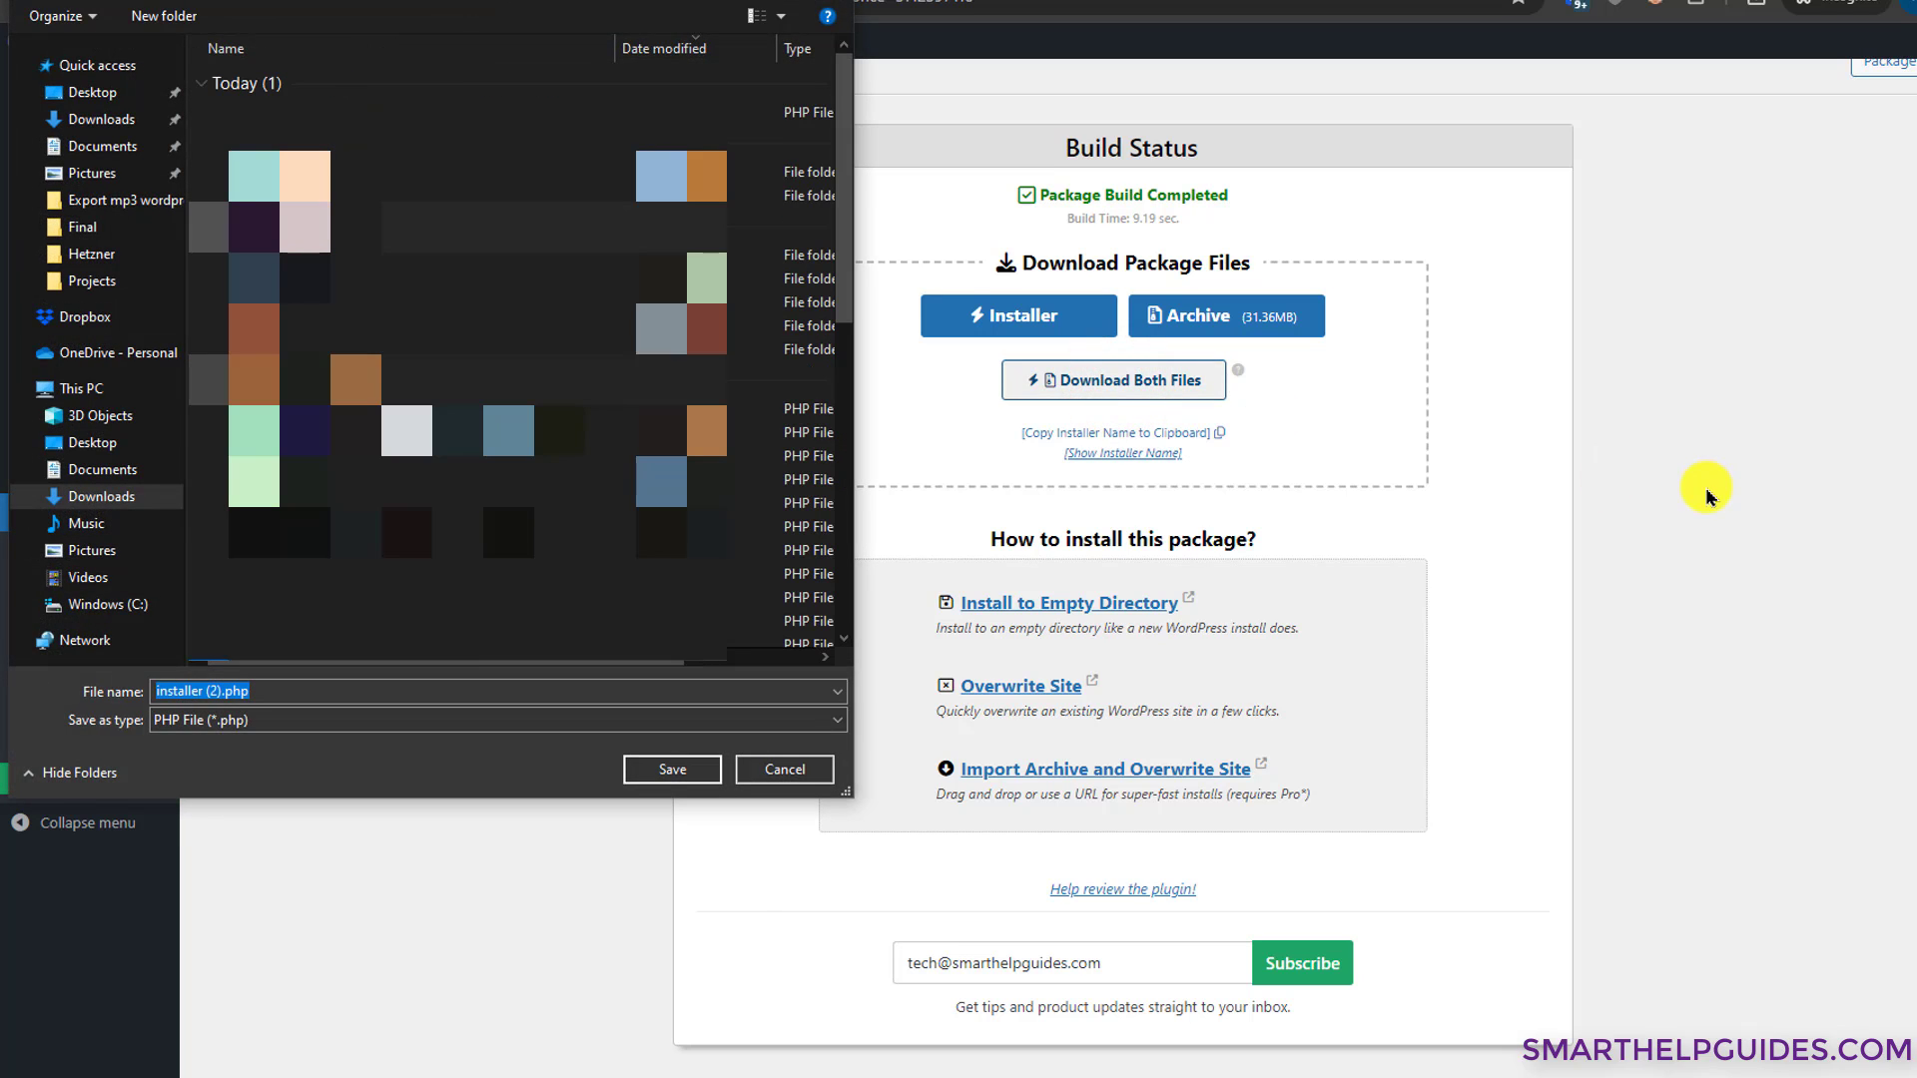
pyautogui.write('installer_demo.php')
pyautogui.click(671, 769)
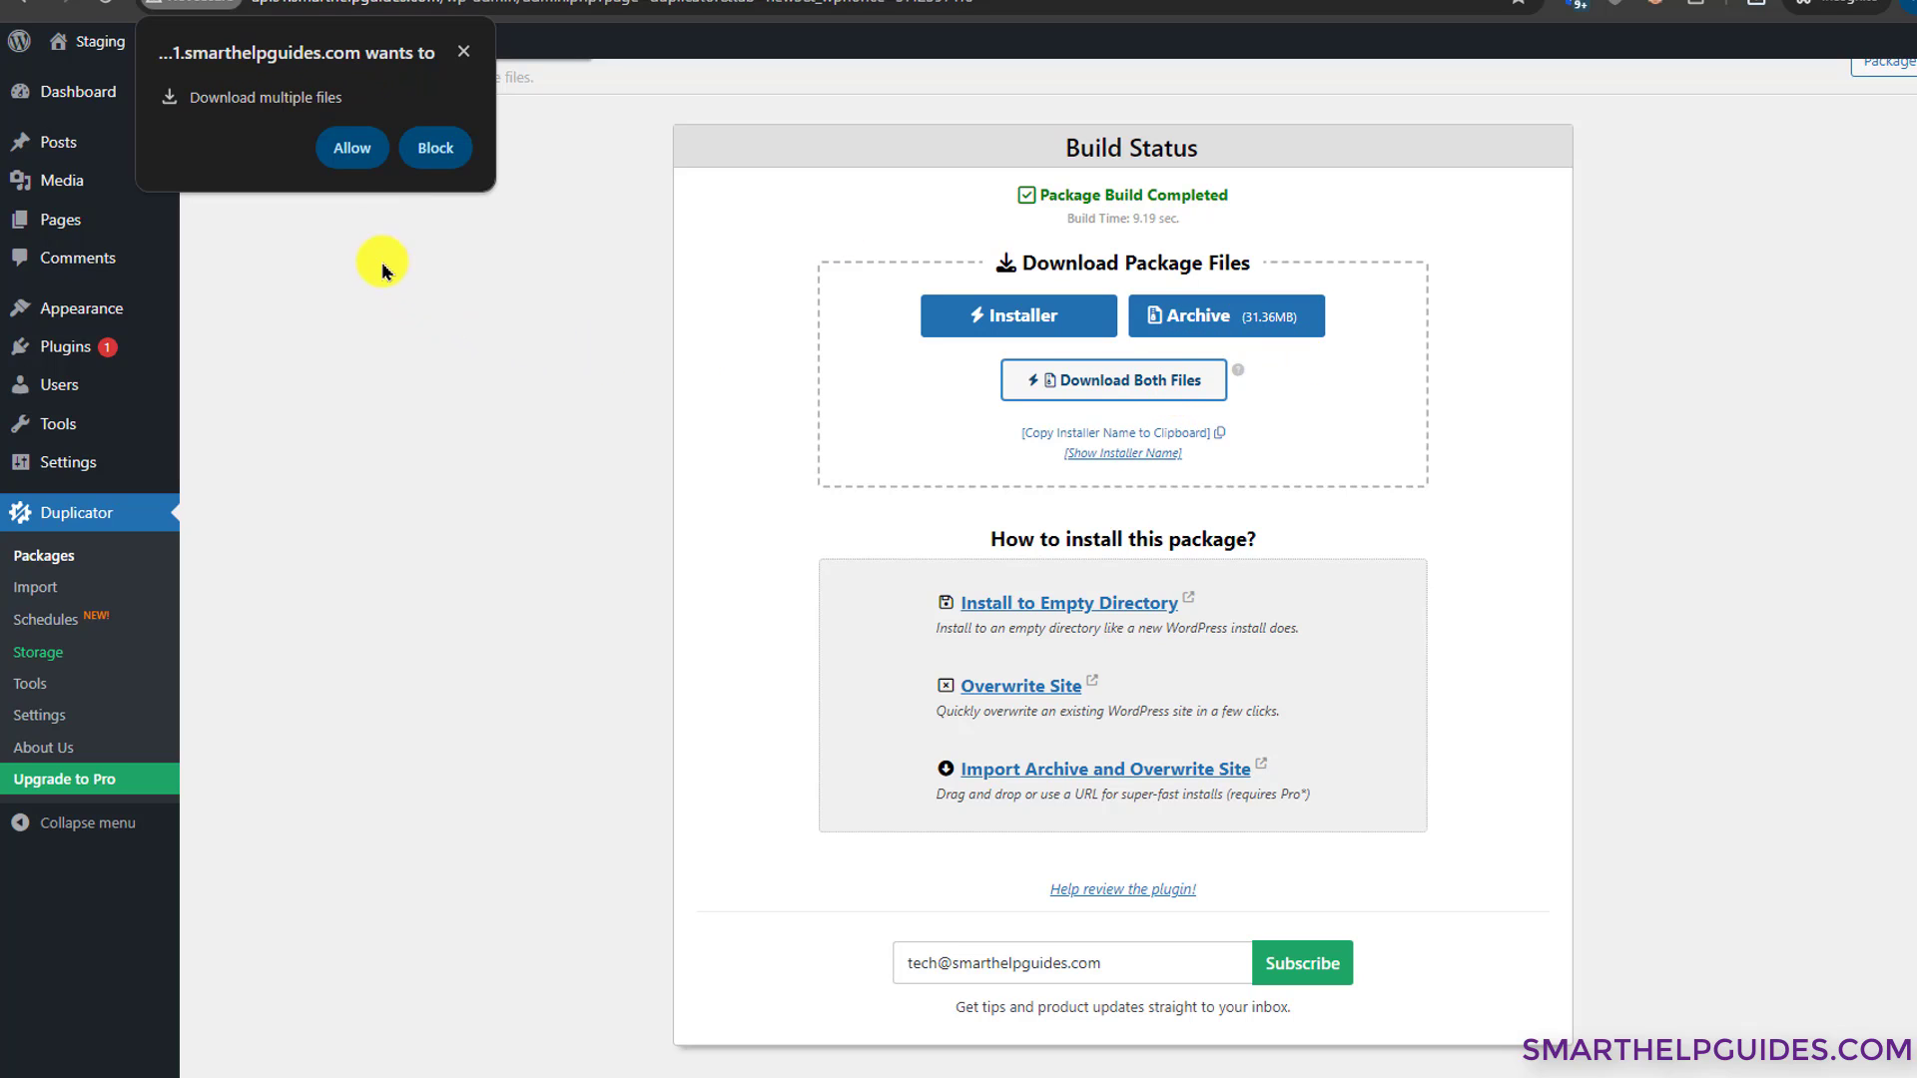
pyautogui.click(356, 145)
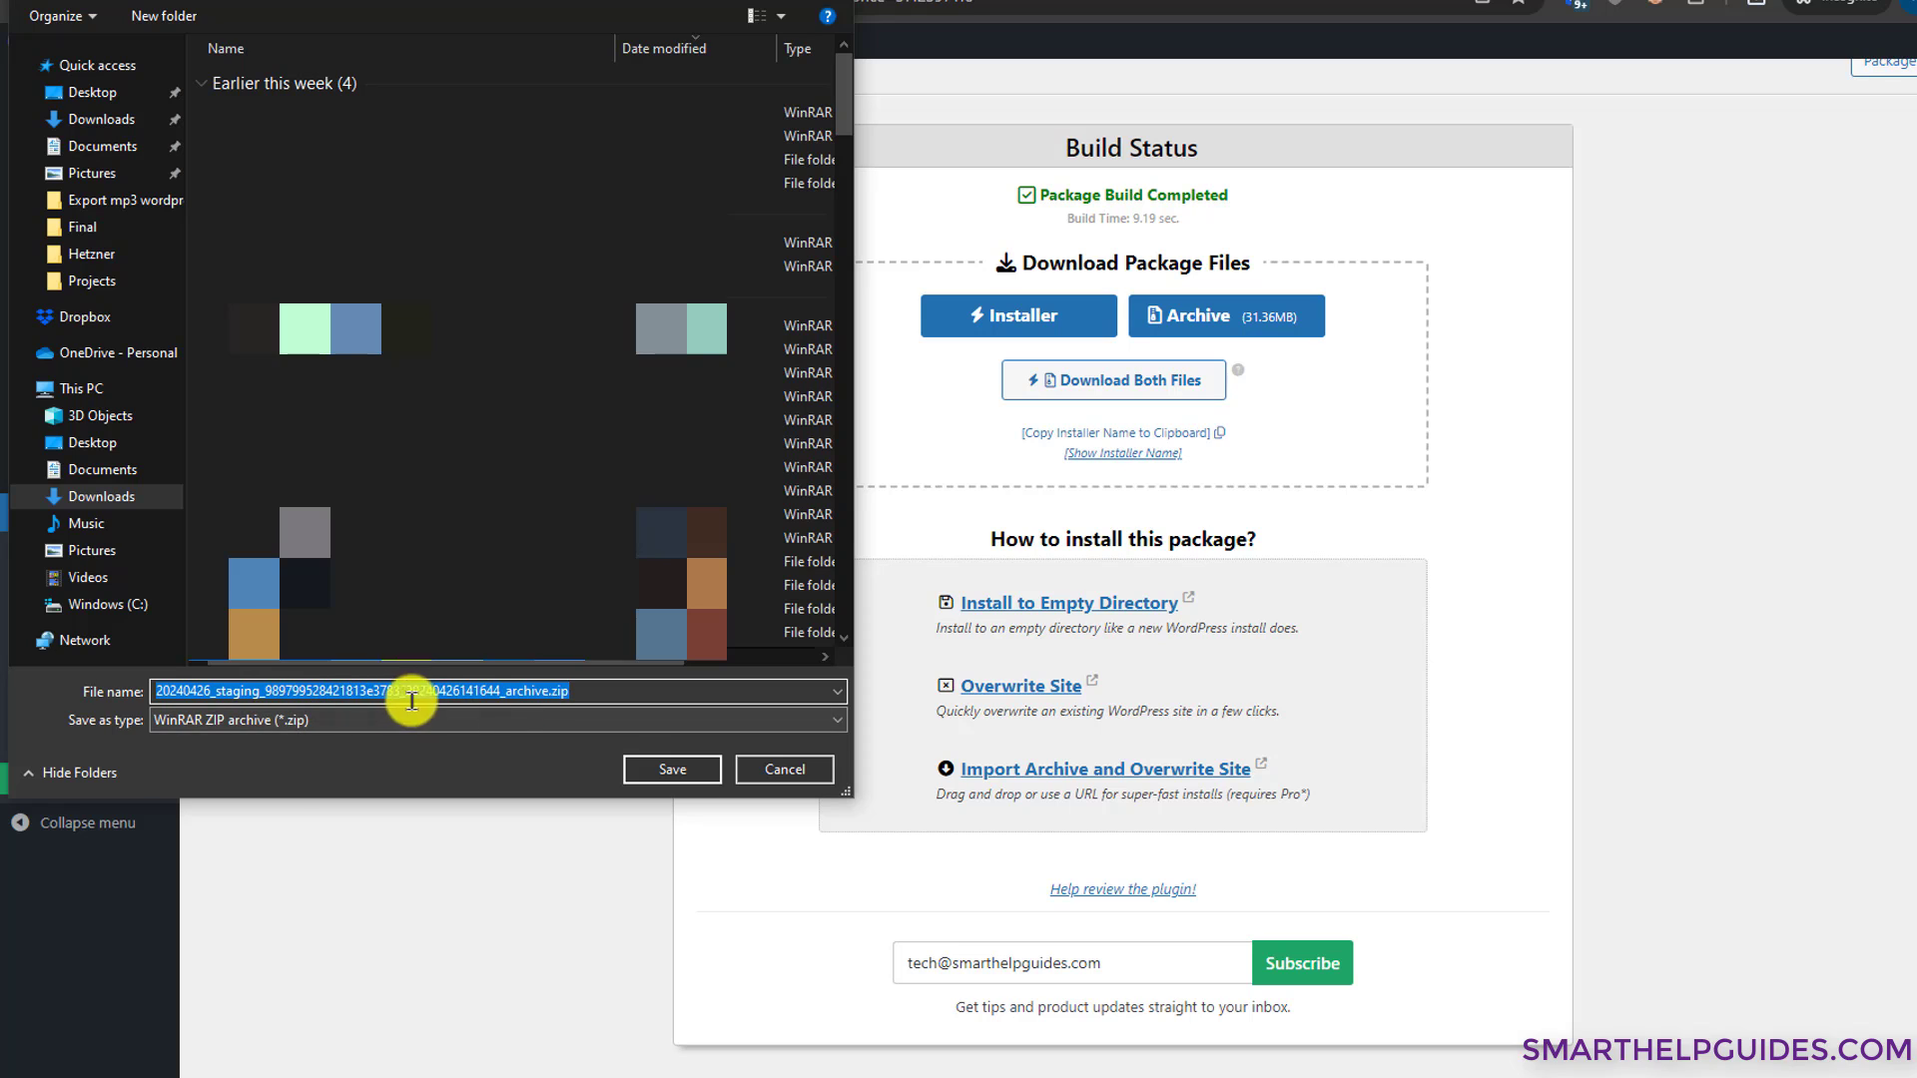
pyautogui.click(636, 772)
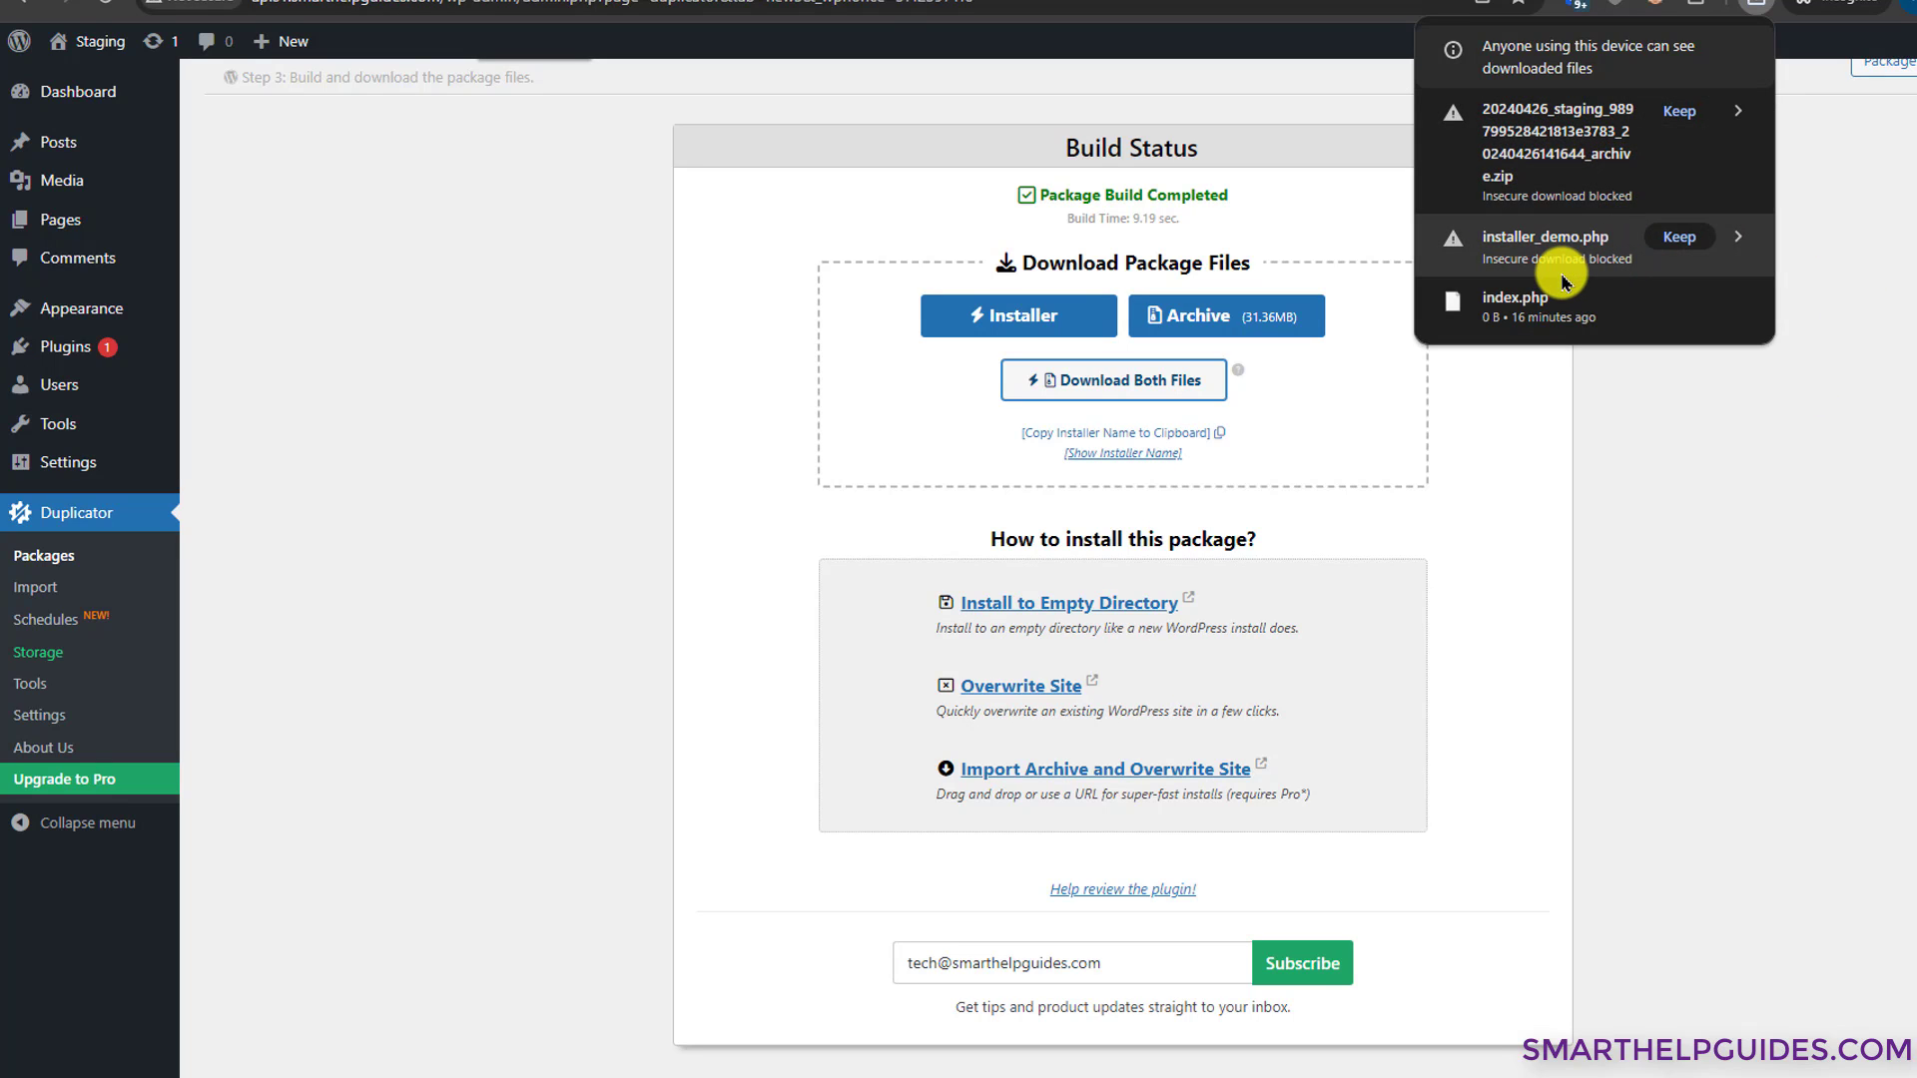
pyautogui.click(1673, 245)
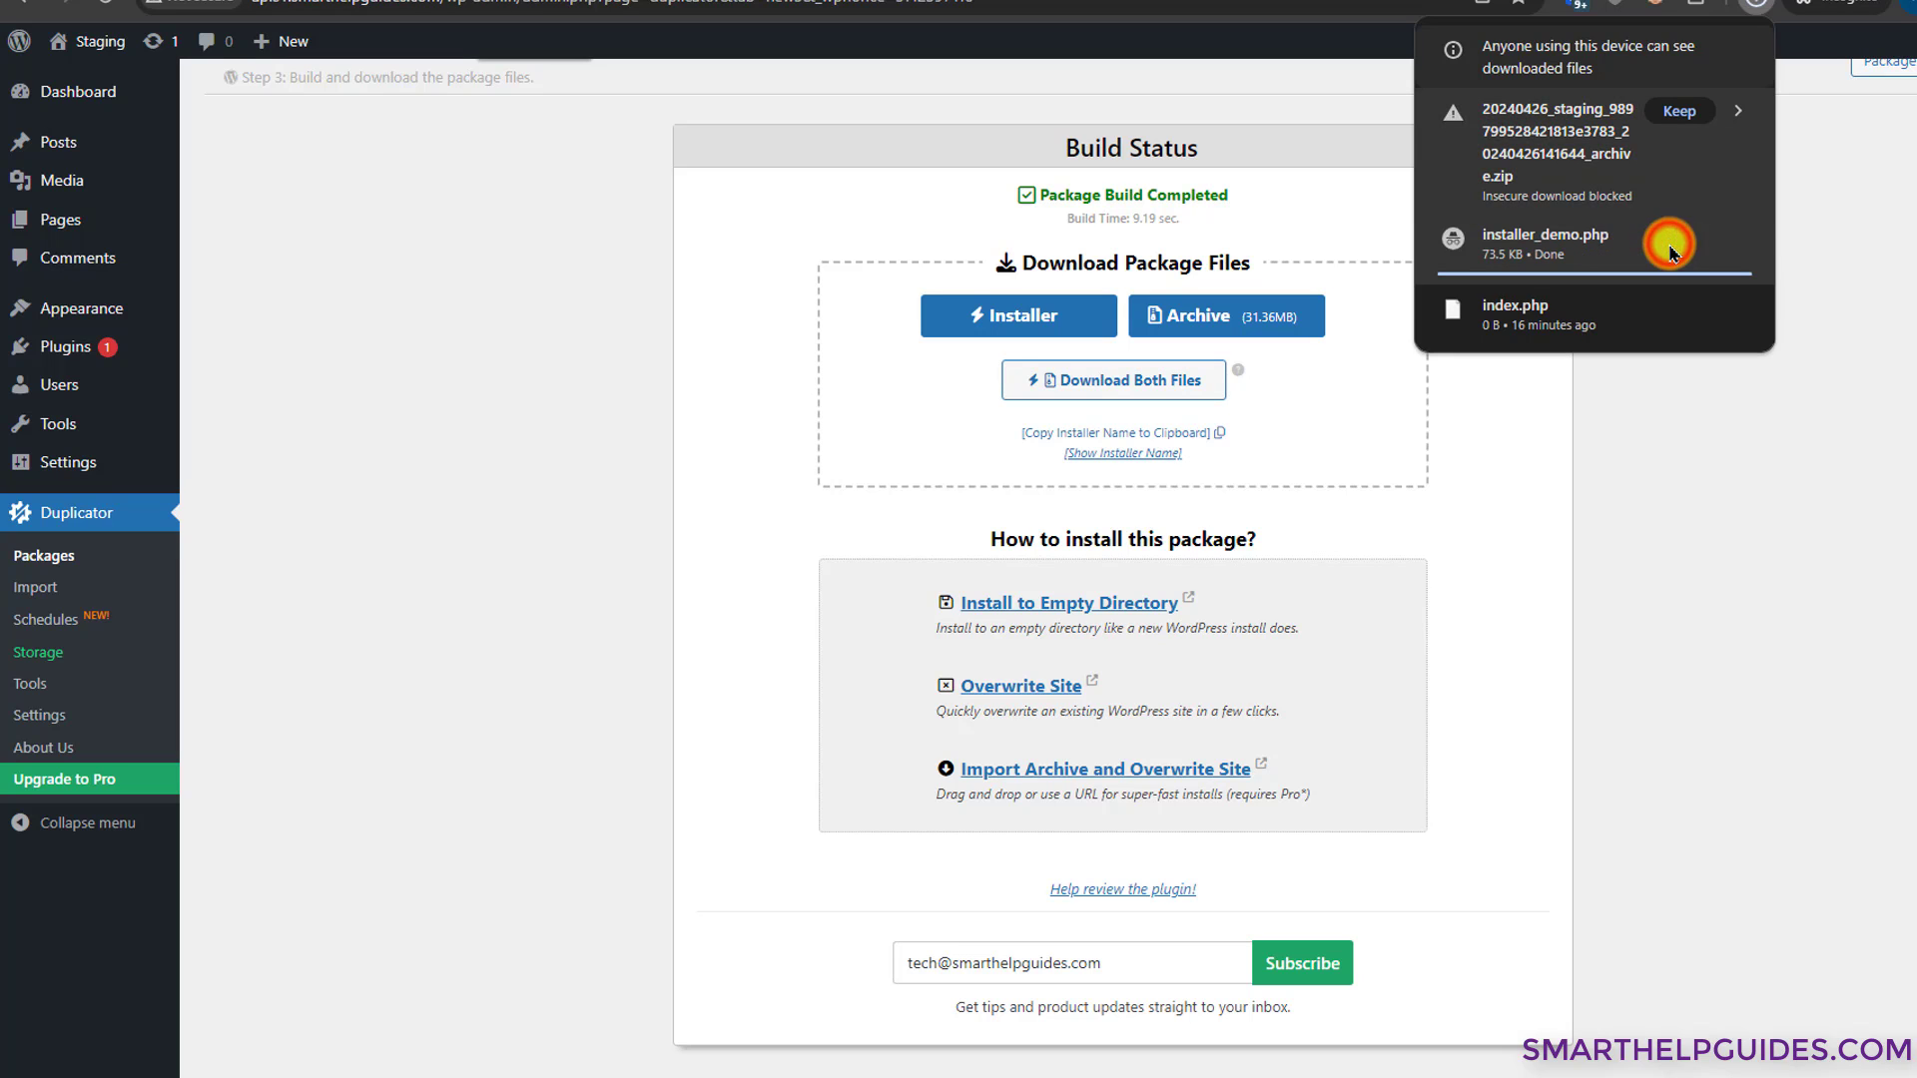
pyautogui.click(1687, 112)
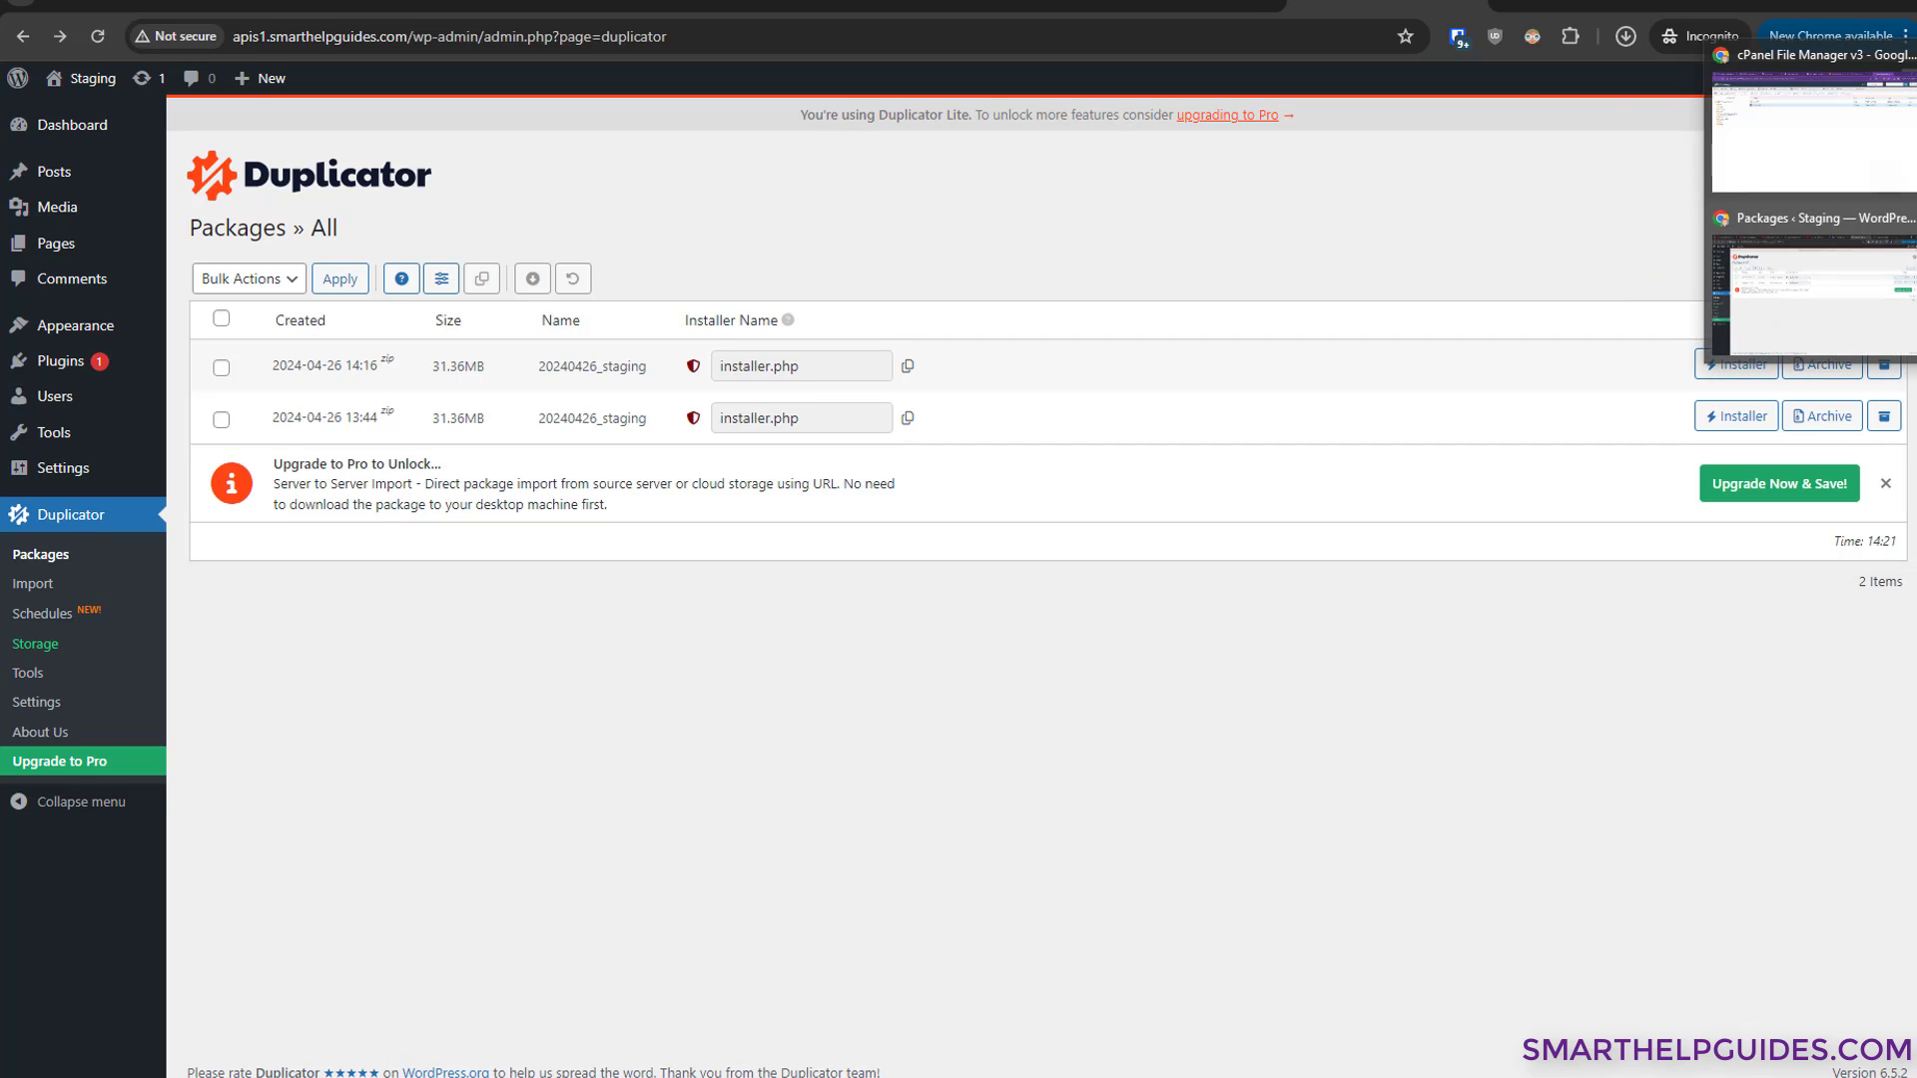
# - Switch to the cPanel File Manager window and bring up the main cPanel tools page
pyautogui.click(1813, 125)
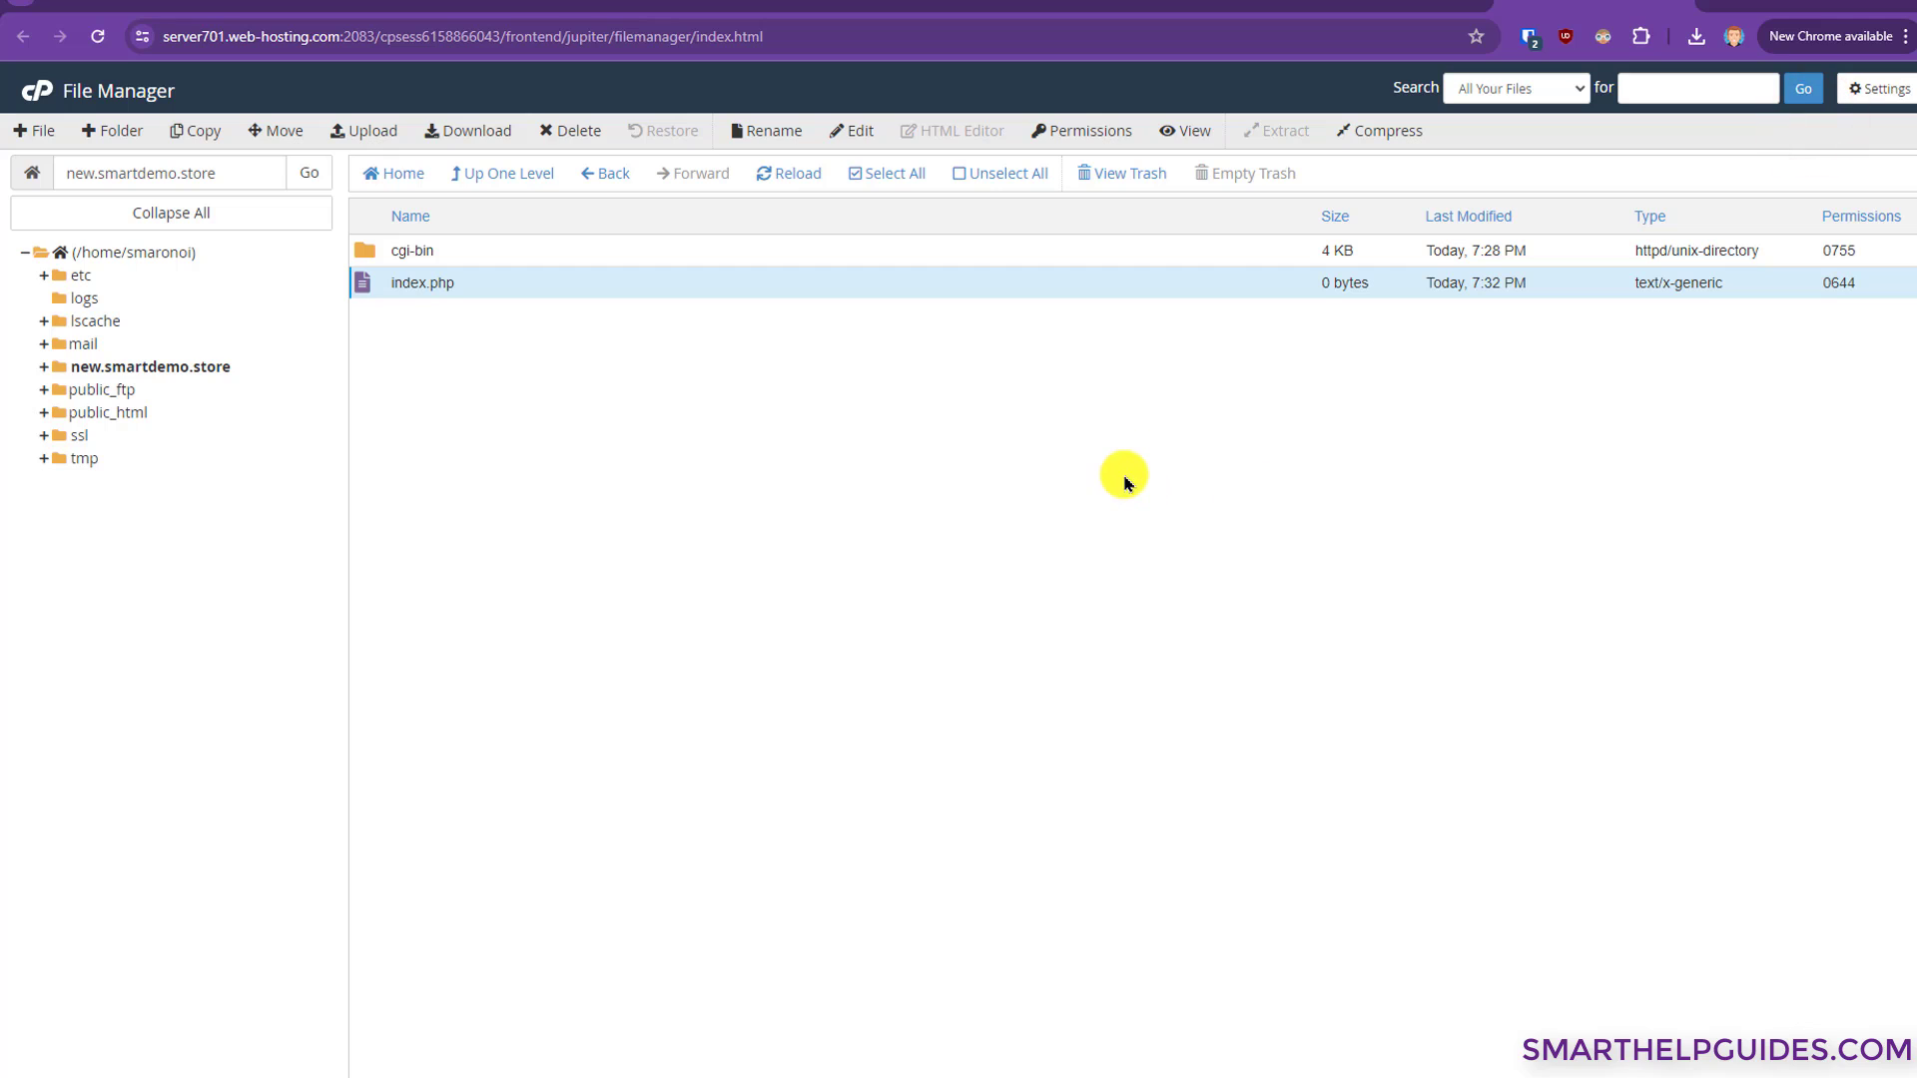
pyautogui.click(1323, 4)
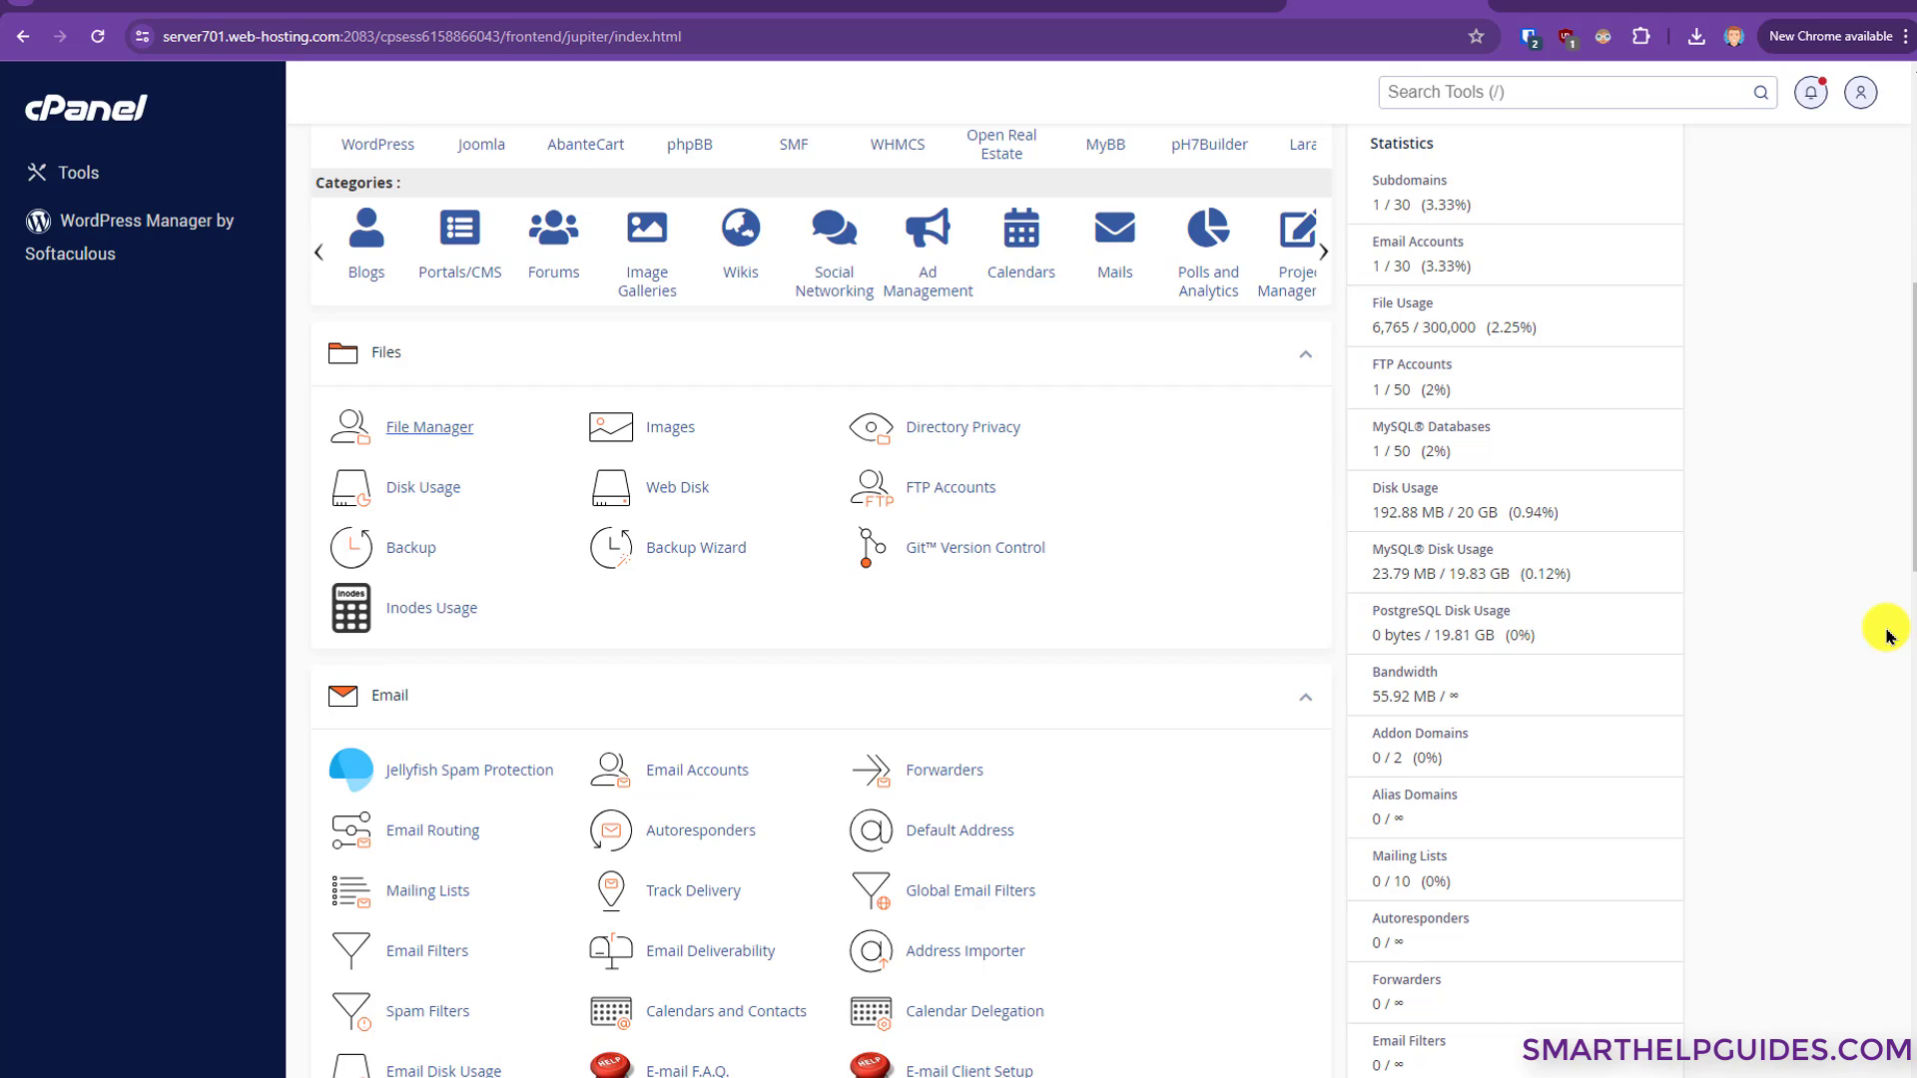
# - Upload installer_demo.php and the 20240426_staging archive zip from Downloads into the new.smartdemo.store folder with File Manager
pyautogui.click(409, 429)
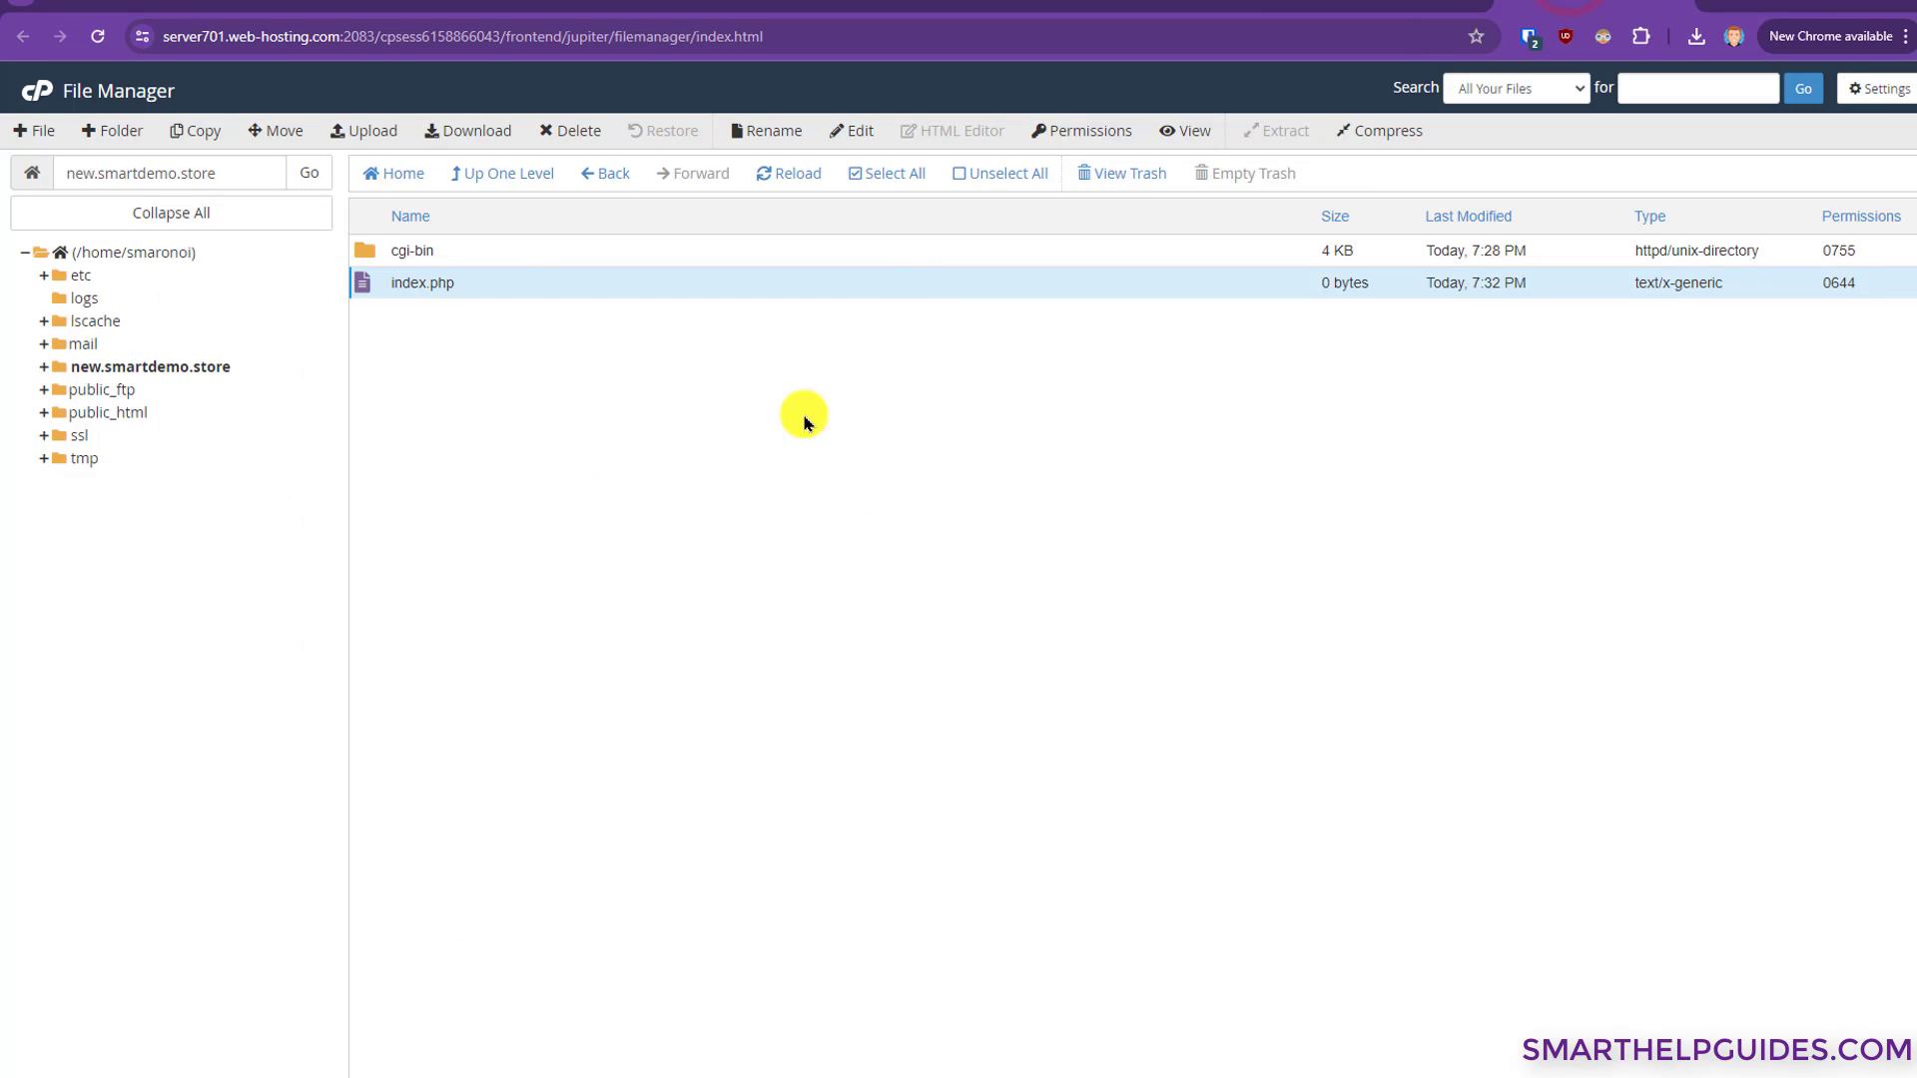
pyautogui.click(570, 381)
pyautogui.click(365, 132)
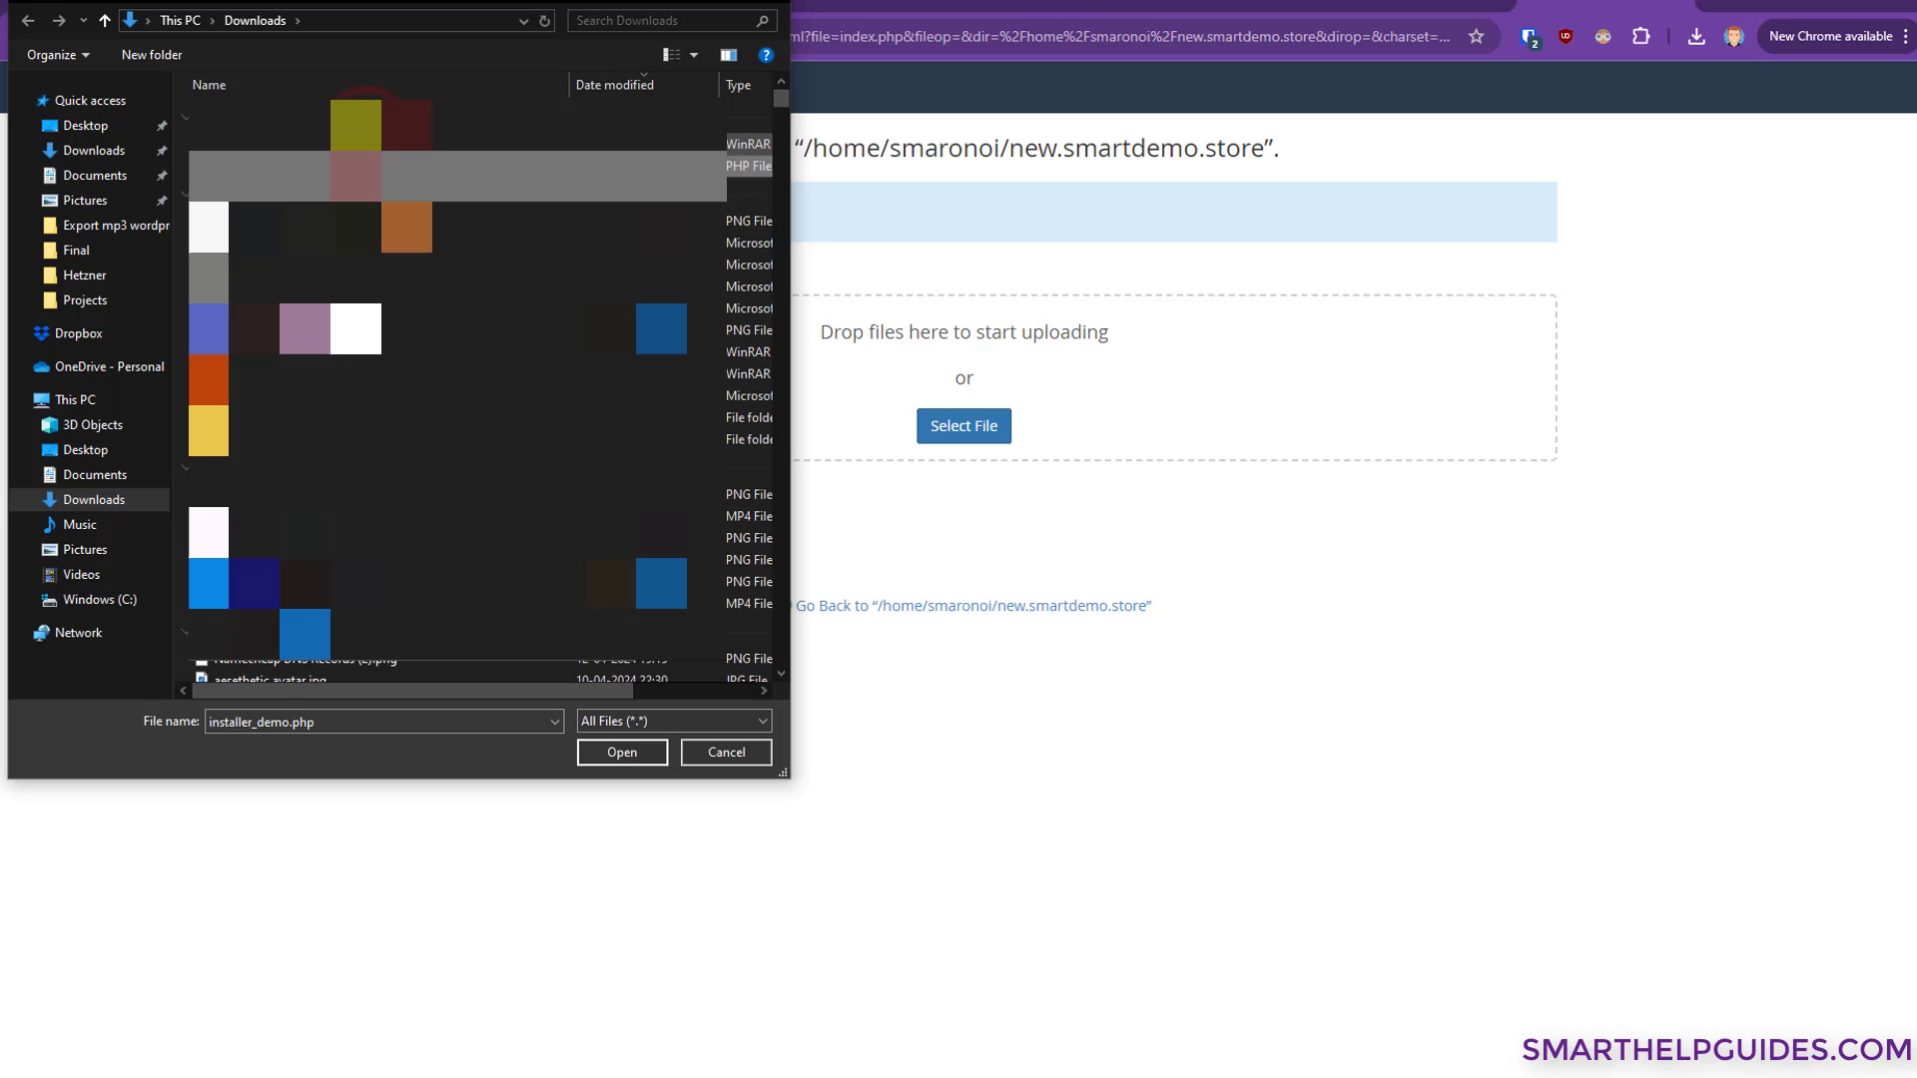
pyautogui.click(360, 144)
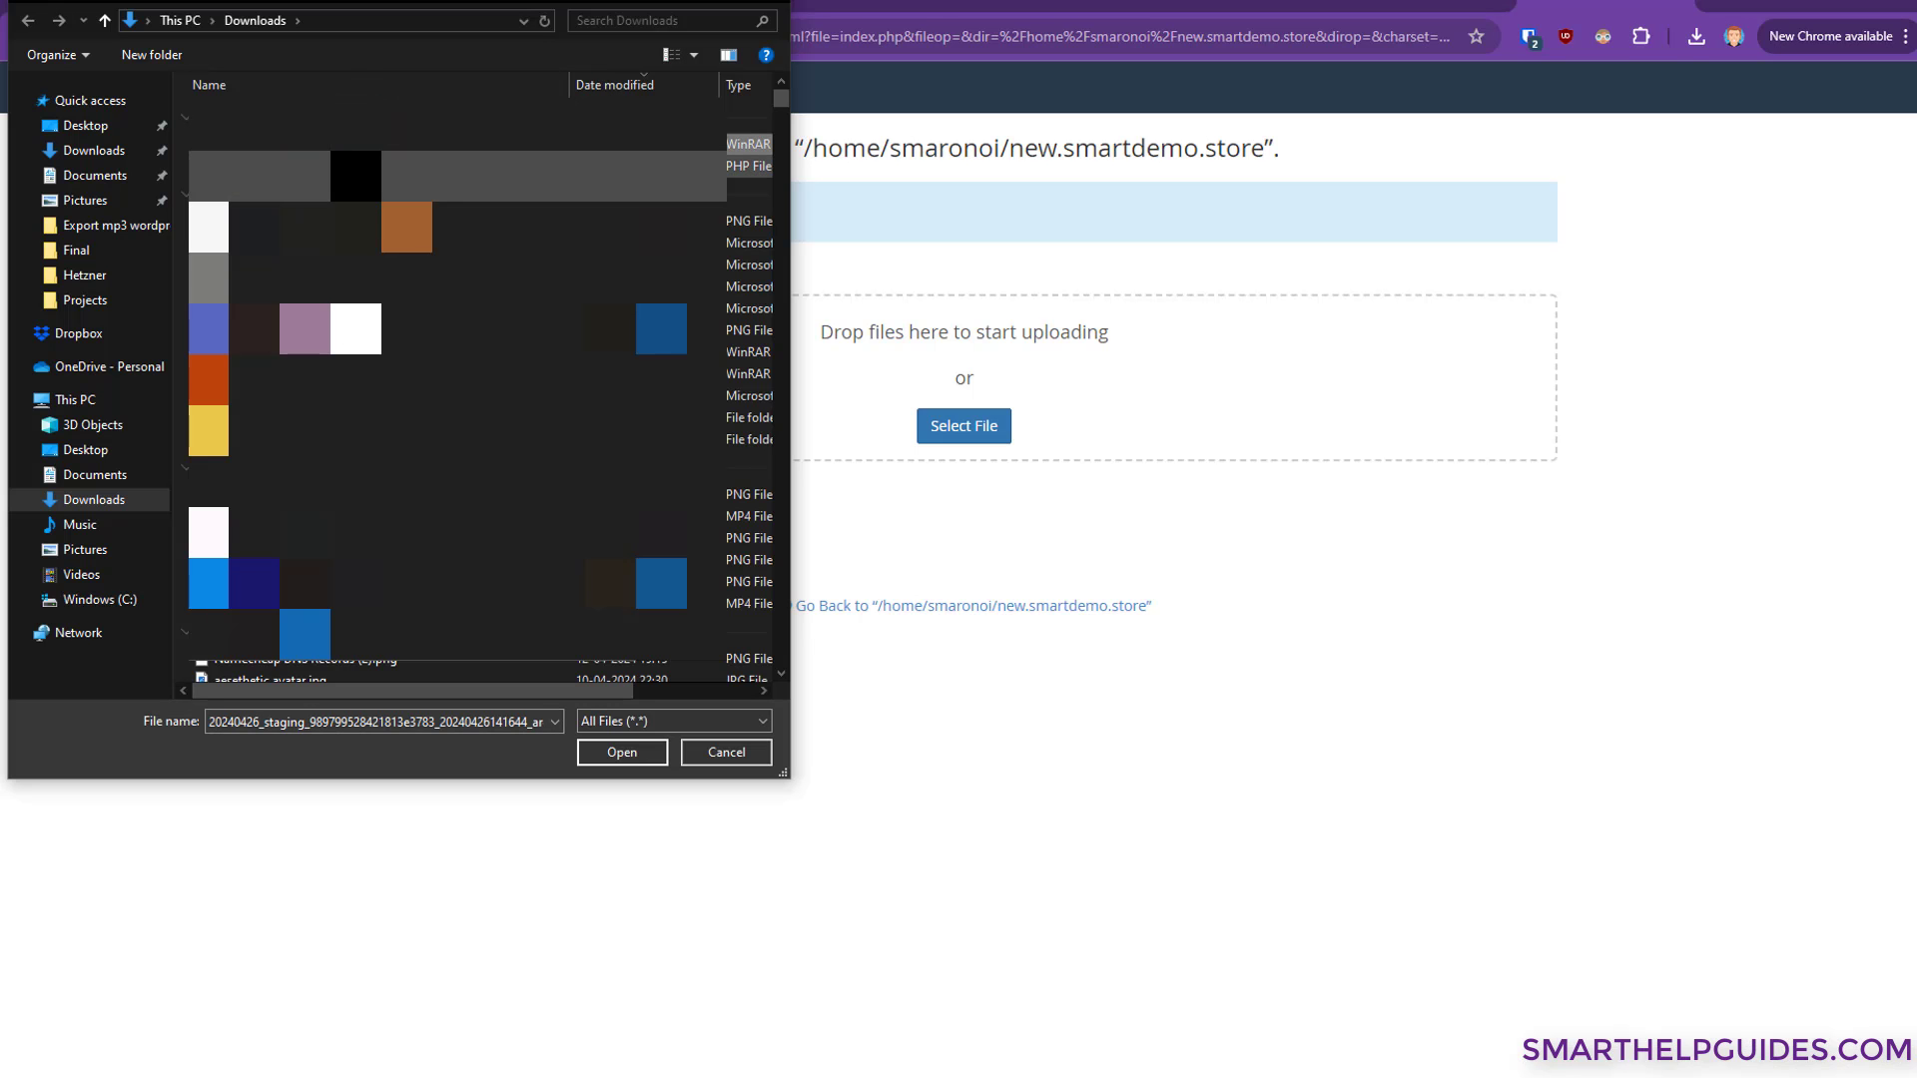
pyautogui.click(359, 166)
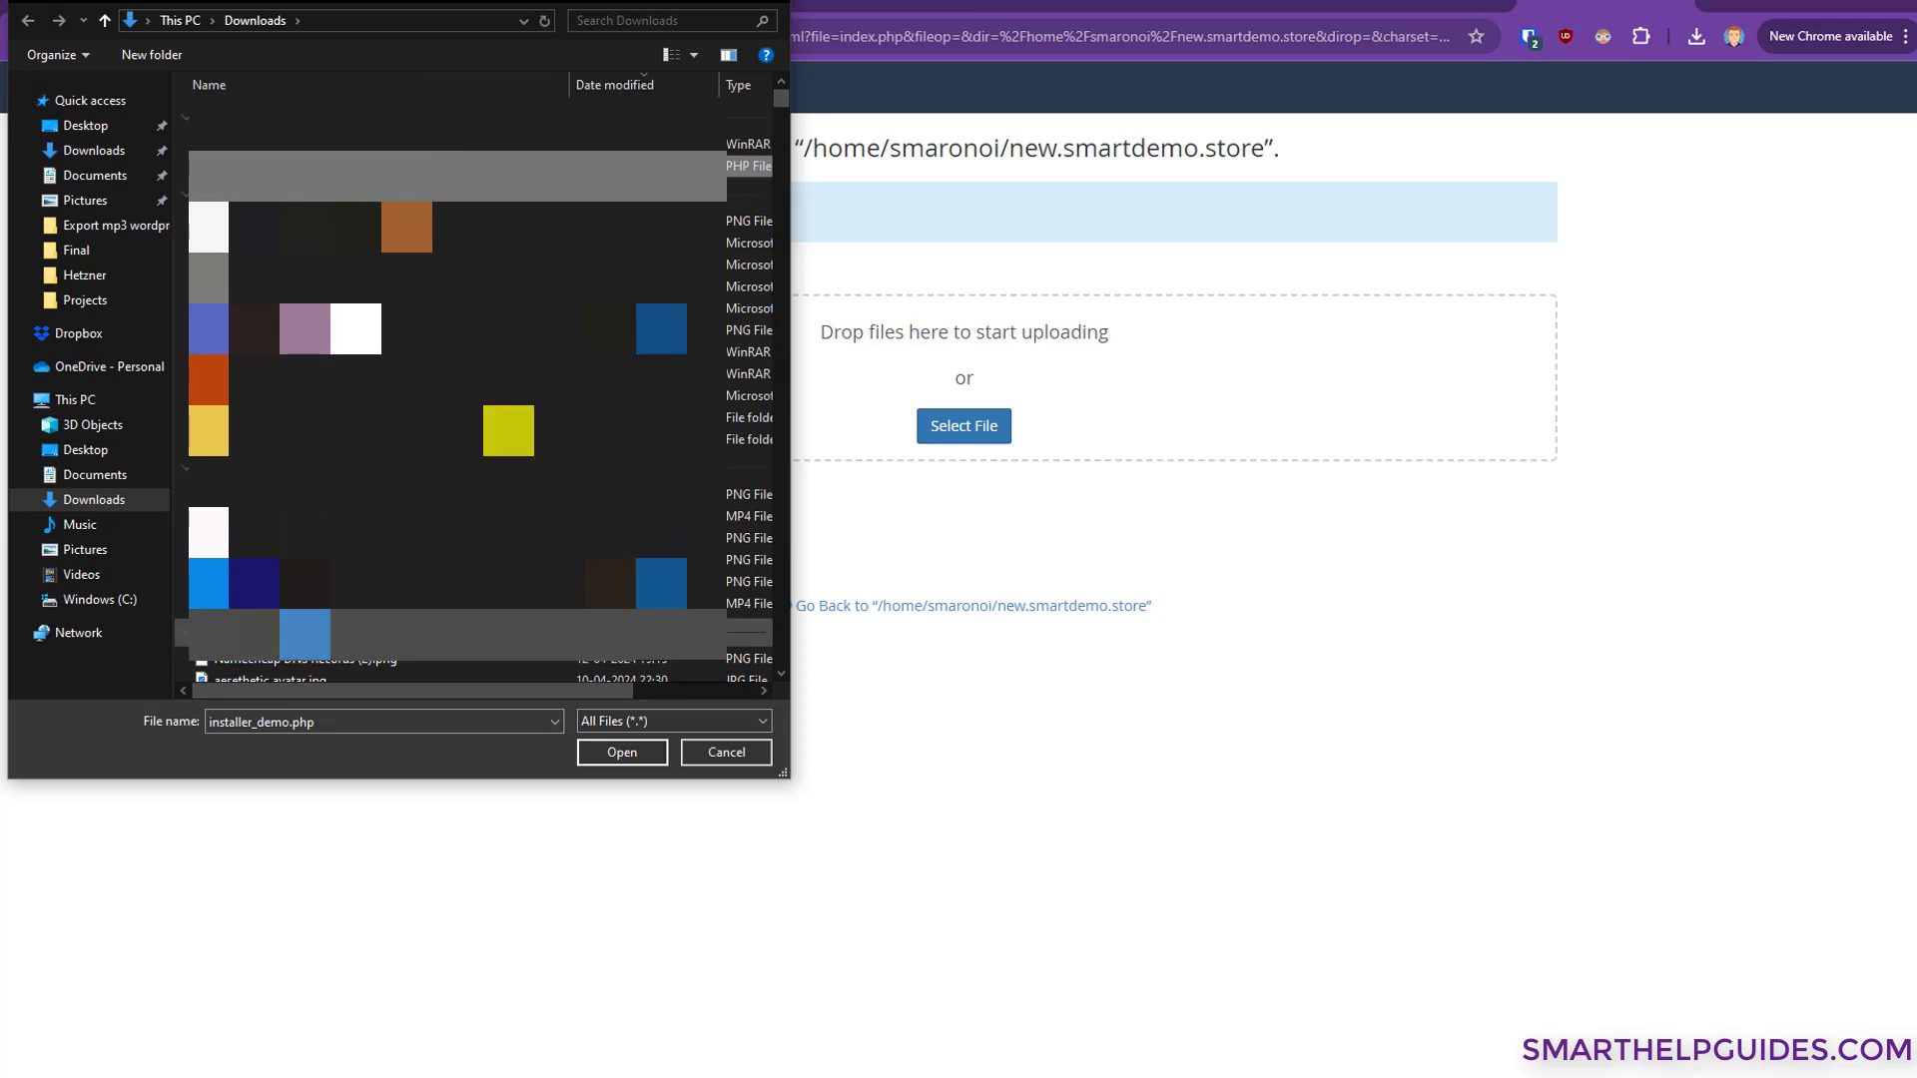
pyautogui.click(612, 752)
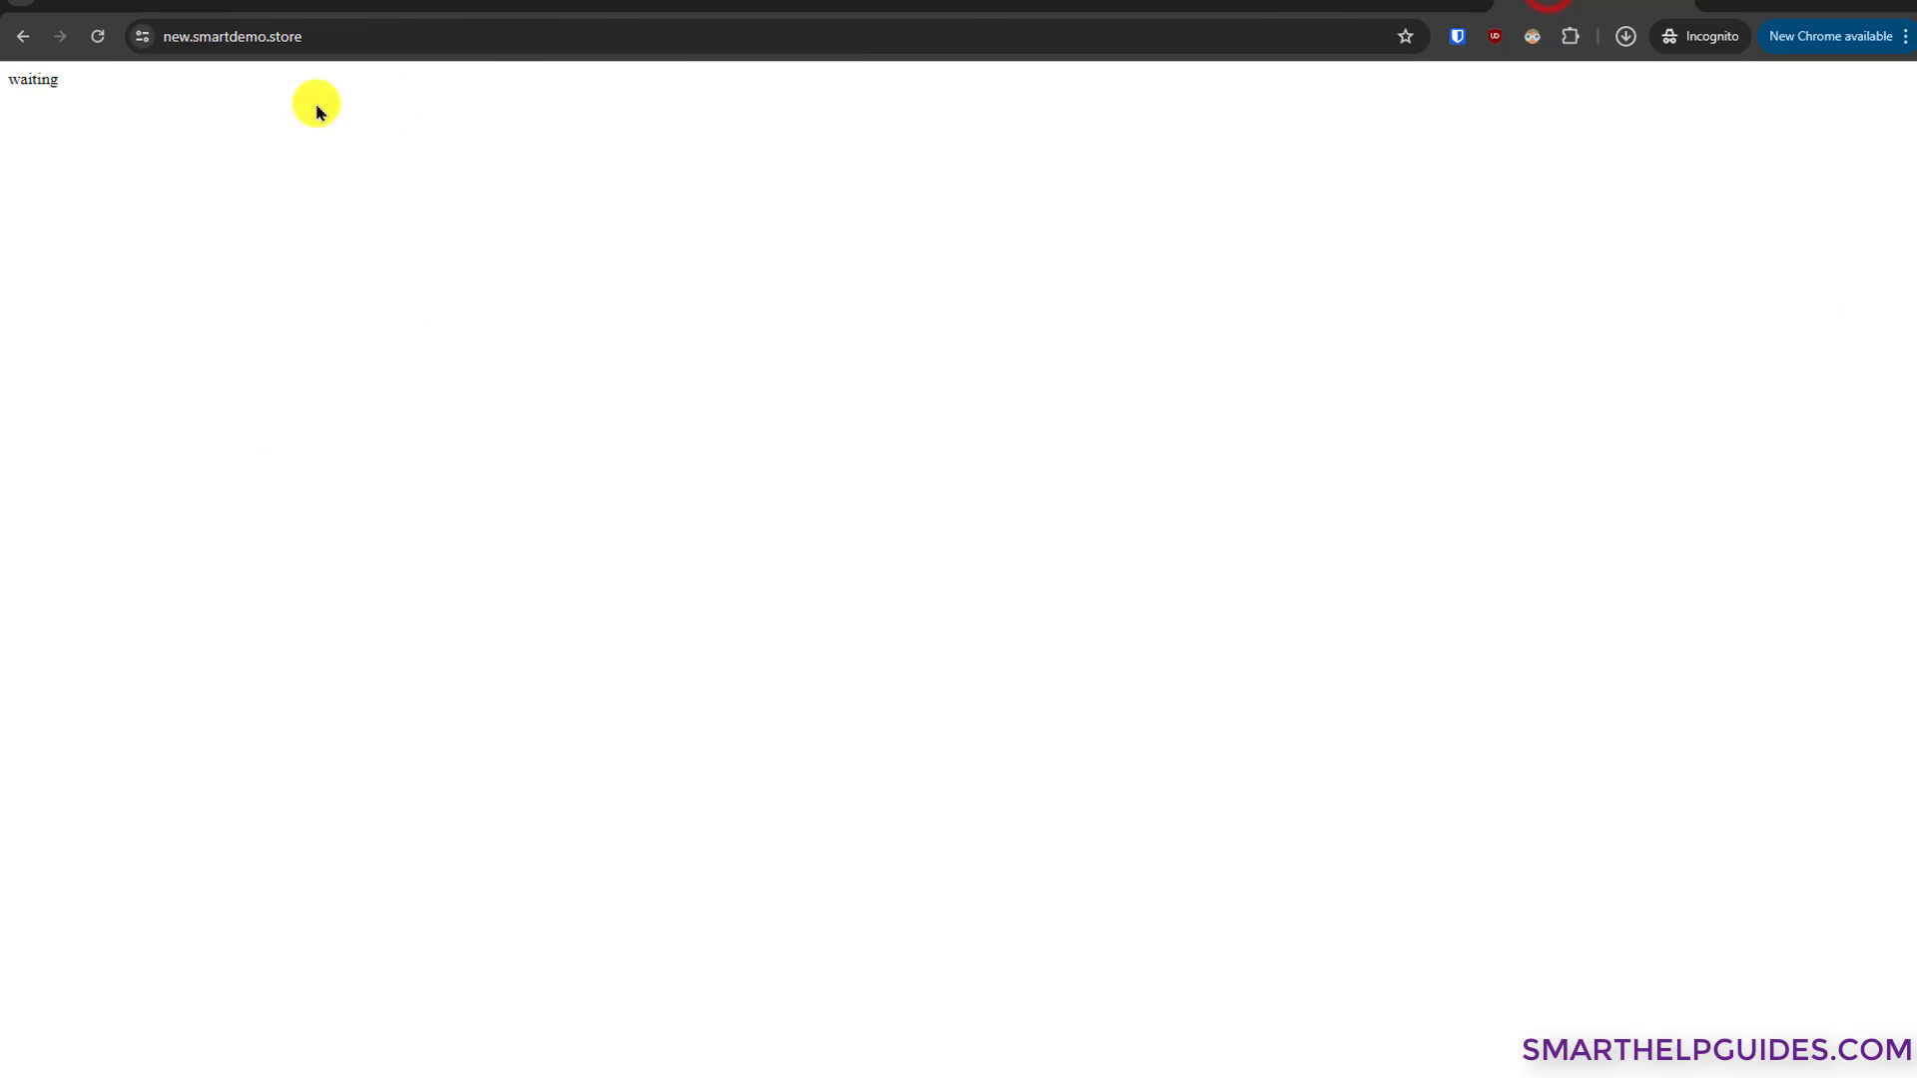
# - Reload new.smartdemo.store in the incognito browser window and check its current placeholder text
pyautogui.click(92, 38)
pyautogui.moveTo(84, 78); pyautogui.dragTo(2, 84)
pyautogui.click(262, 166)
# - Open the staging site's front page from its WordPress admin in a separate tab and look through it down to the footer
pyautogui.click(1314, 4)
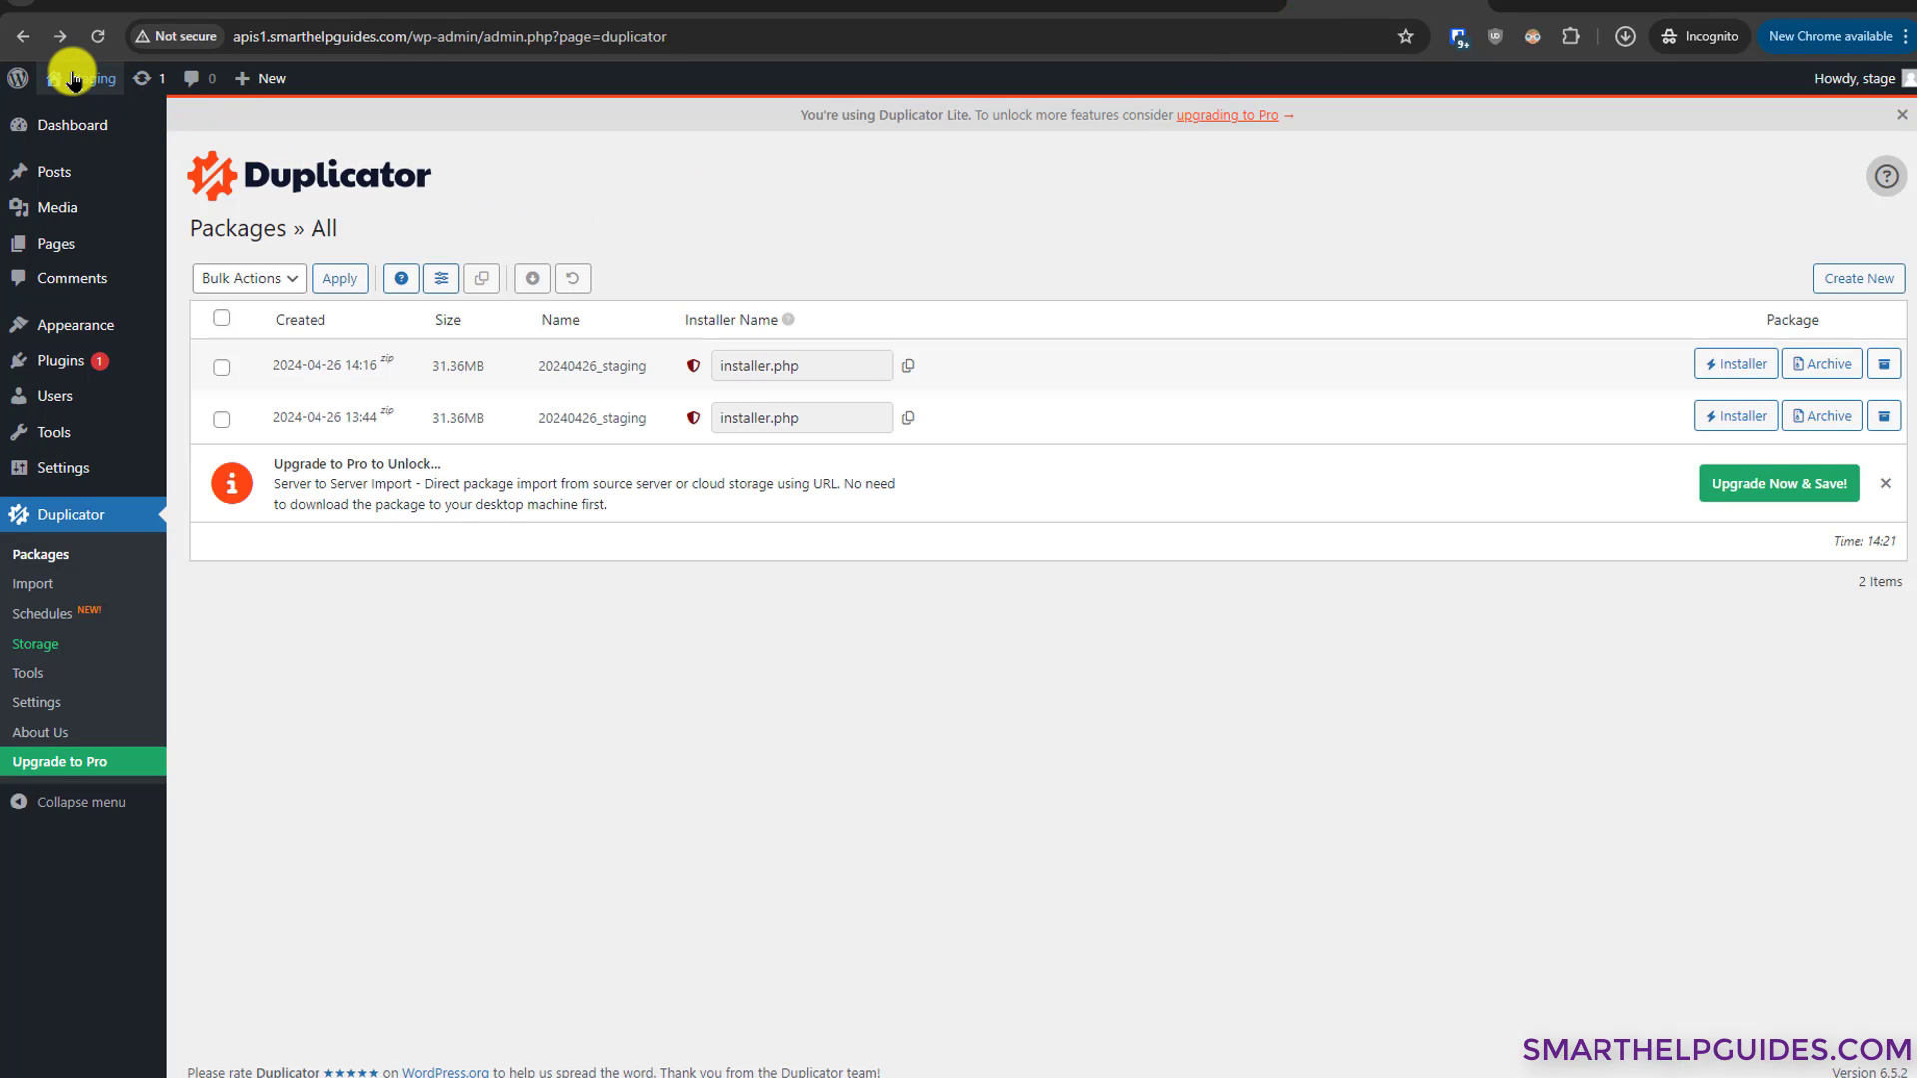
pyautogui.moveTo(77, 78)
pyautogui.rightClick(89, 132)
pyautogui.click(89, 140)
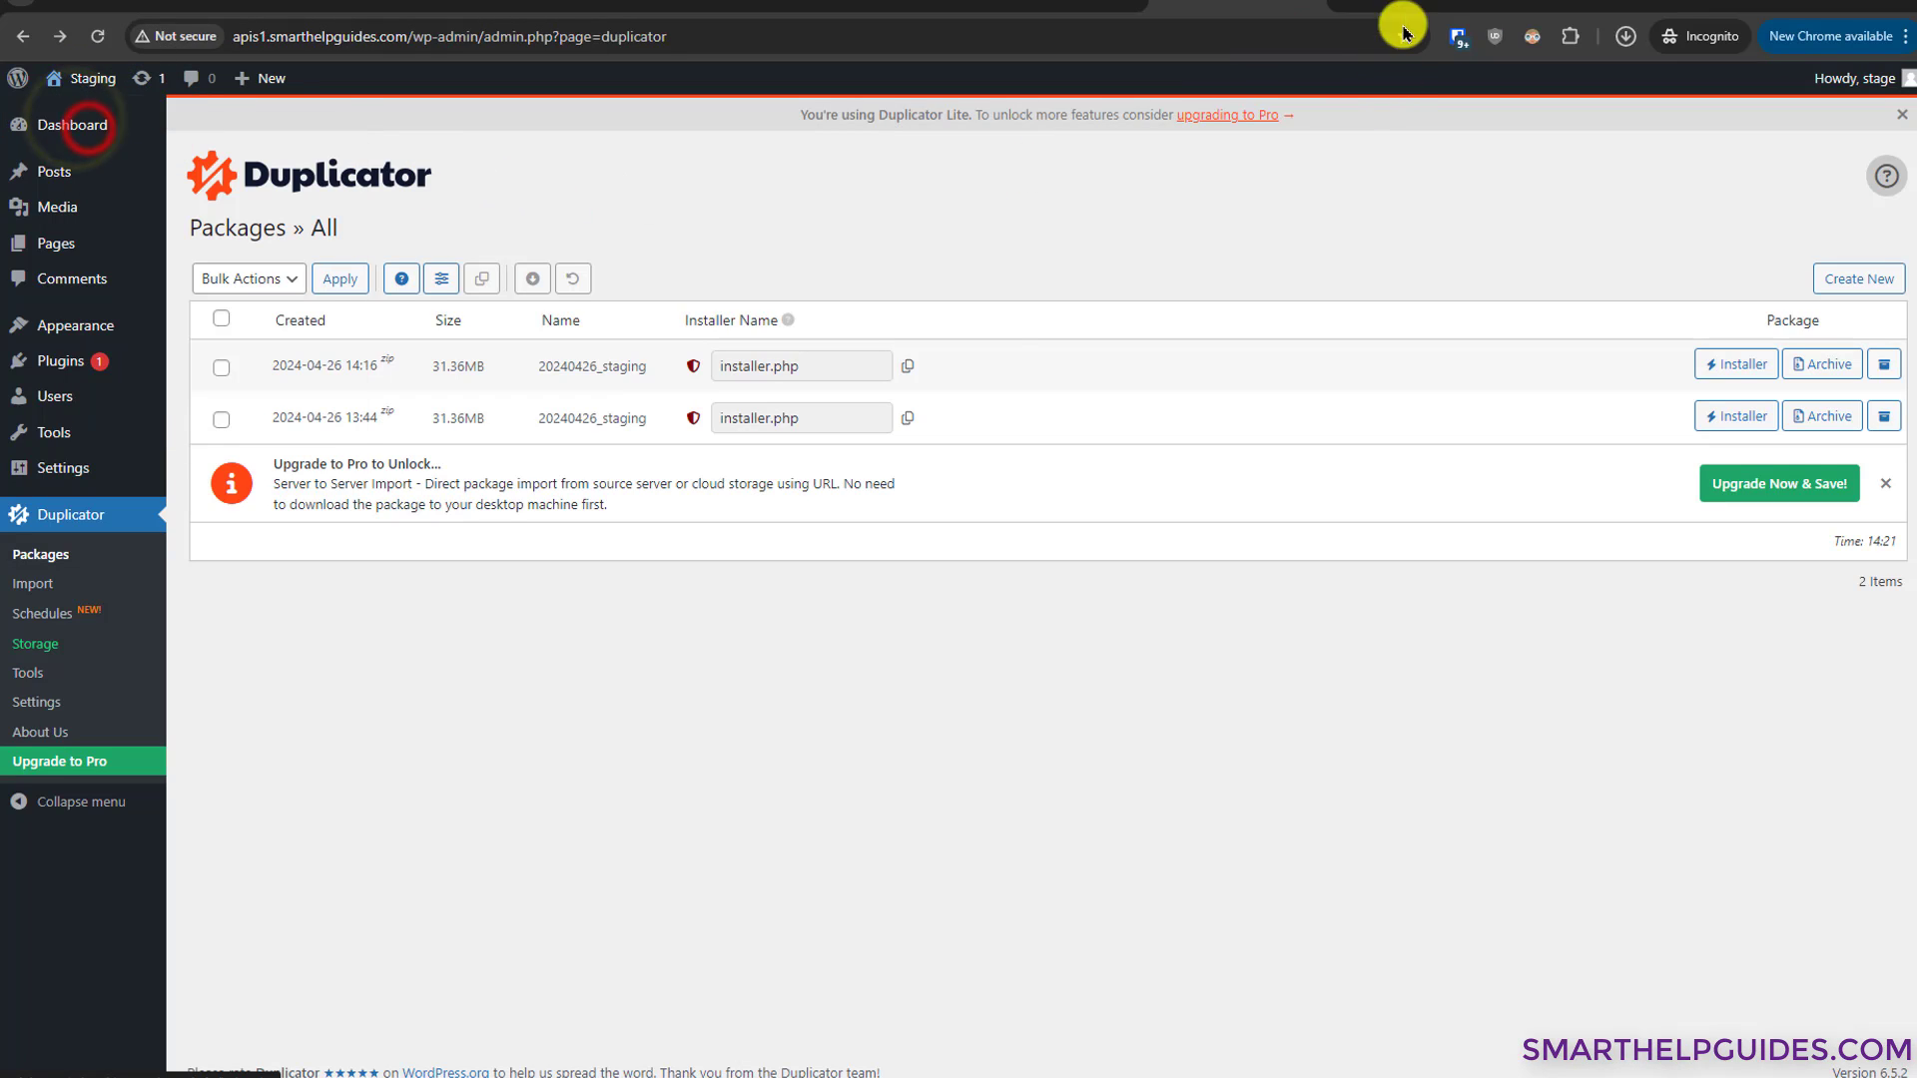
pyautogui.click(1428, 6)
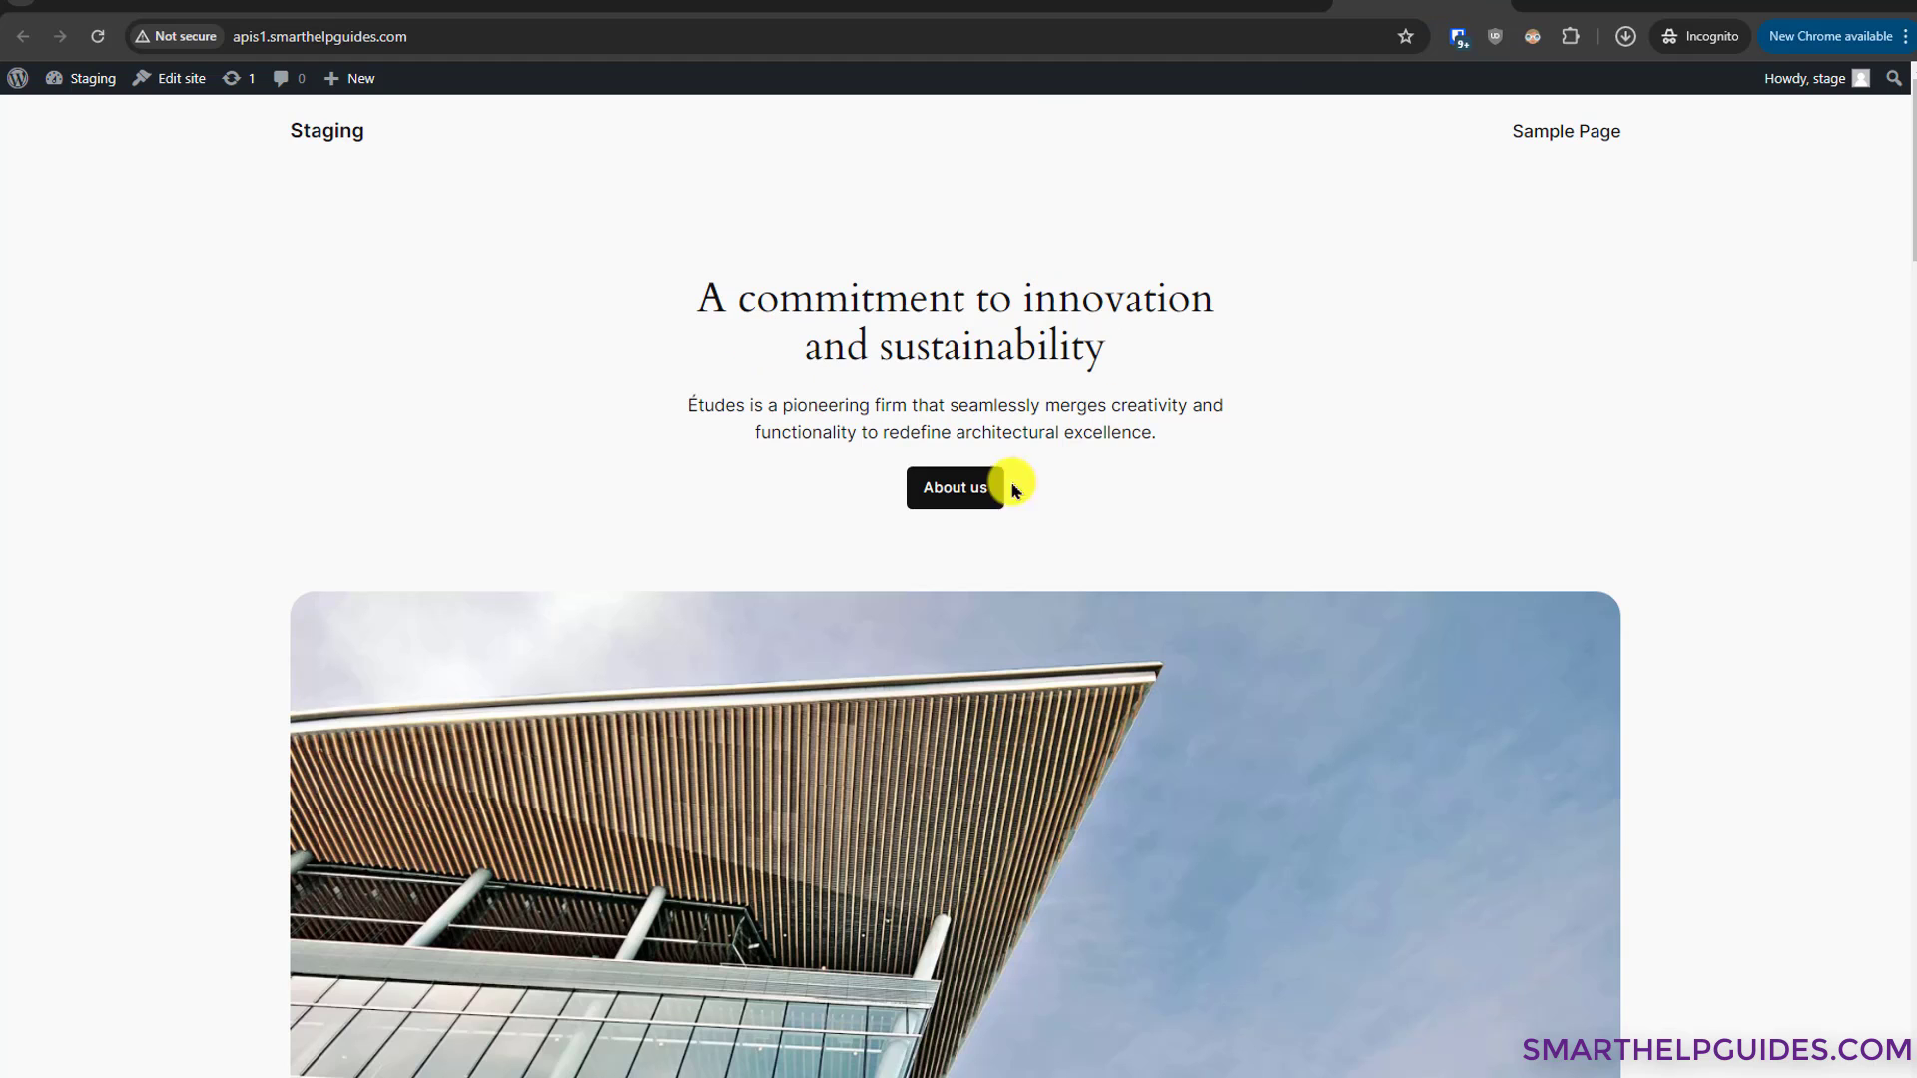
pyautogui.scroll(-4, 1240, 474)
pyautogui.scroll(-20, 1241, 479)
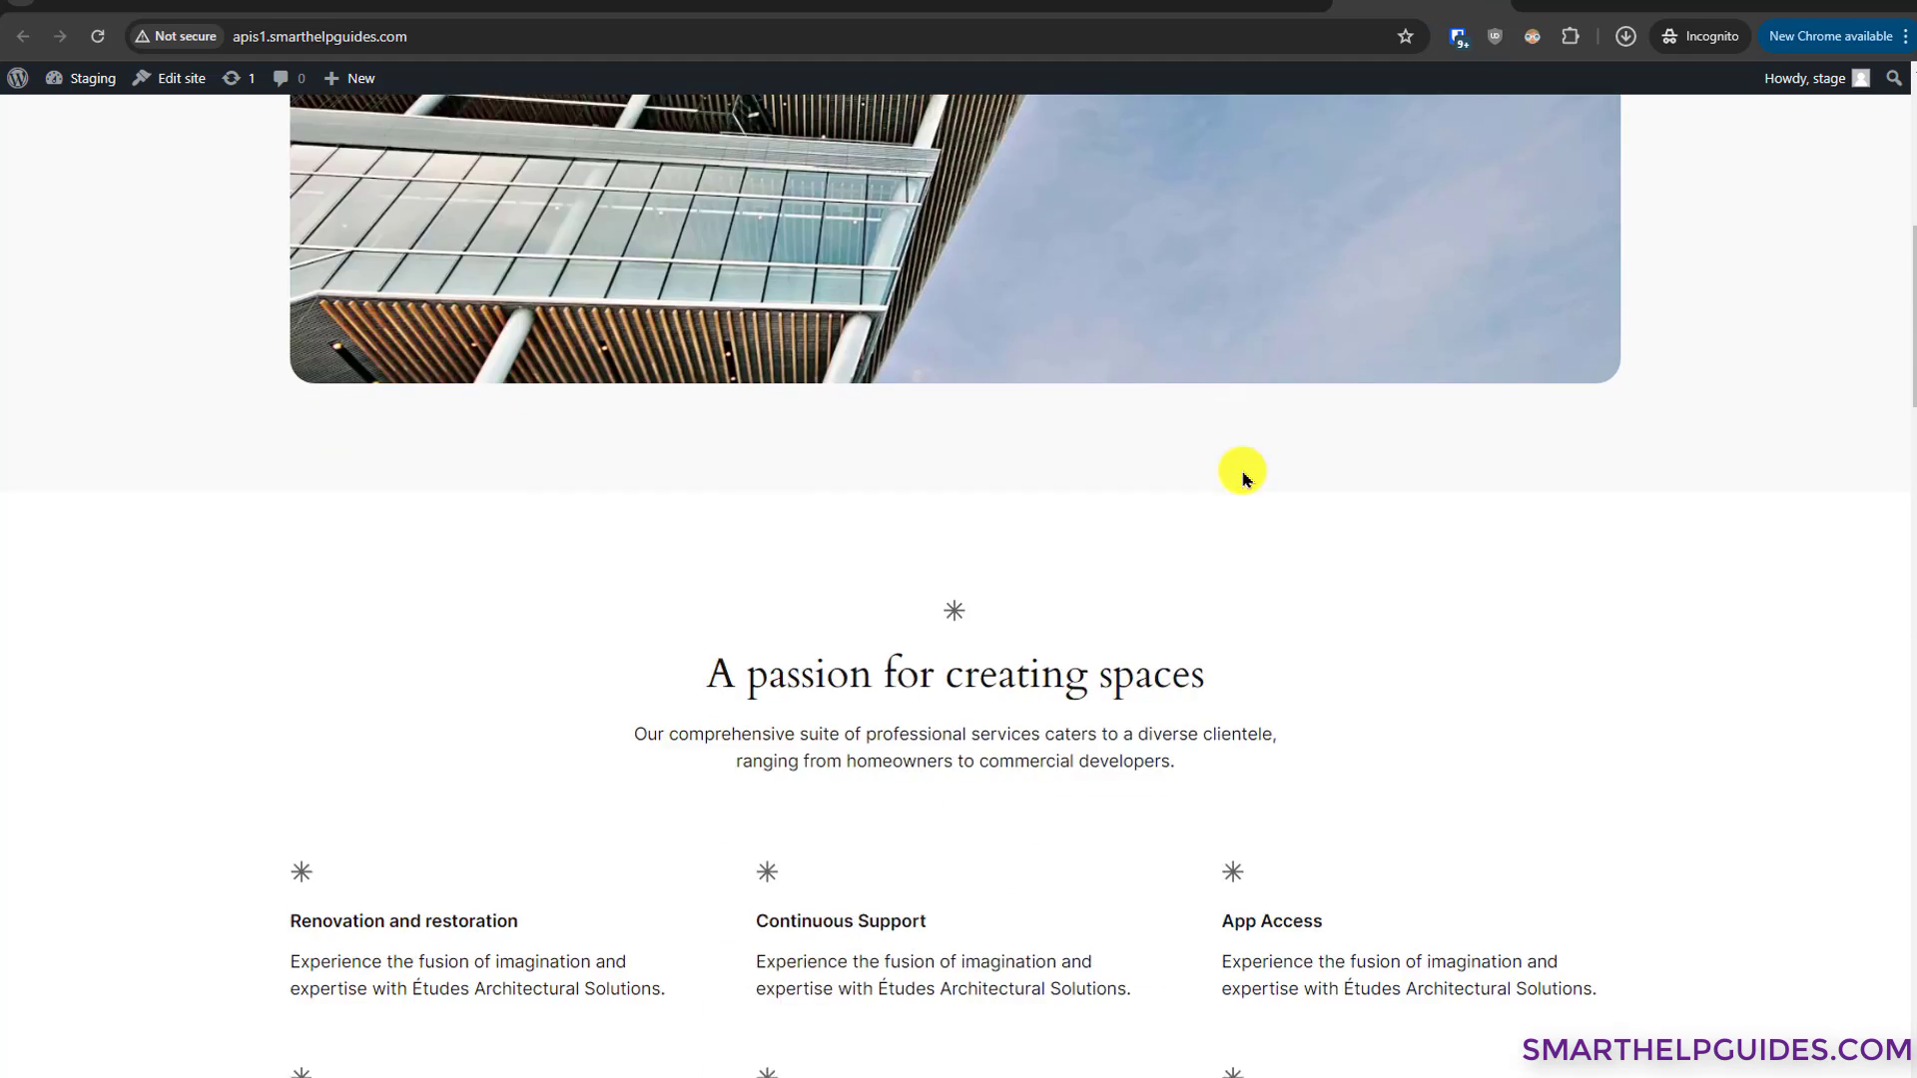
pyautogui.scroll(-20, 1243, 486)
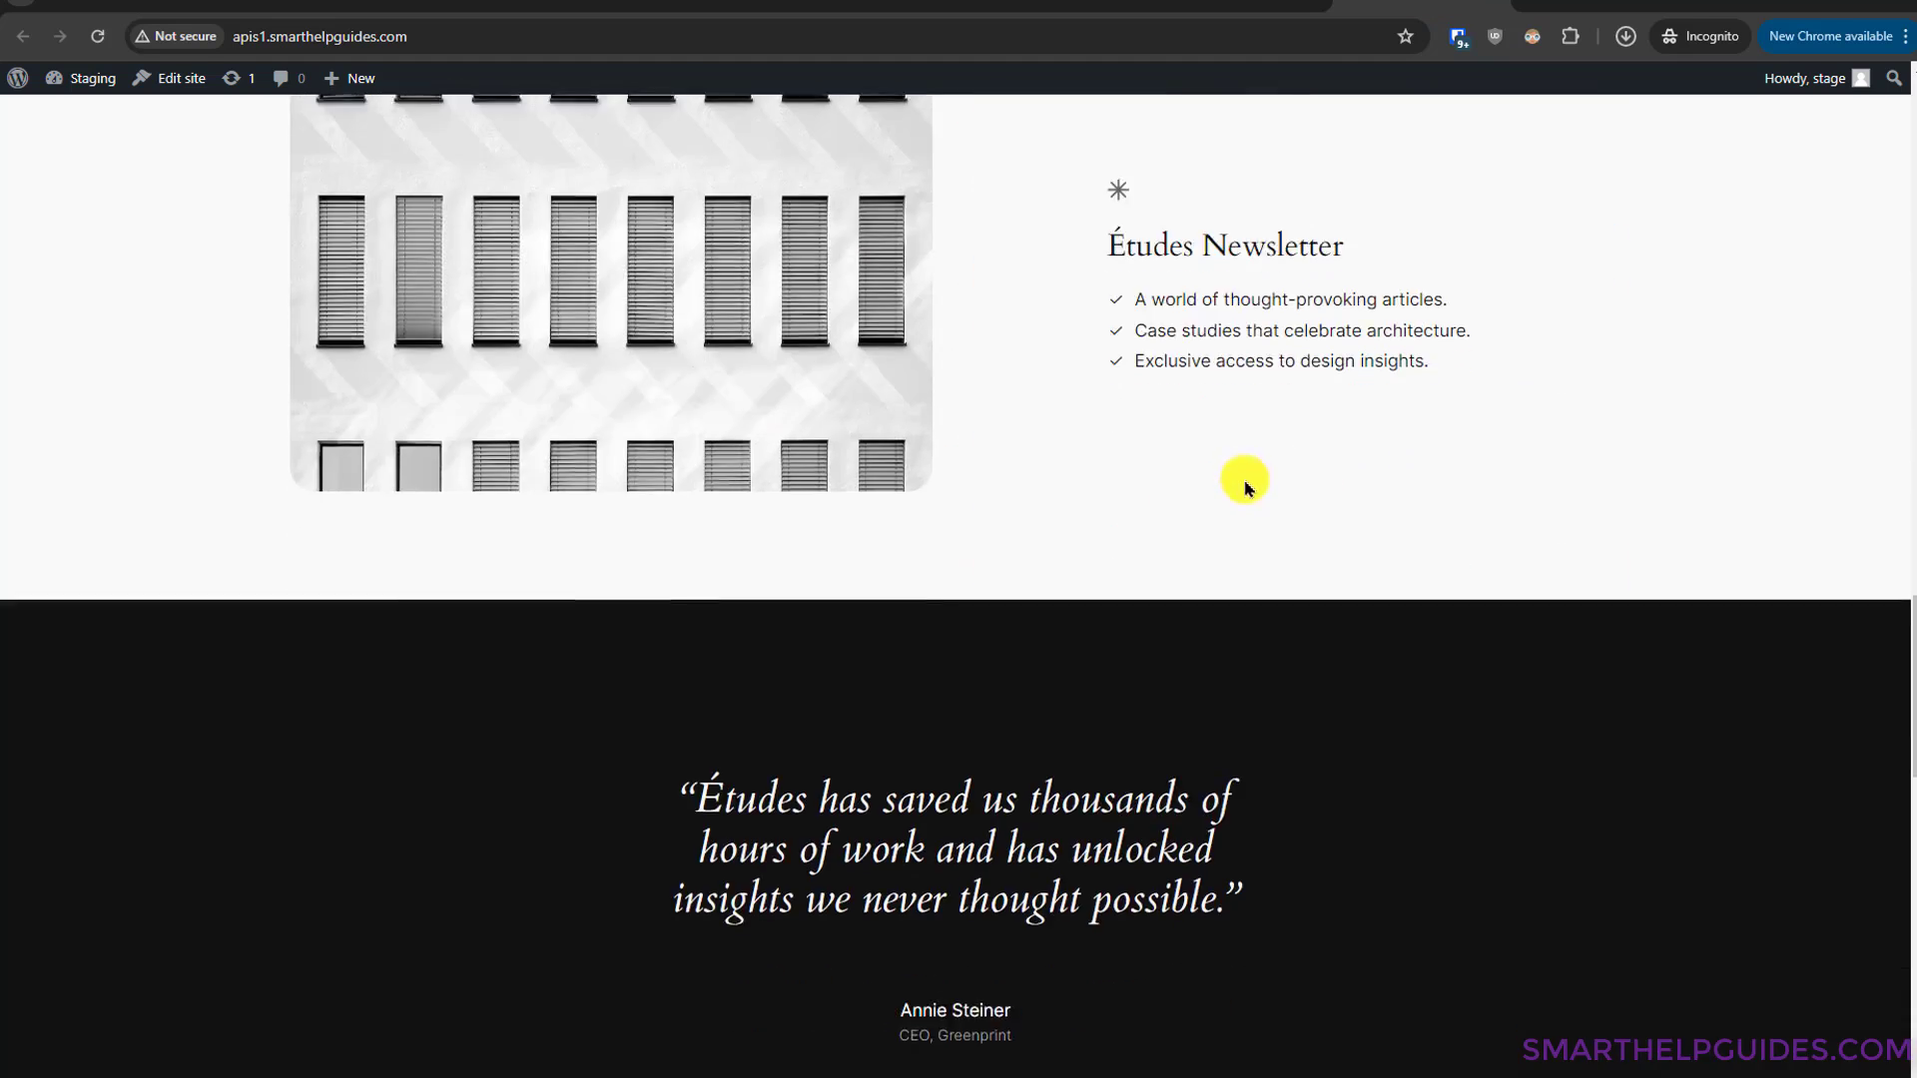
pyautogui.press('F5')
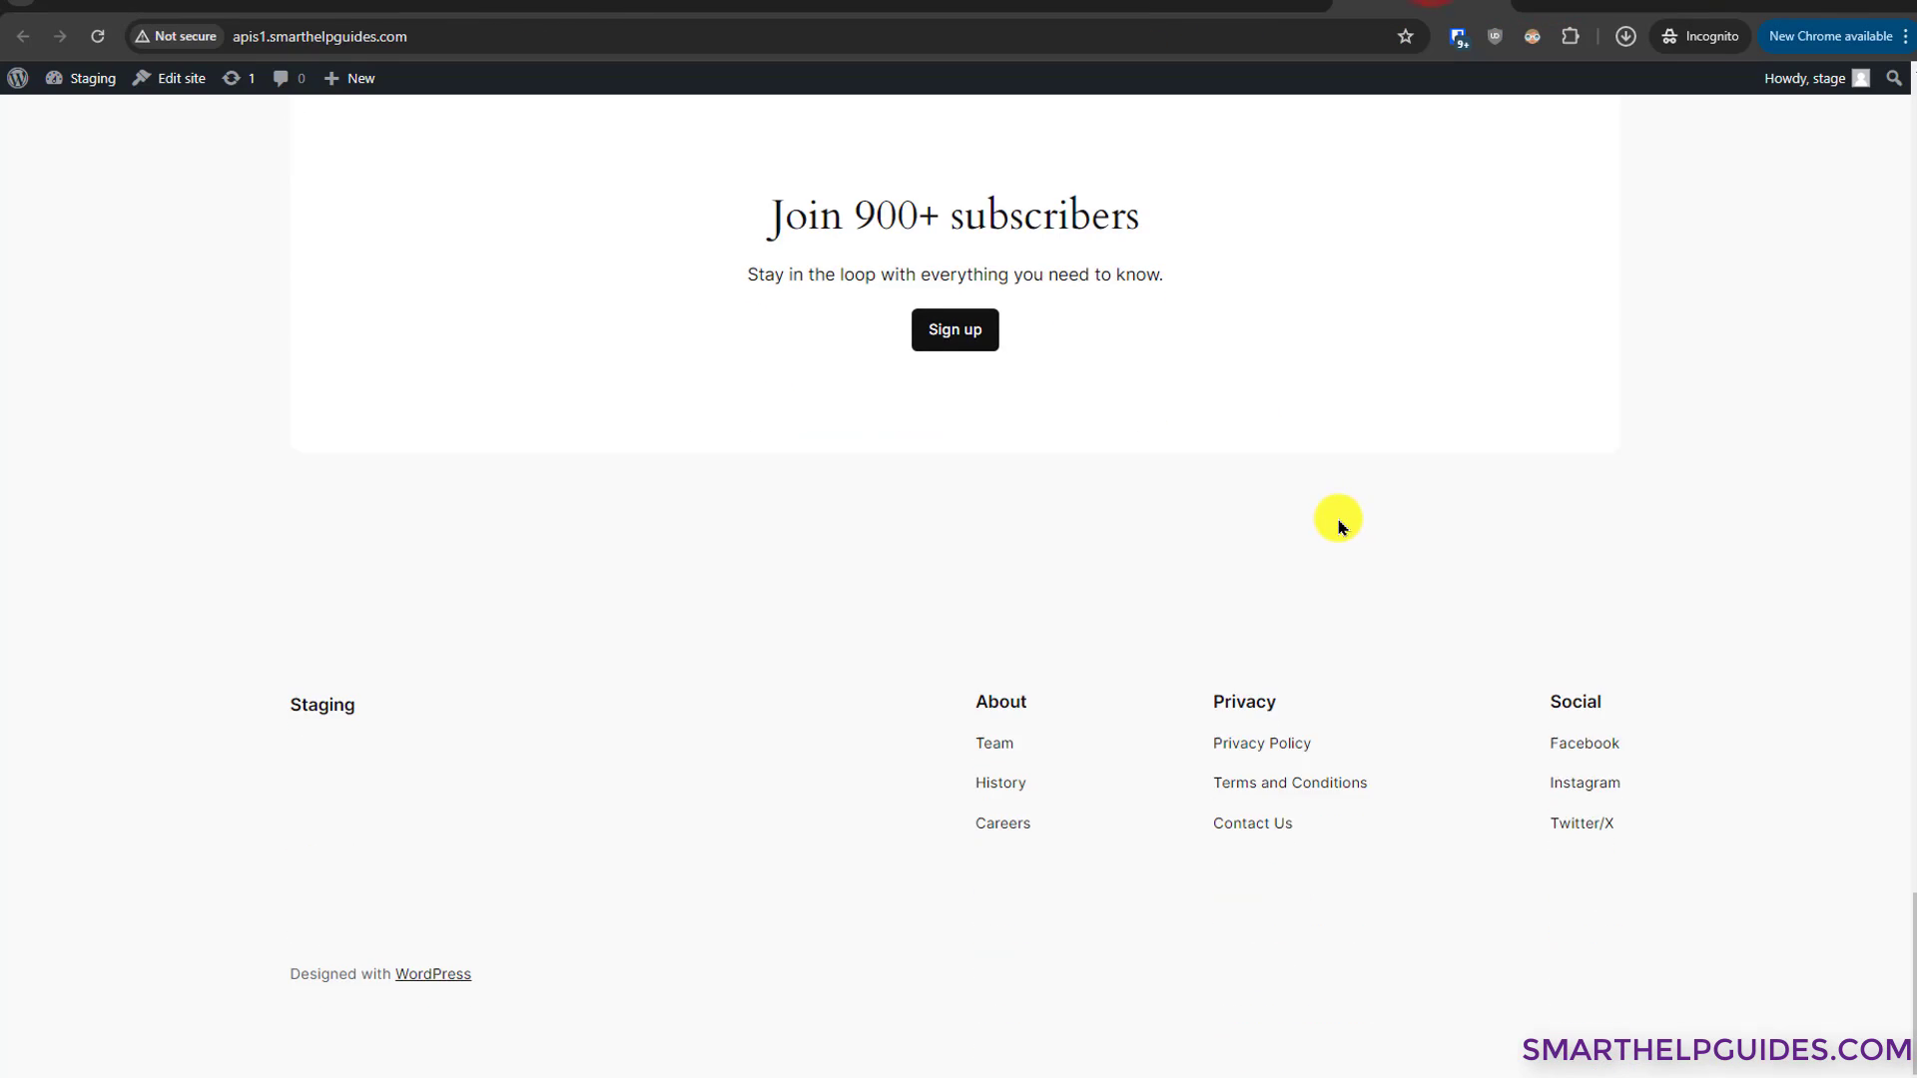
pyautogui.scroll(15, 1339, 519)
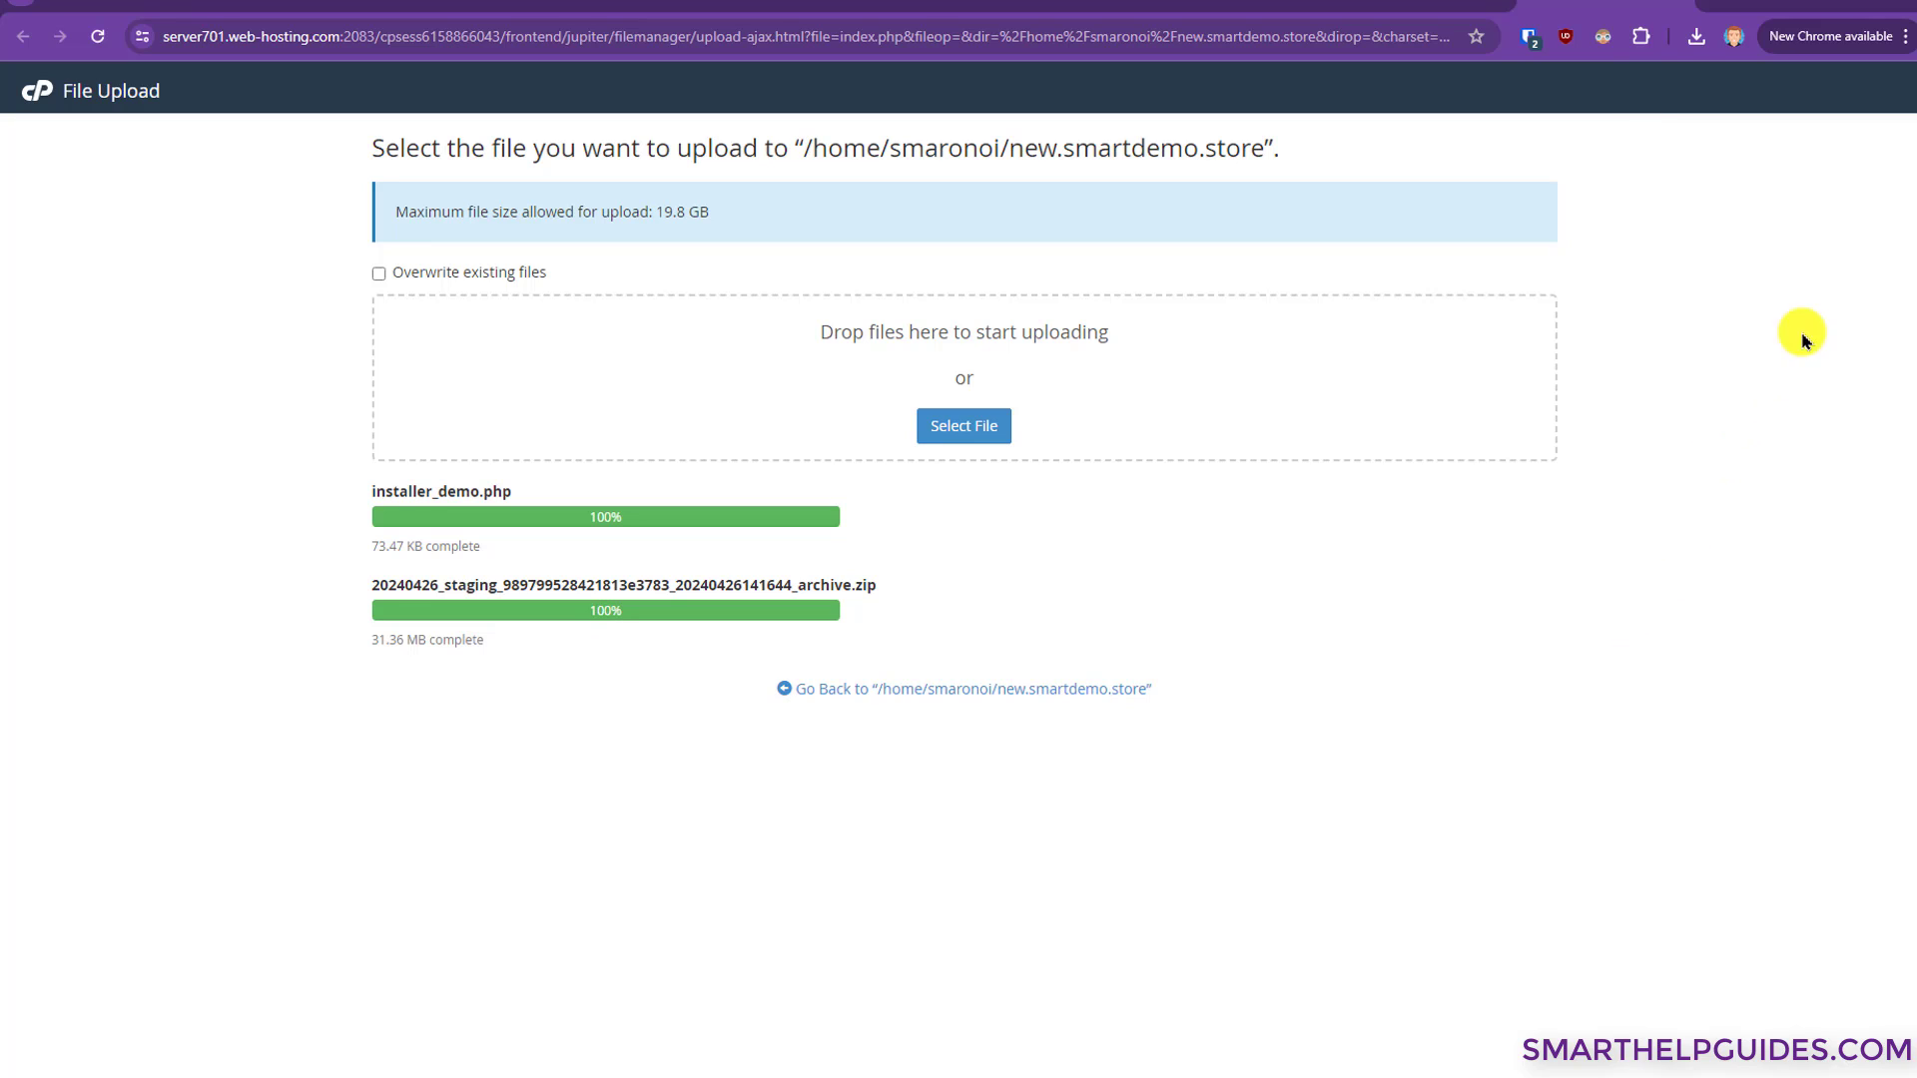
pyautogui.click(1842, 325)
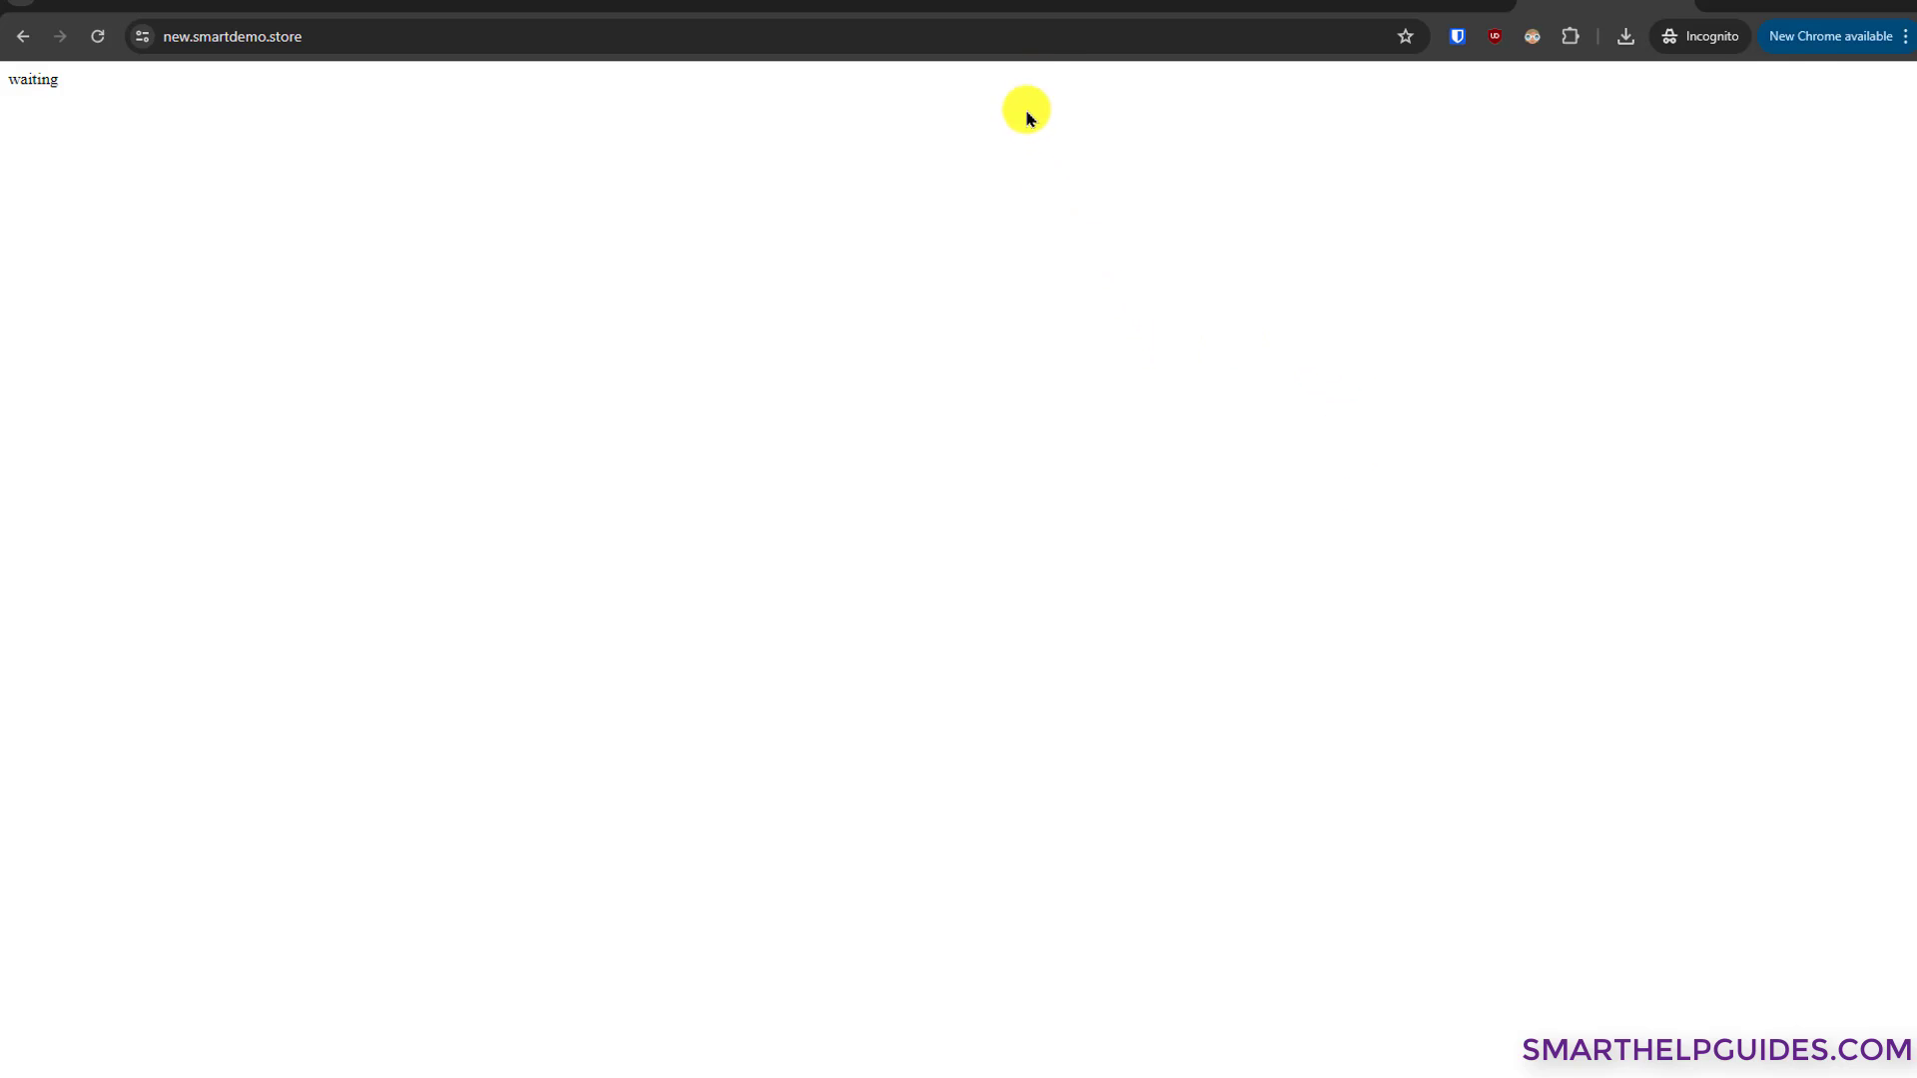
pyautogui.click(1058, 43)
pyautogui.click(1099, 43)
pyautogui.click(1107, 43)
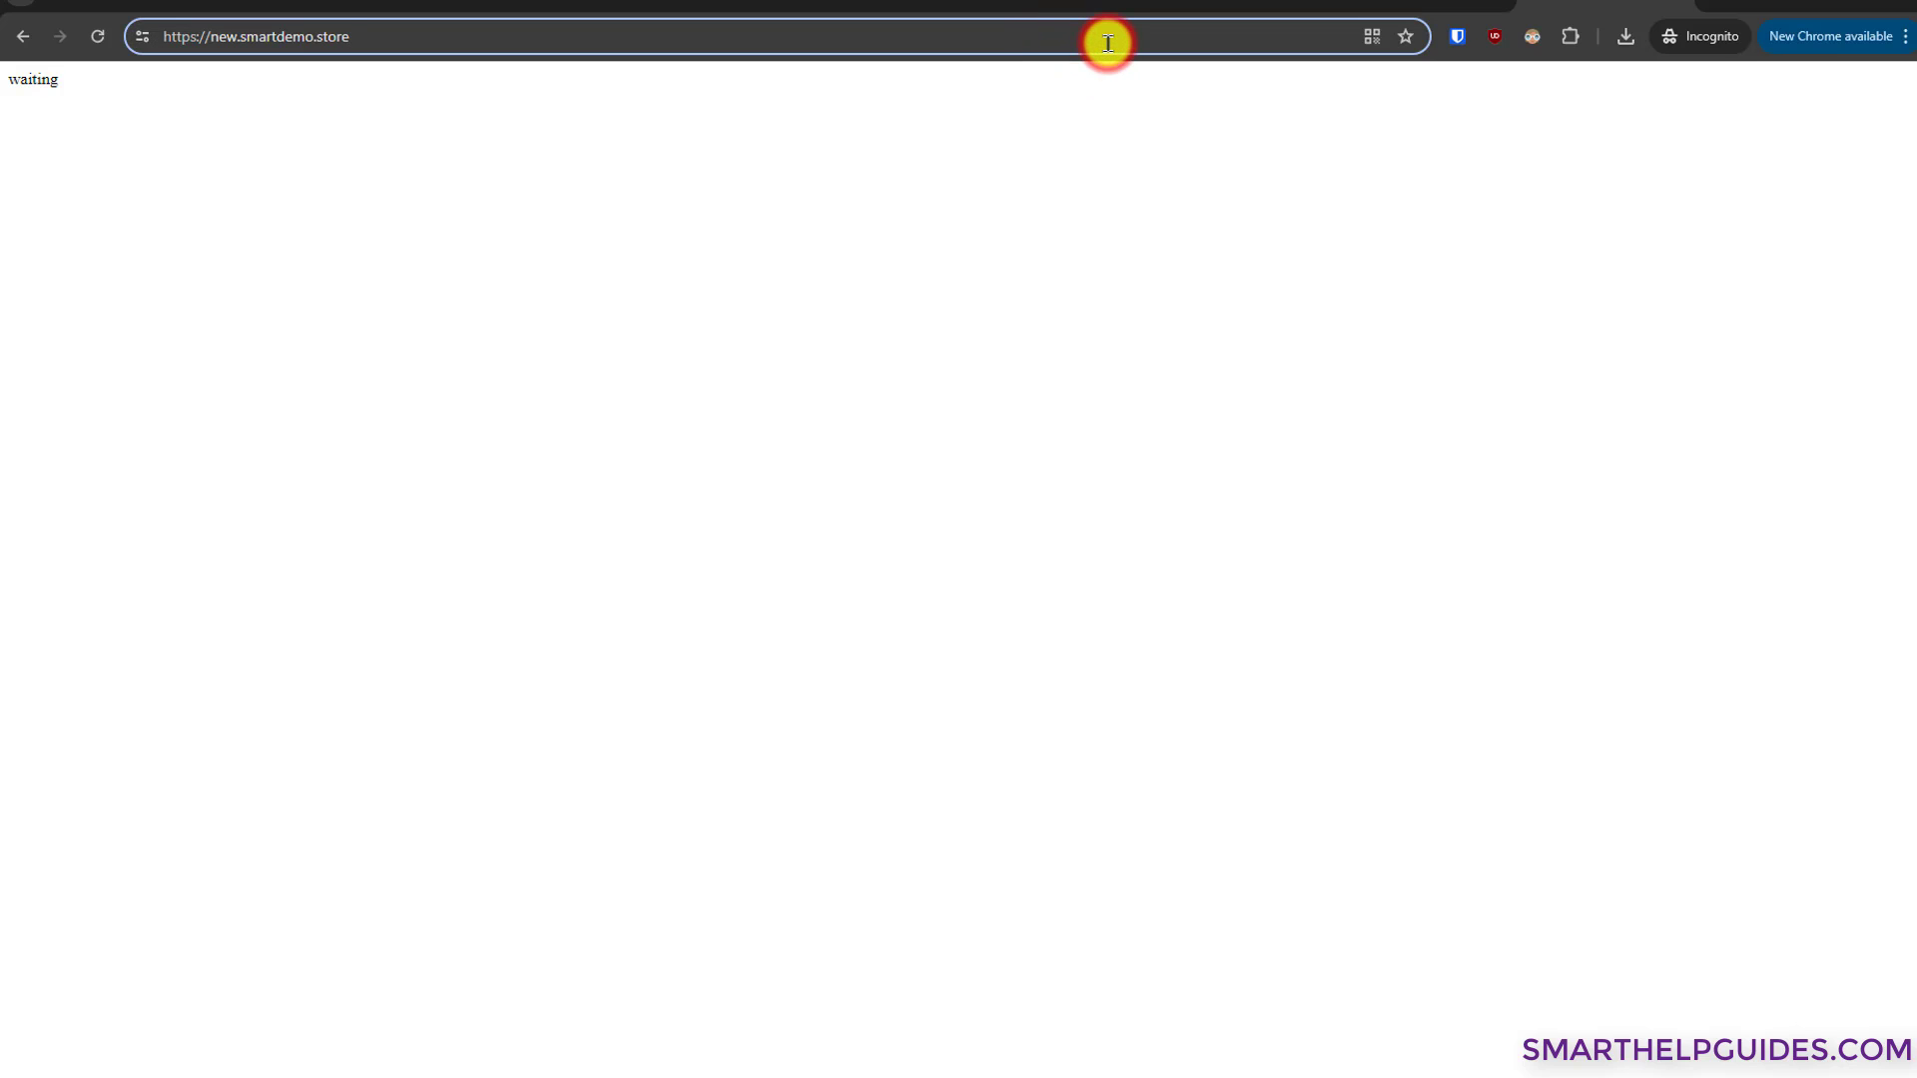
pyautogui.write('/installer_demo.php')
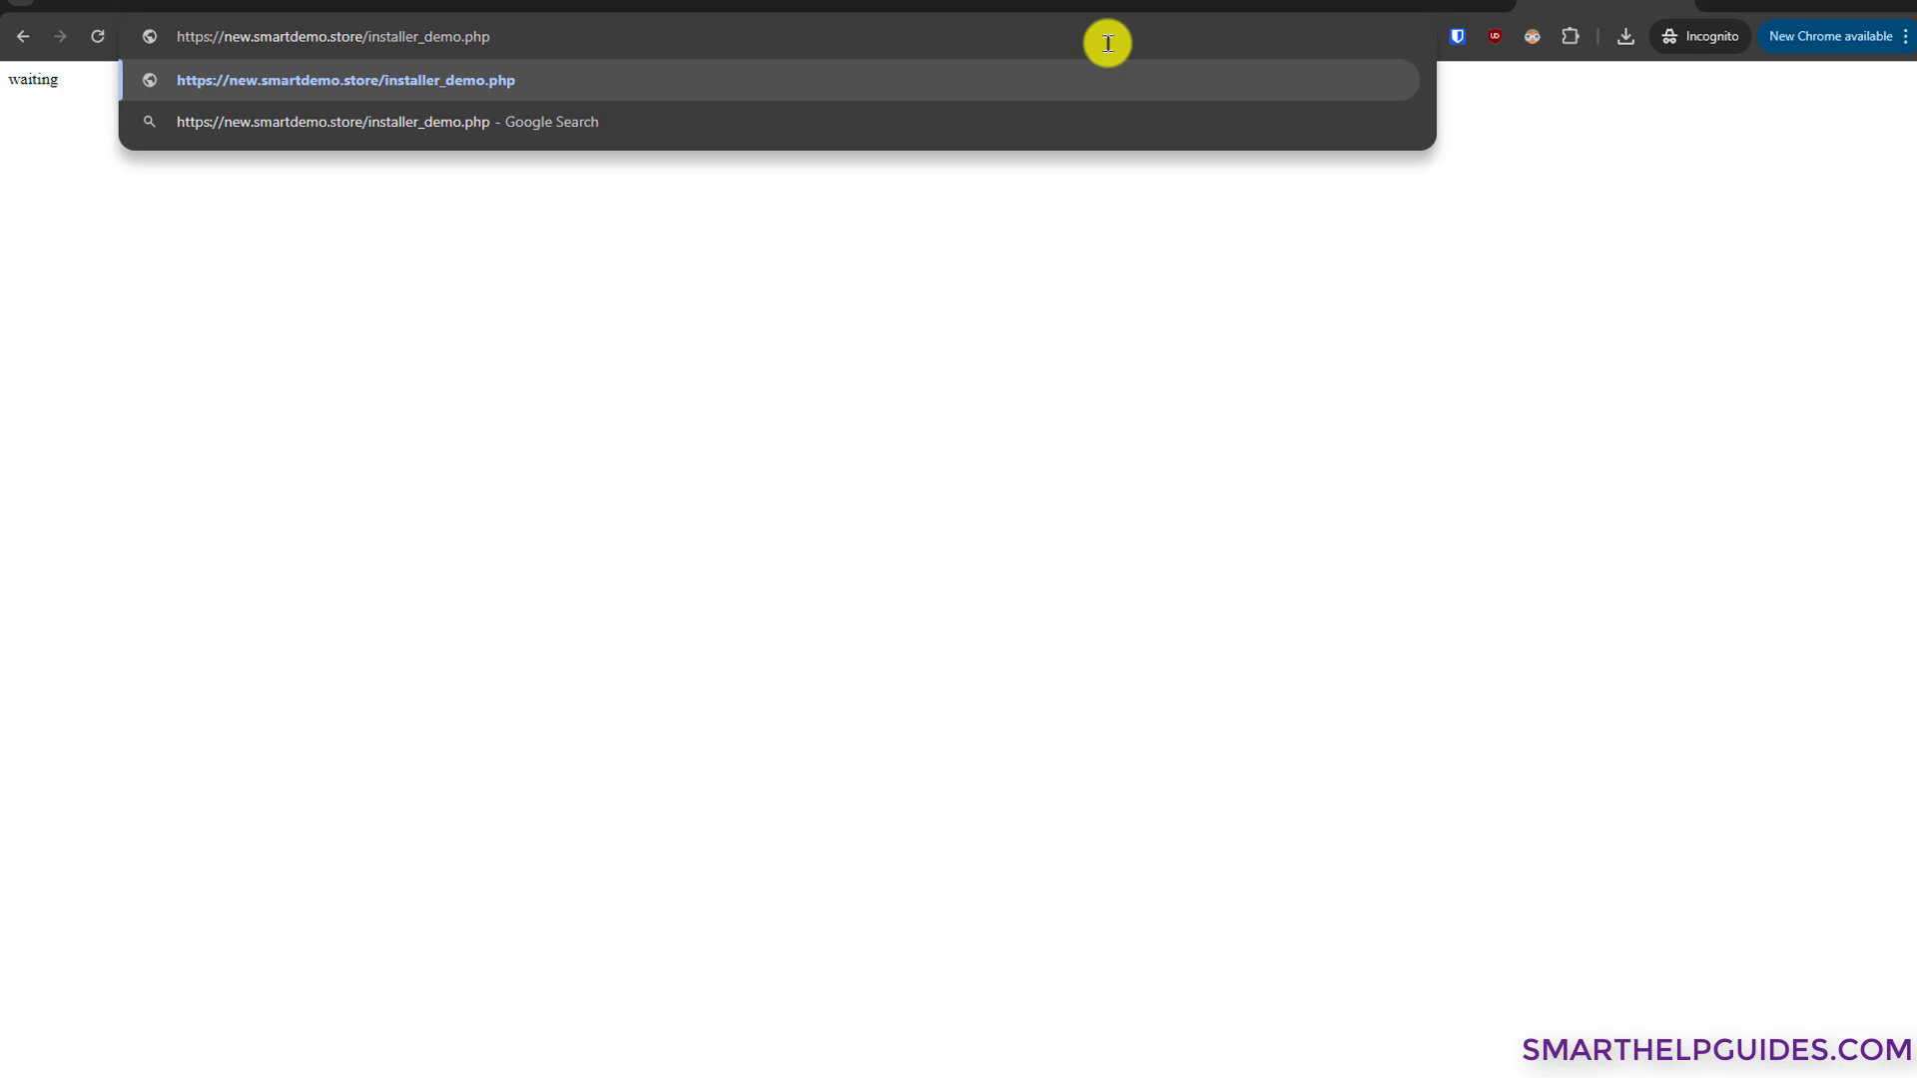
pyautogui.press('Return')
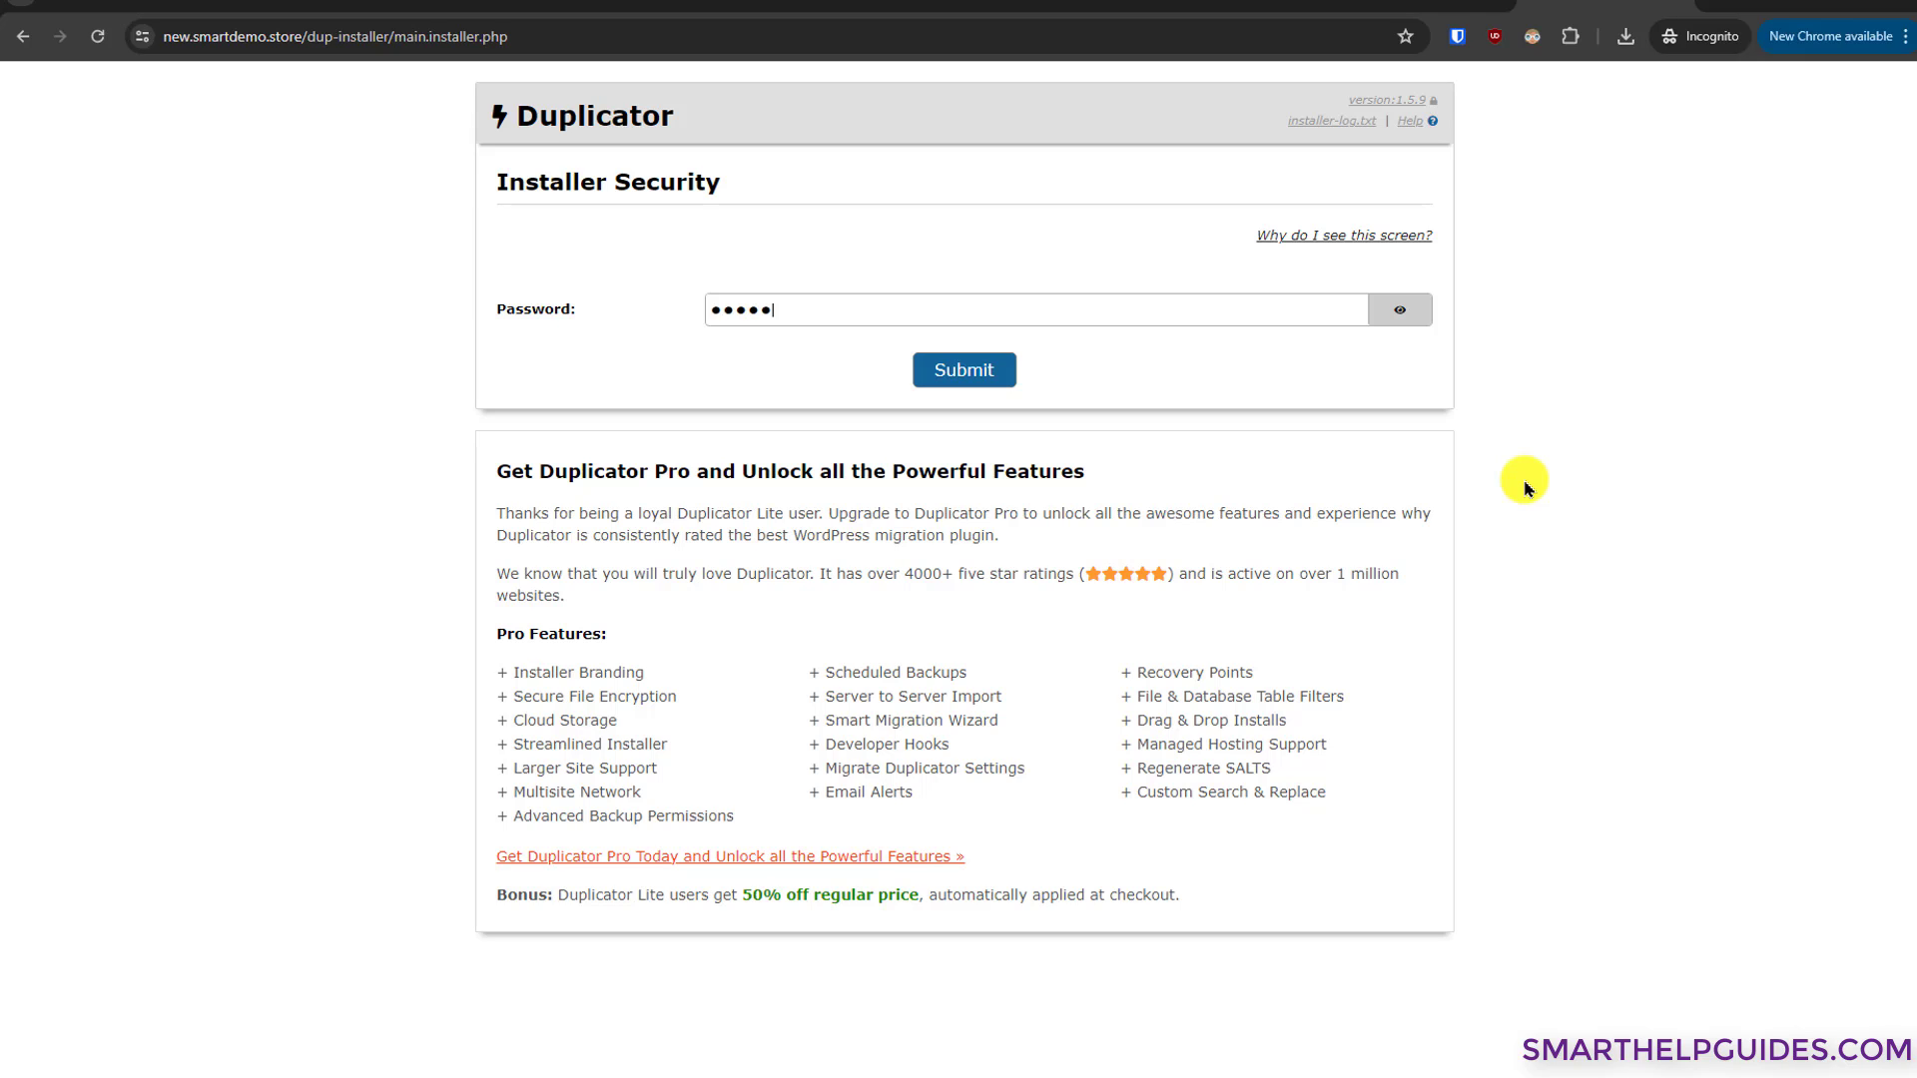
pyautogui.click(951, 372)
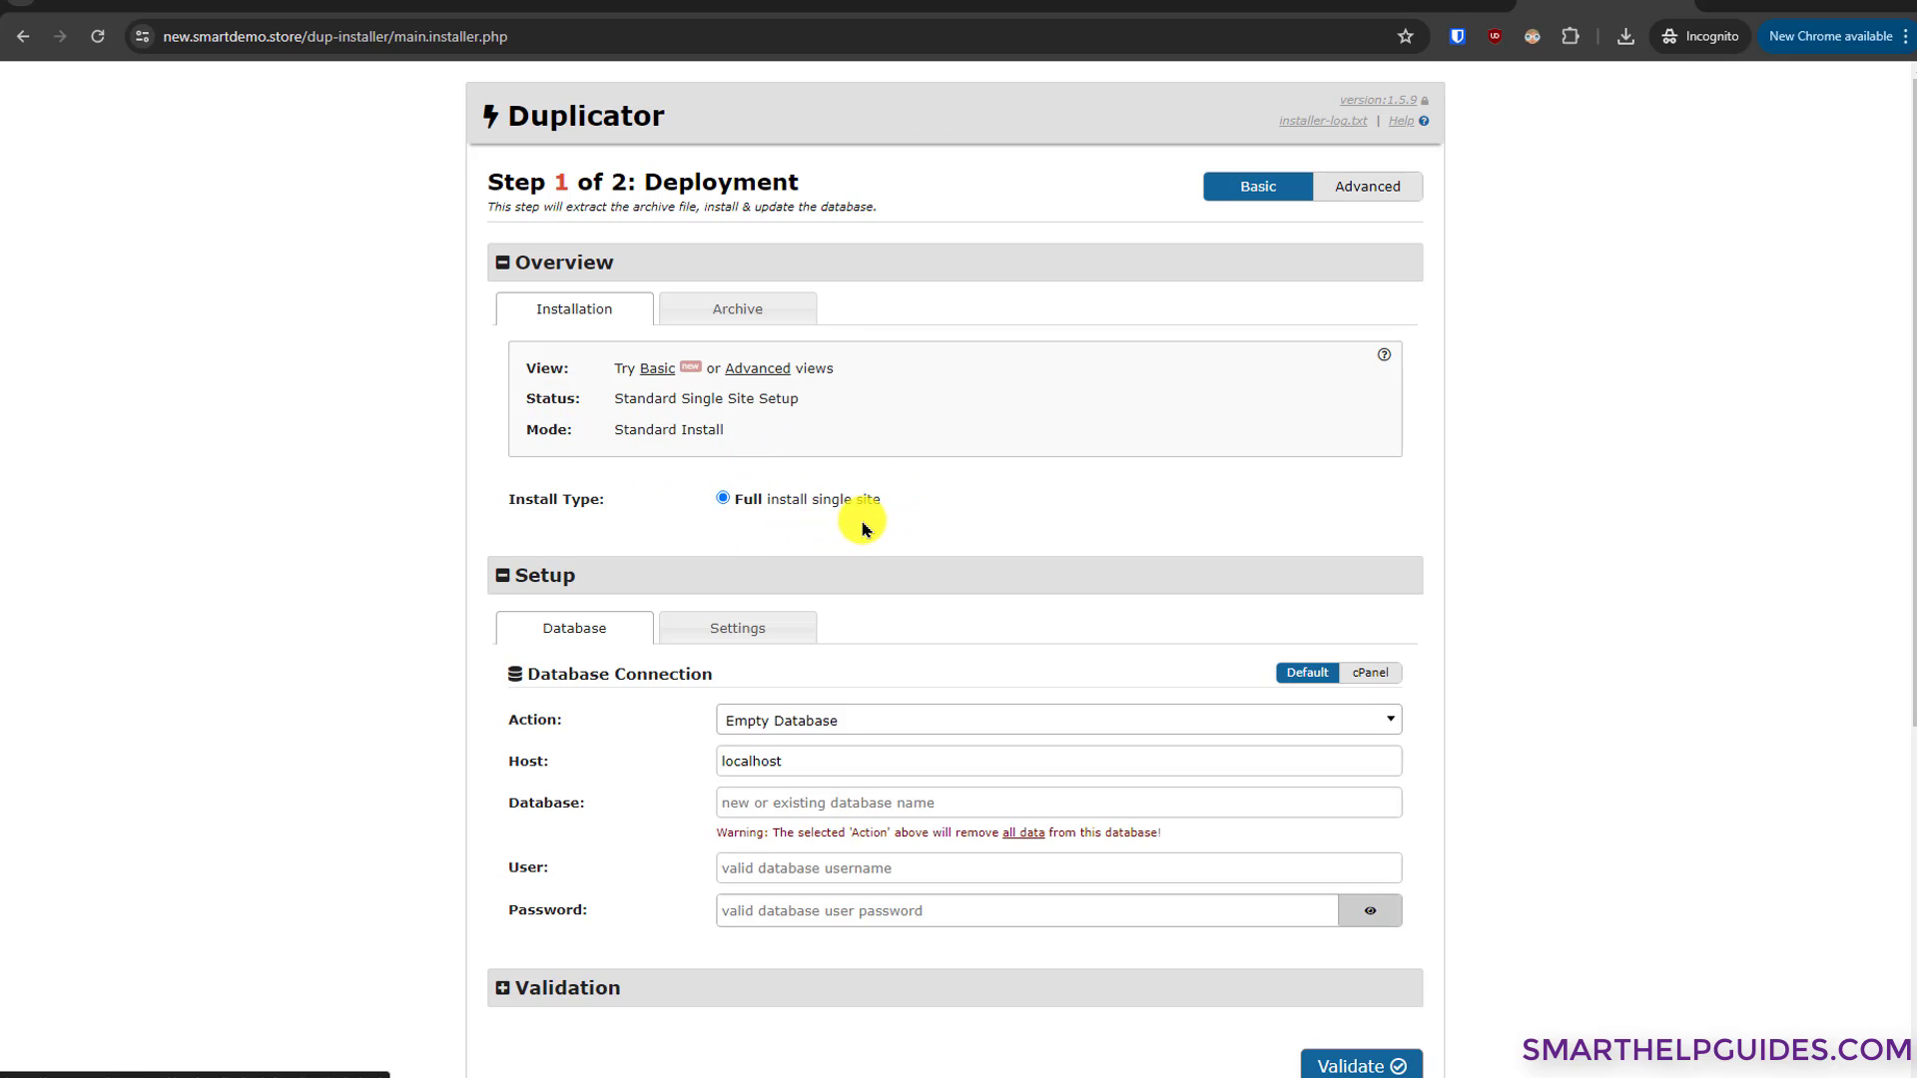
# - Examine the archive file and site details in the deployment overview, along with the database setup fields
pyautogui.click(732, 308)
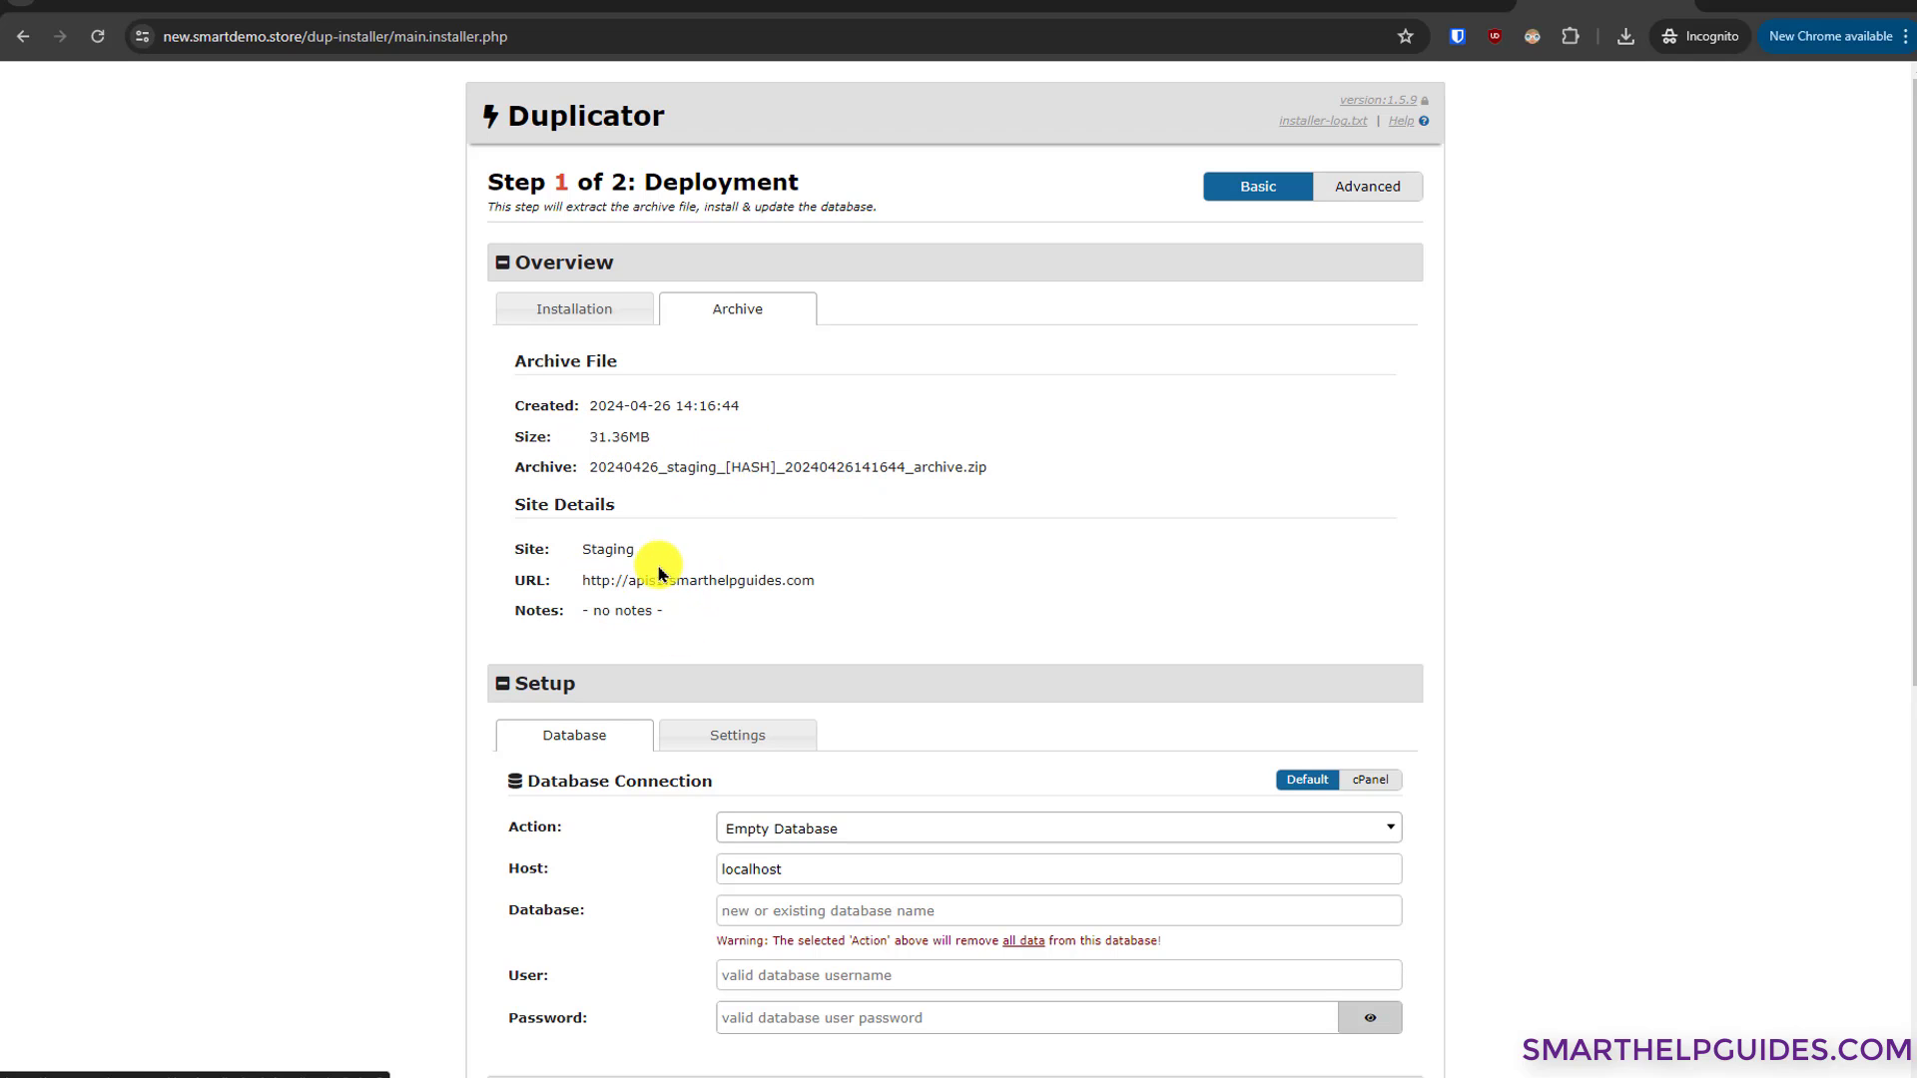
pyautogui.scroll(-1, 659, 573)
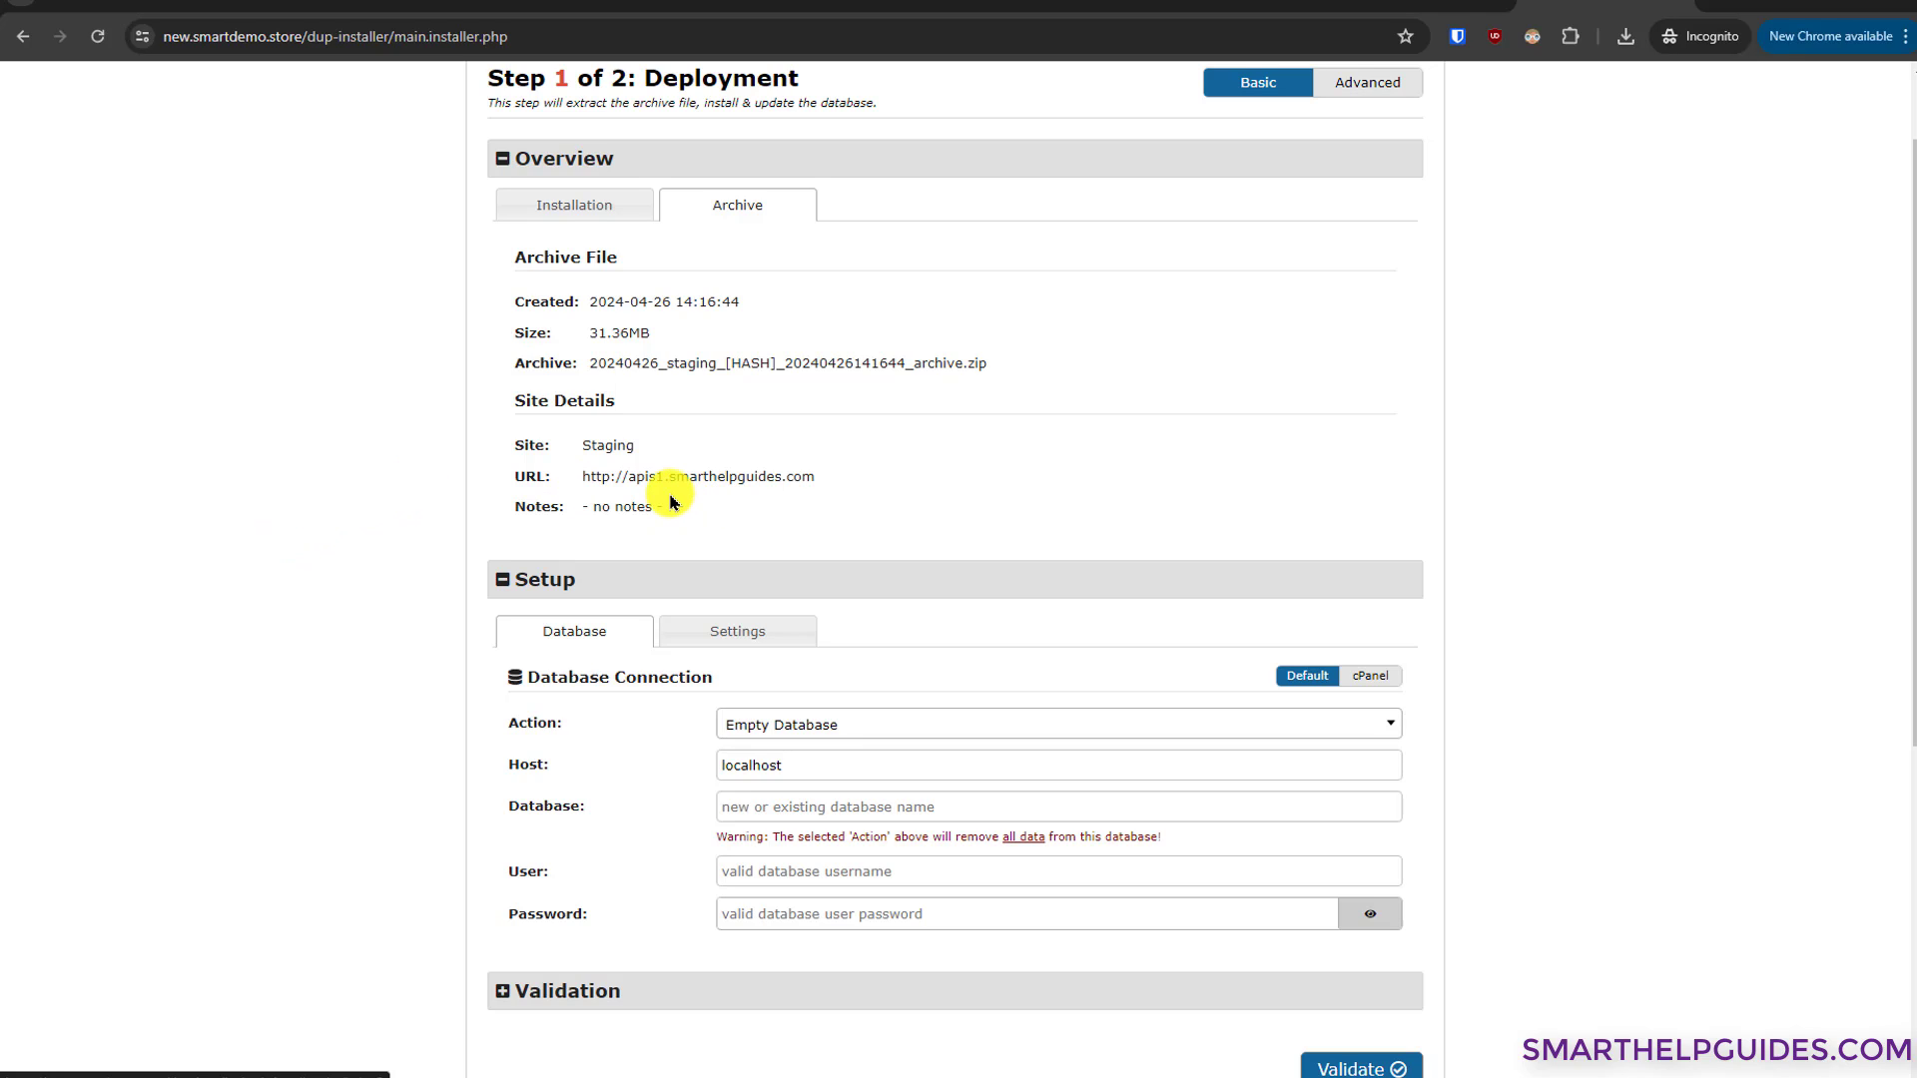
pyautogui.scroll(-1, 402, 579)
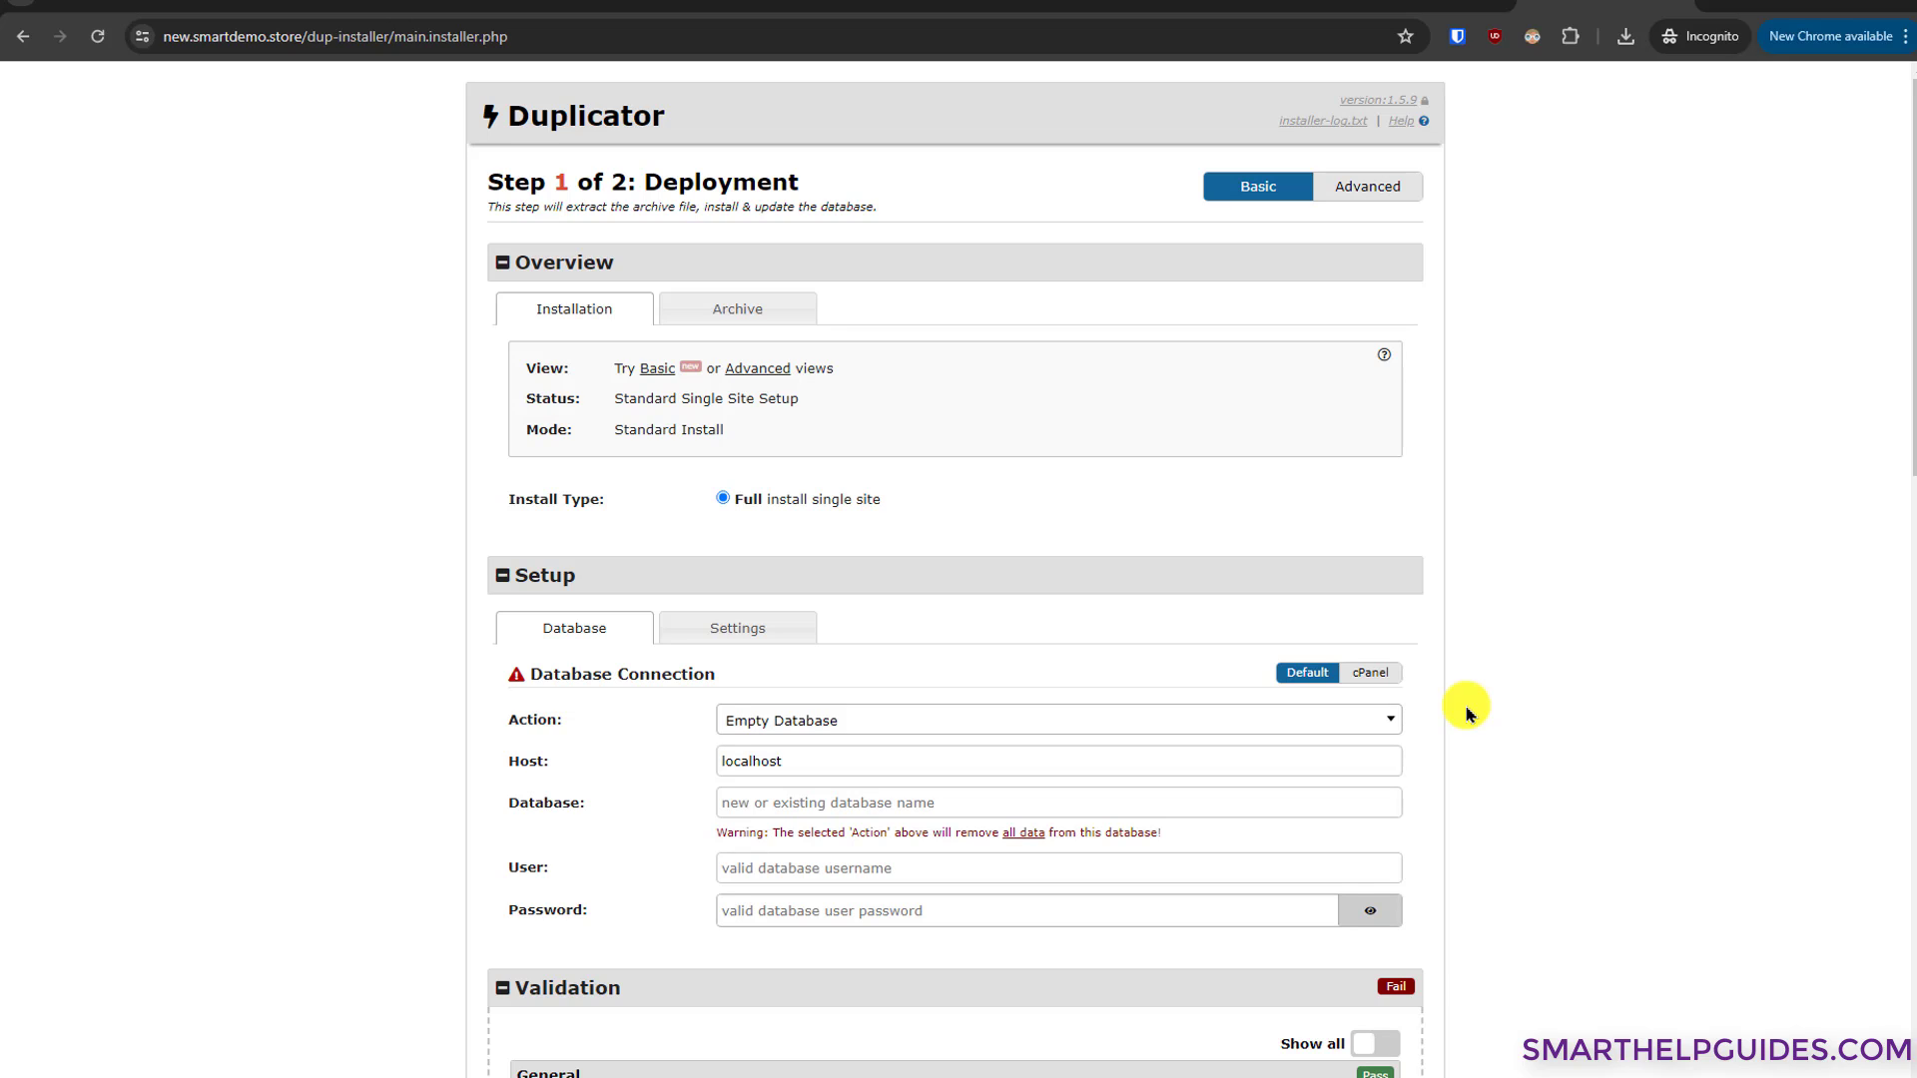
# - Set the installer's database connection action to Create New Database
pyautogui.click(1078, 719)
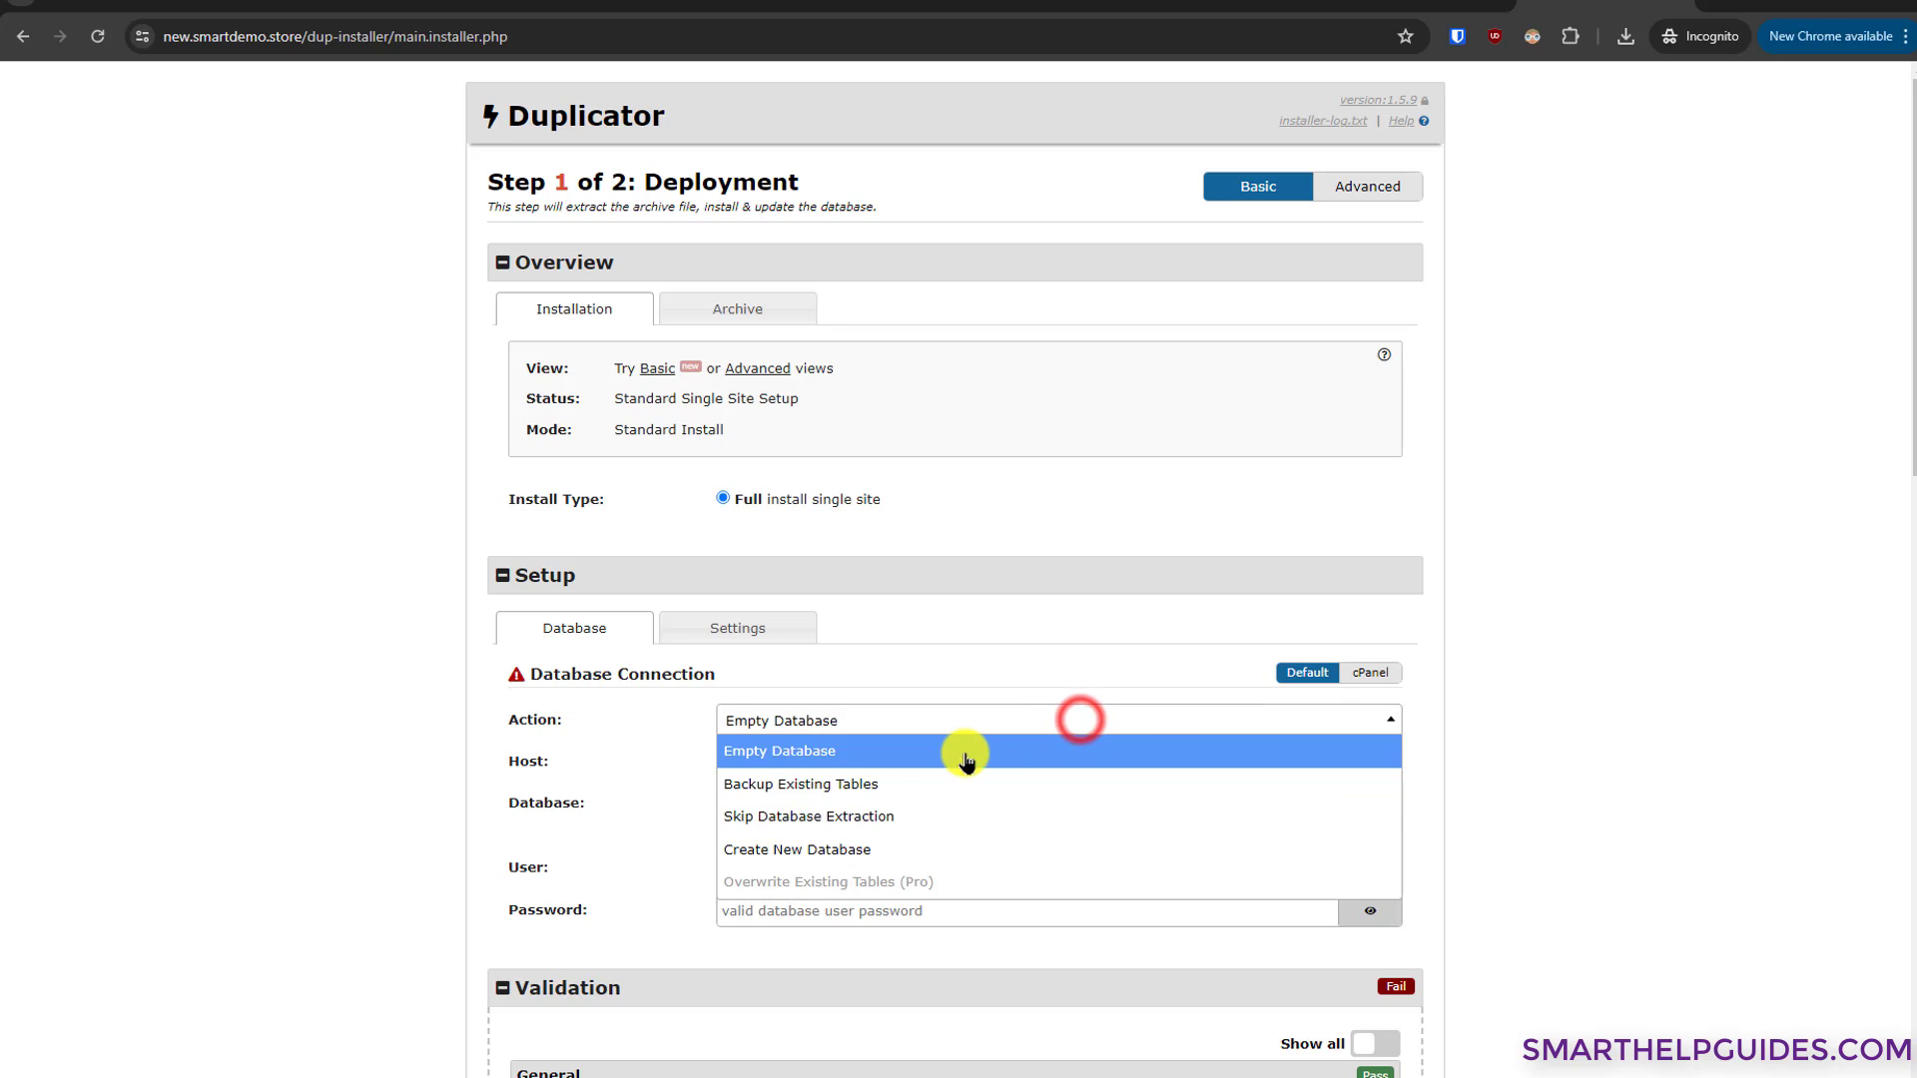
pyautogui.click(810, 849)
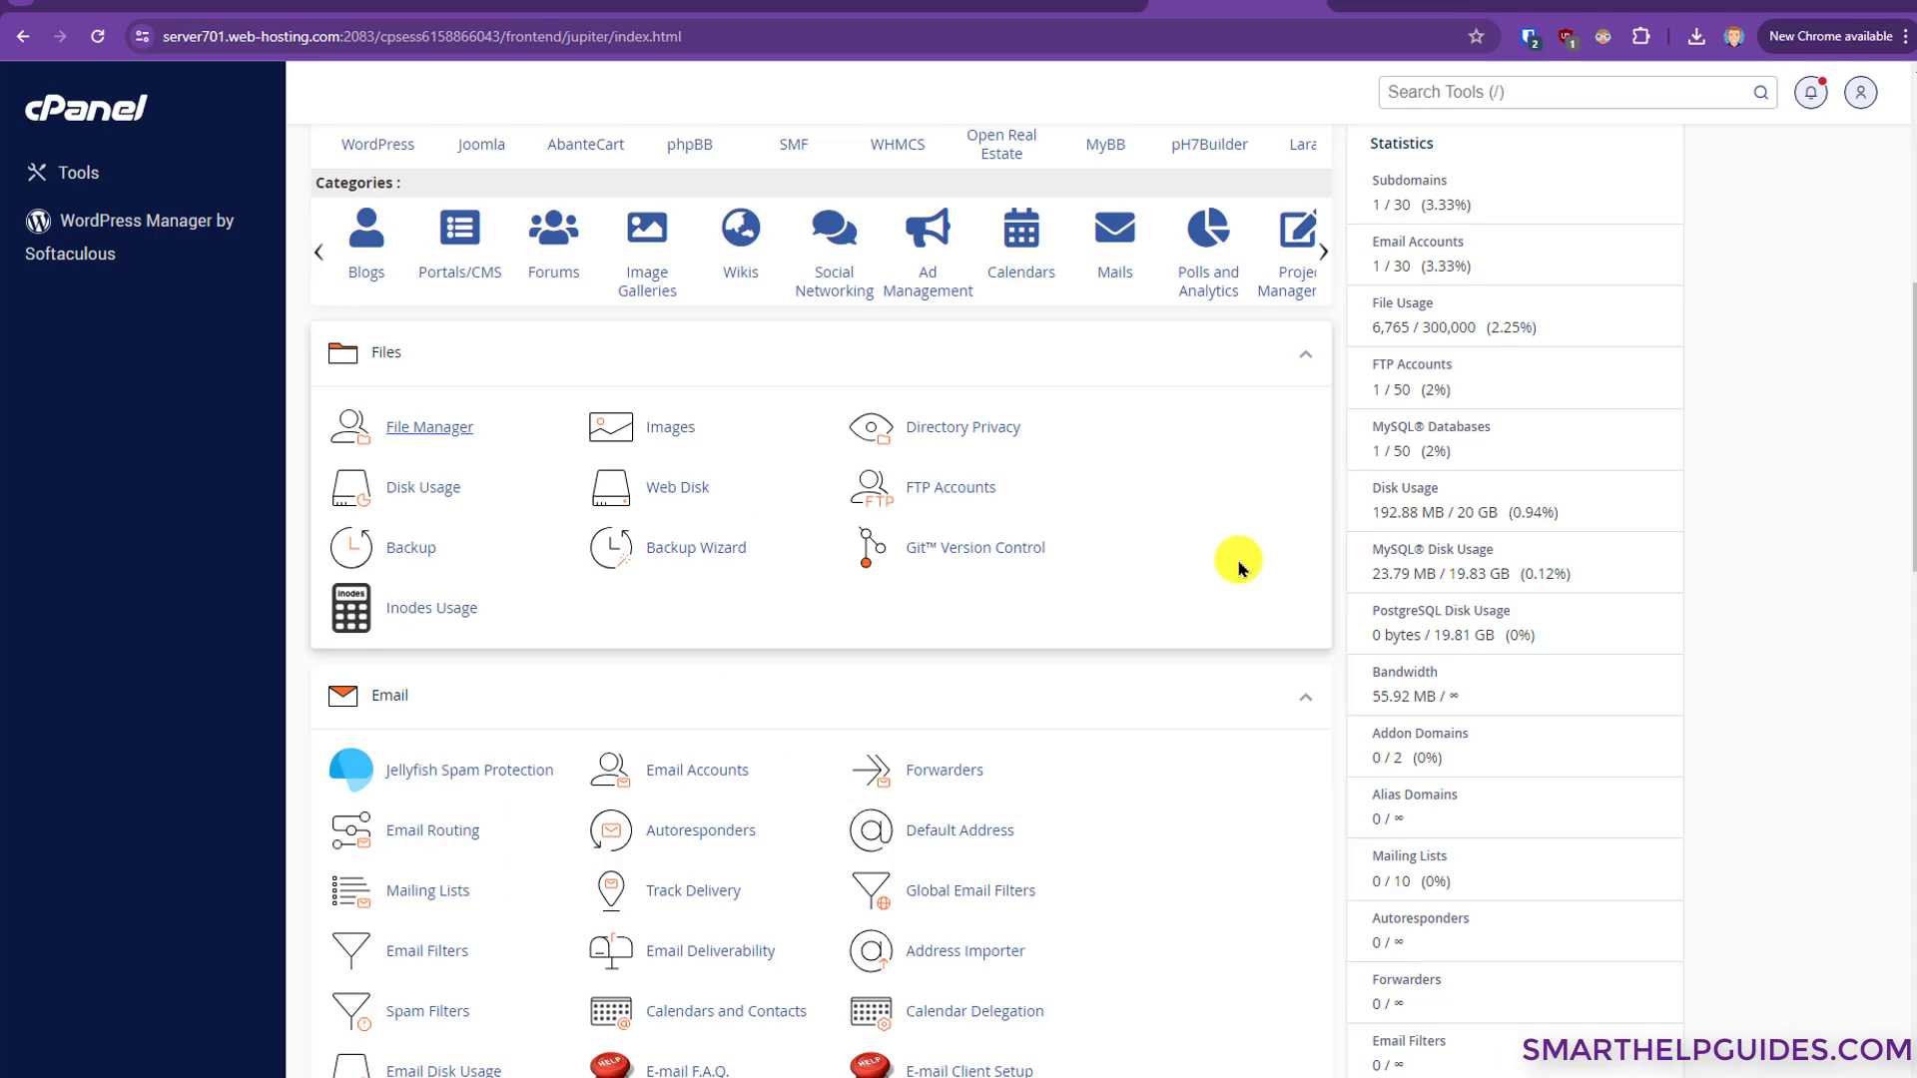
# - Create a MySQL database named newdemo, after the account prefix, in cPanel's MySQL Databases tool and return to the overview
pyautogui.scroll(-2, 1248, 559)
pyautogui.scroll(-12, 1248, 559)
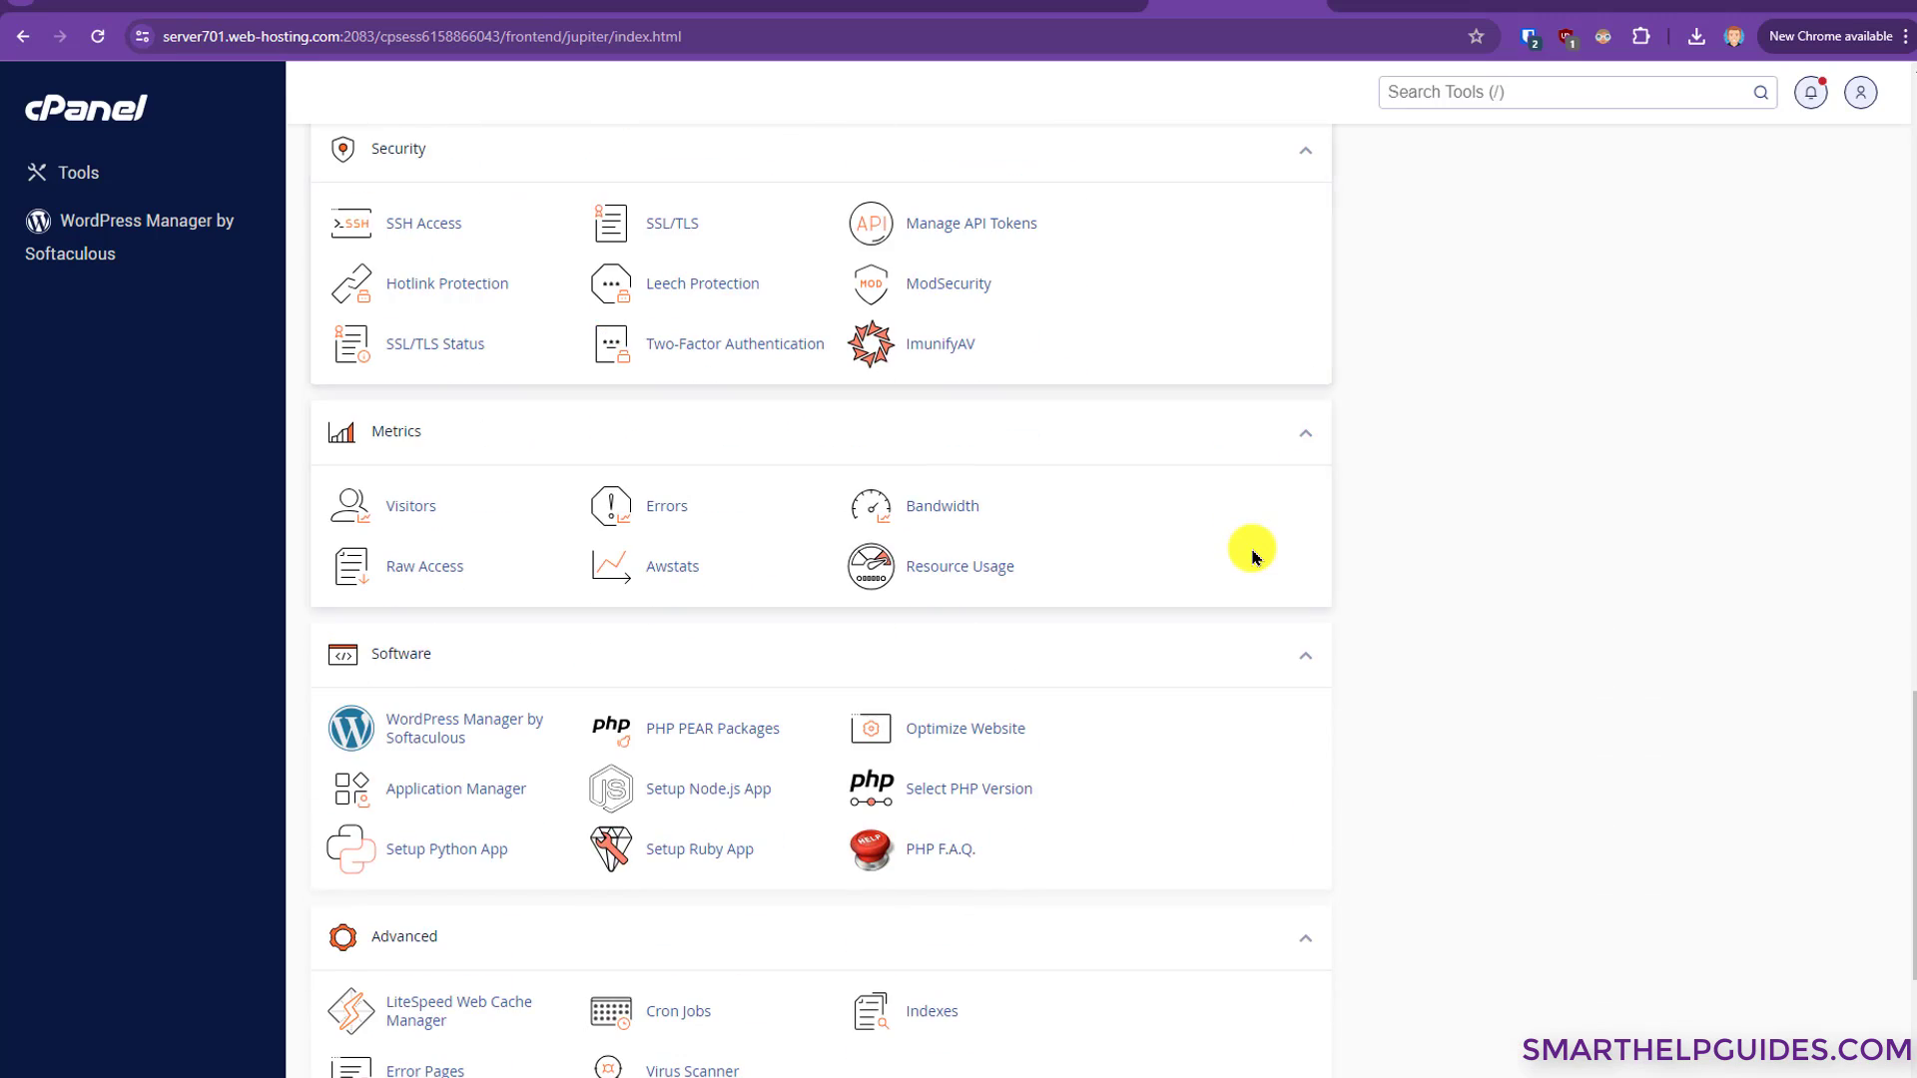
pyautogui.scroll(-3, 1251, 549)
pyautogui.scroll(2, 1253, 547)
pyautogui.scroll(7, 1253, 547)
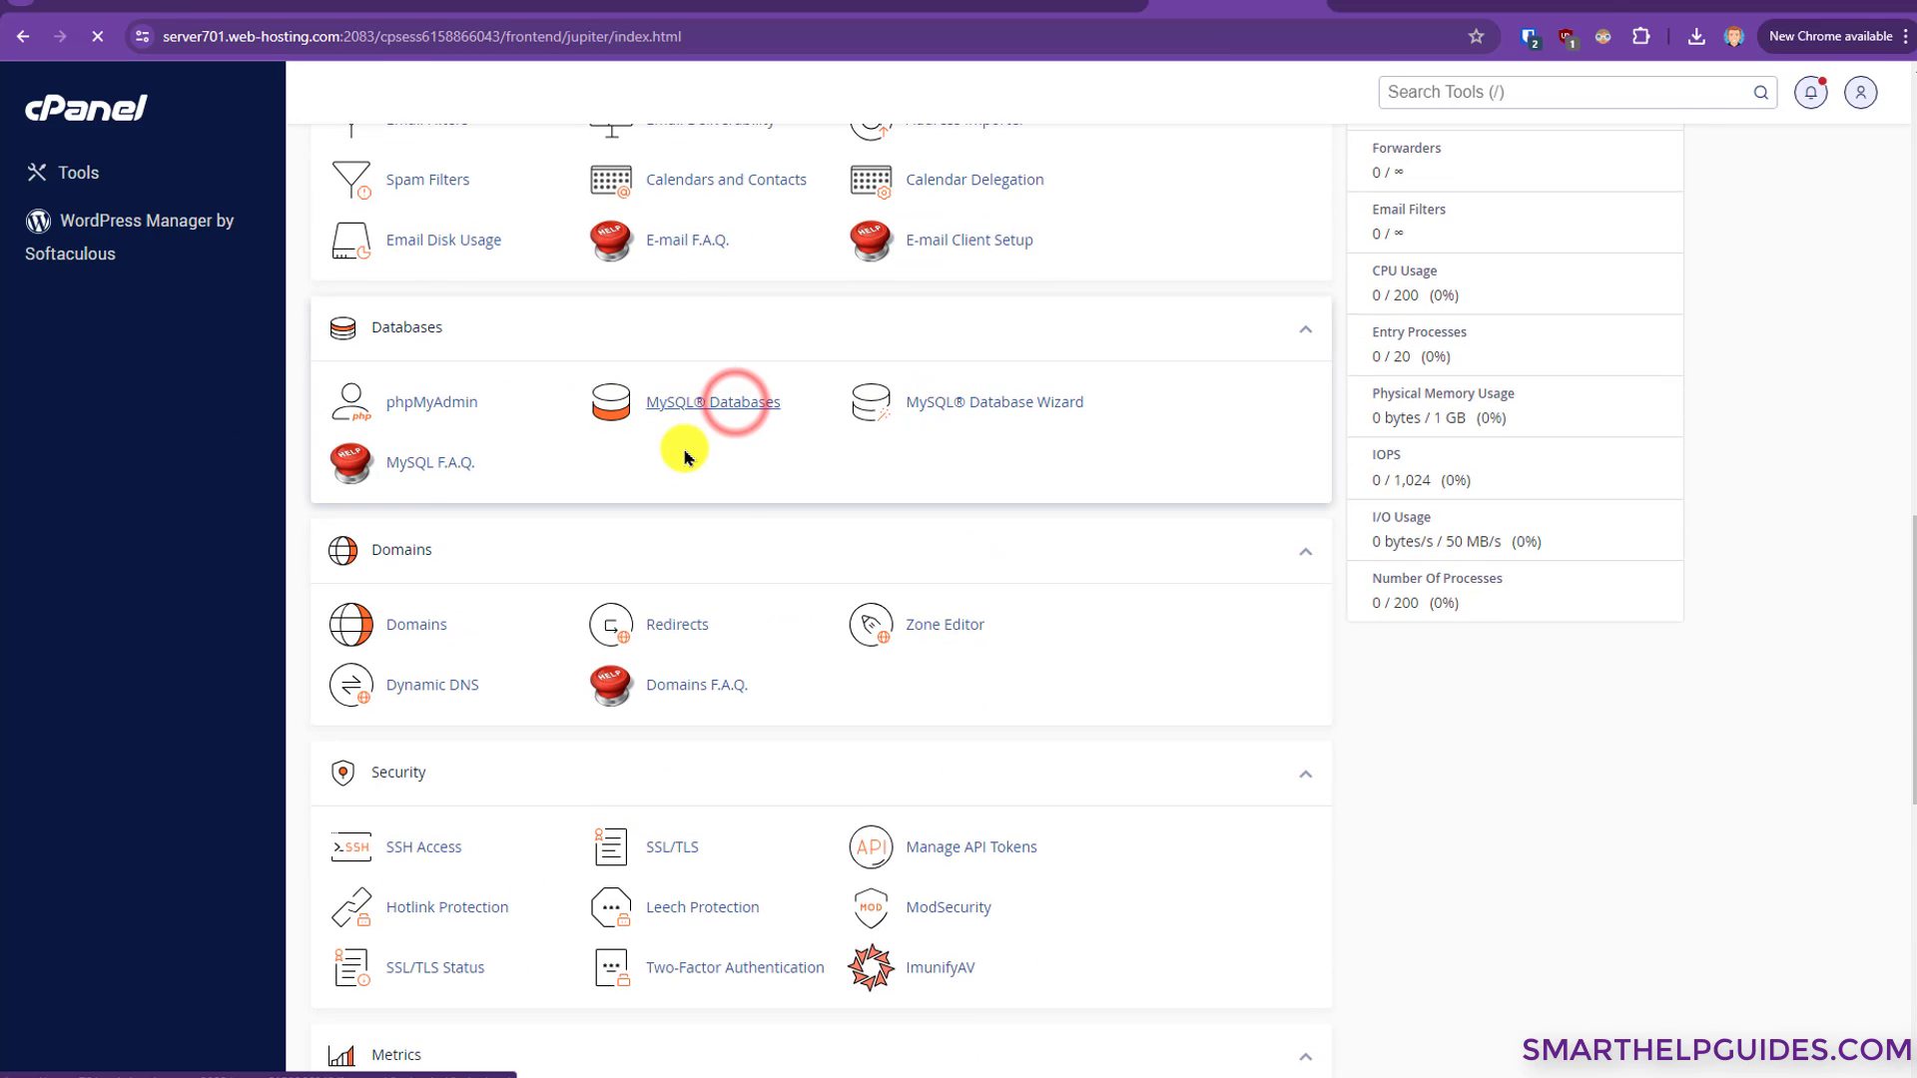
pyautogui.click(539, 417)
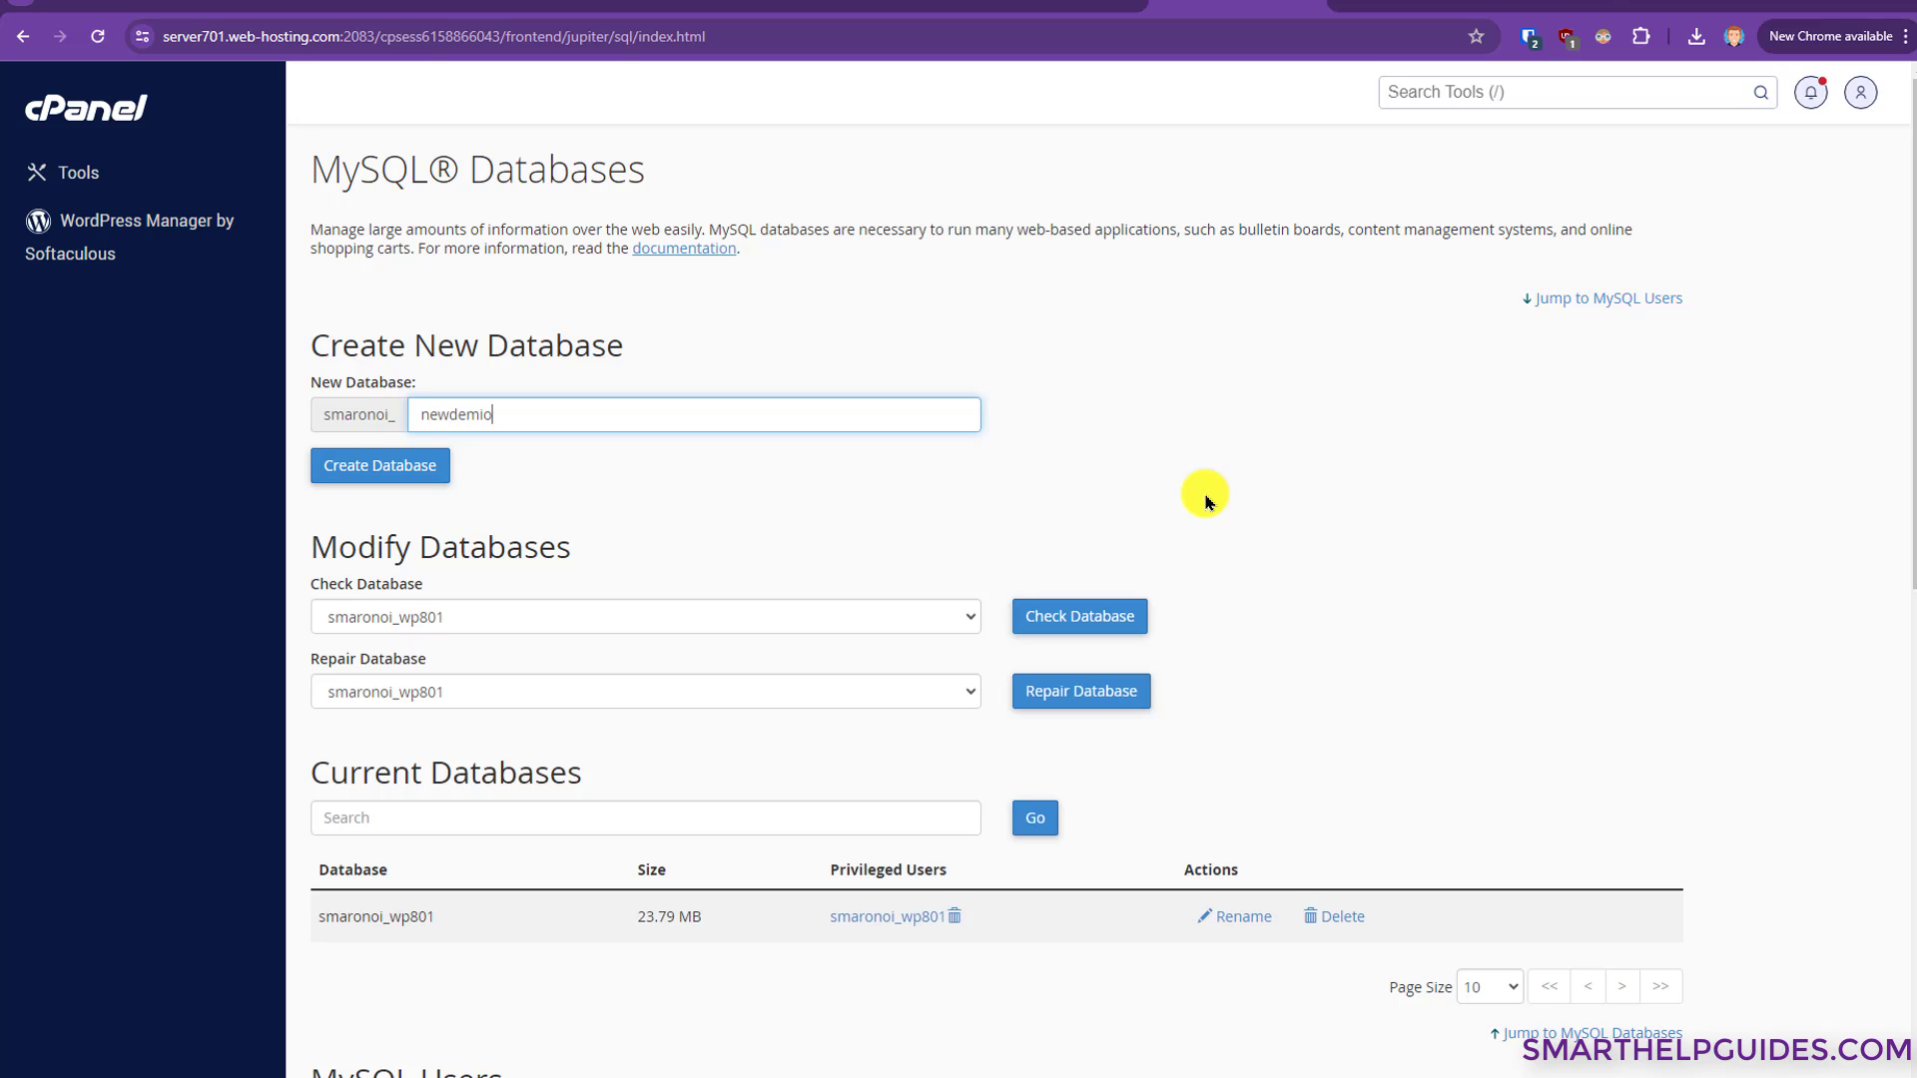
pyautogui.write('newdemo')
pyautogui.click(402, 472)
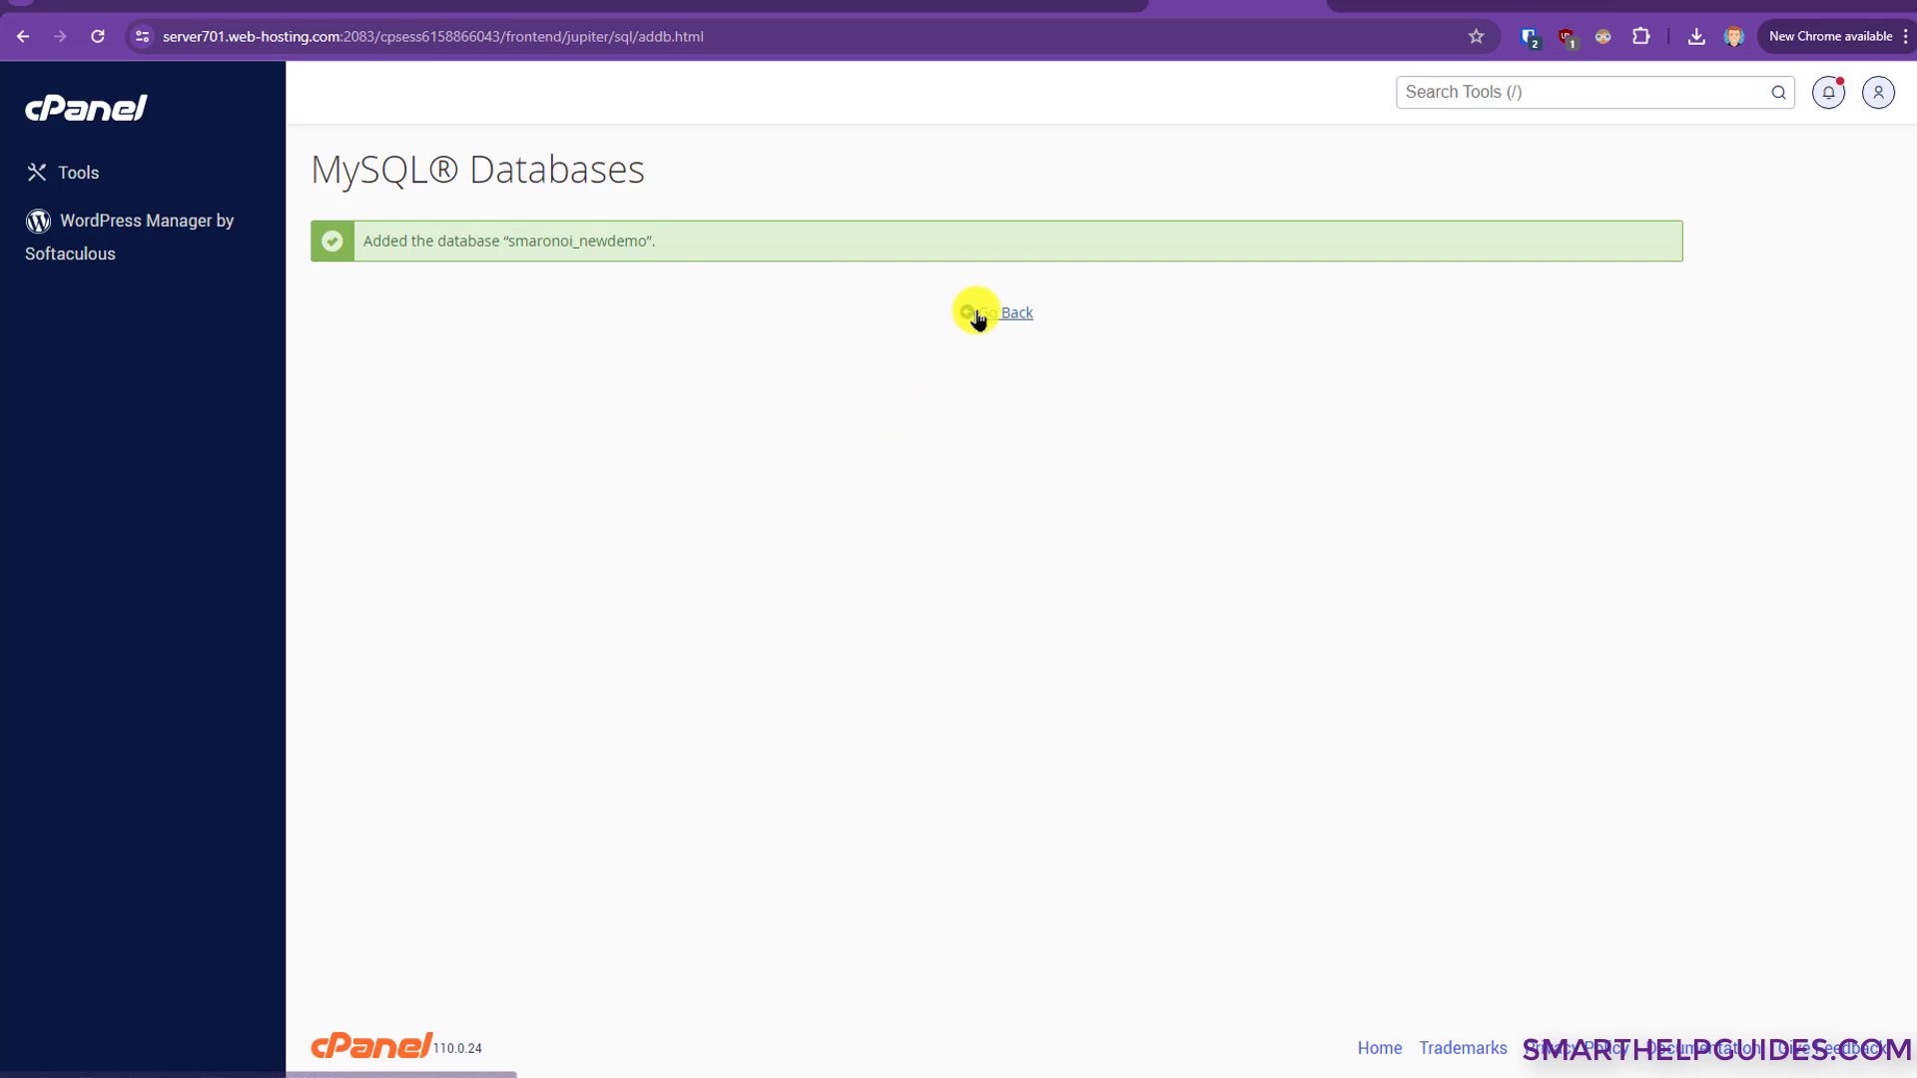
pyautogui.click(1014, 312)
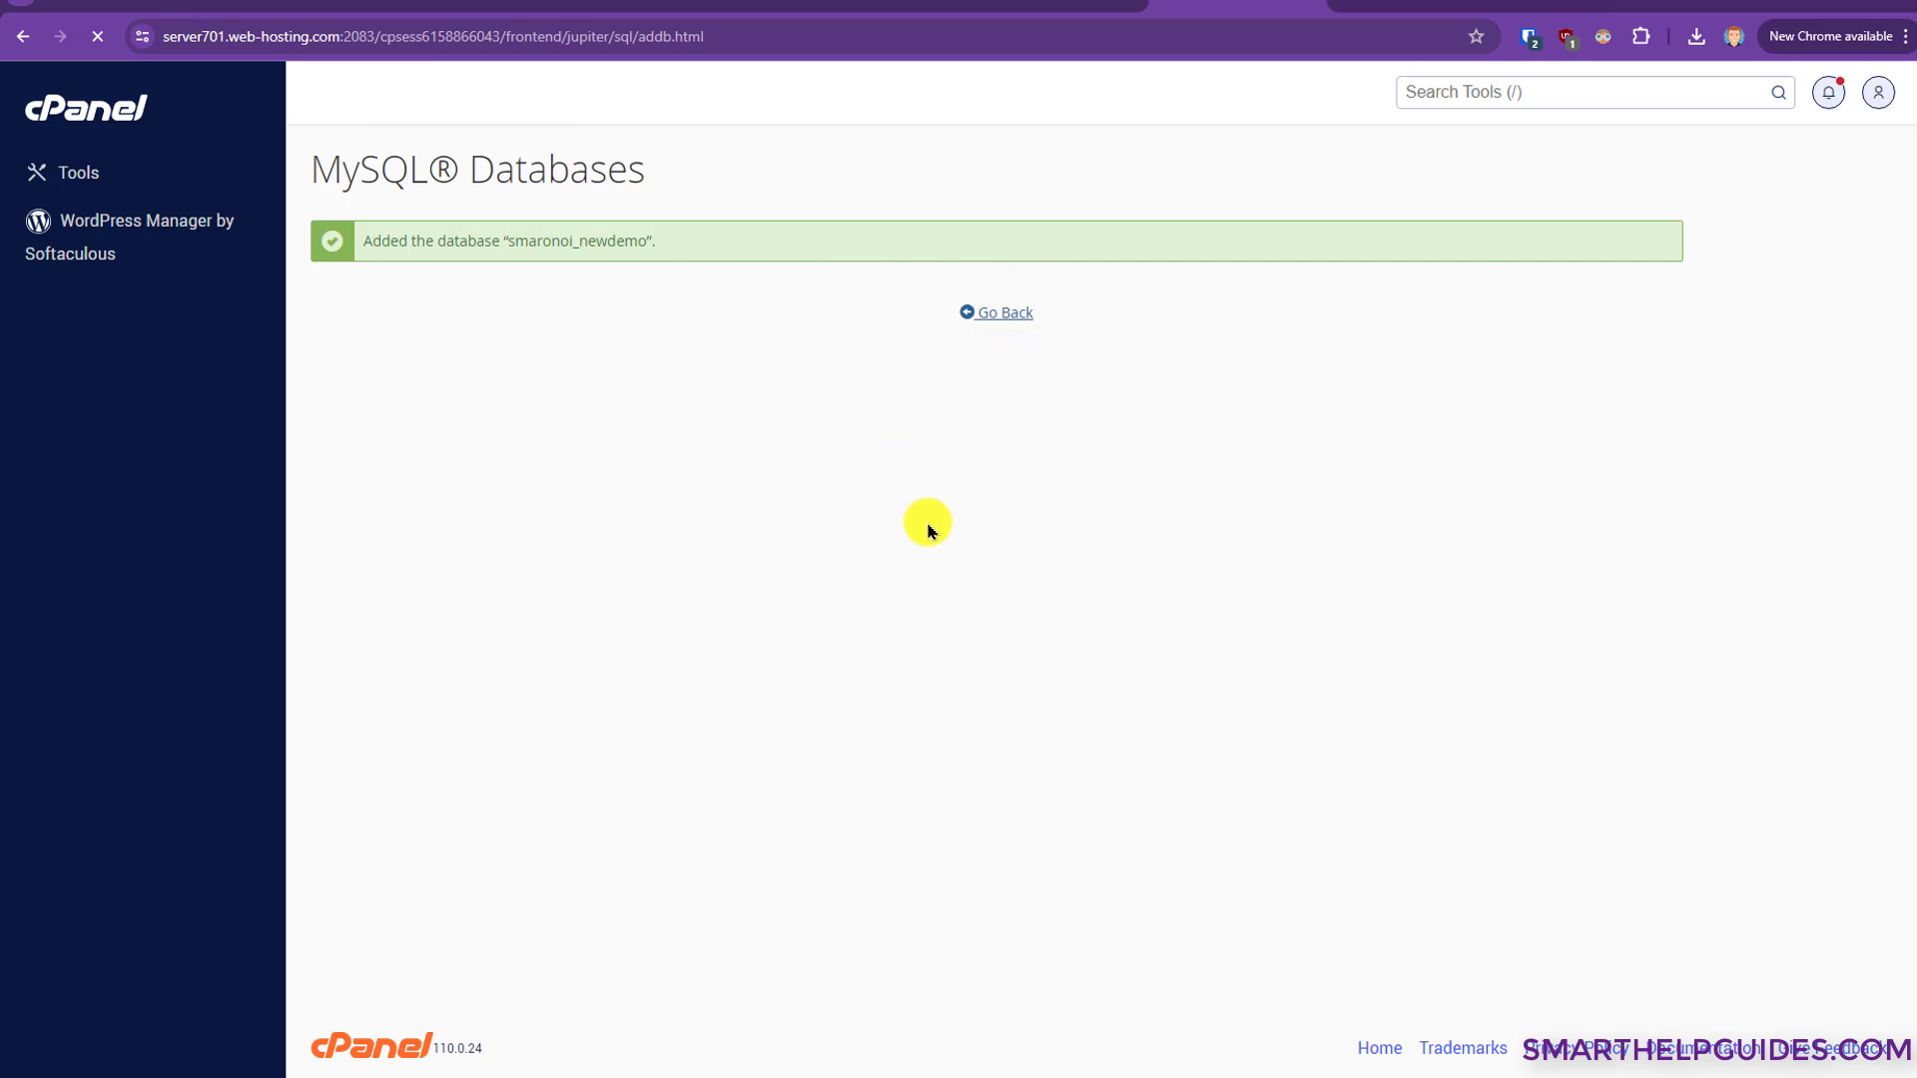
# - Check the full name of the new newdemo database under Current Databases
pyautogui.scroll(-1, 928, 530)
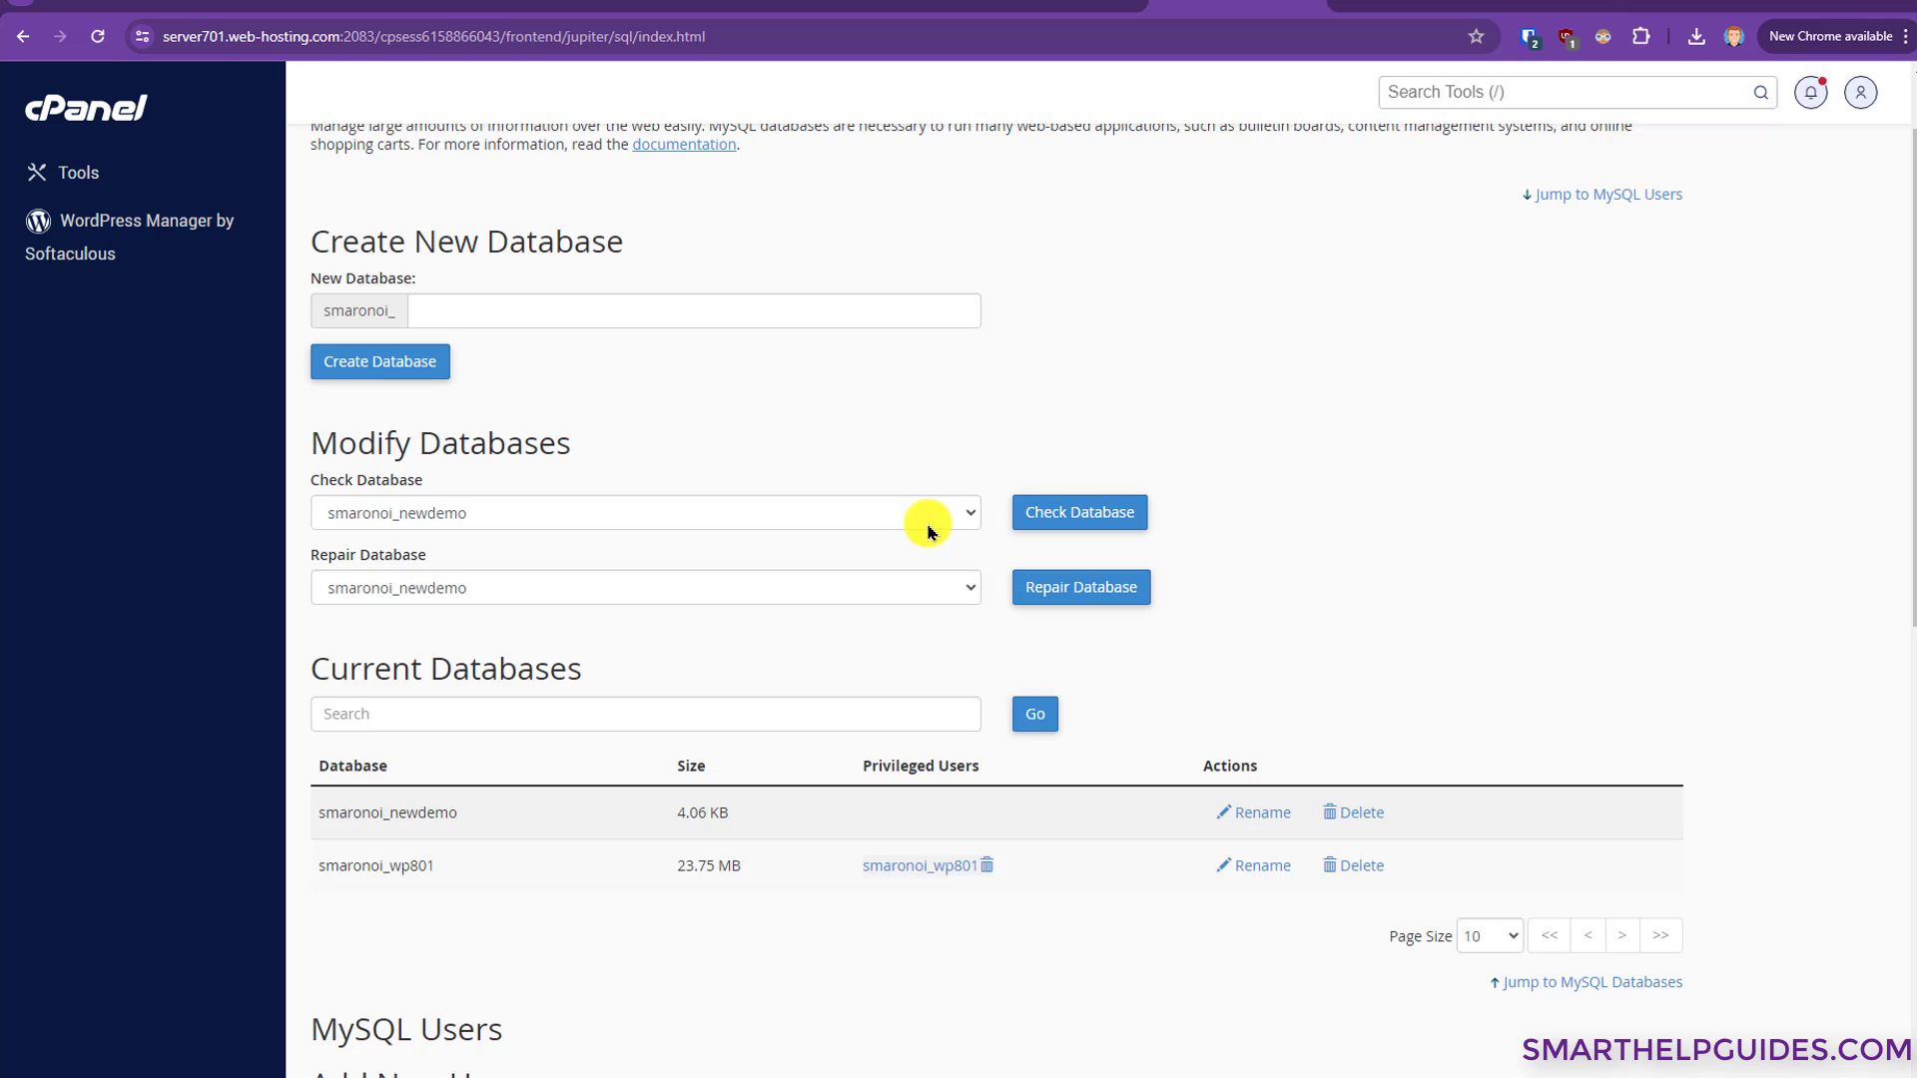
pyautogui.moveTo(315, 819); pyautogui.dragTo(513, 825)
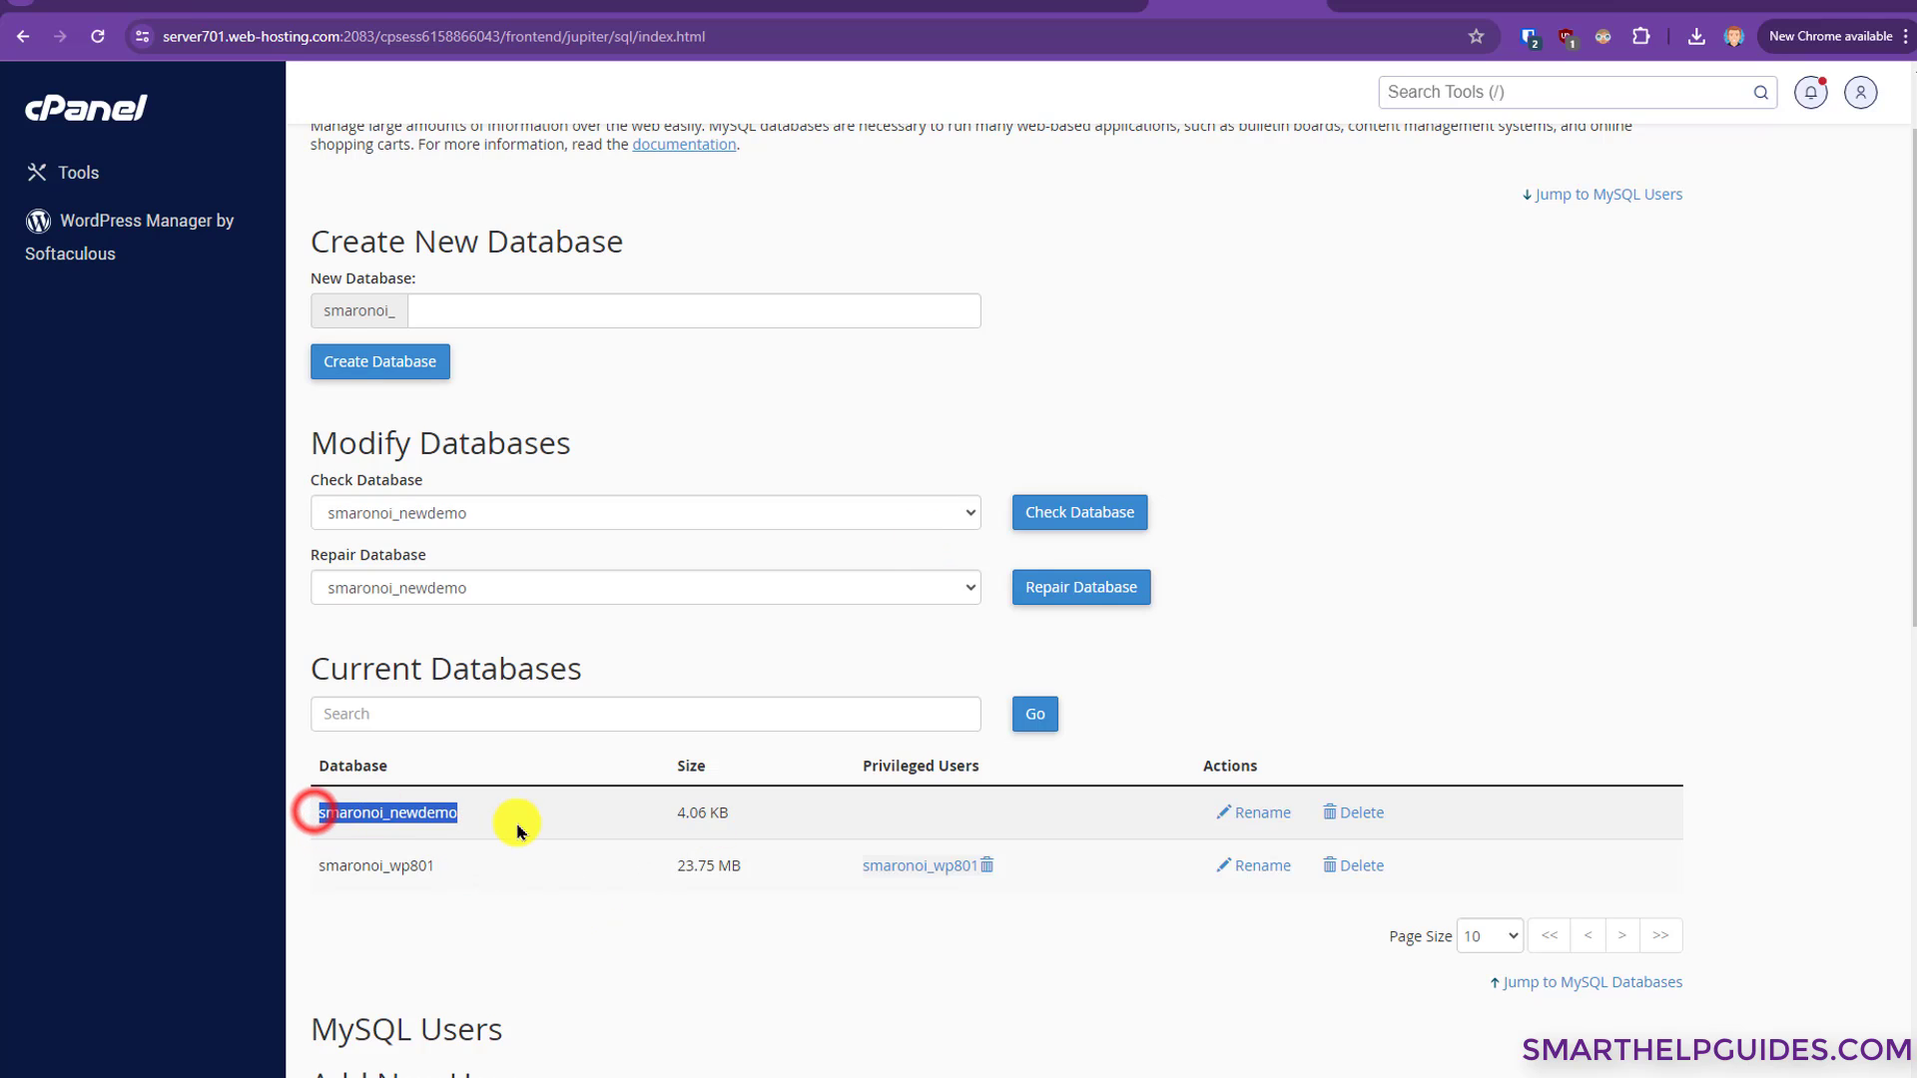
pyautogui.click(689, 827)
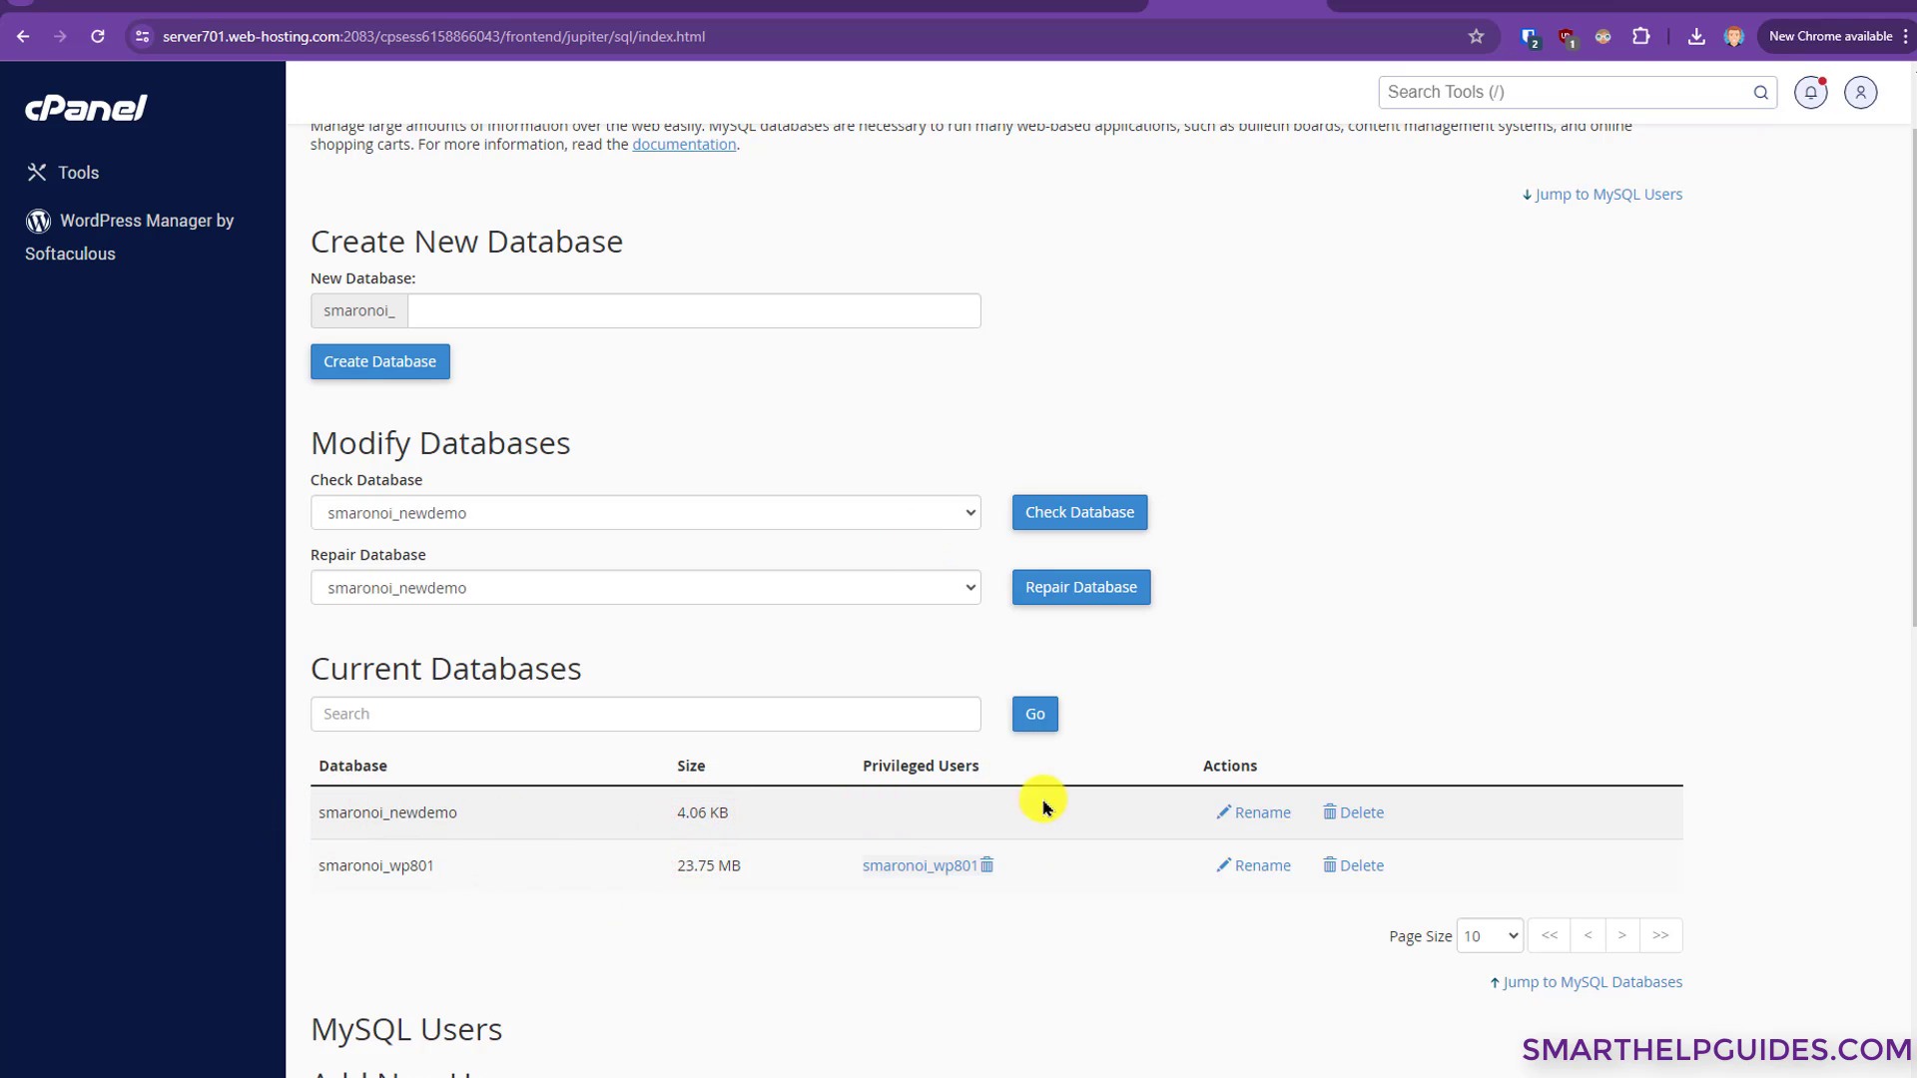
# - Create the MySQL user newdemousr with a strong account password and dismiss the browser's offer to save it
pyautogui.scroll(-7, 978, 795)
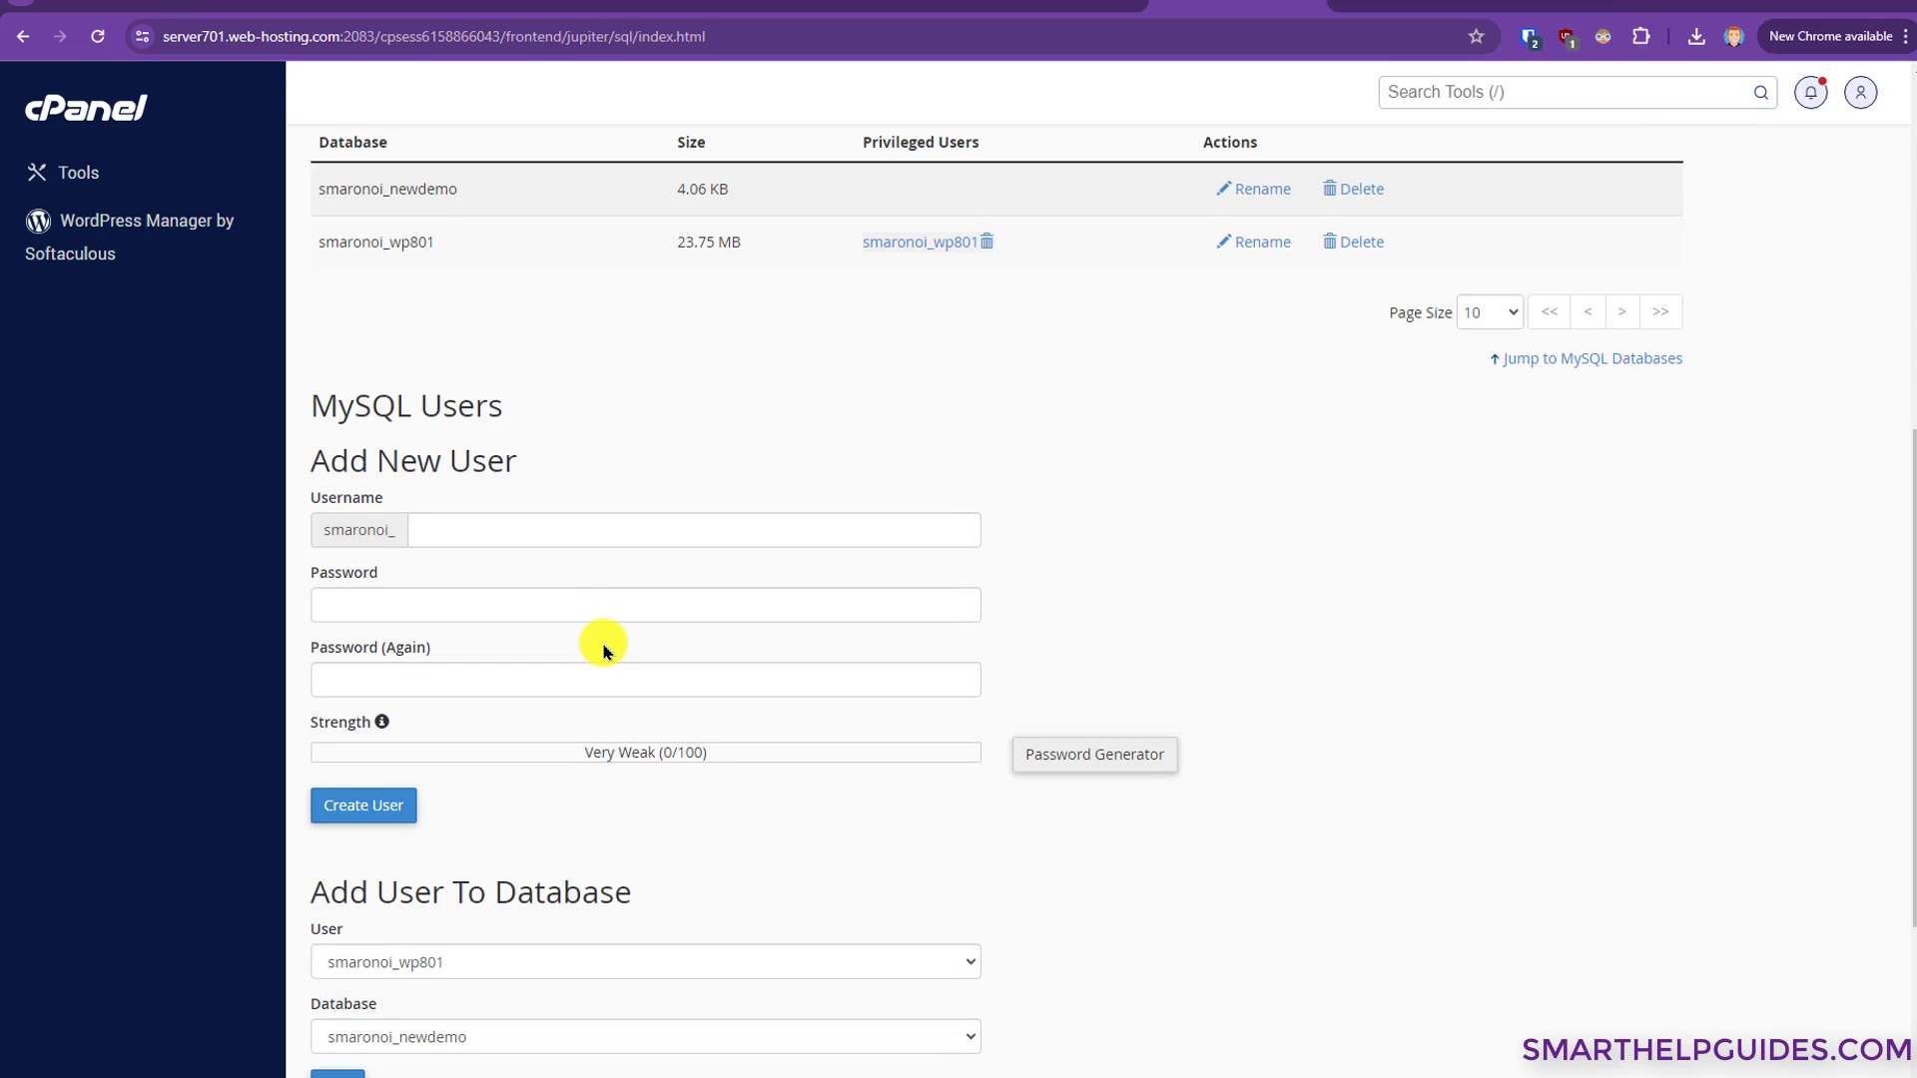
pyautogui.click(663, 437)
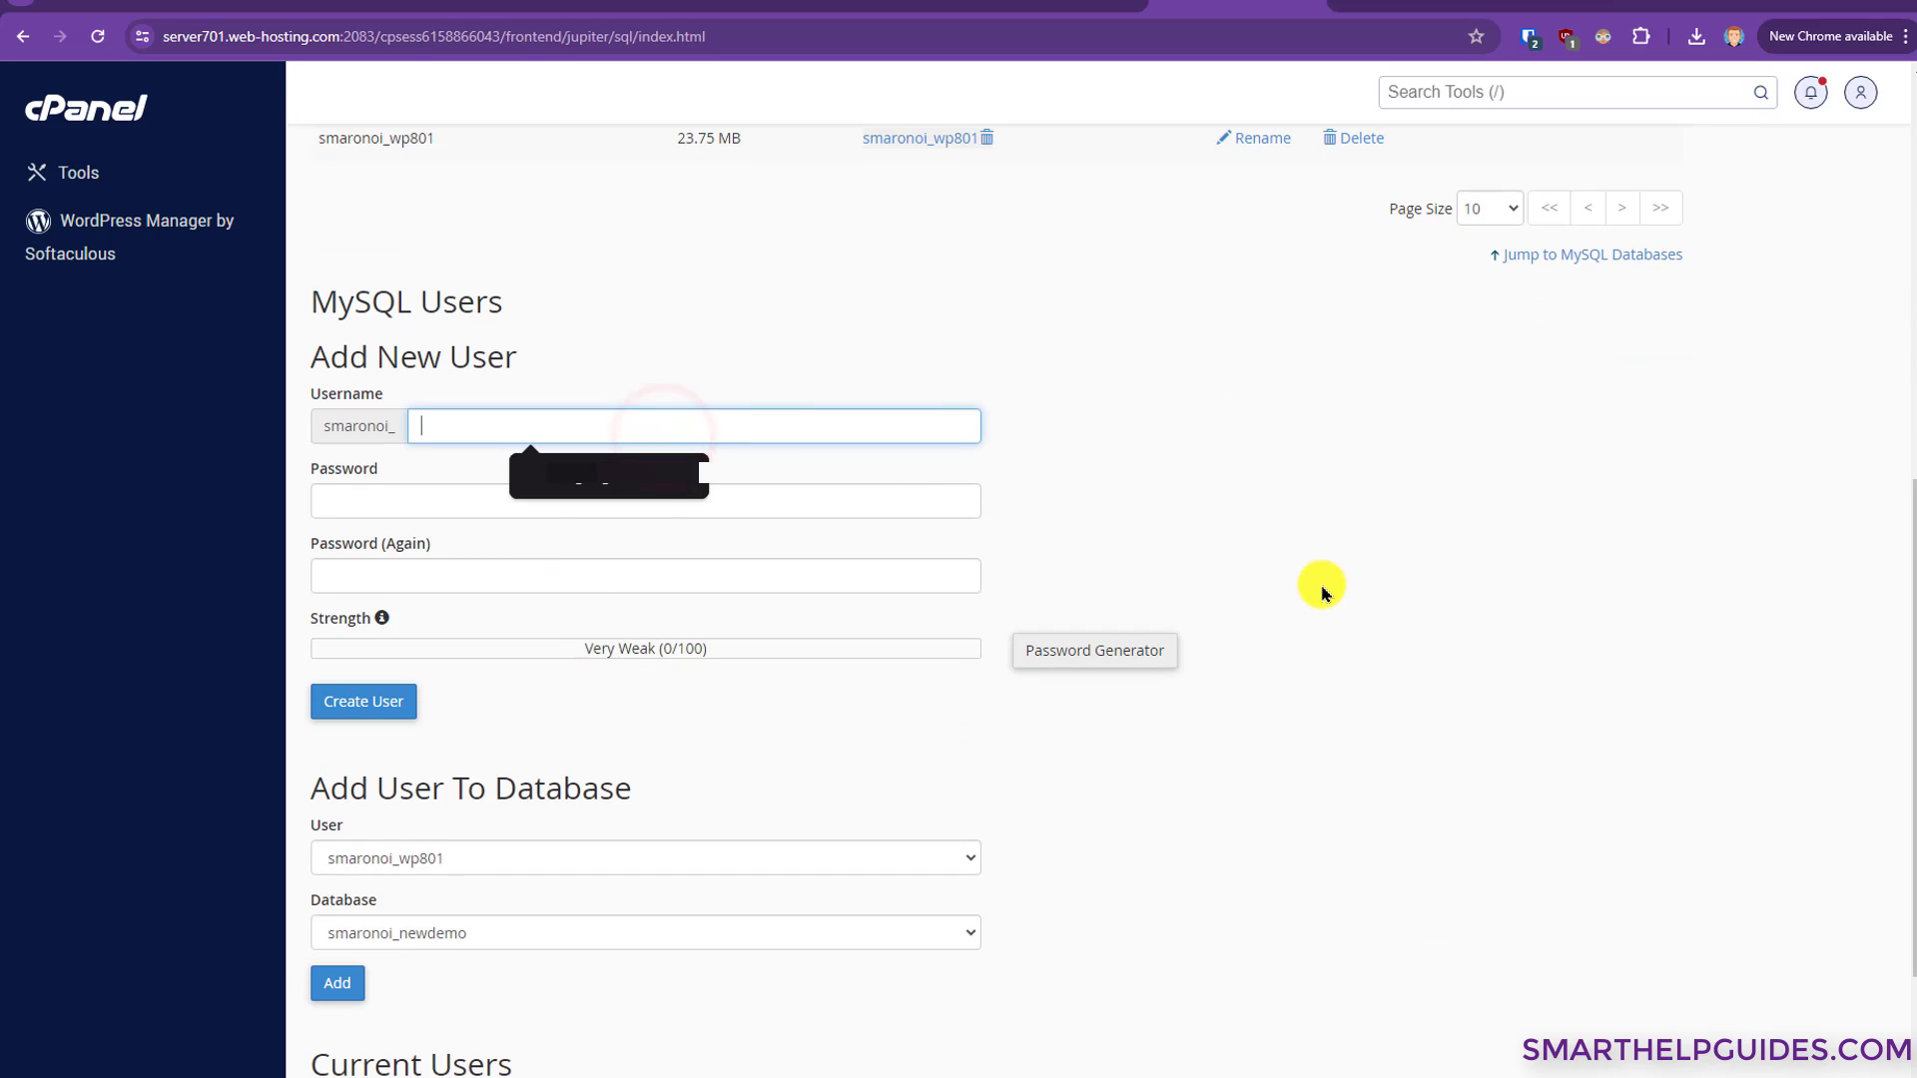
pyautogui.write('newdemousr')
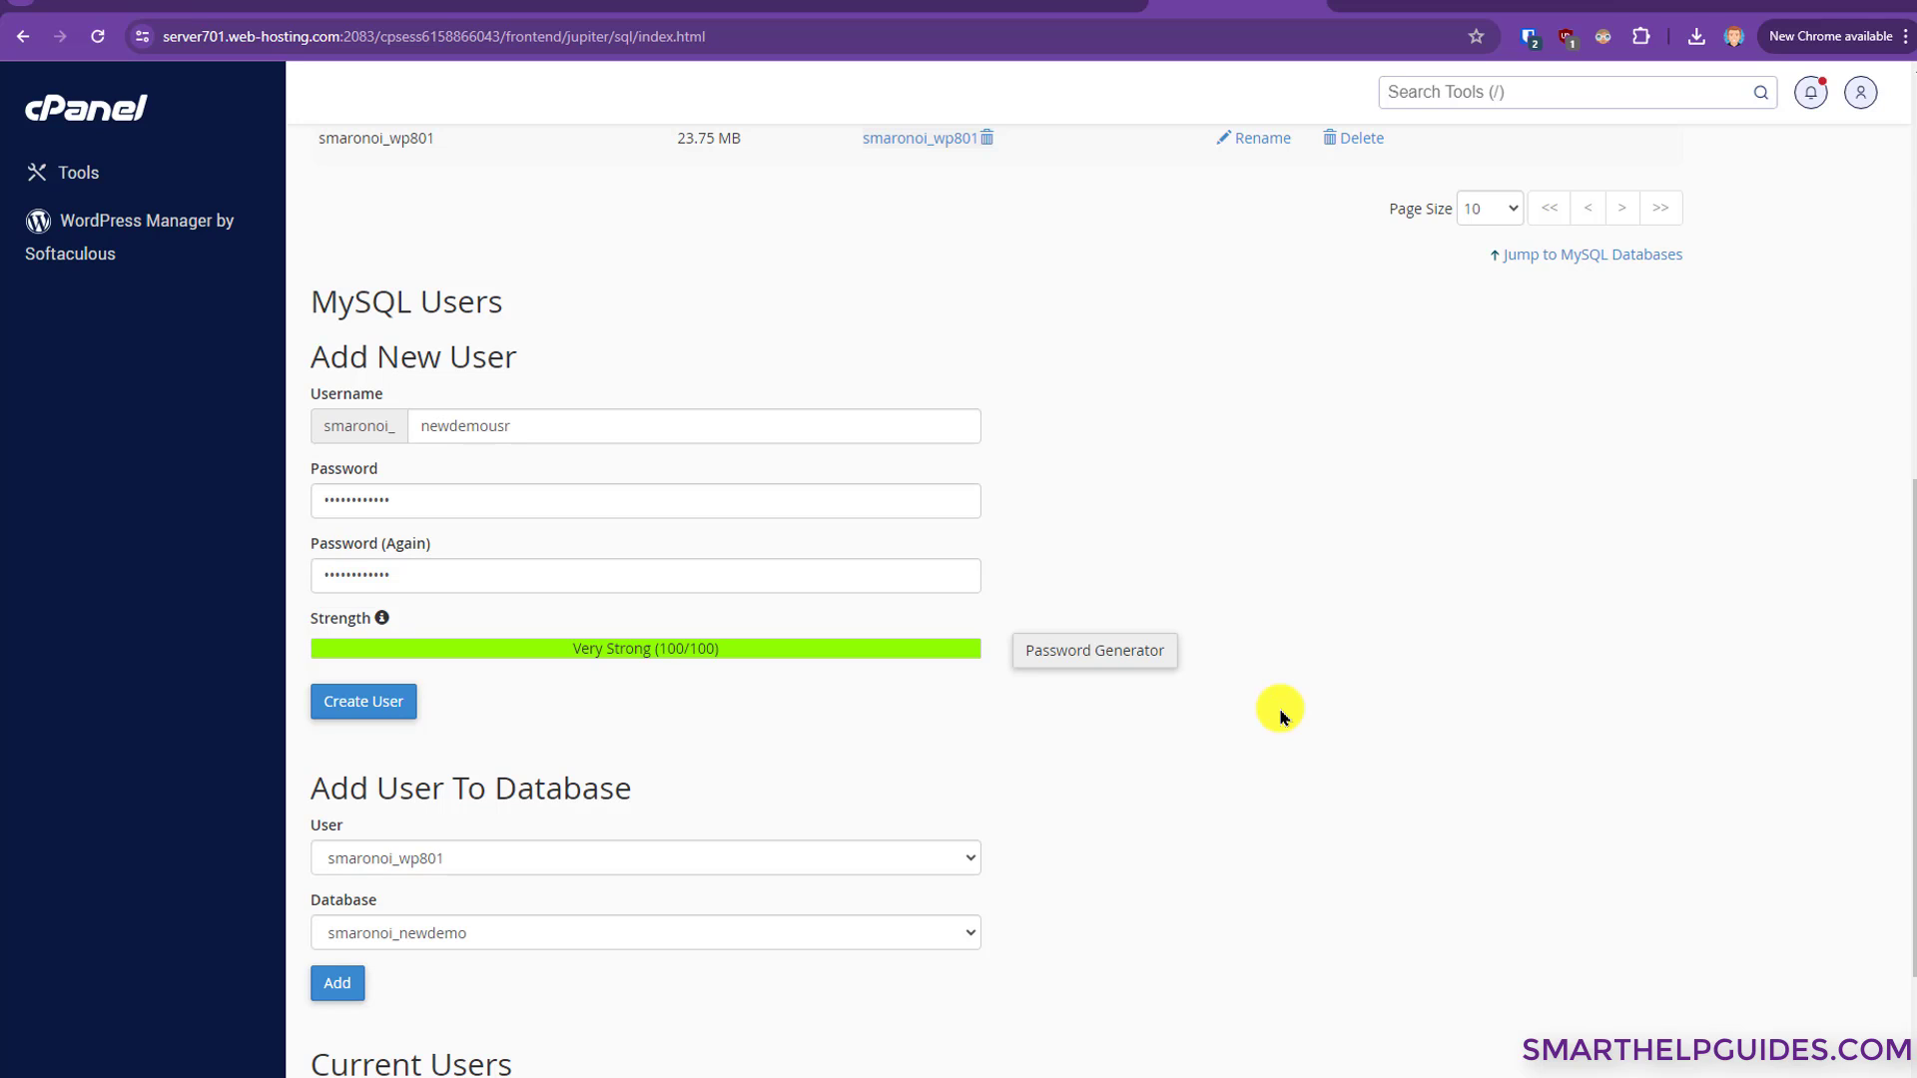
pyautogui.click(377, 707)
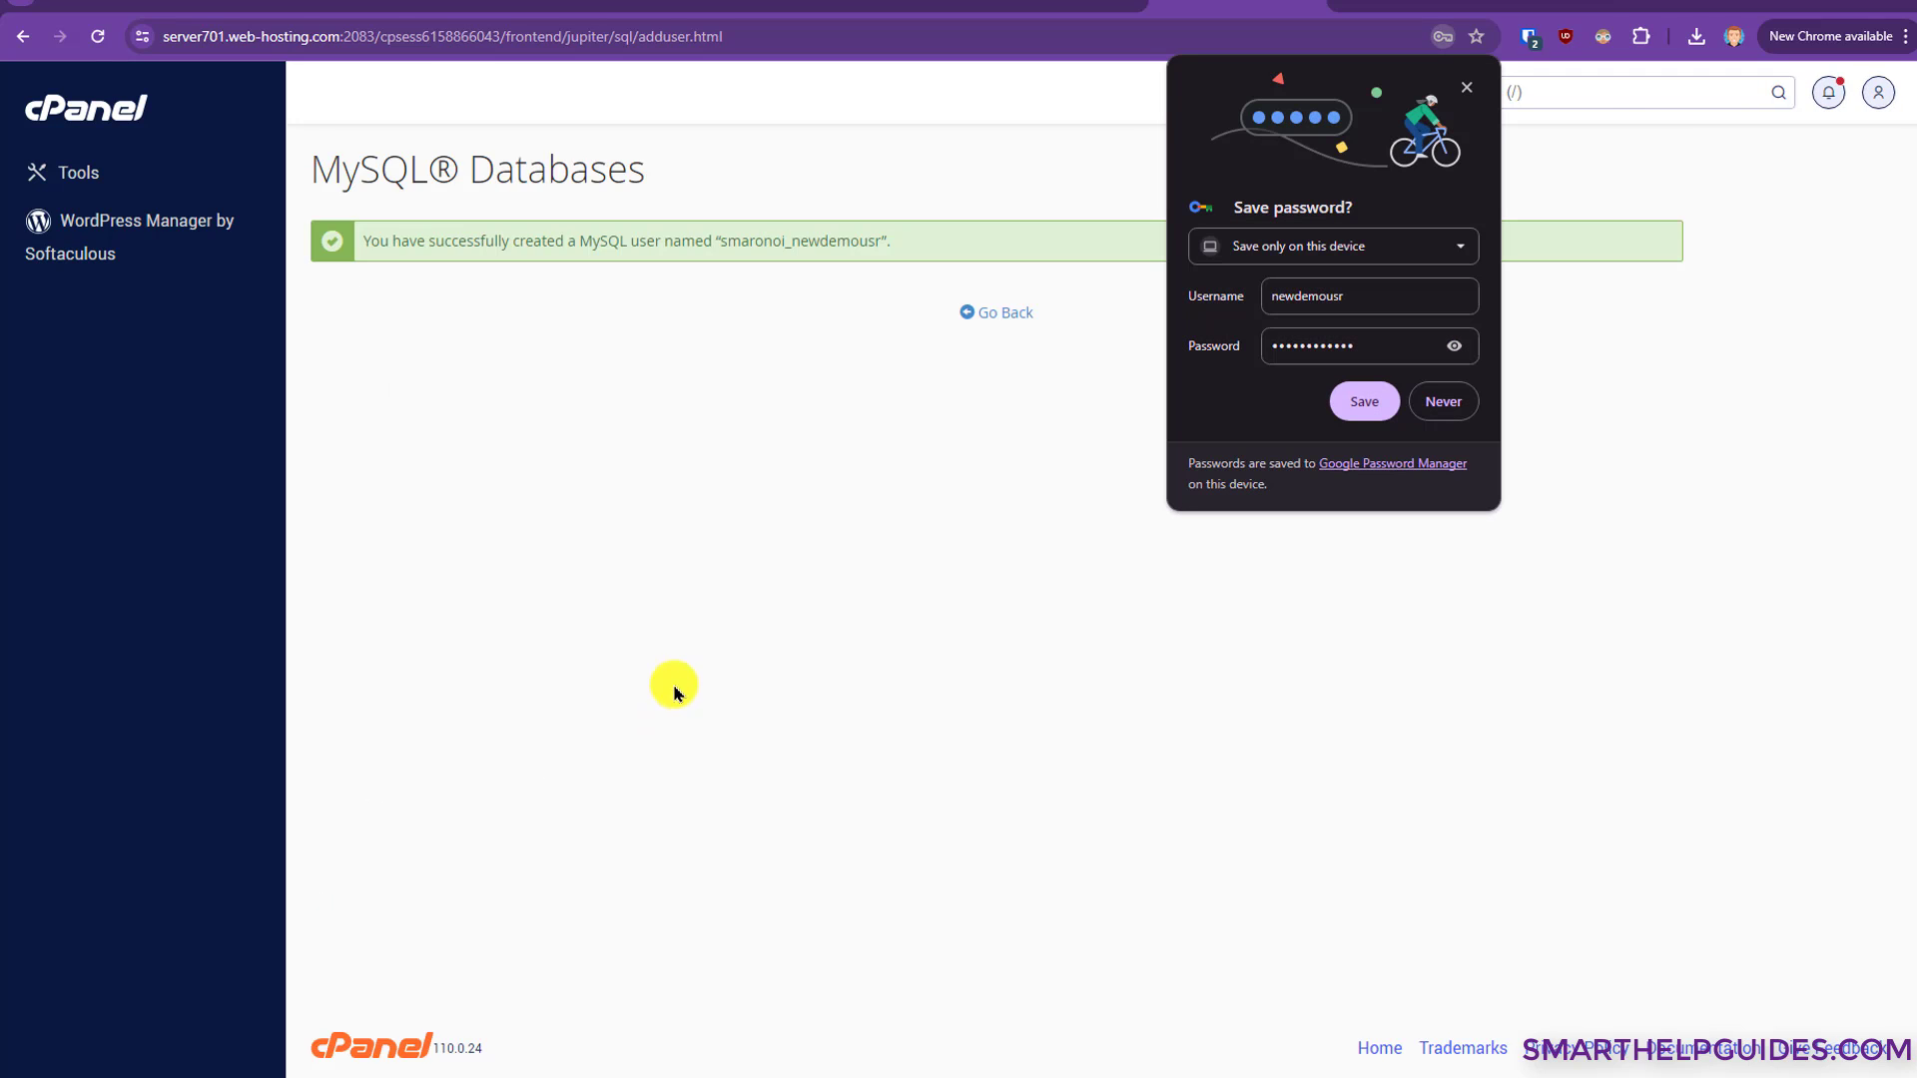
pyautogui.click(824, 521)
pyautogui.click(1465, 87)
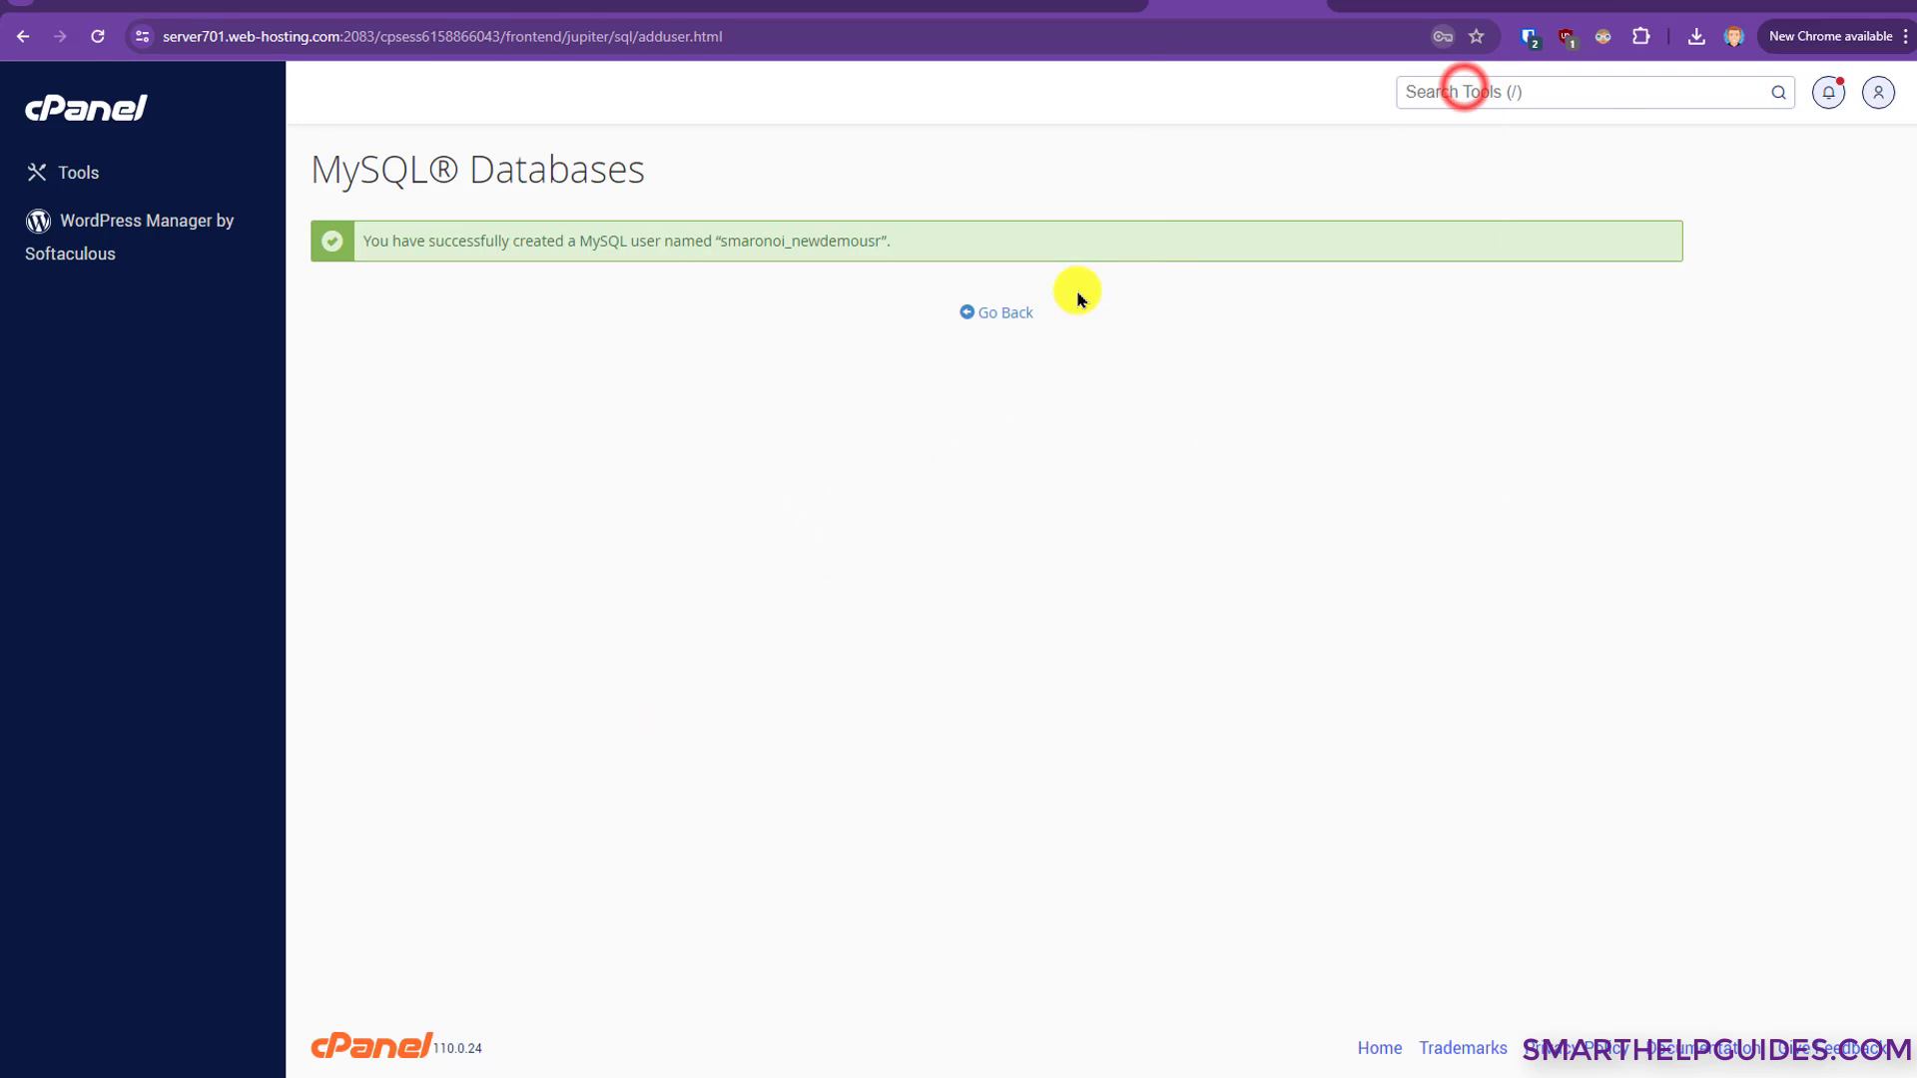
# - Add the user newdemousr to the newdemo database and save it with ALL PRIVILEGES
pyautogui.click(994, 313)
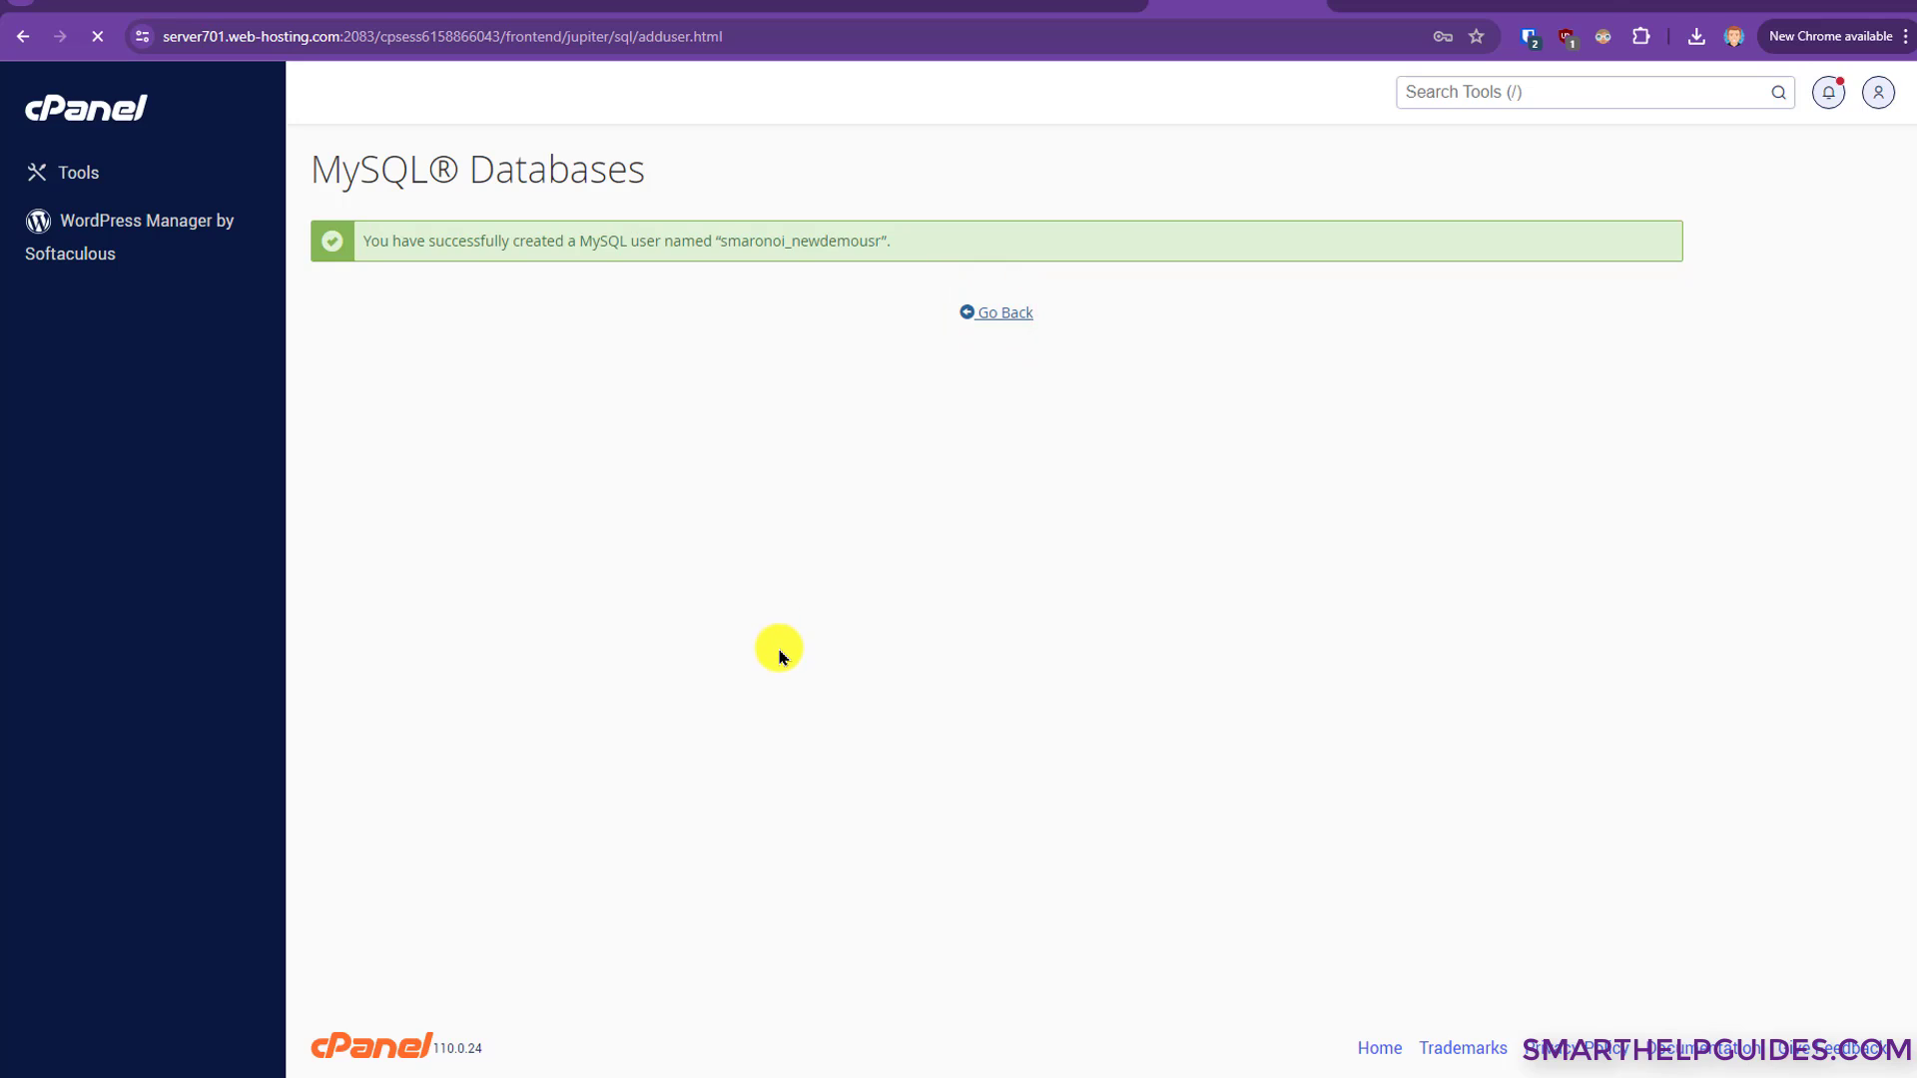
pyautogui.scroll(-5, 781, 653)
pyautogui.scroll(-5, 783, 659)
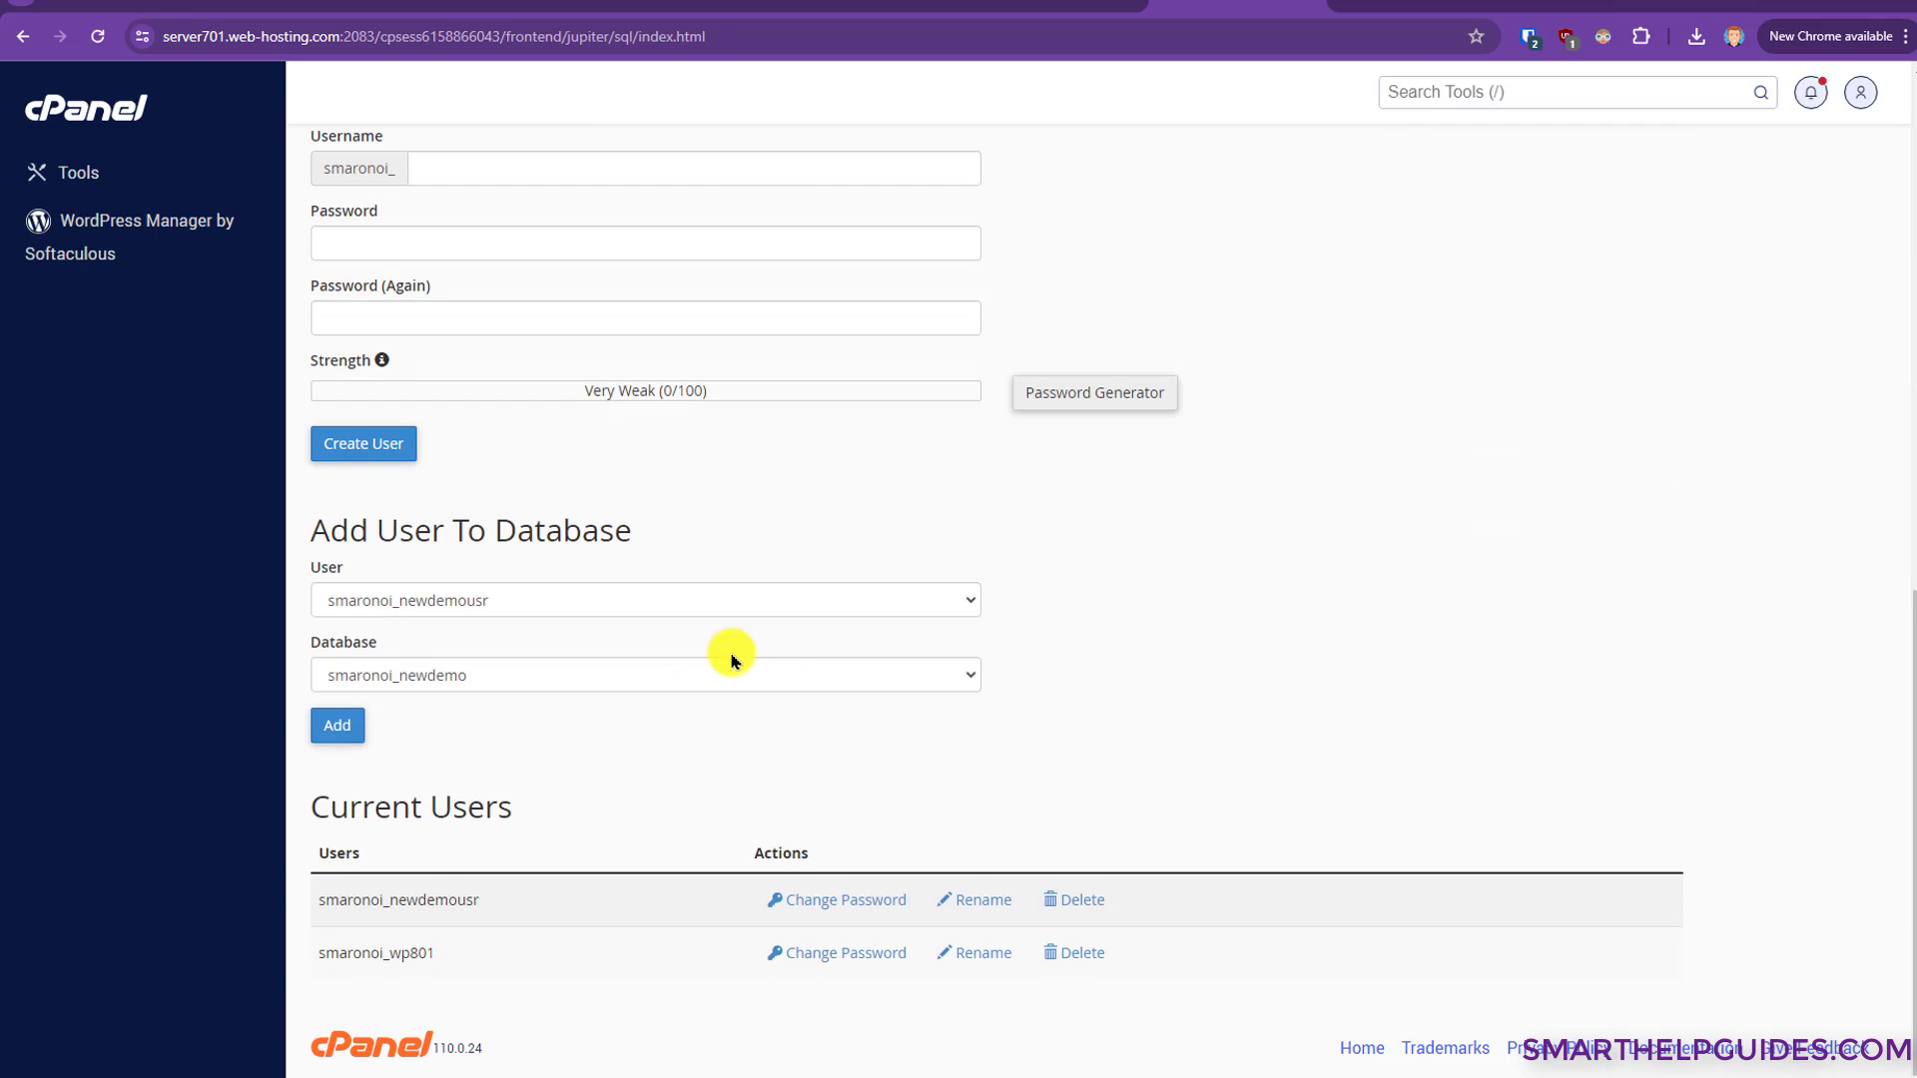
pyautogui.click(419, 603)
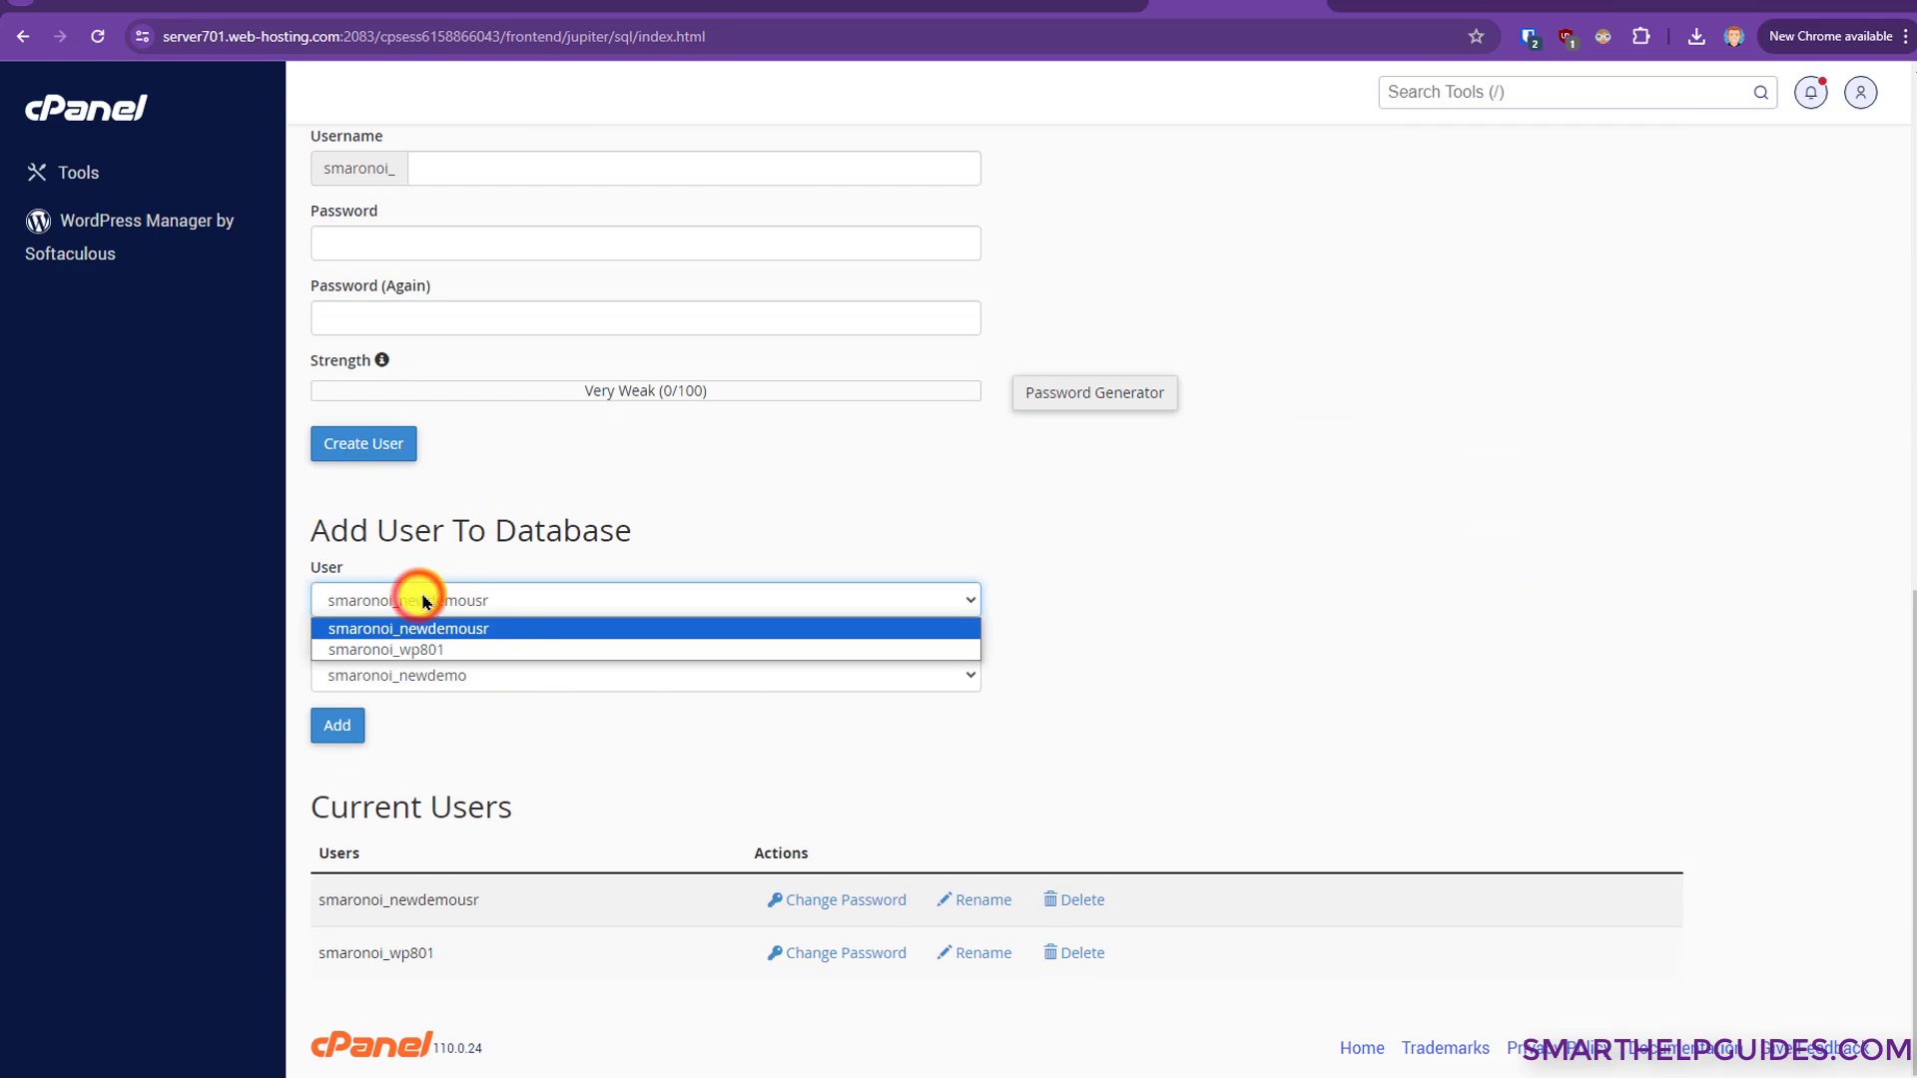
pyautogui.click(462, 629)
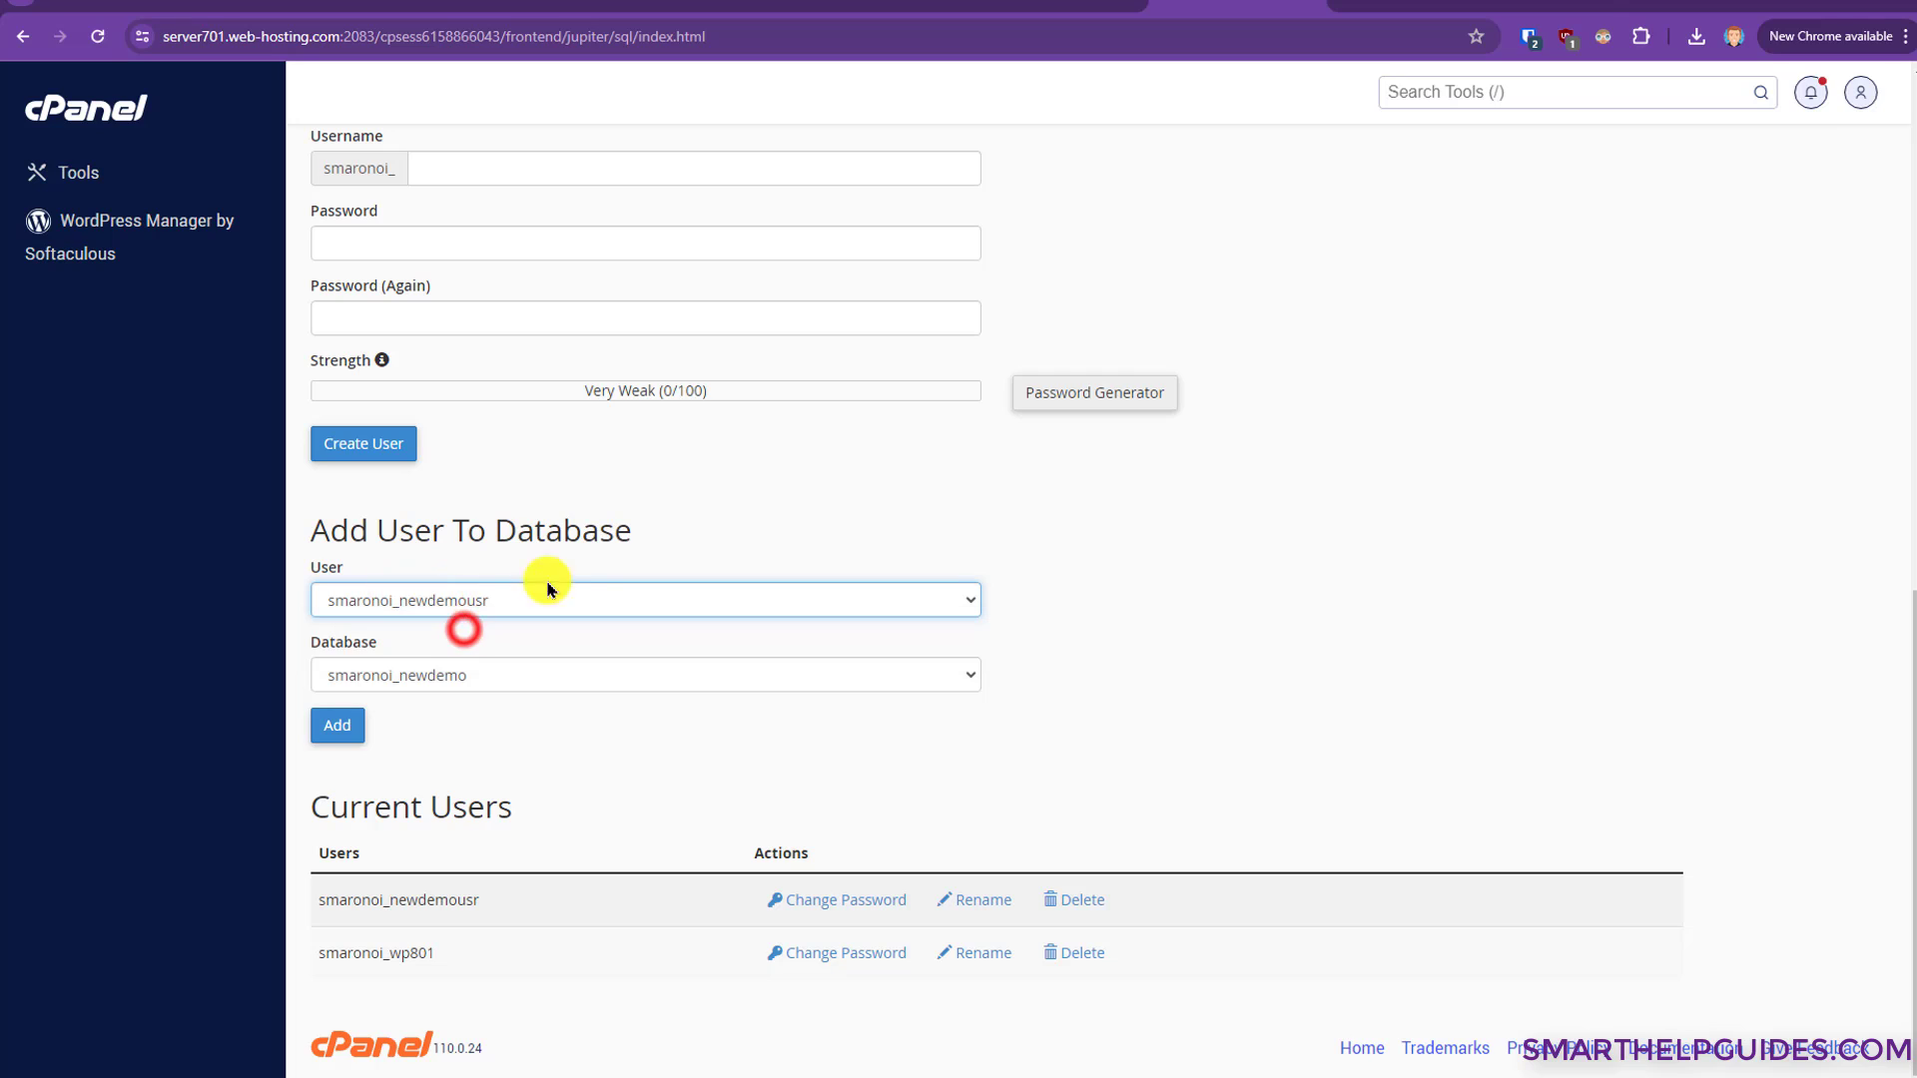
pyautogui.click(489, 671)
pyautogui.click(481, 695)
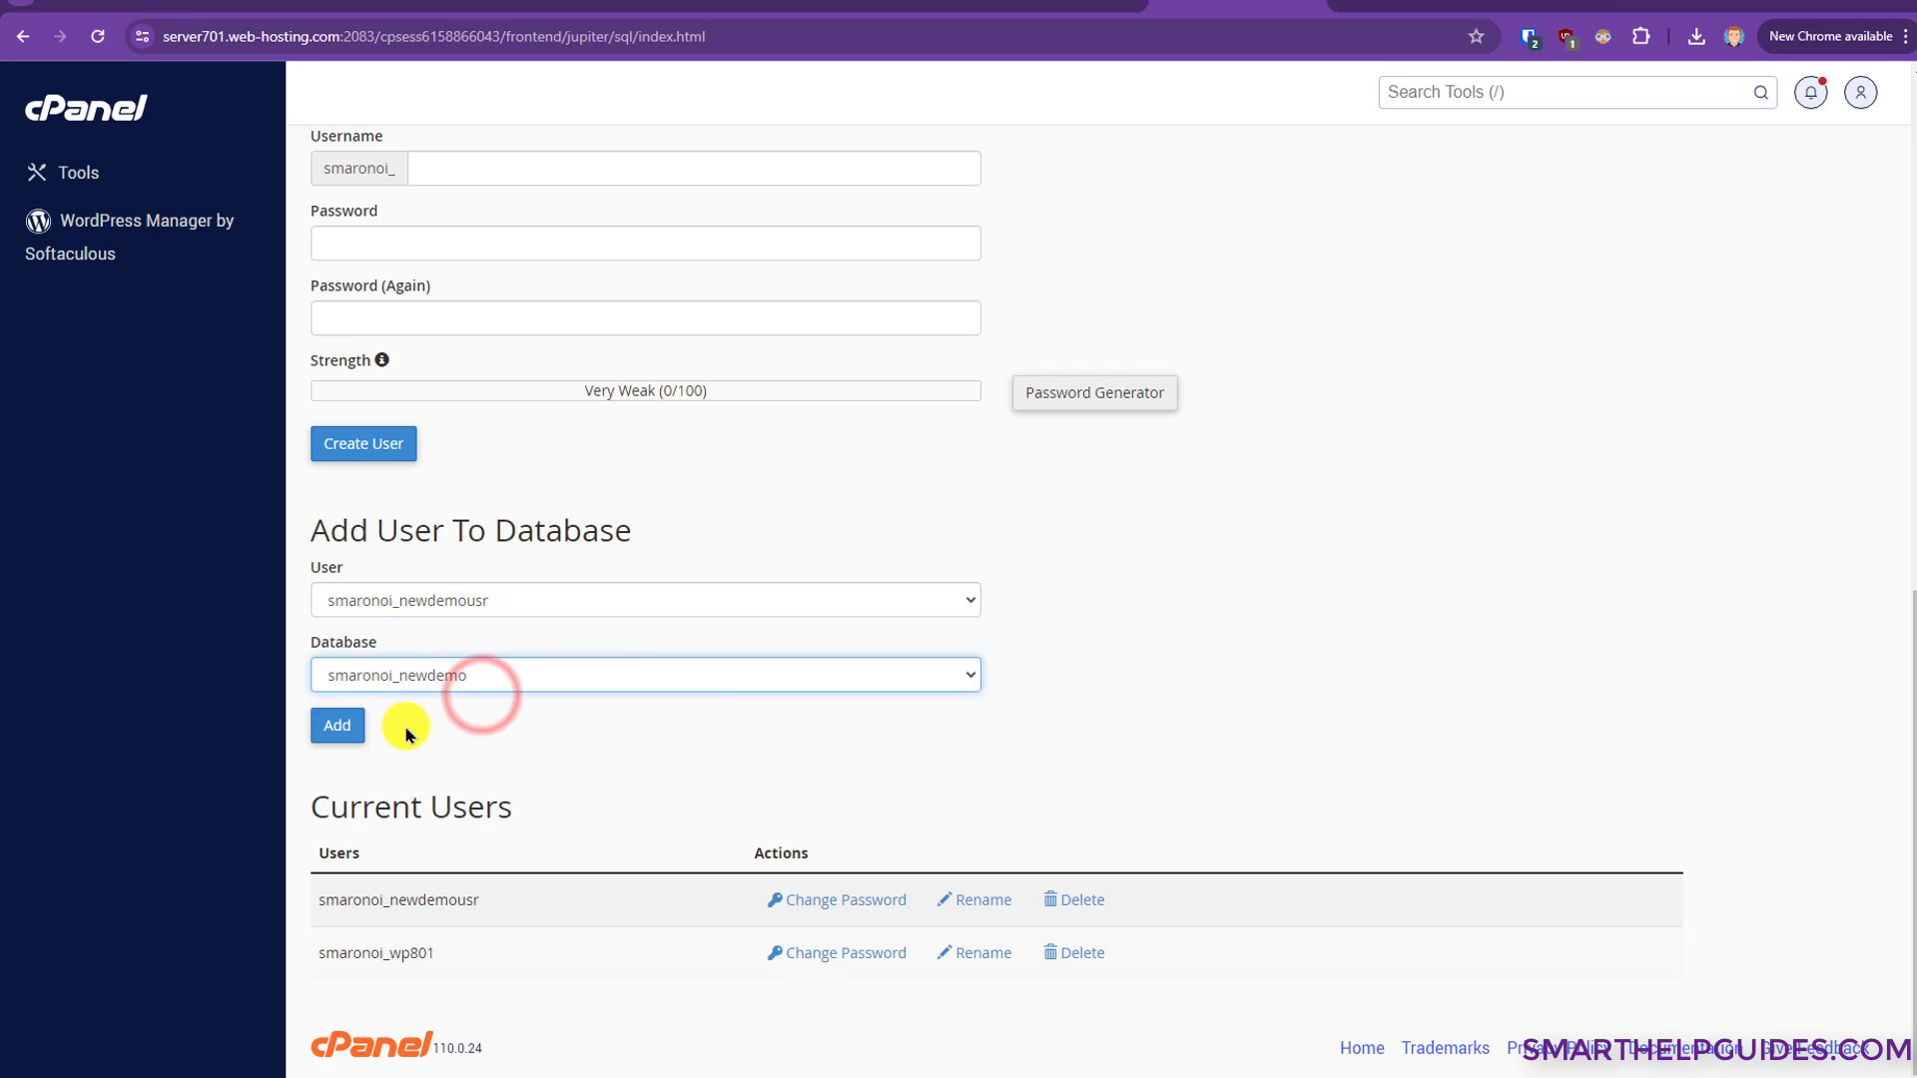
pyautogui.click(337, 724)
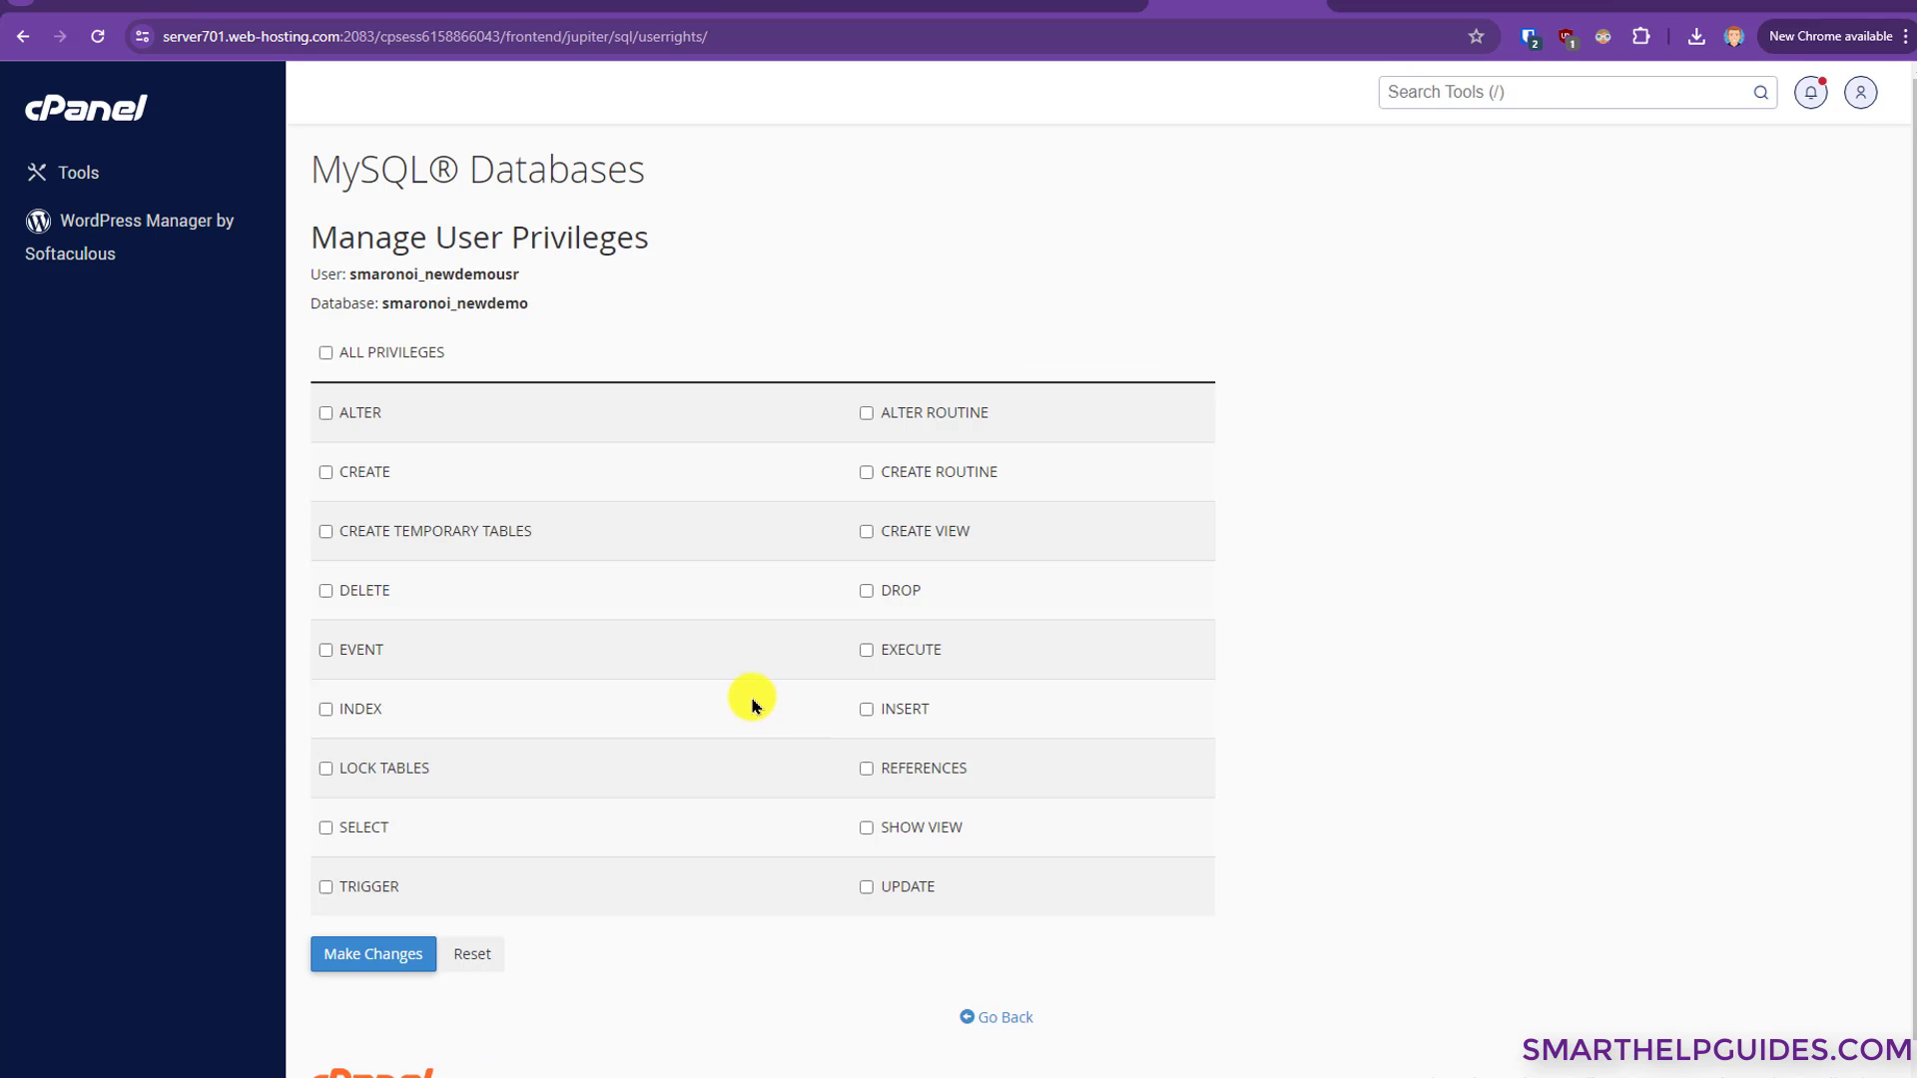
pyautogui.click(325, 353)
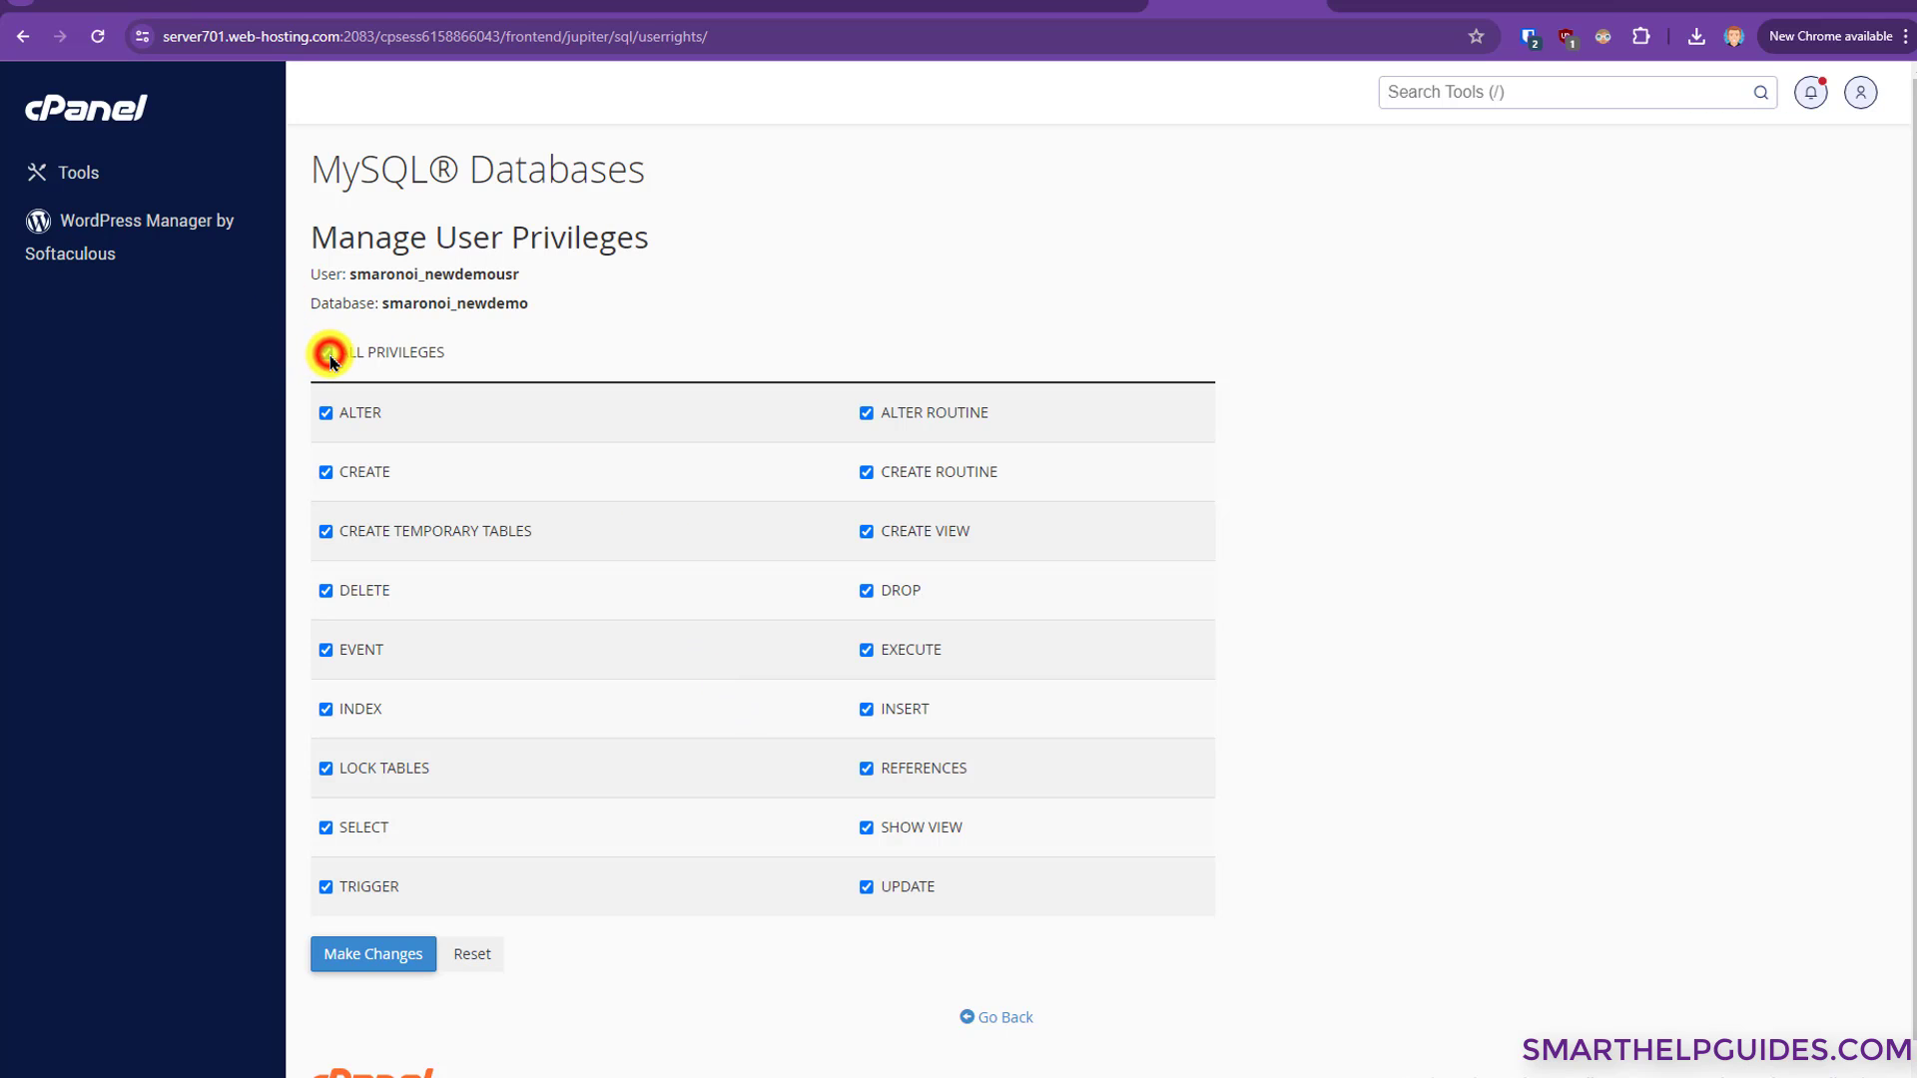
pyautogui.click(373, 953)
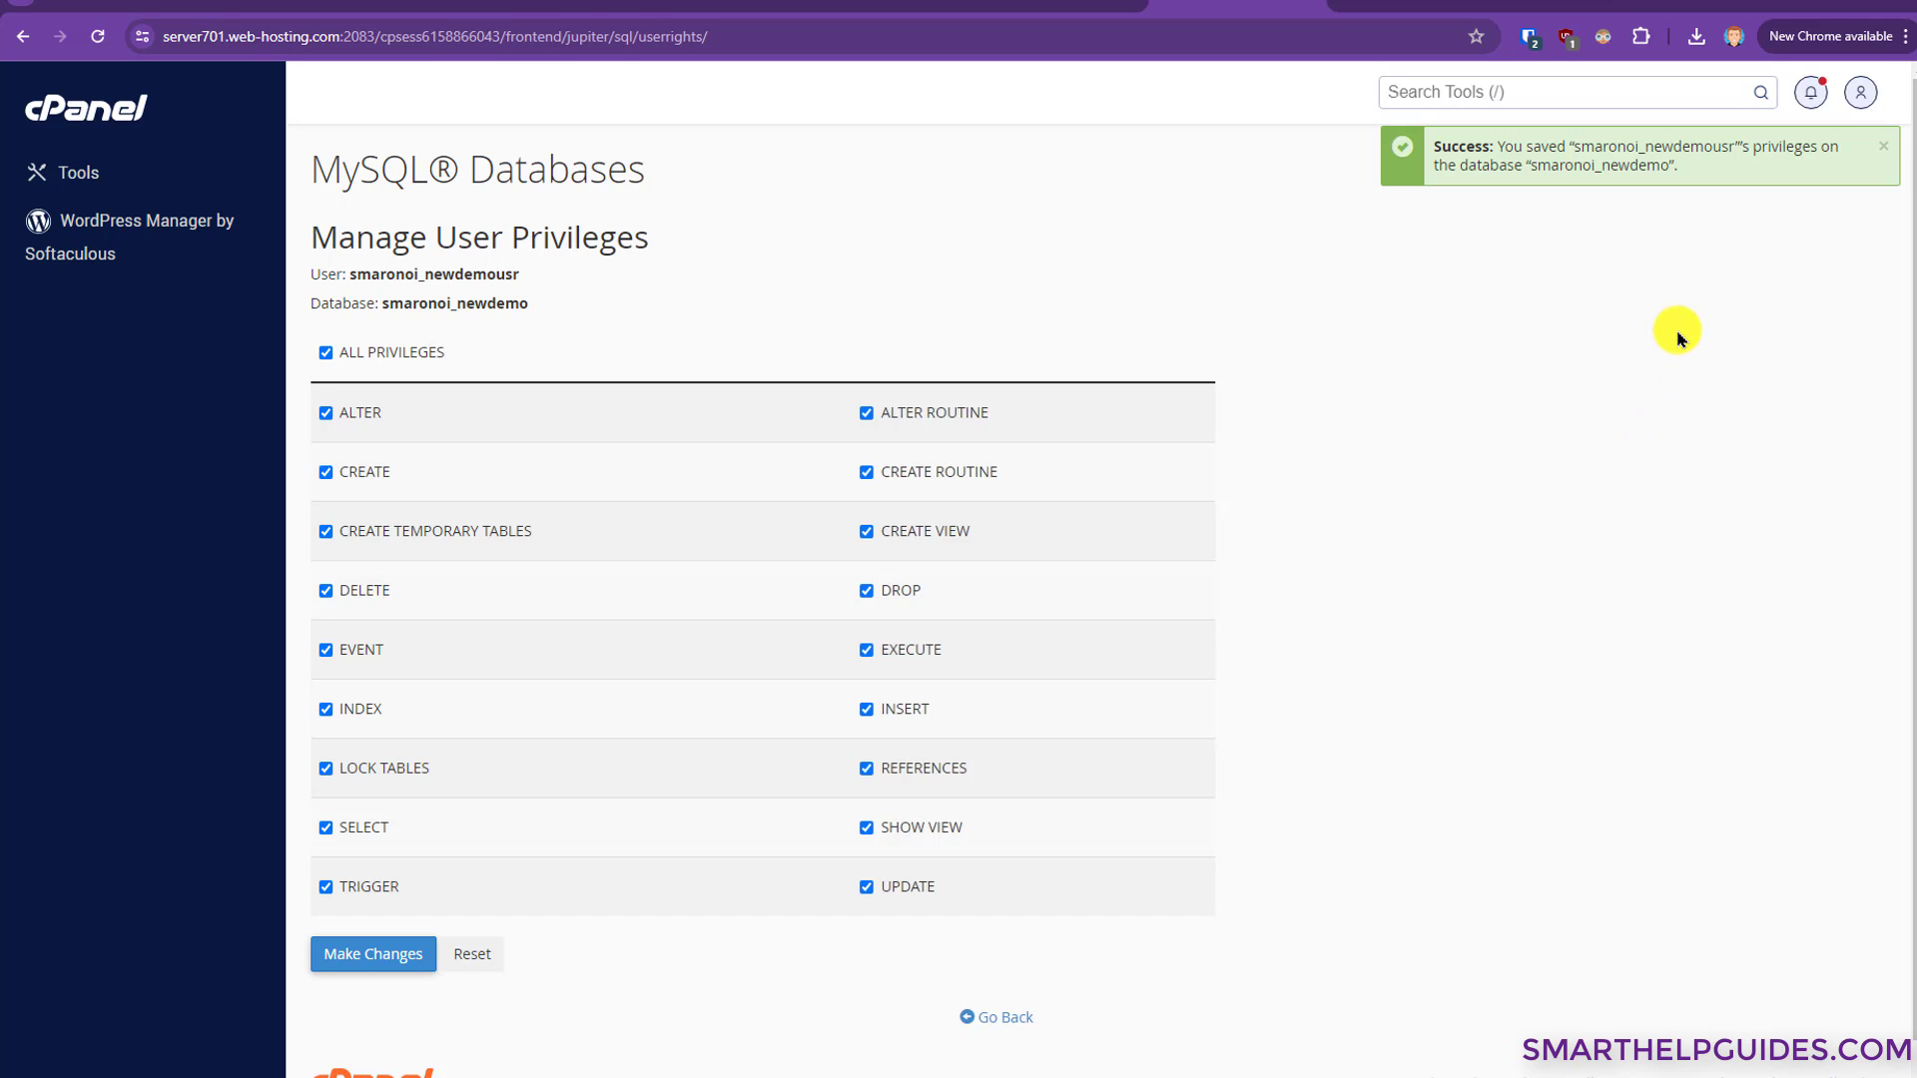
# - Switch to the Duplicator installer and paste the database user's password into the Database Connection settings
pyautogui.click(1827, 309)
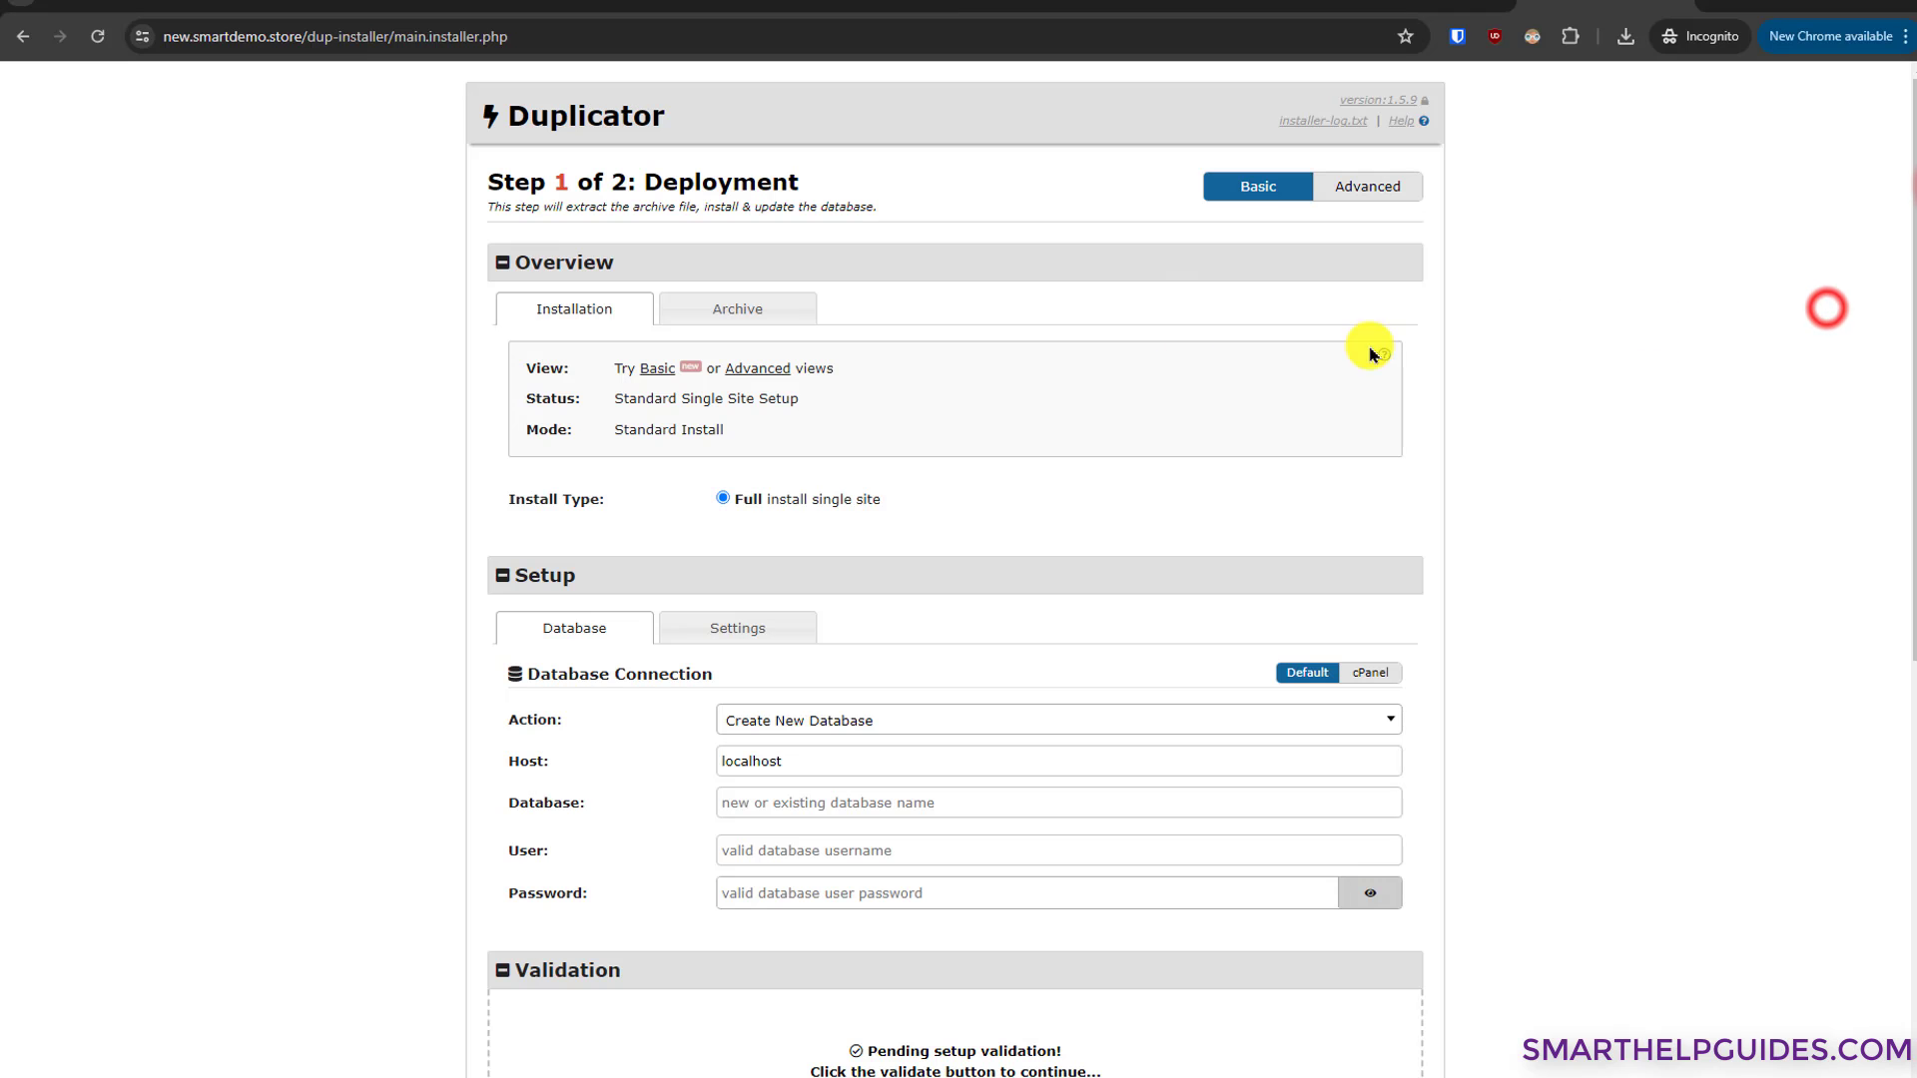
pyautogui.scroll(-2, 978, 645)
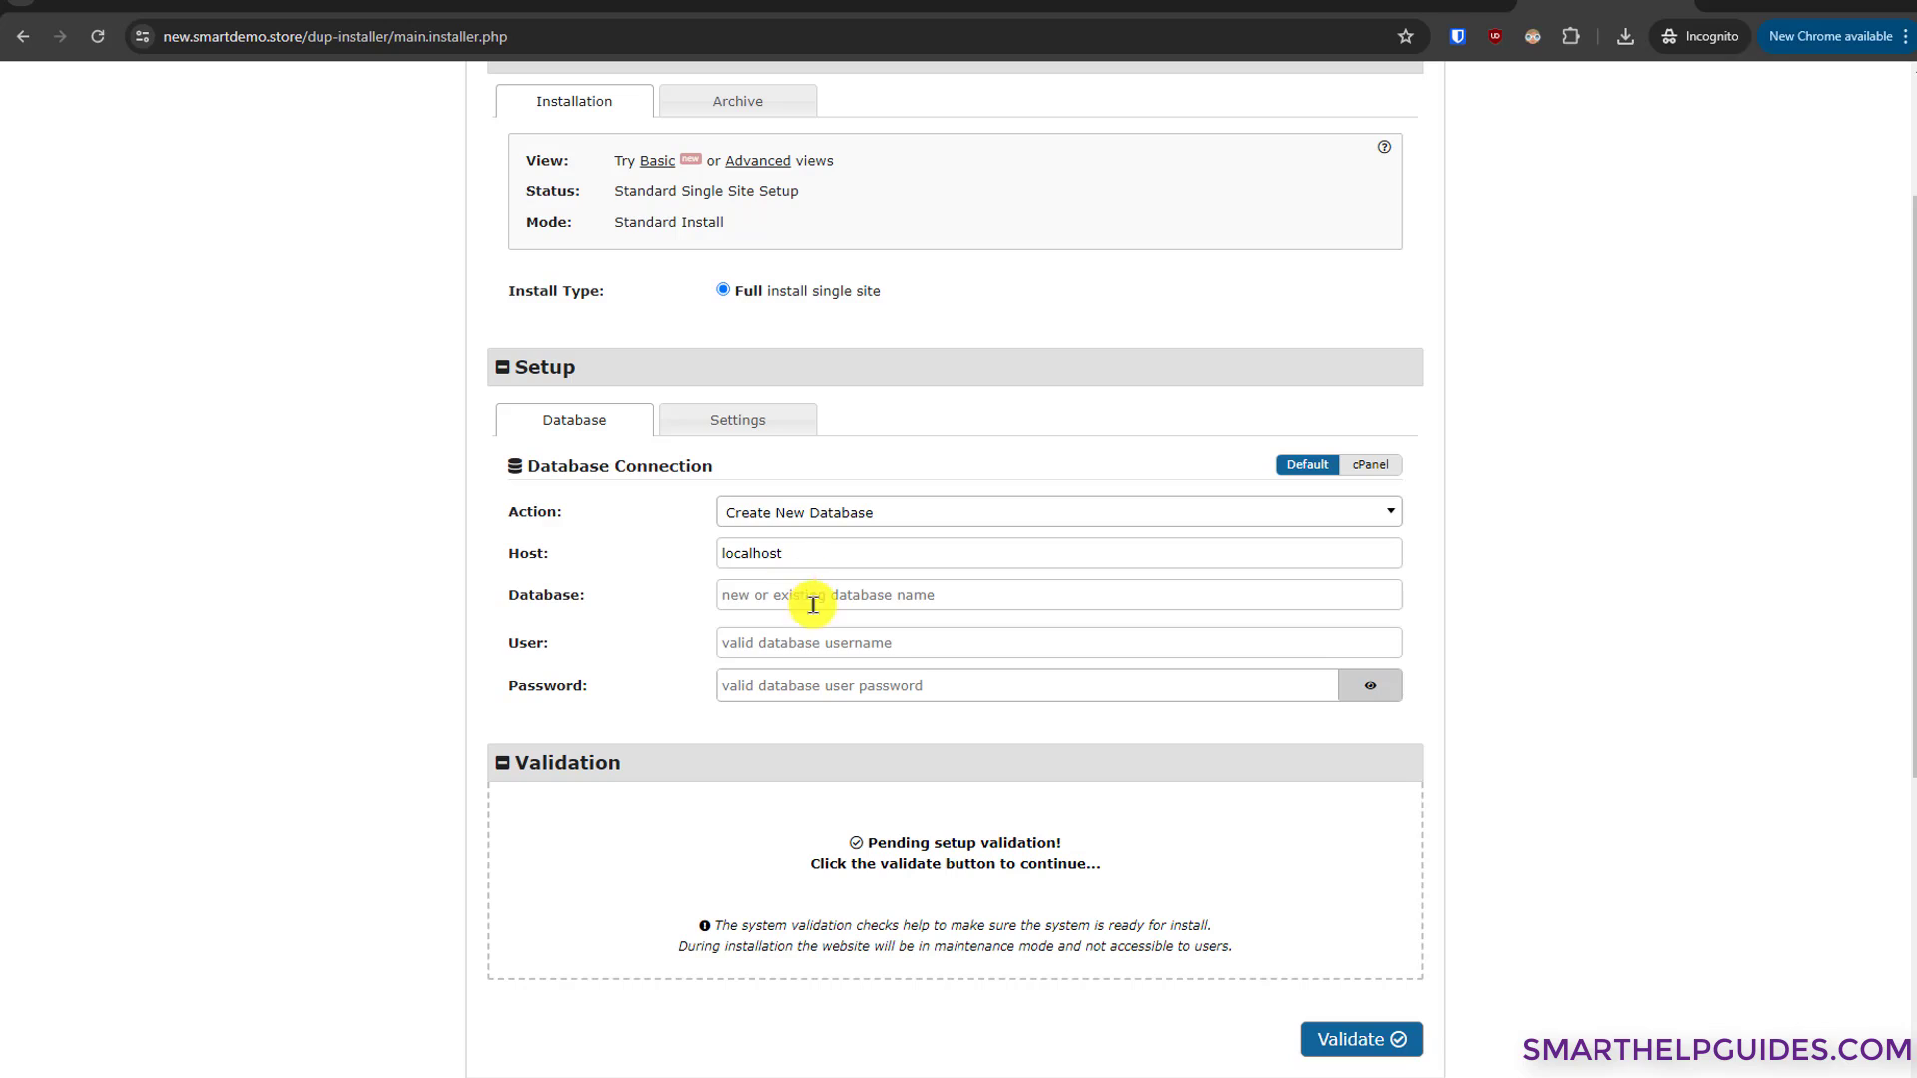
pyautogui.click(790, 686)
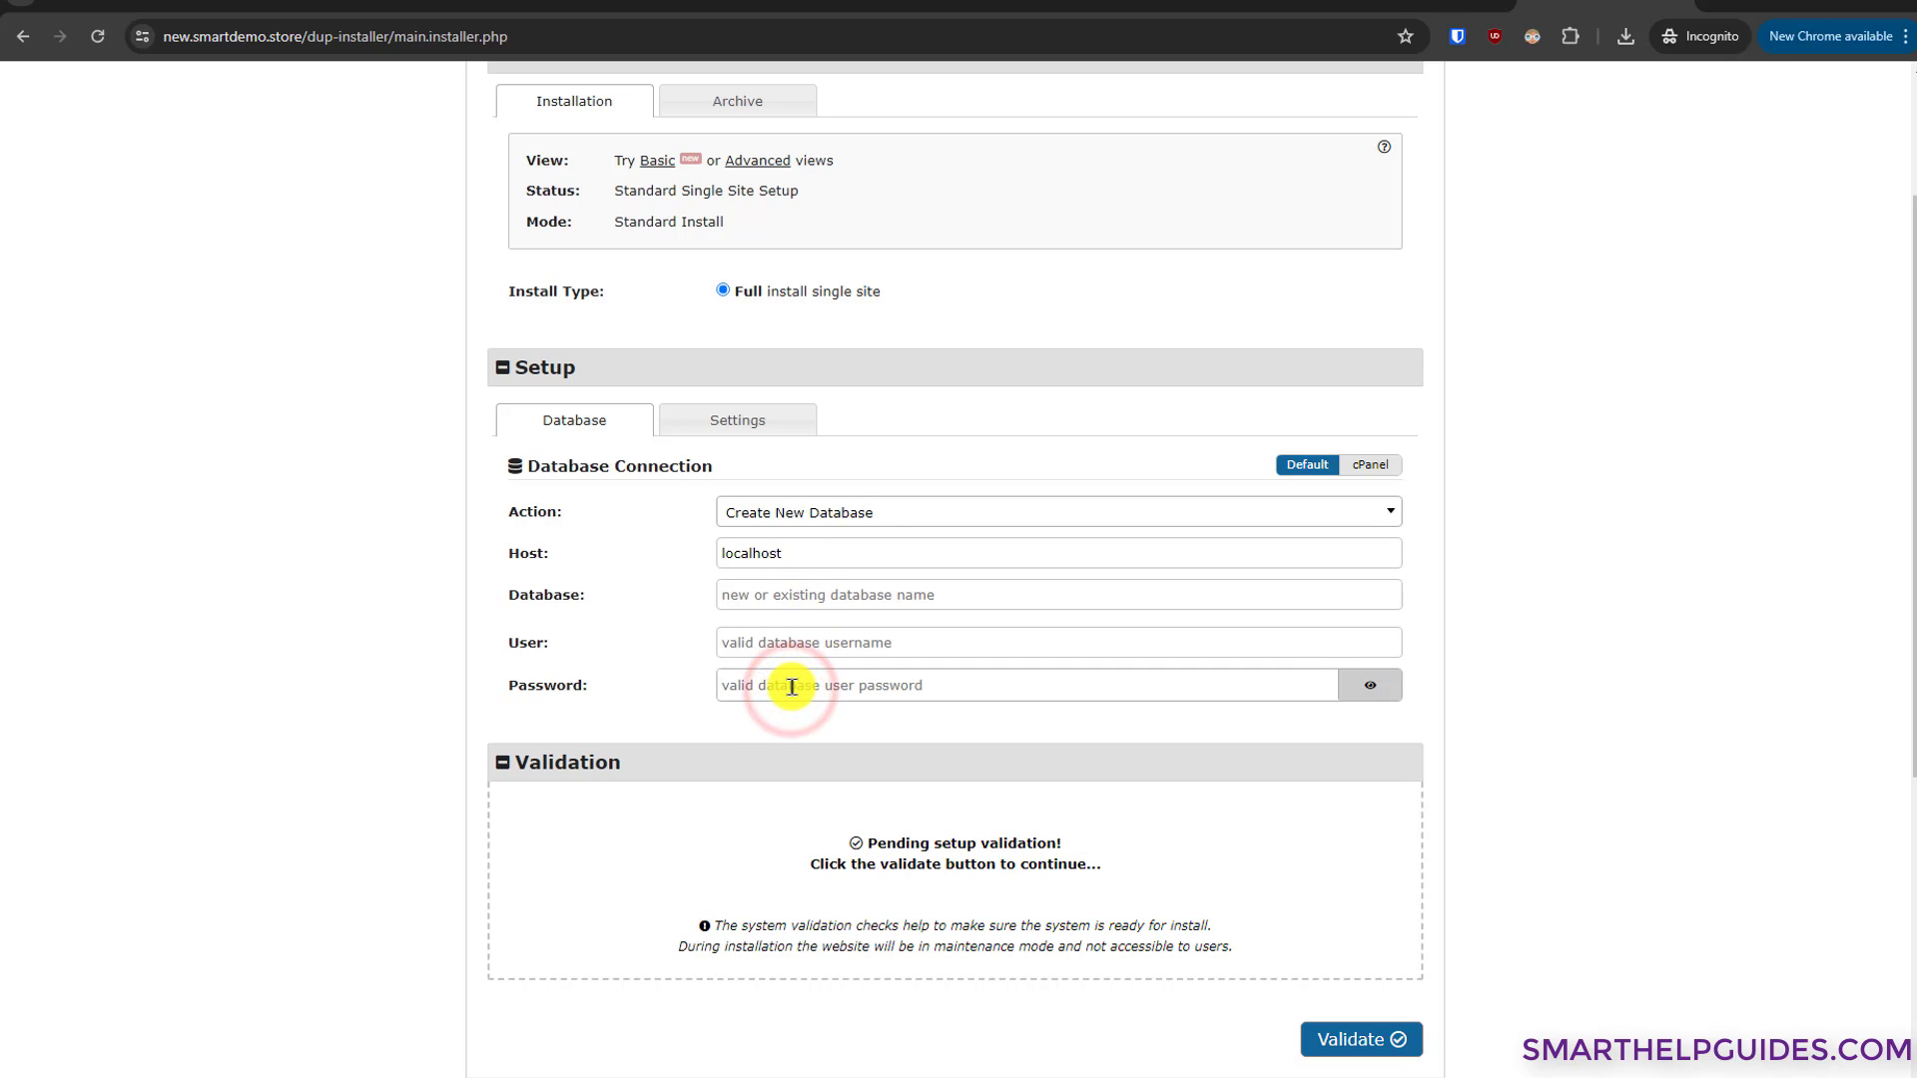
pyautogui.hotkey('ctrl', 'v')
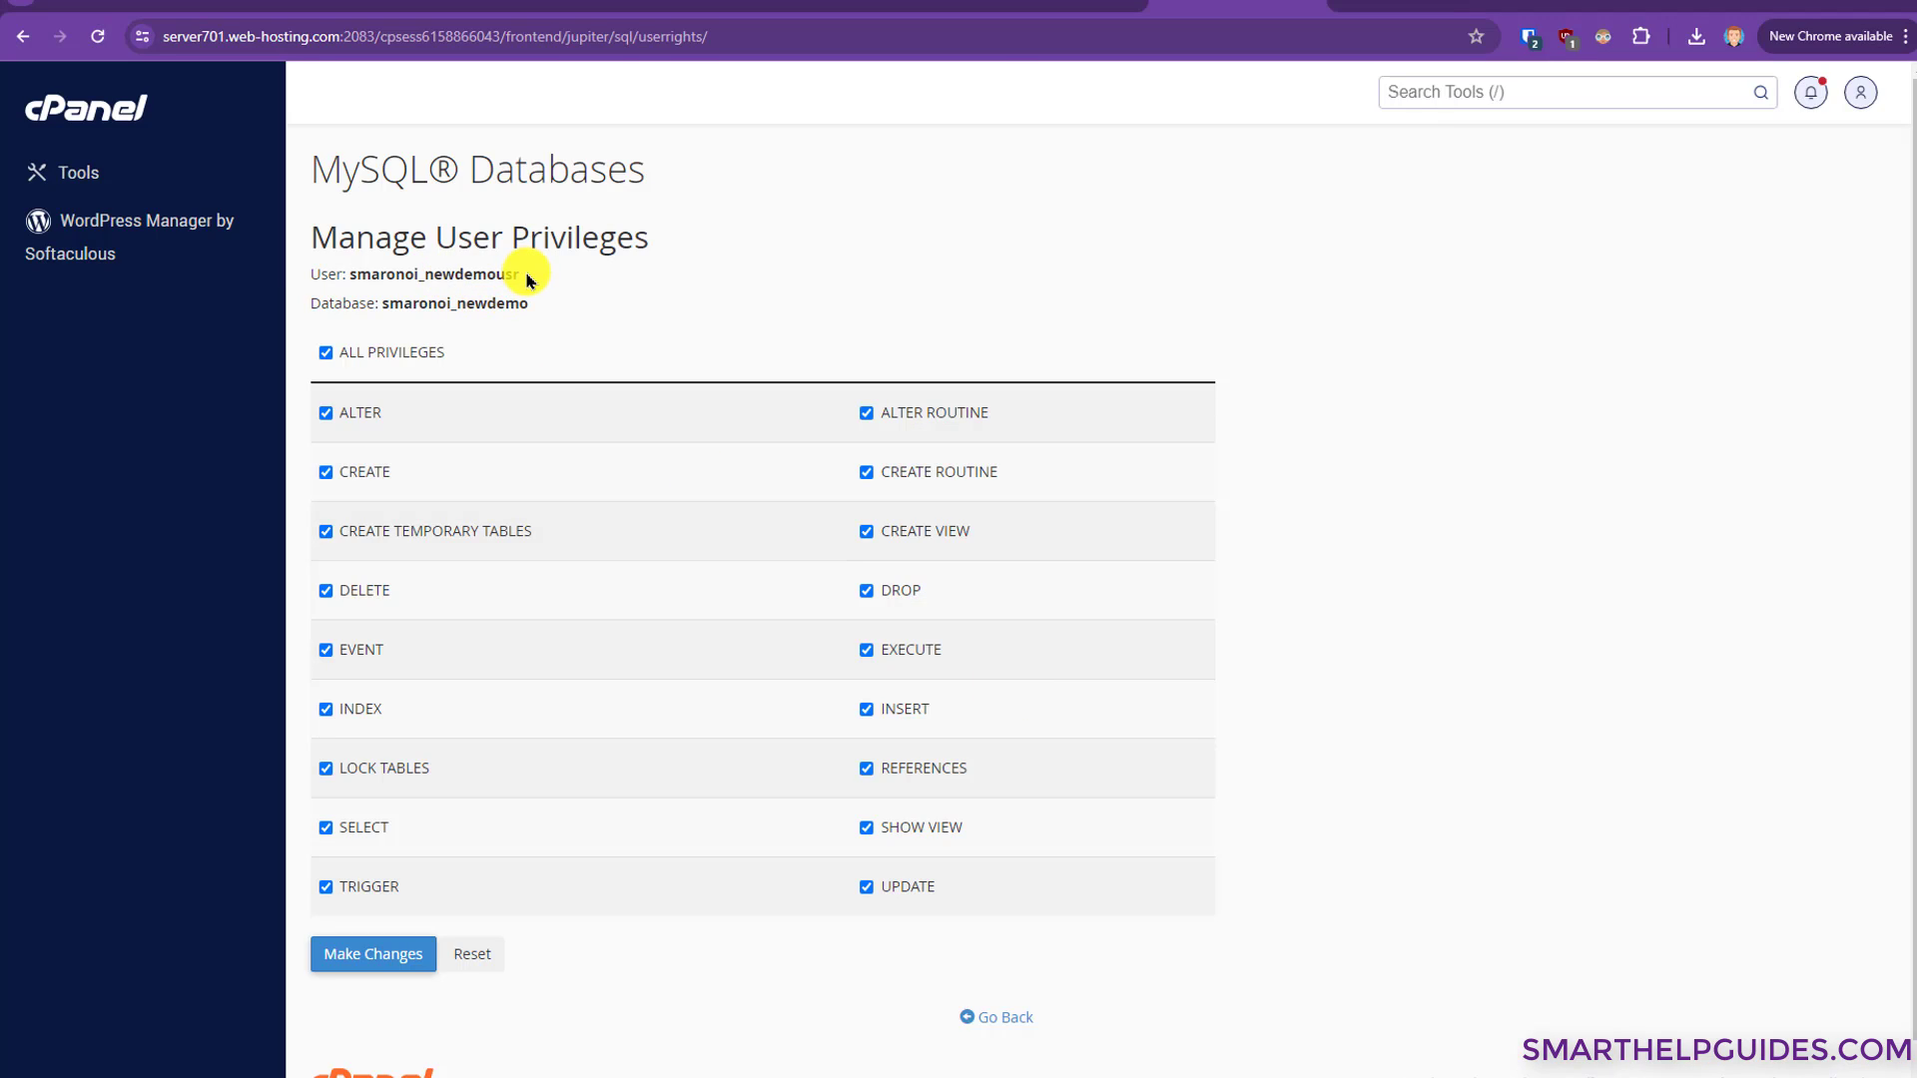
# - Copy the full newdemousr username and newdemo database name from cPanel into the installer's User and Database fields
pyautogui.moveTo(527, 275); pyautogui.dragTo(349, 273)
pyautogui.hotkey('ctrl', 'c')
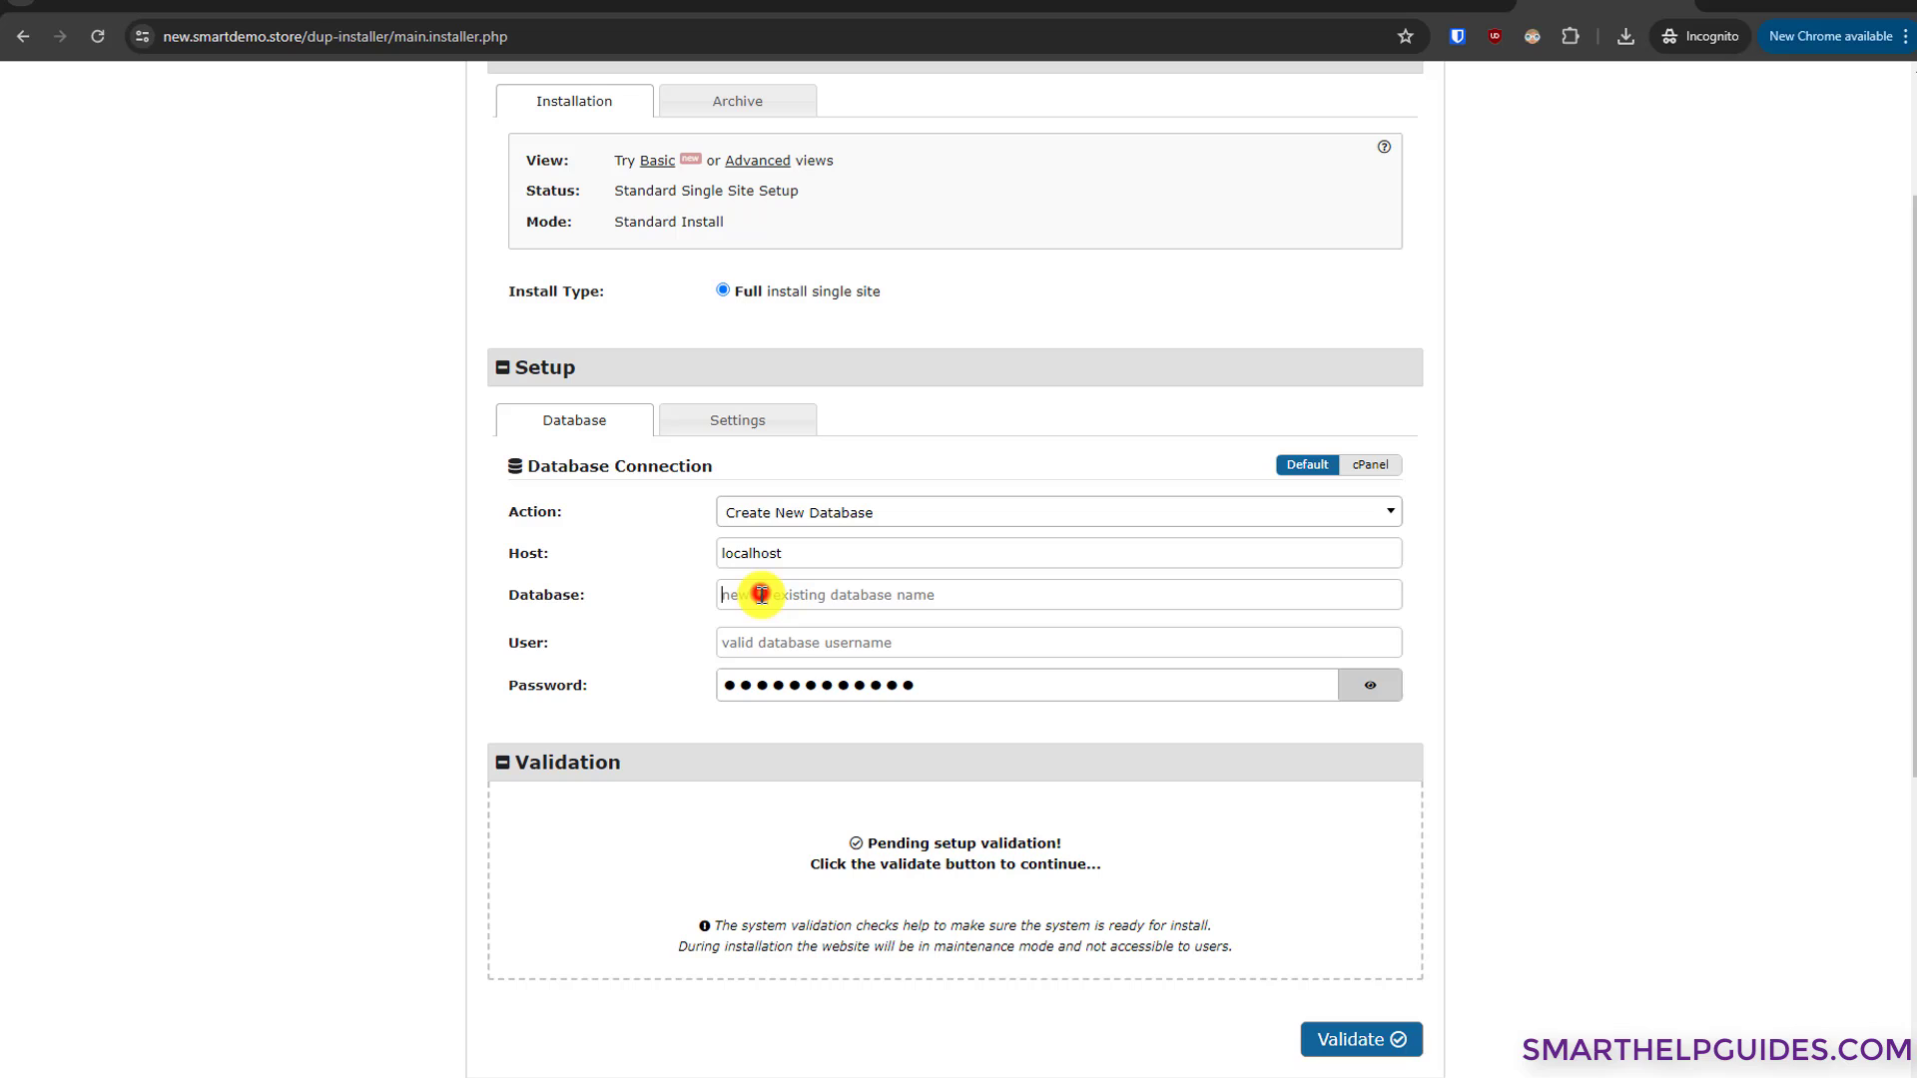
pyautogui.click(761, 593)
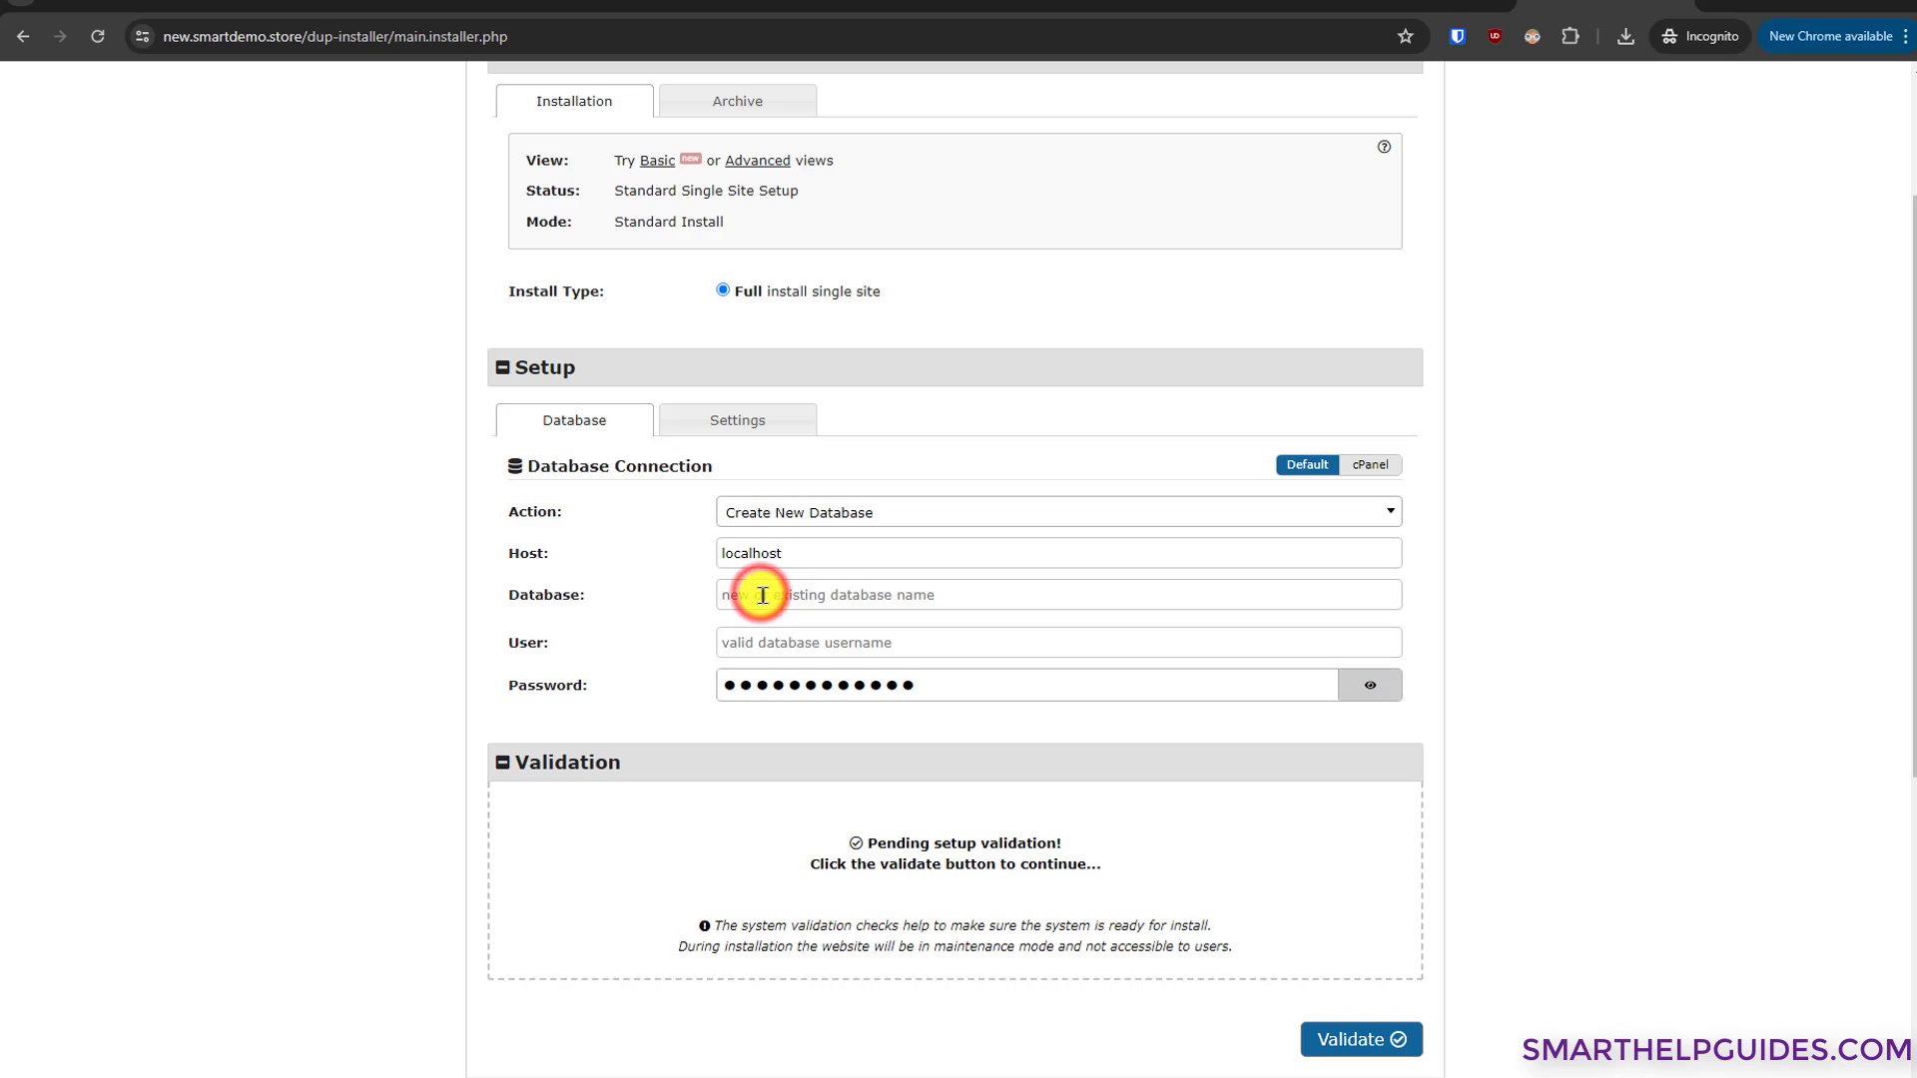
pyautogui.click(795, 640)
pyautogui.hotkey('ctrl', 'v')
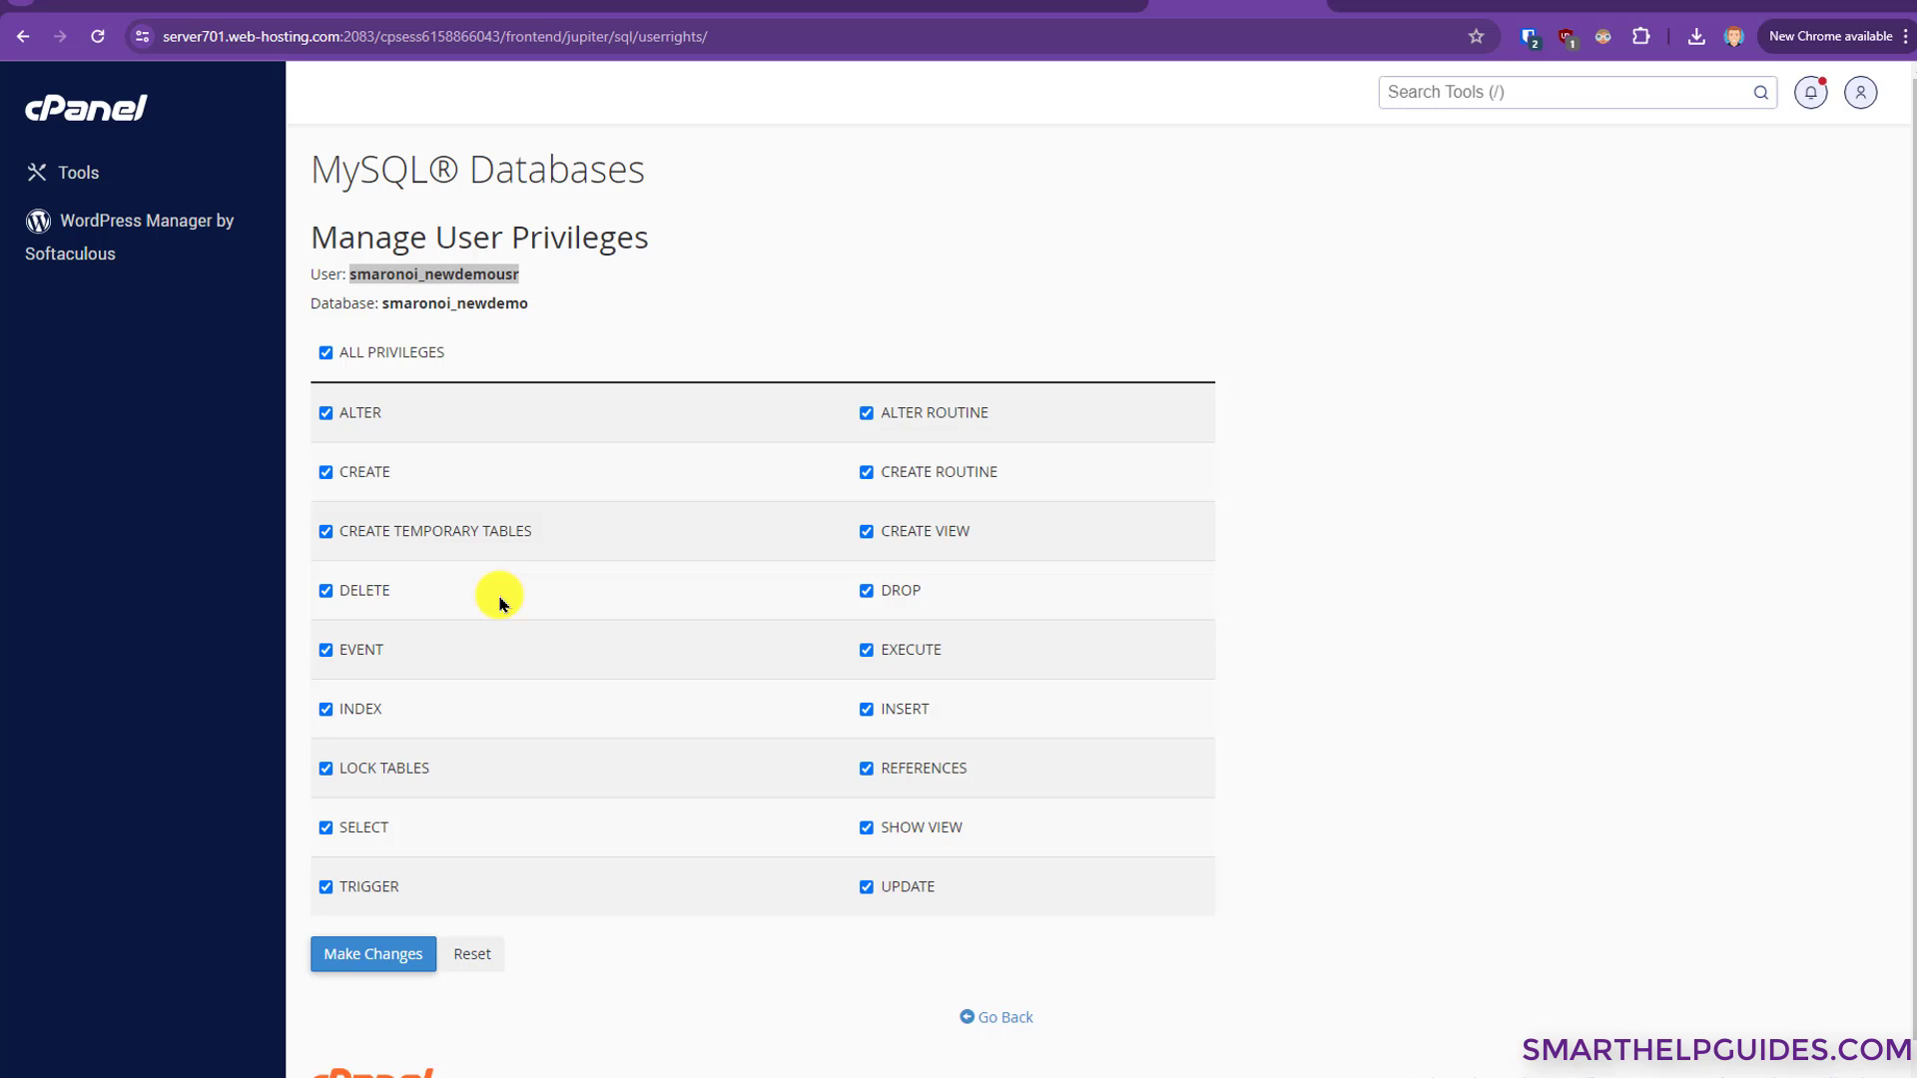
pyautogui.moveTo(527, 303)
pyautogui.mouseDown()
pyautogui.moveTo(363, 308)
pyautogui.moveTo(383, 317)
pyautogui.mouseUp()
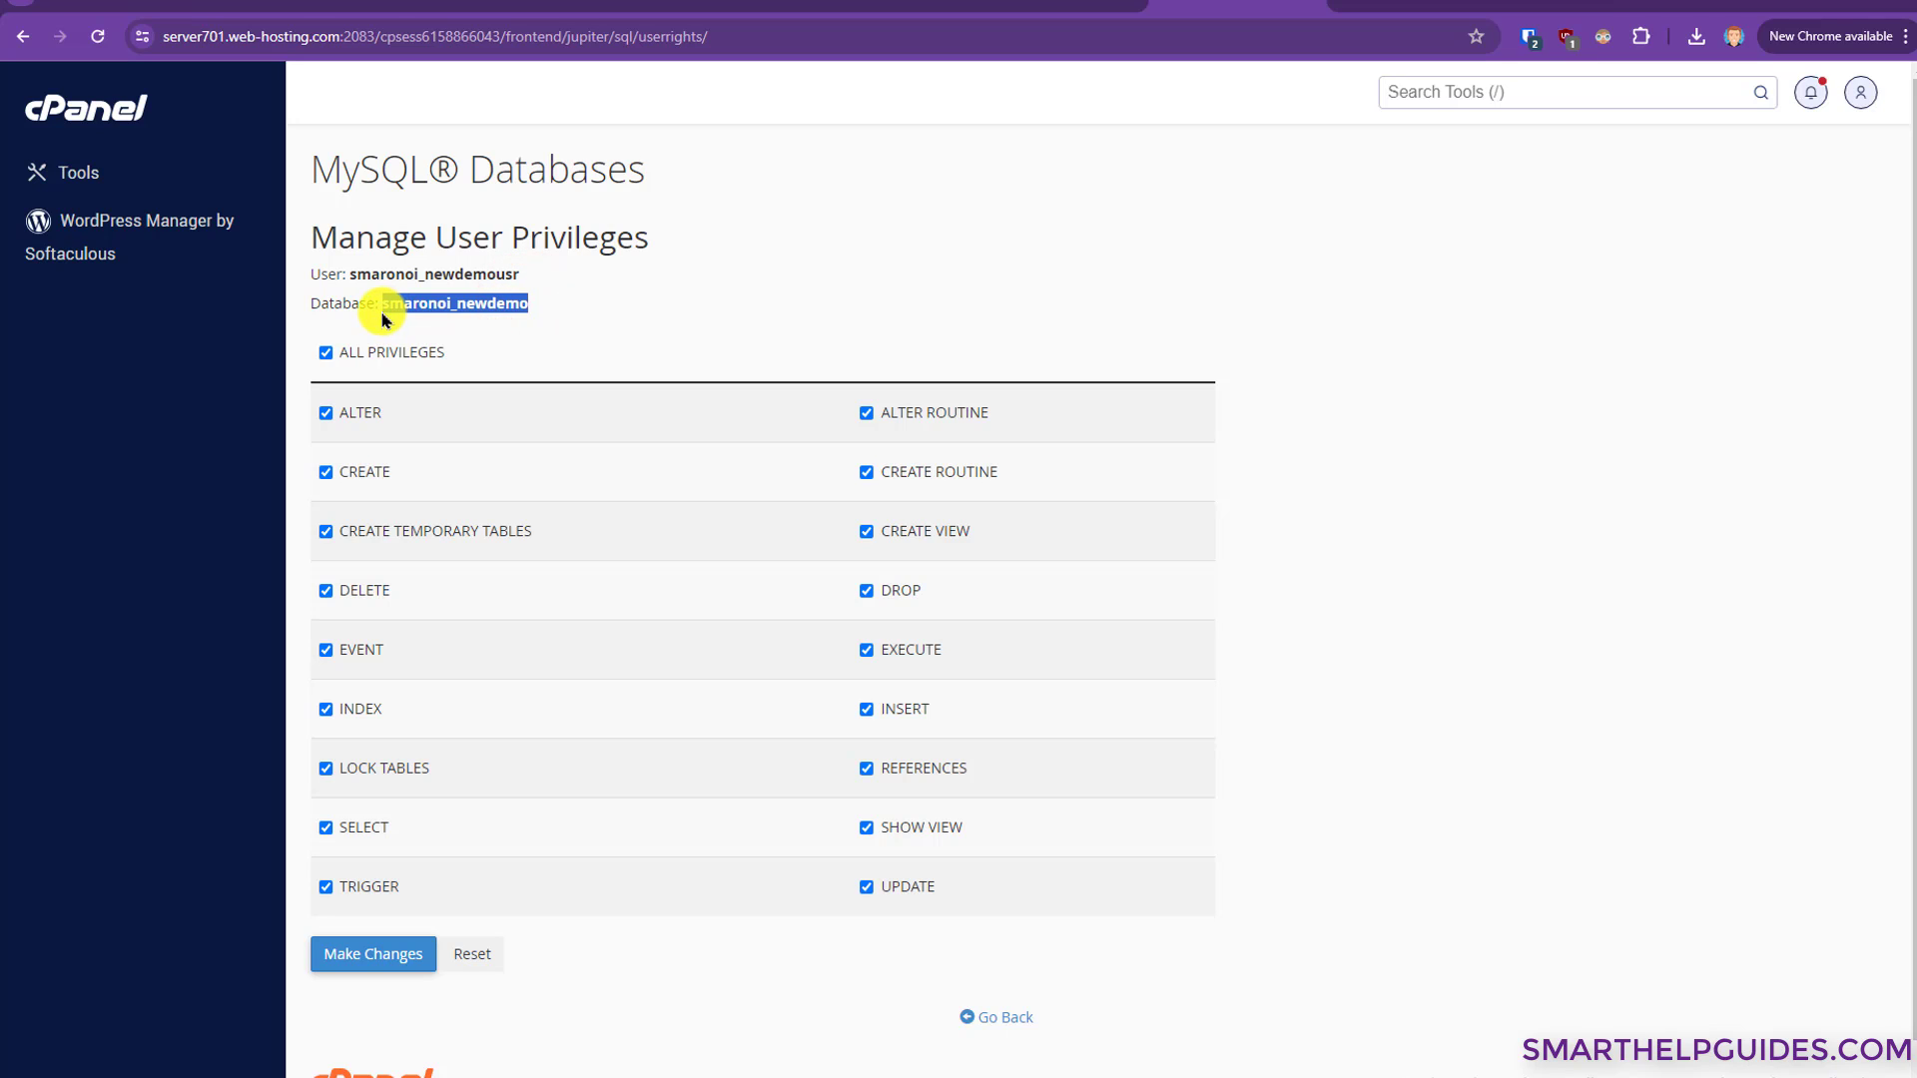
pyautogui.write('smaronoi_newdemo')
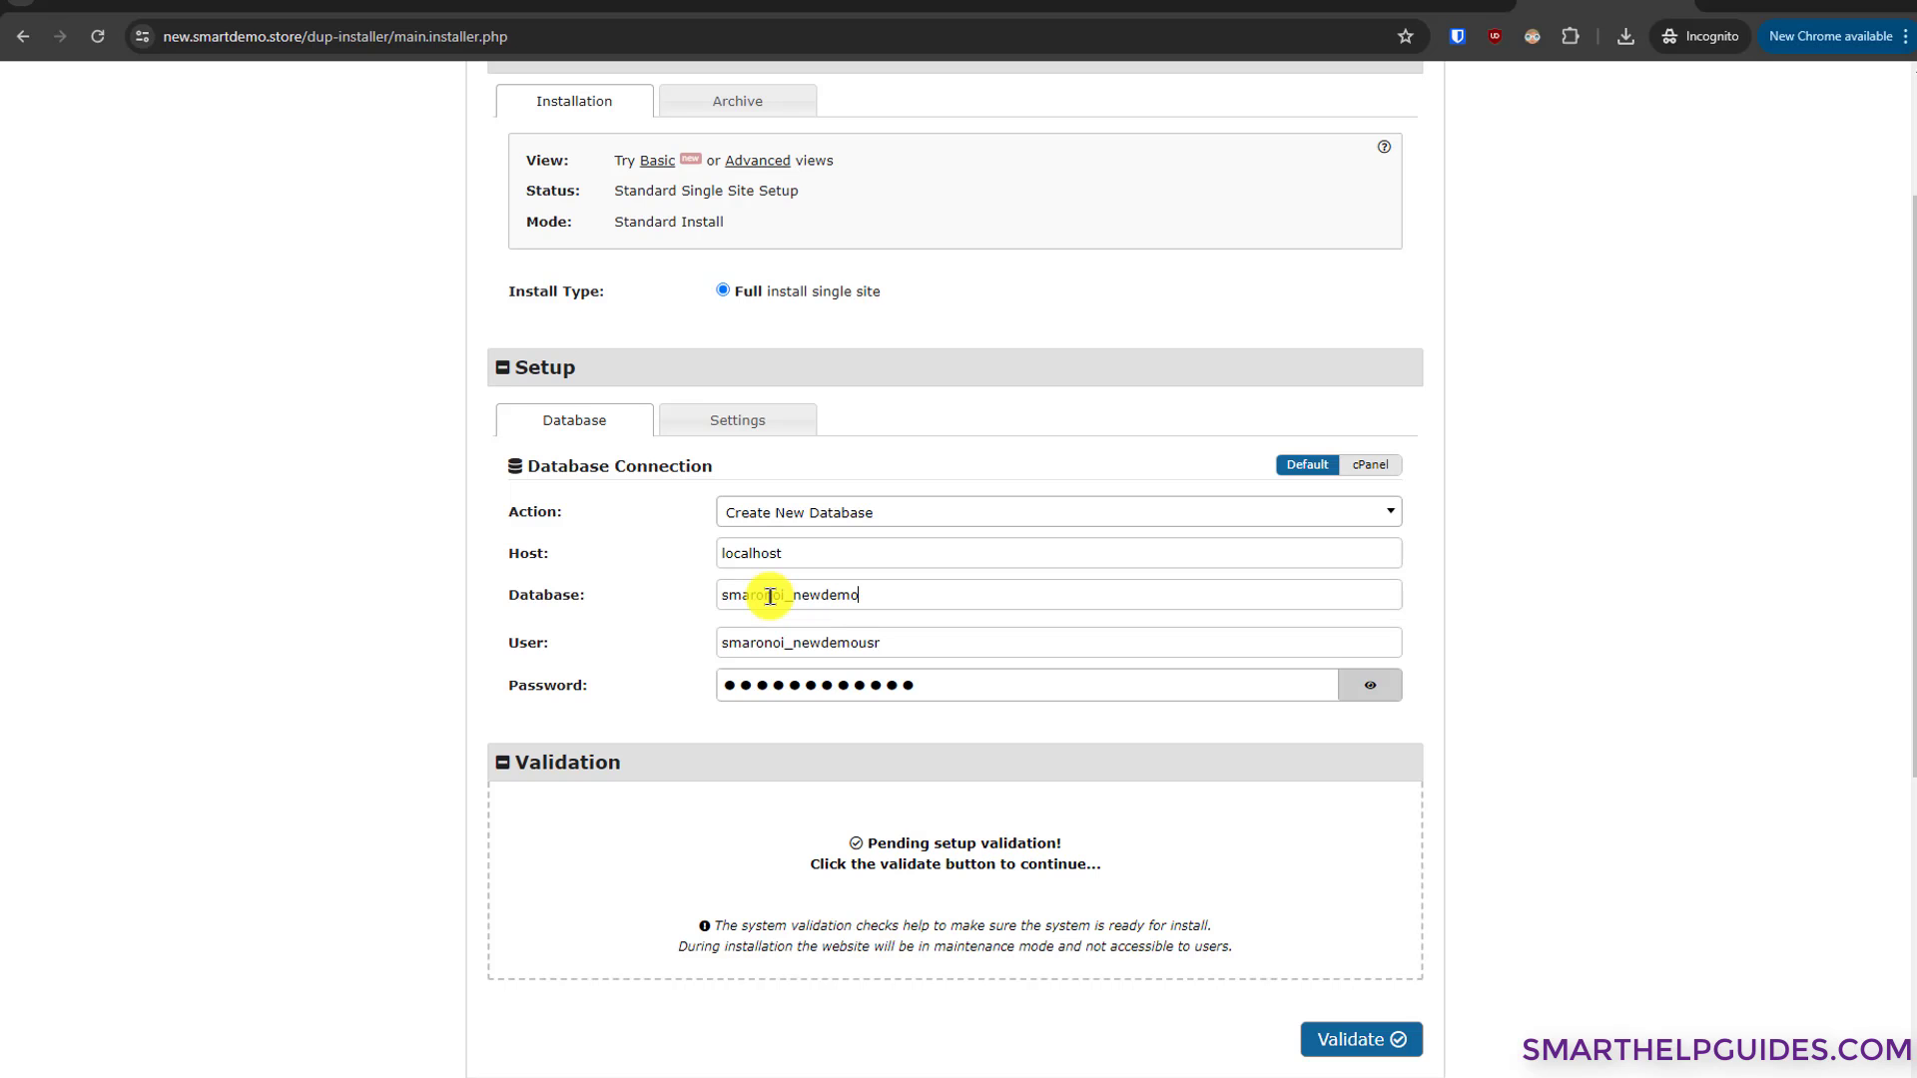
# - Check the site title, new site URL and new path in the installer's settings and return to the database setup
pyautogui.scroll(-2, 1604, 678)
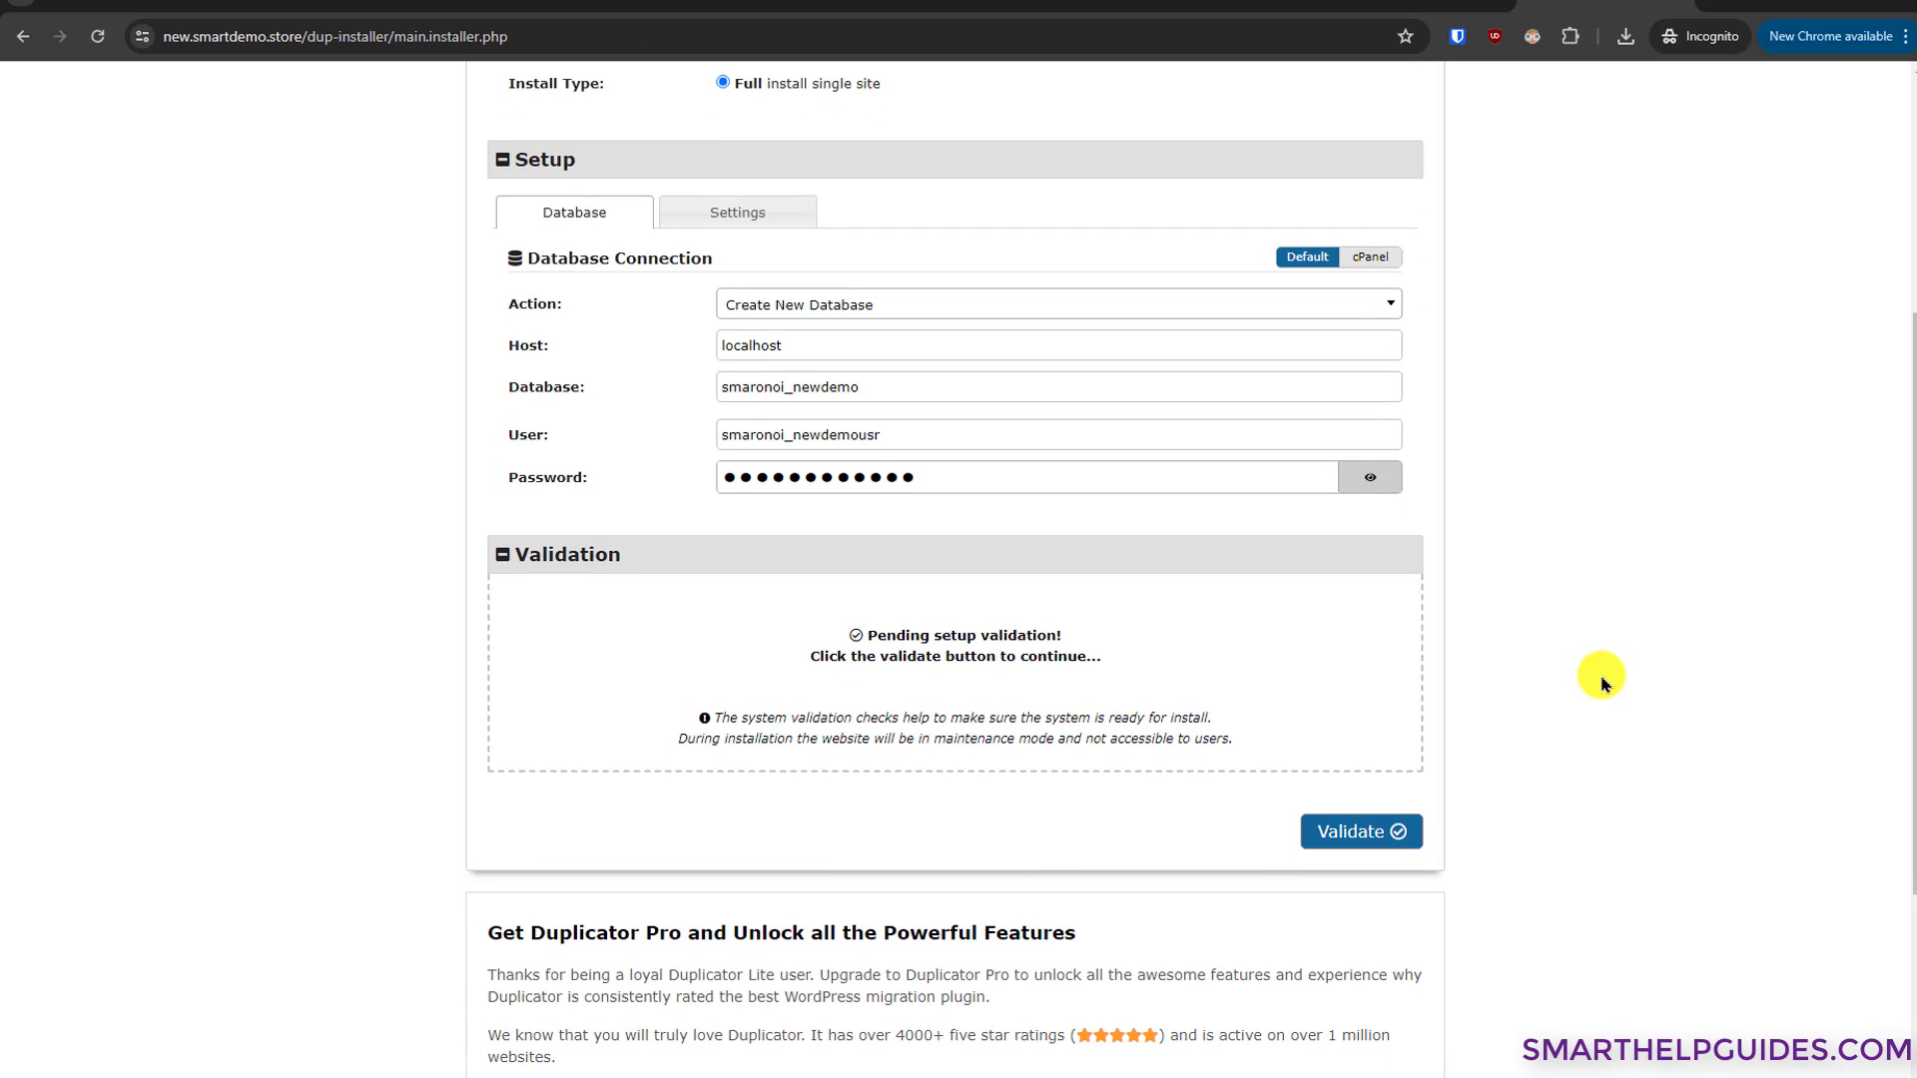
pyautogui.click(728, 214)
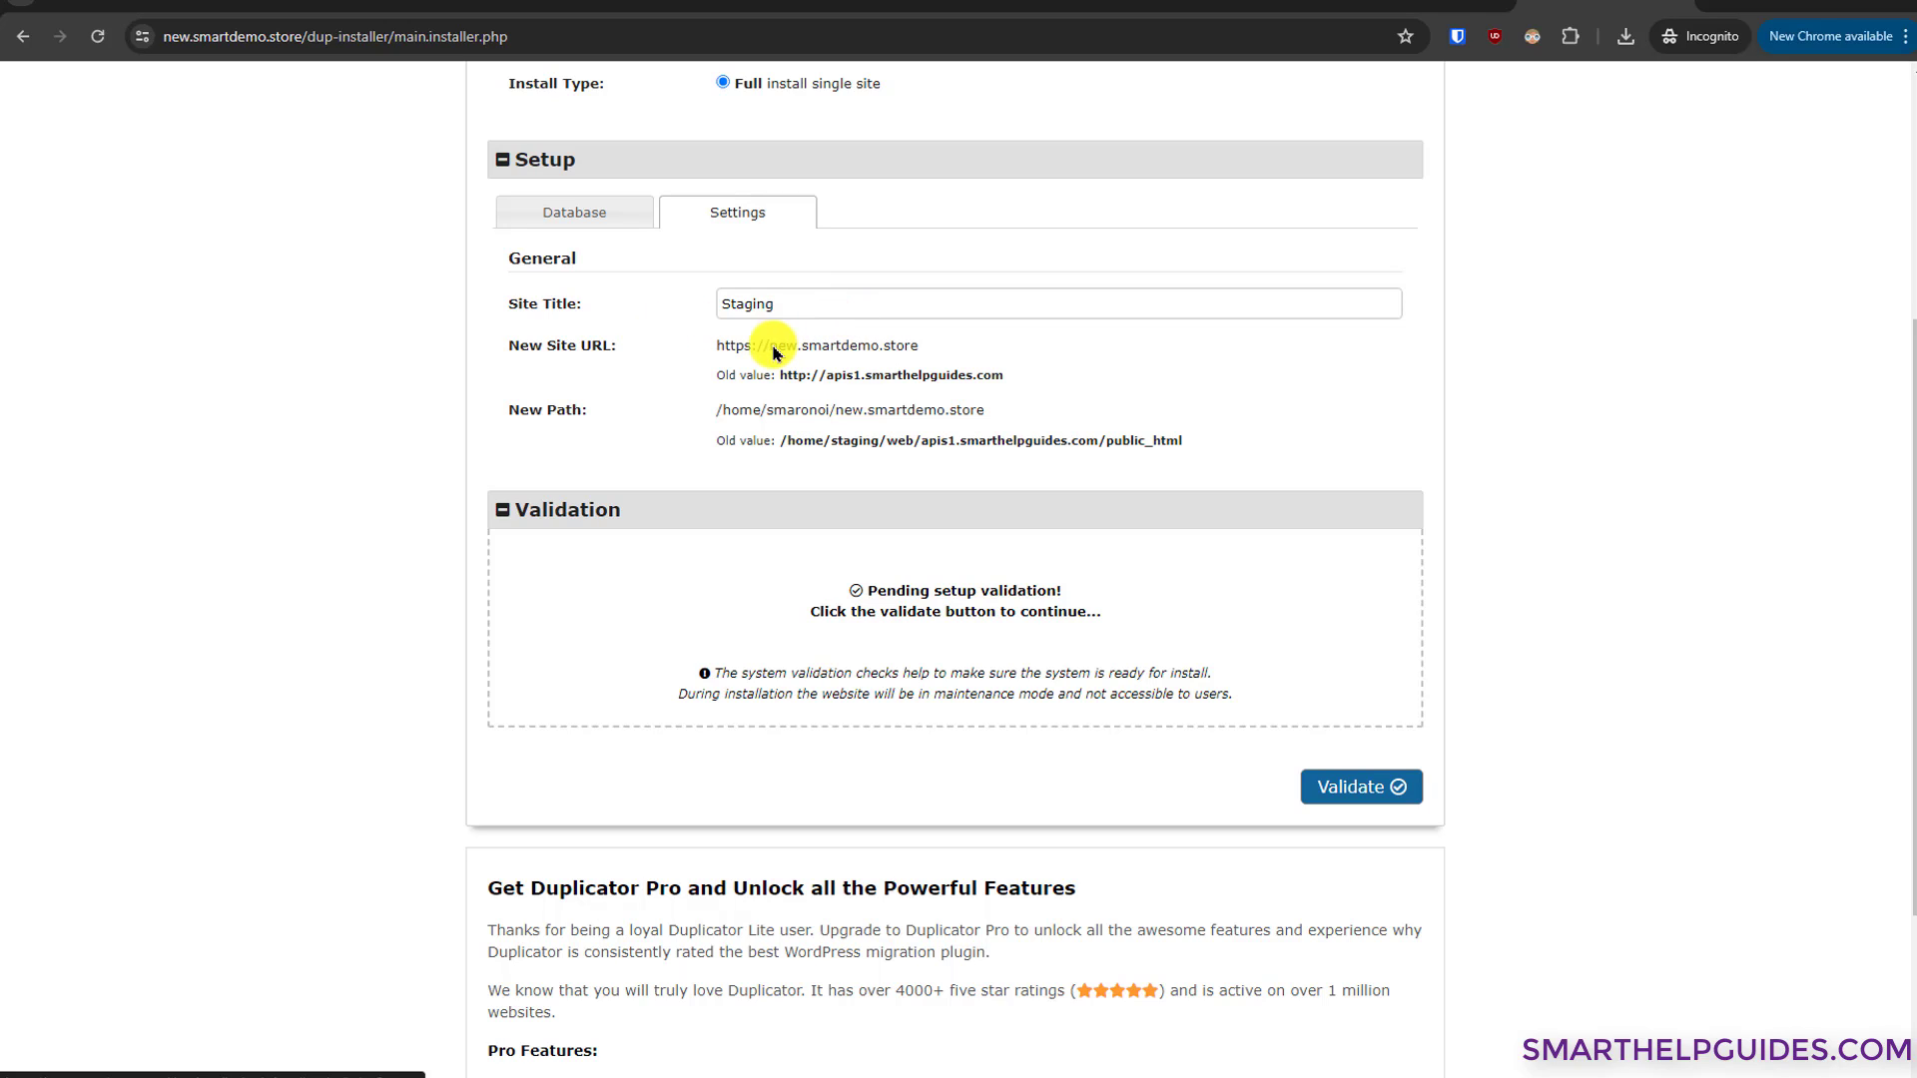
pyautogui.moveTo(704, 345); pyautogui.dragTo(754, 376)
pyautogui.click(954, 344)
pyautogui.click(1132, 407)
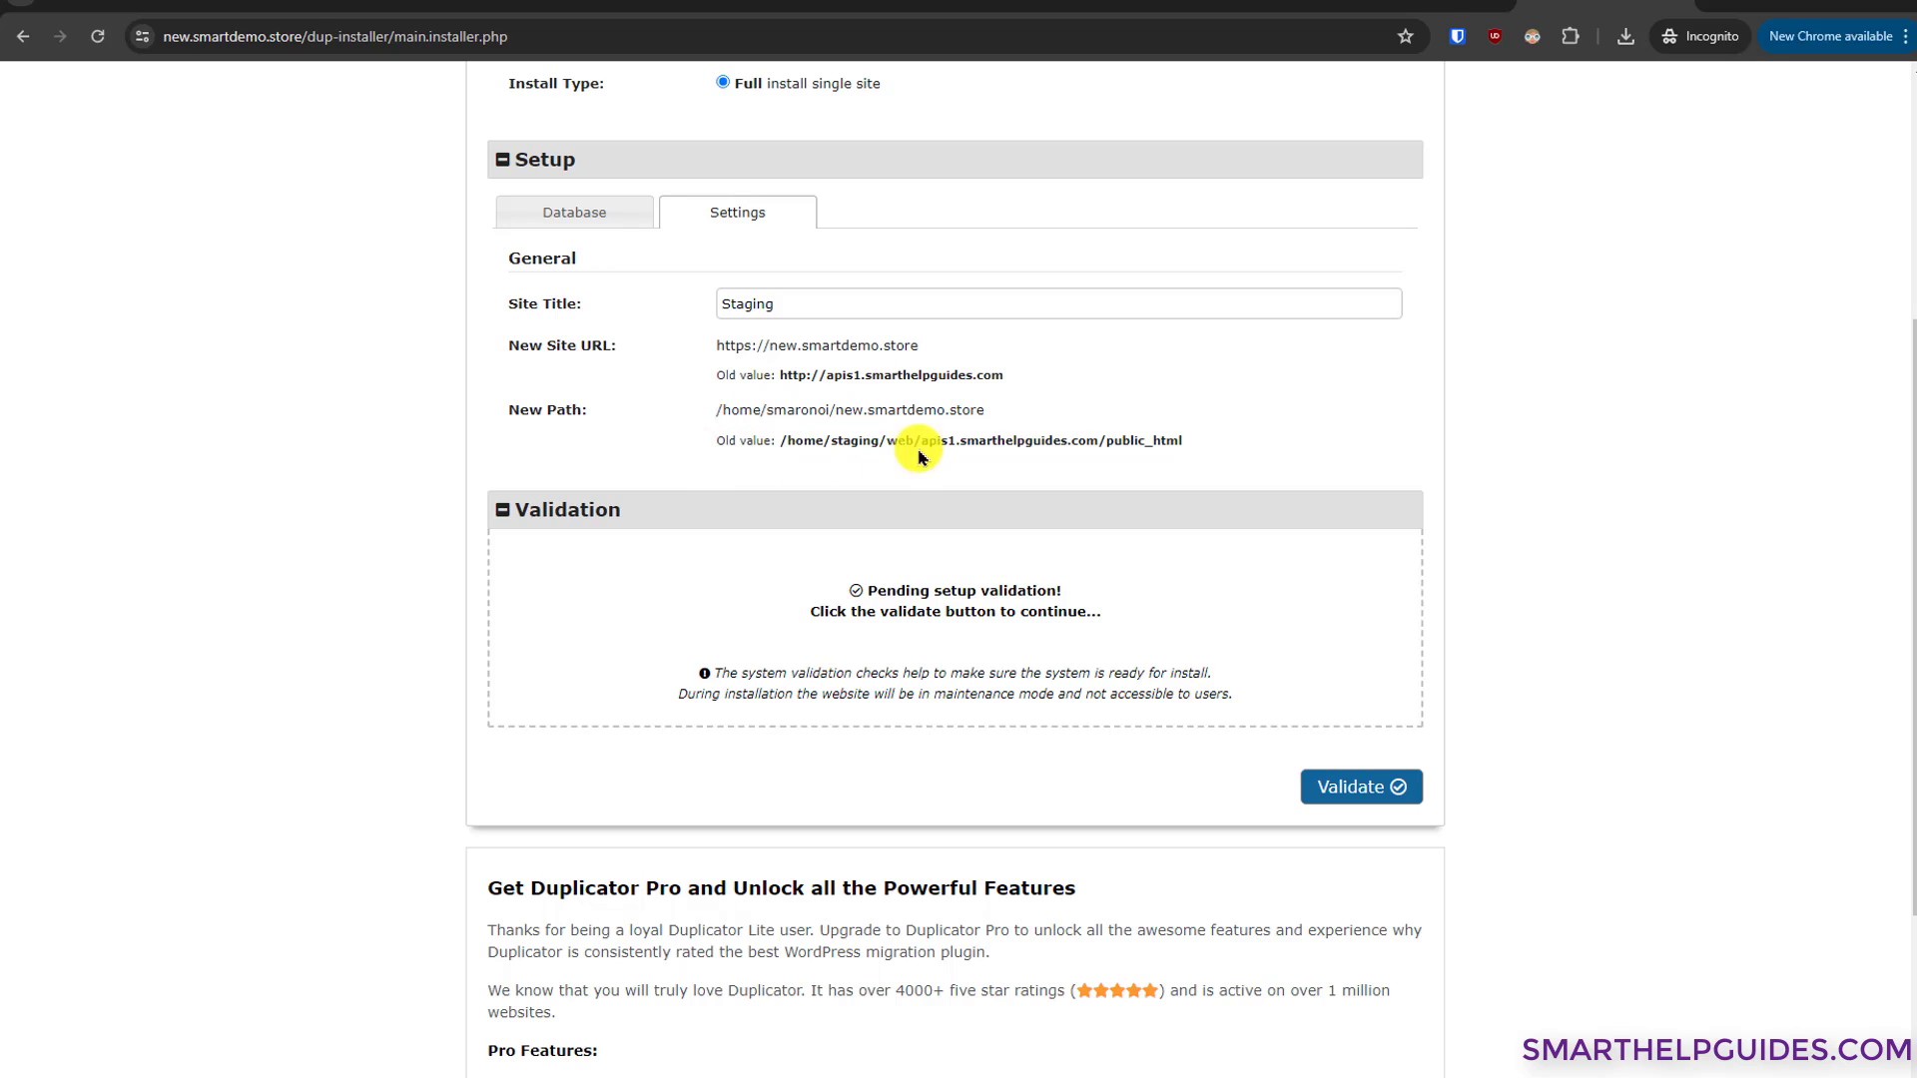
pyautogui.click(586, 211)
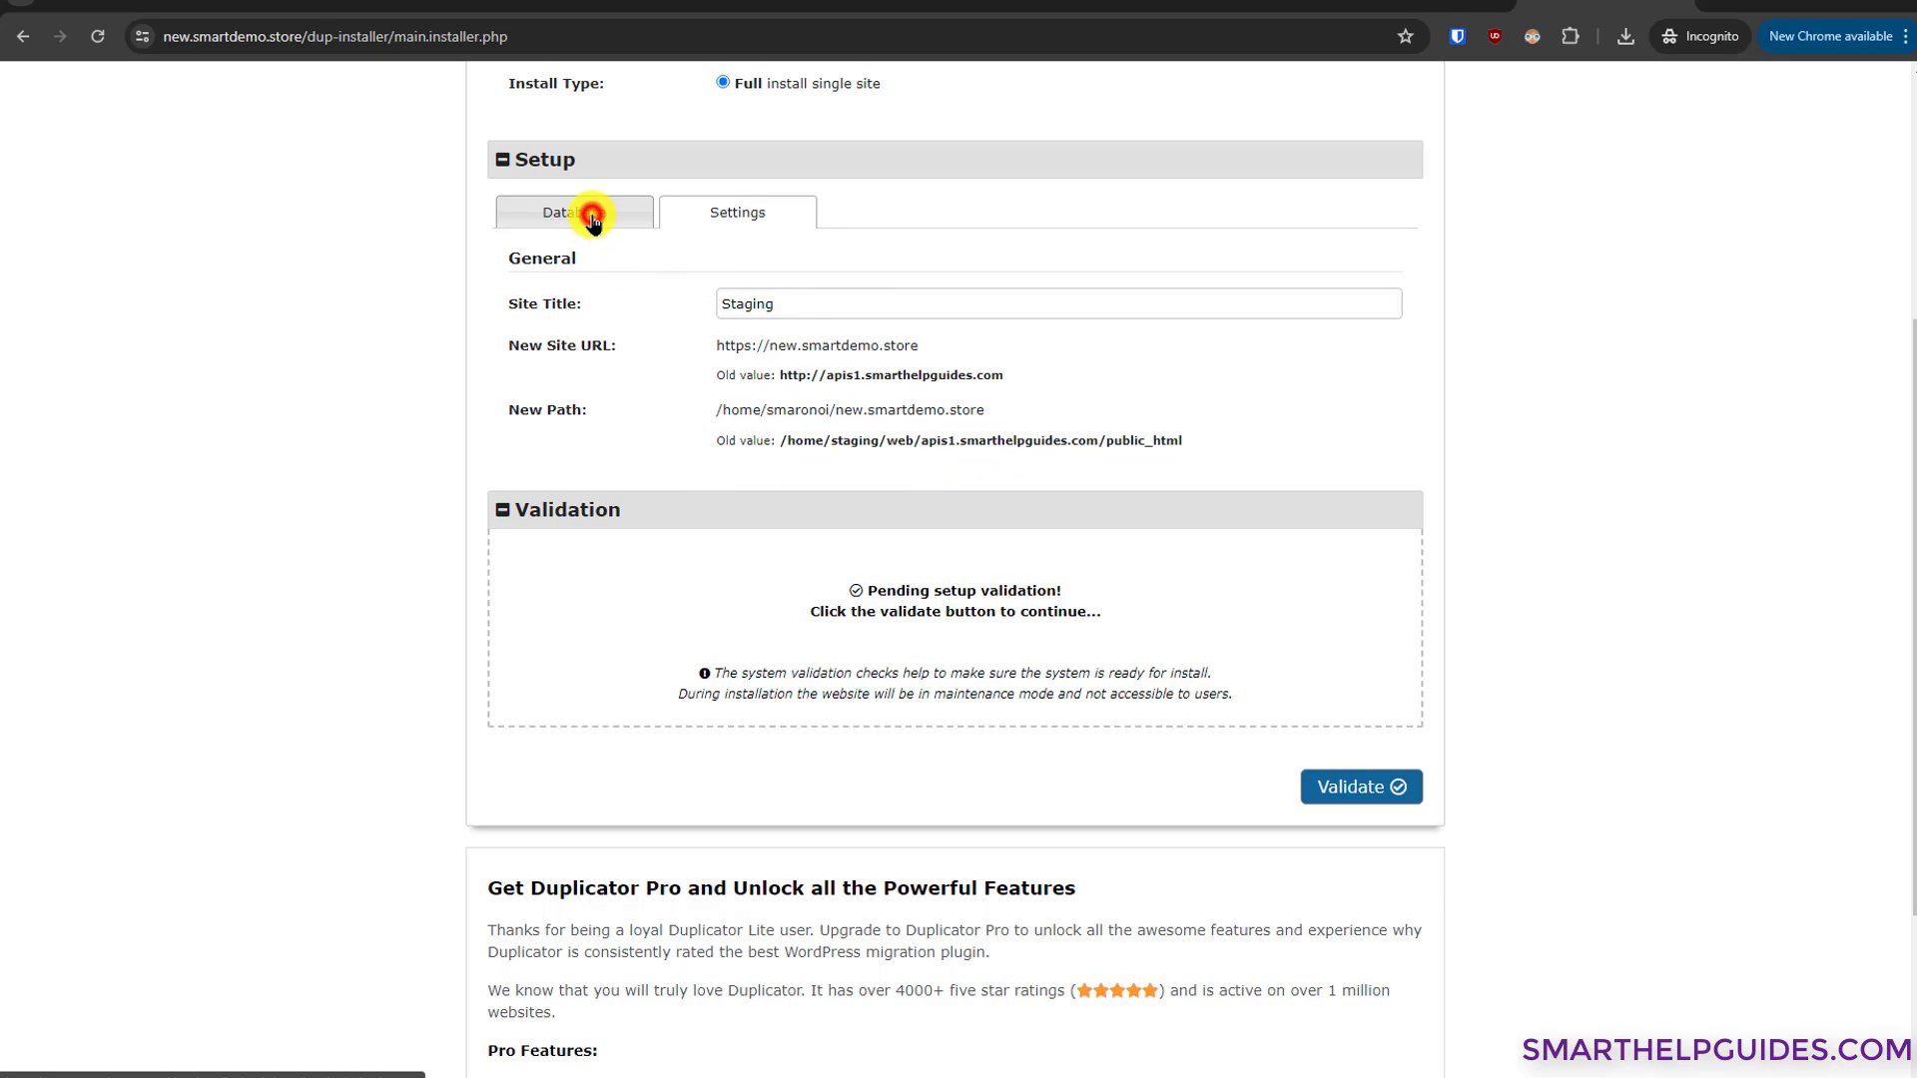
# - Validate the installer setup, switch the database action to Empty Database and run the validation again
pyautogui.click(1344, 829)
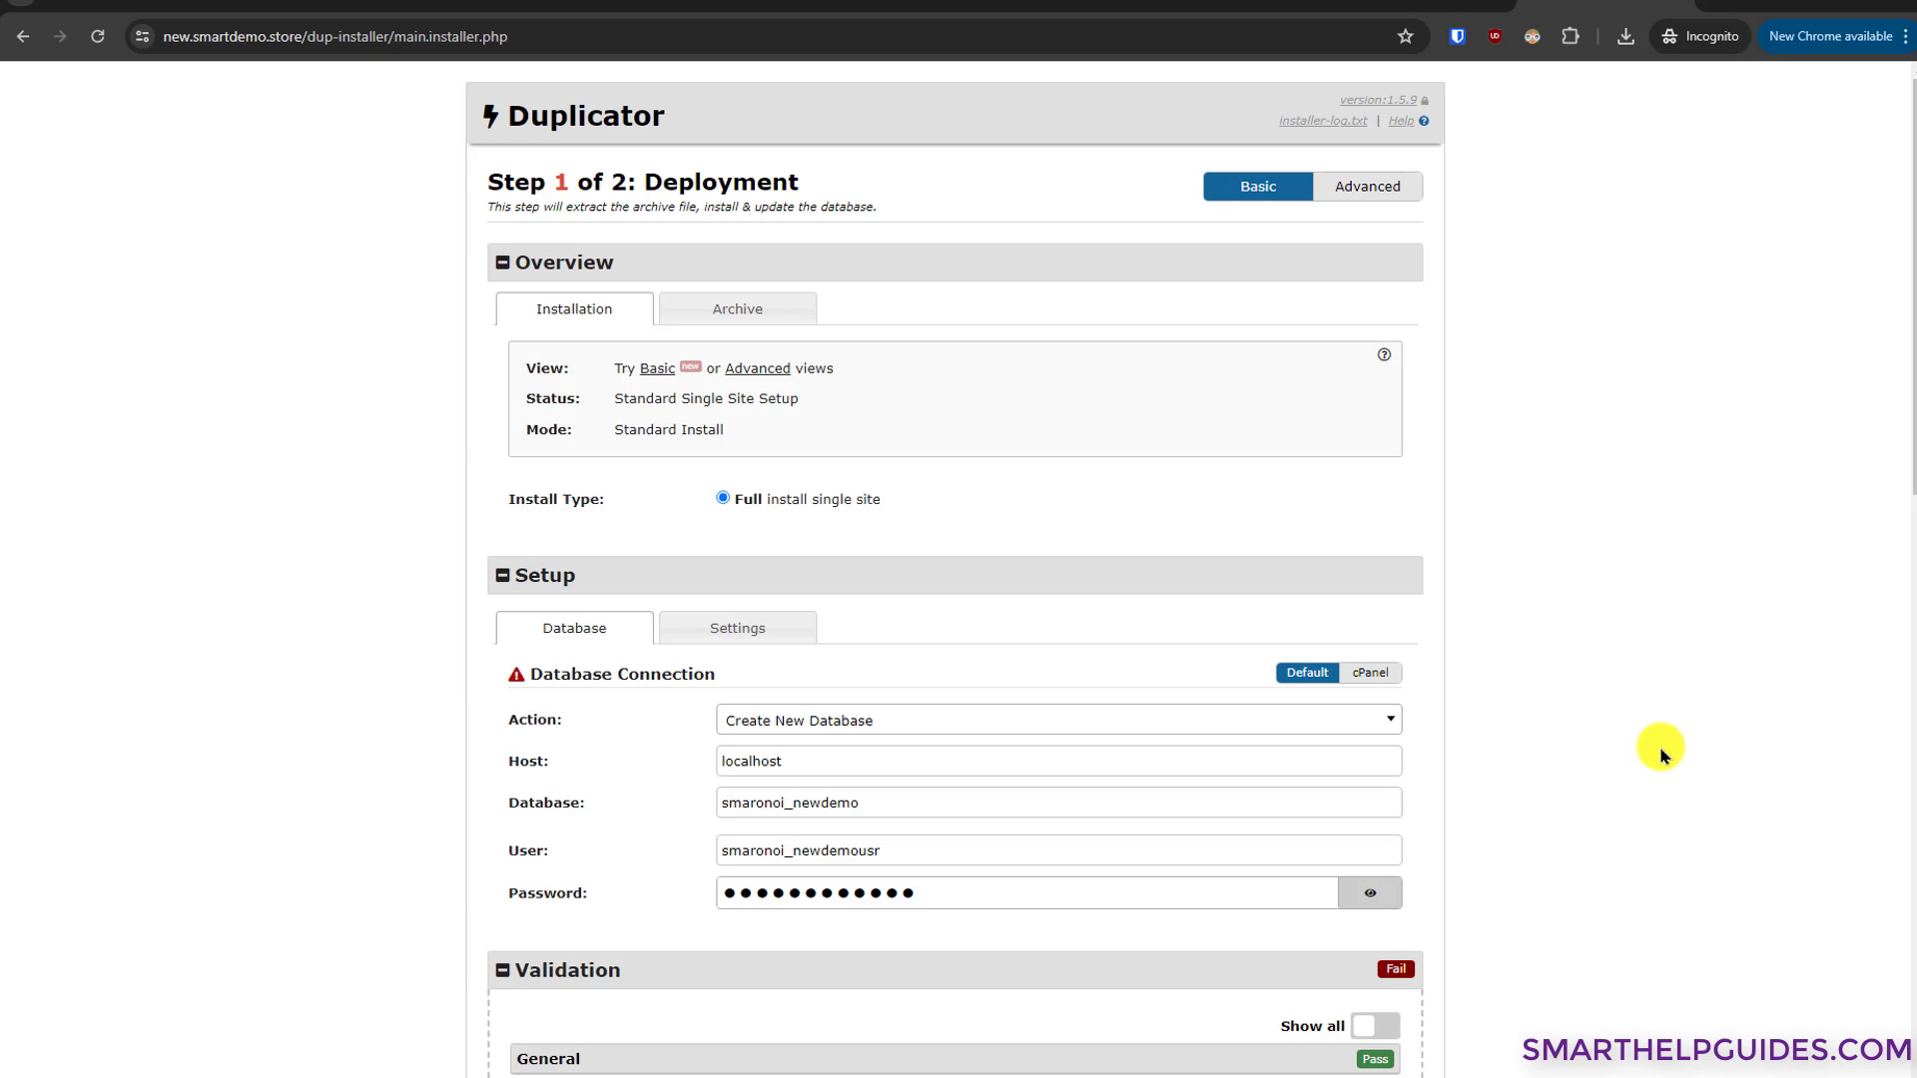
pyautogui.scroll(-4, 1662, 755)
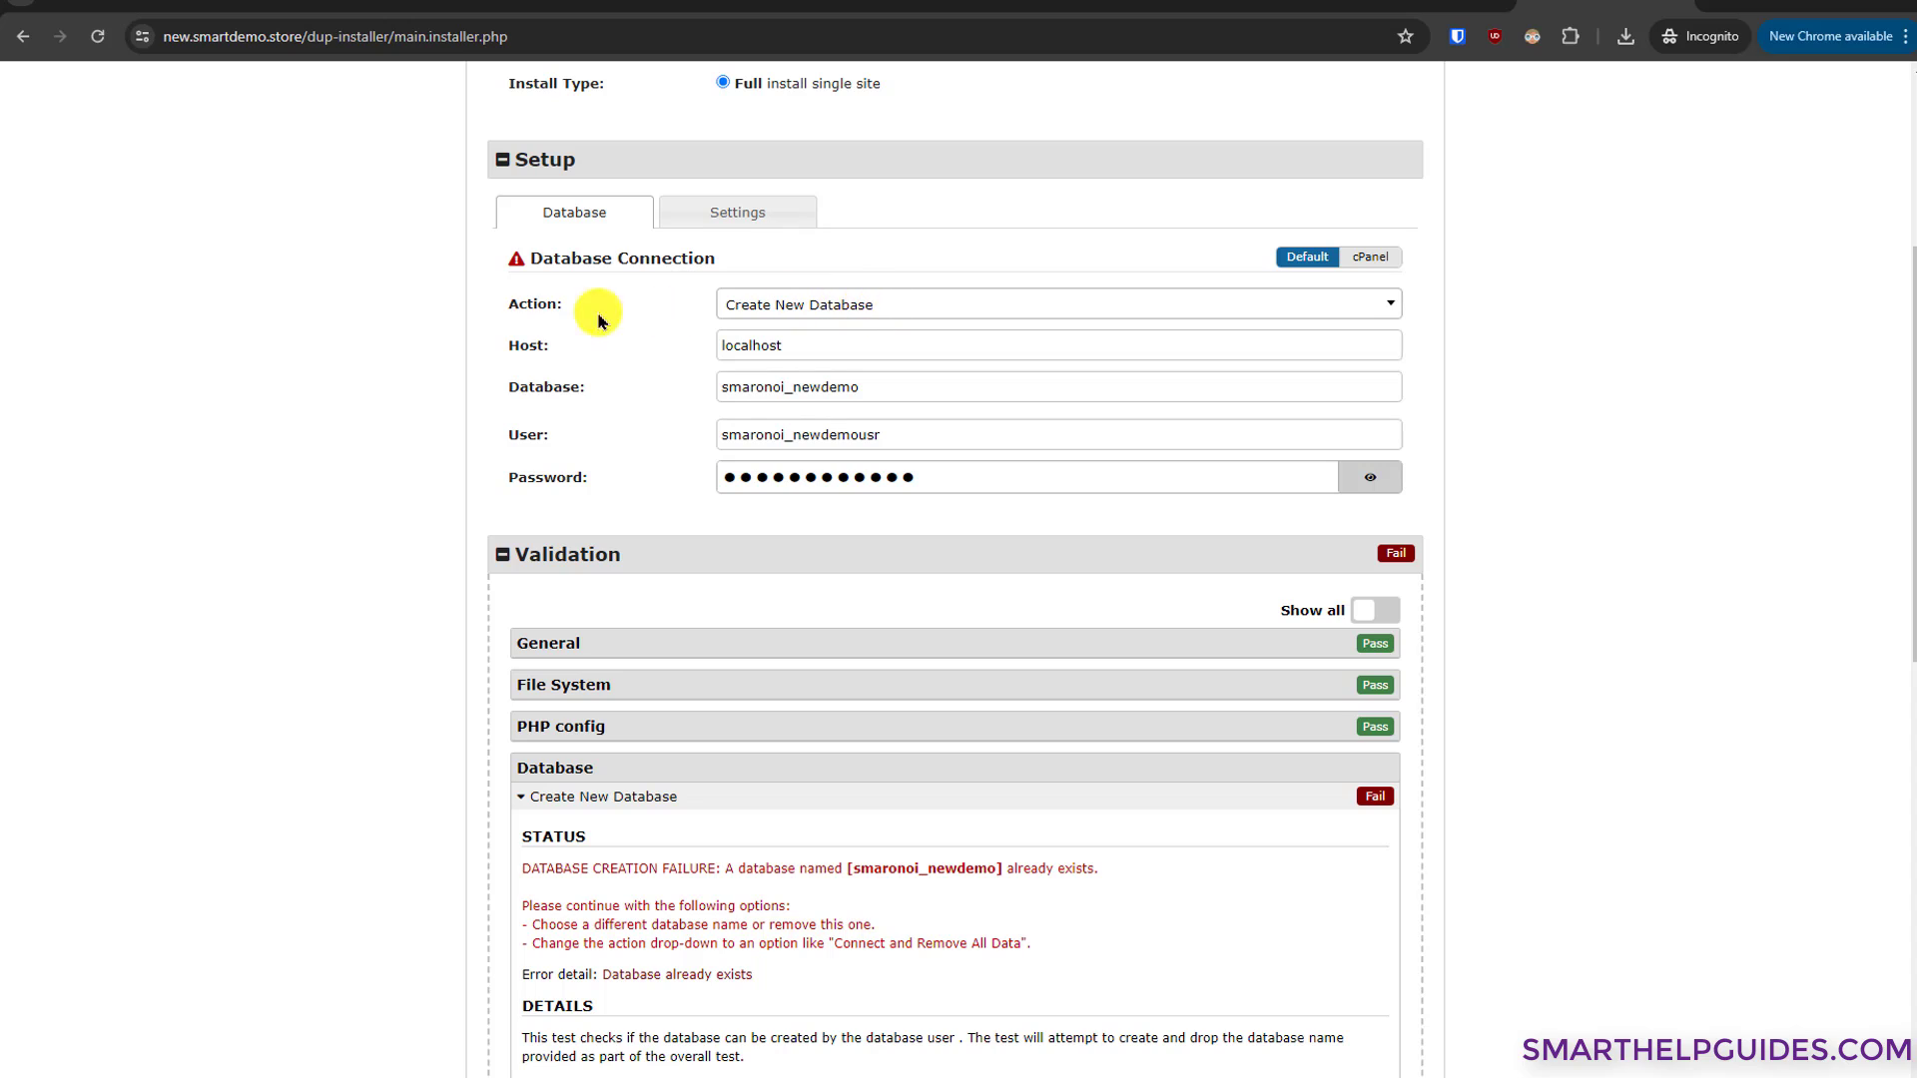
pyautogui.click(836, 296)
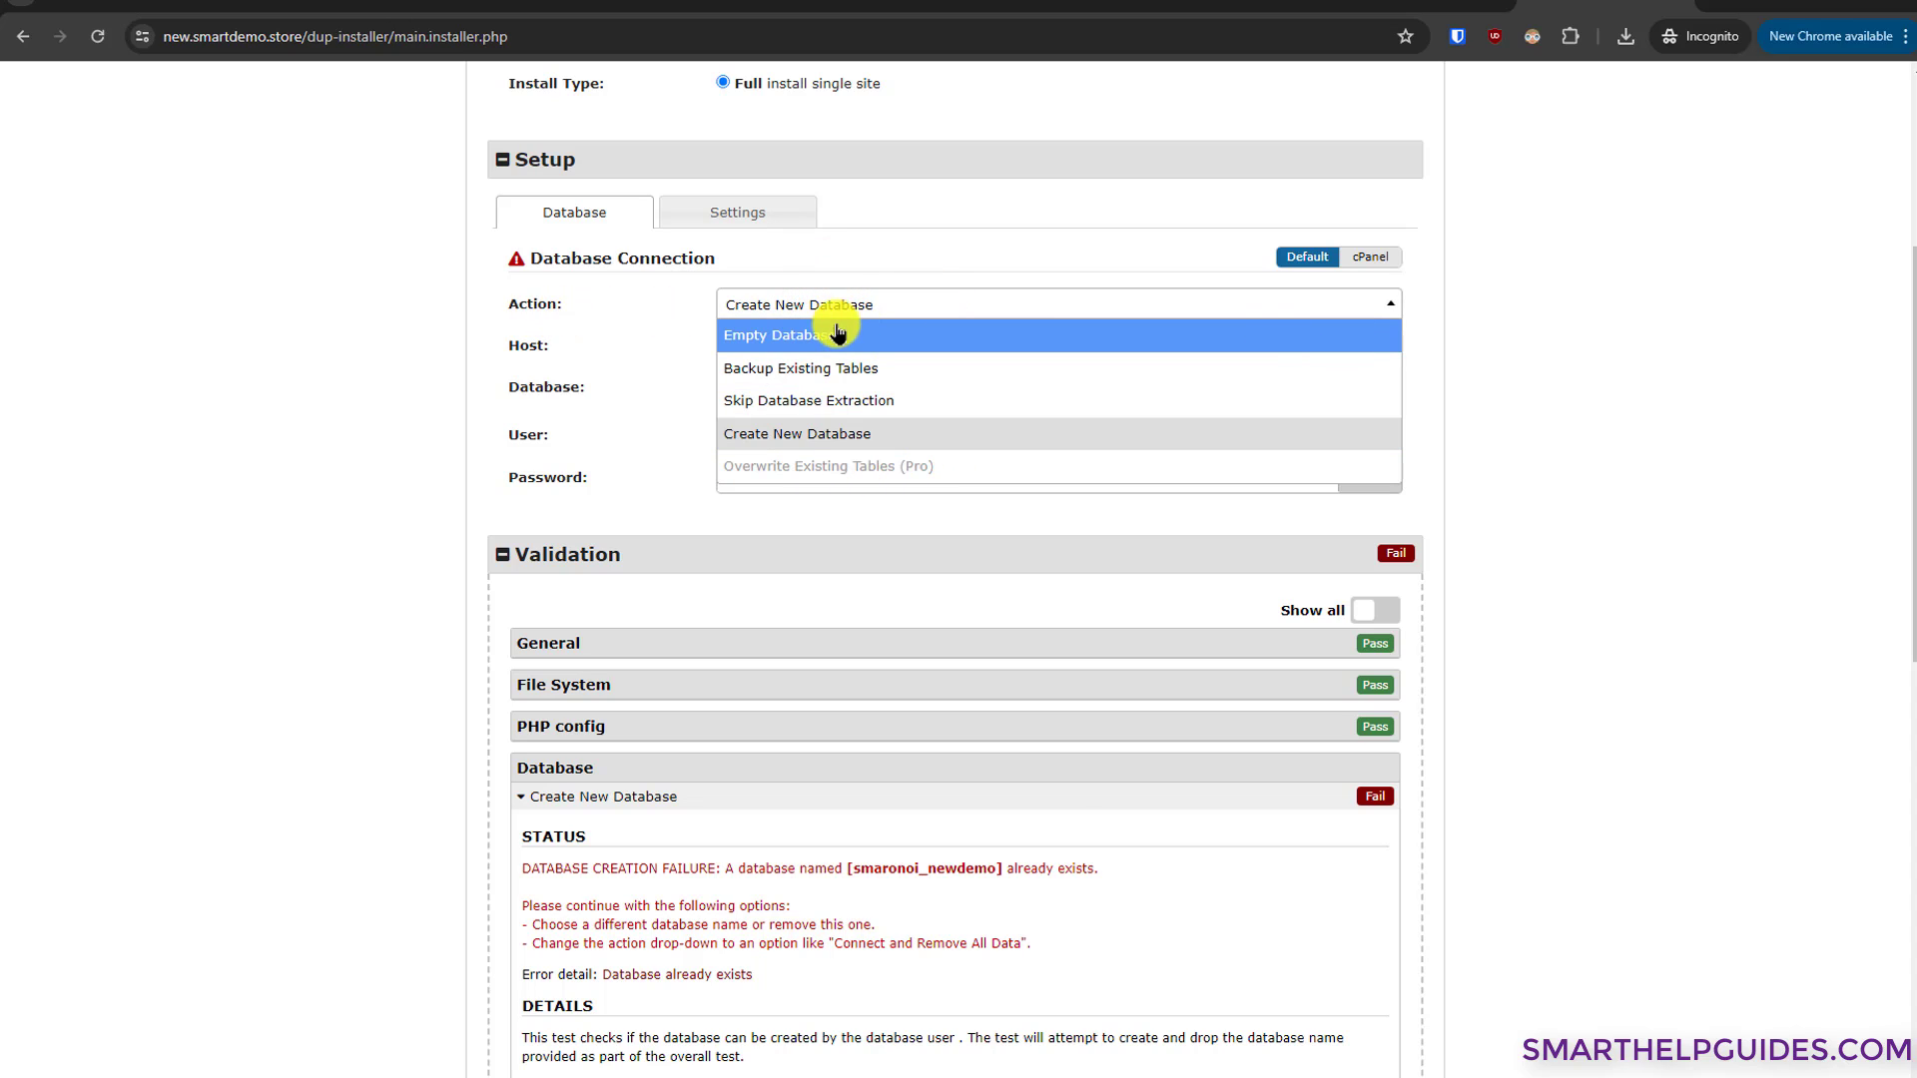
pyautogui.click(792, 334)
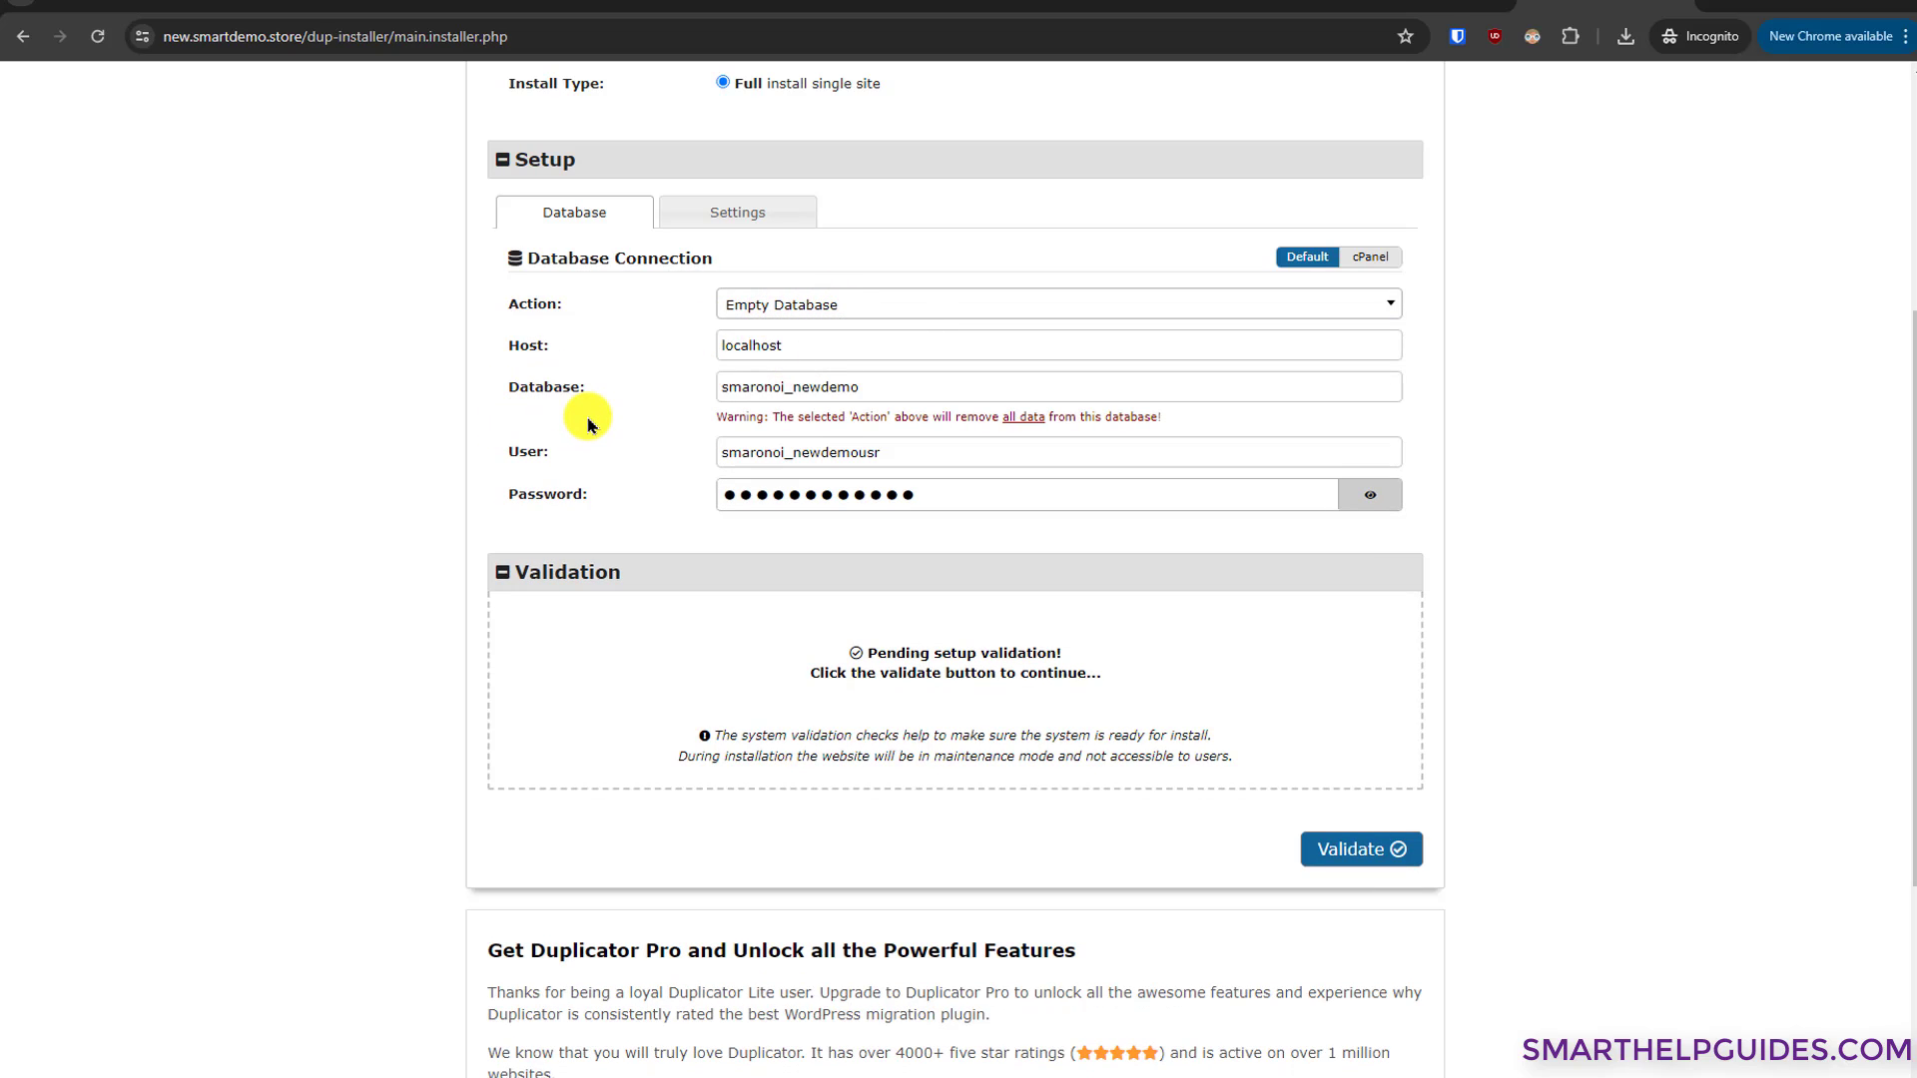
pyautogui.click(1351, 855)
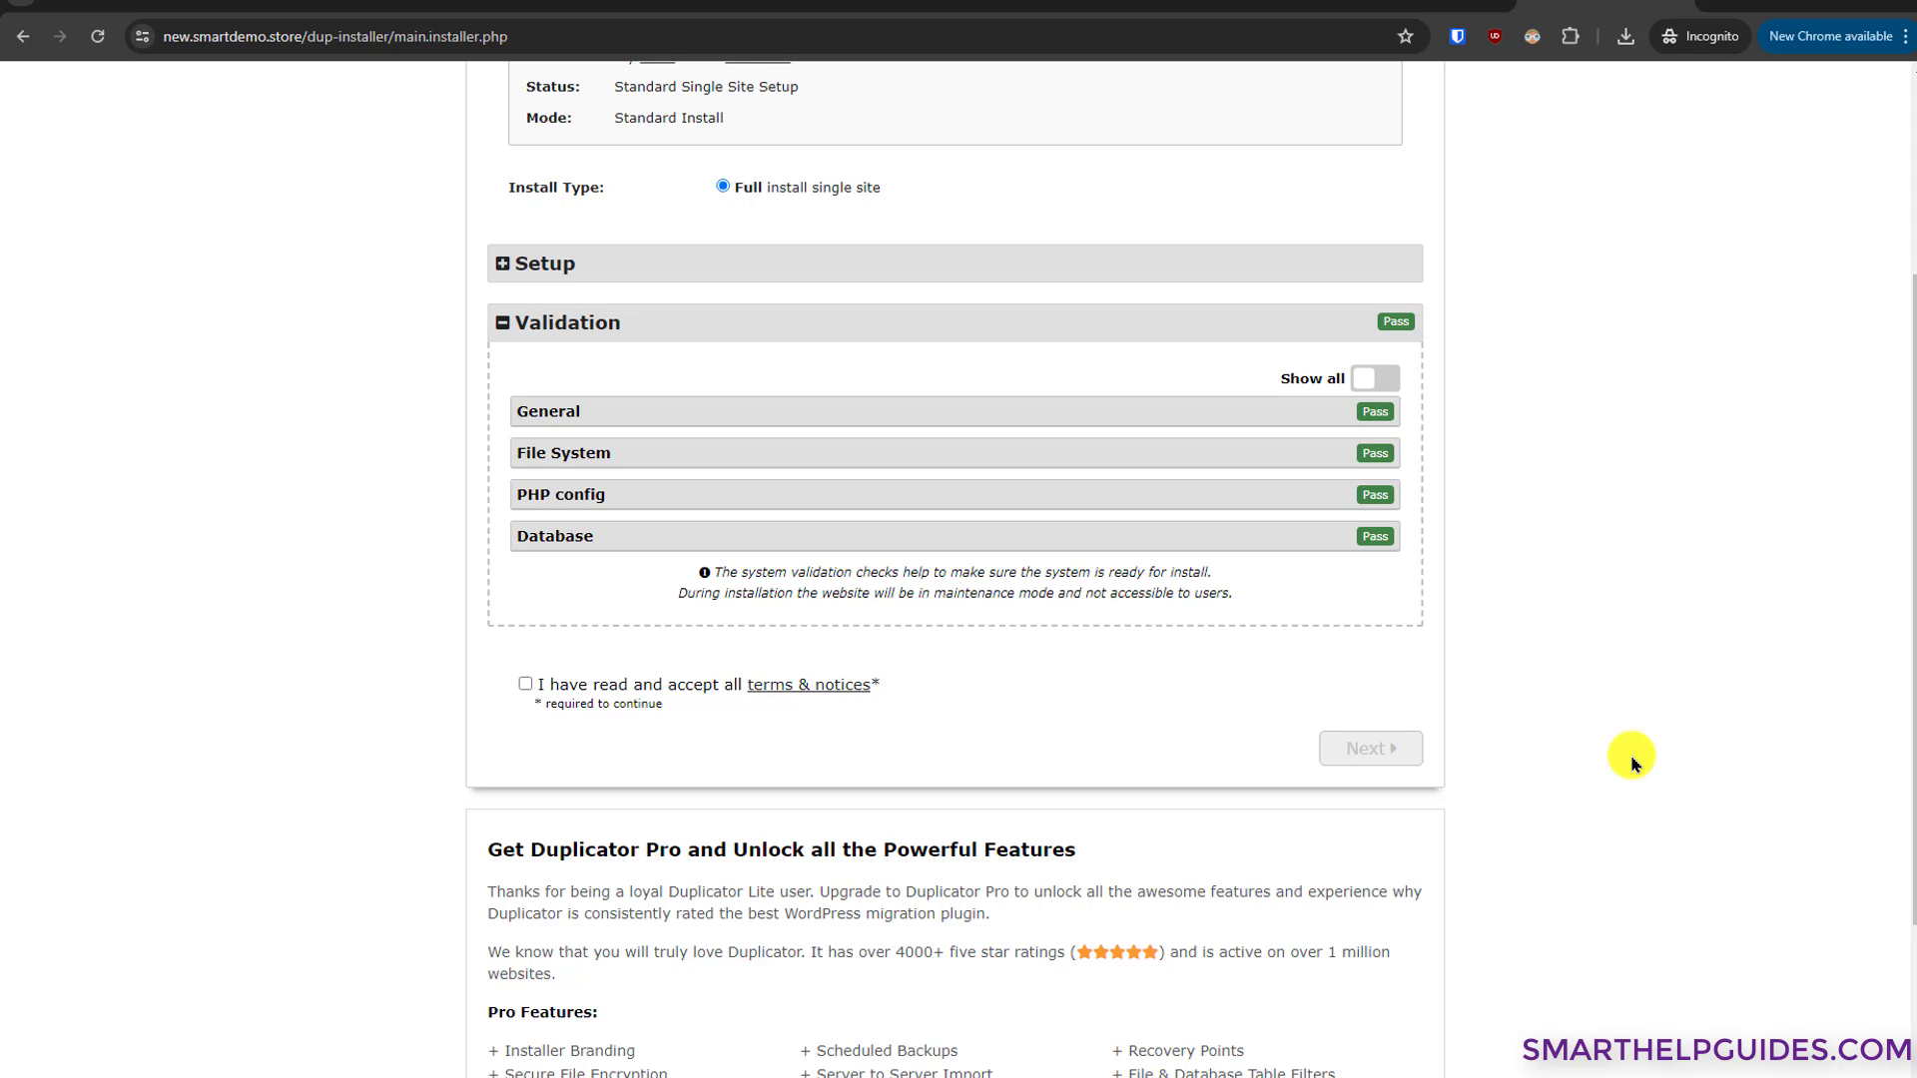
# - Review the validation results, accept the terms & notices and proceed to the install confirmation
pyautogui.scroll(2, 1580, 763)
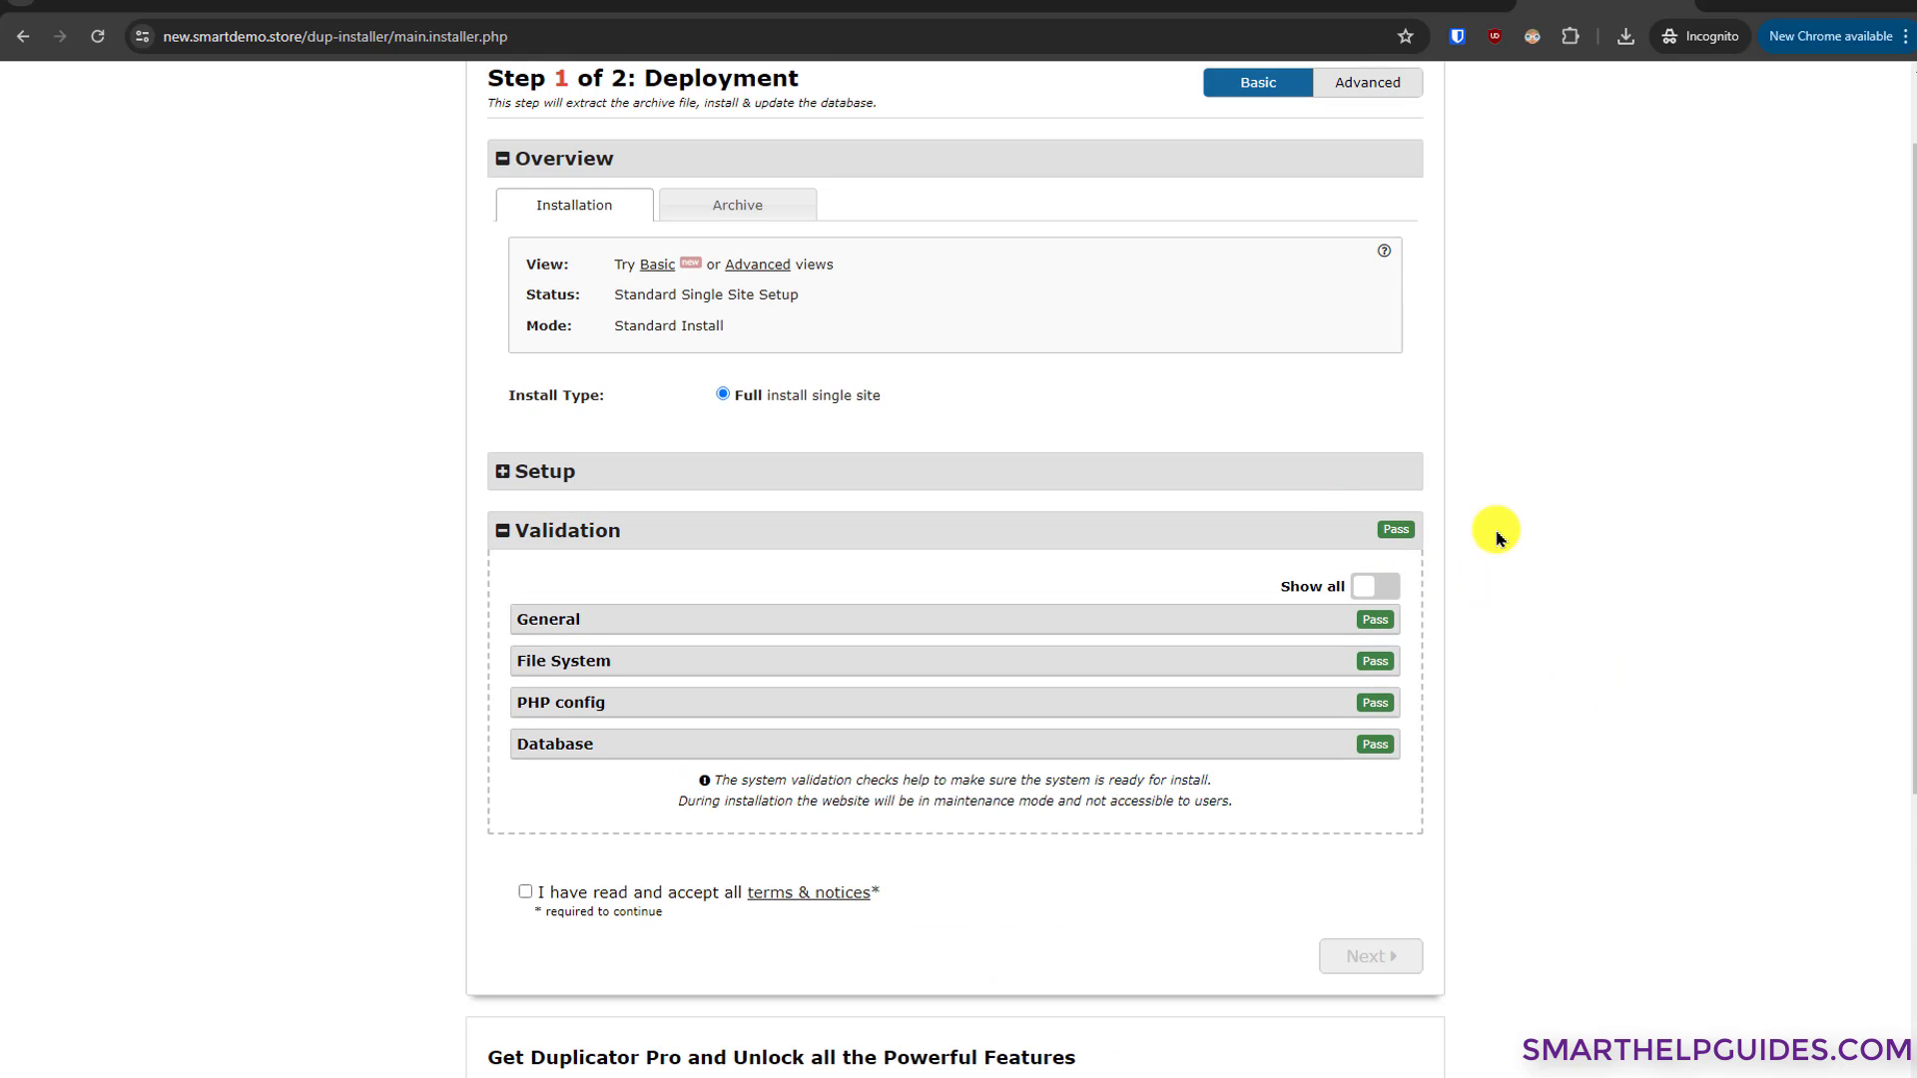
pyautogui.scroll(-2, 1493, 543)
pyautogui.click(526, 688)
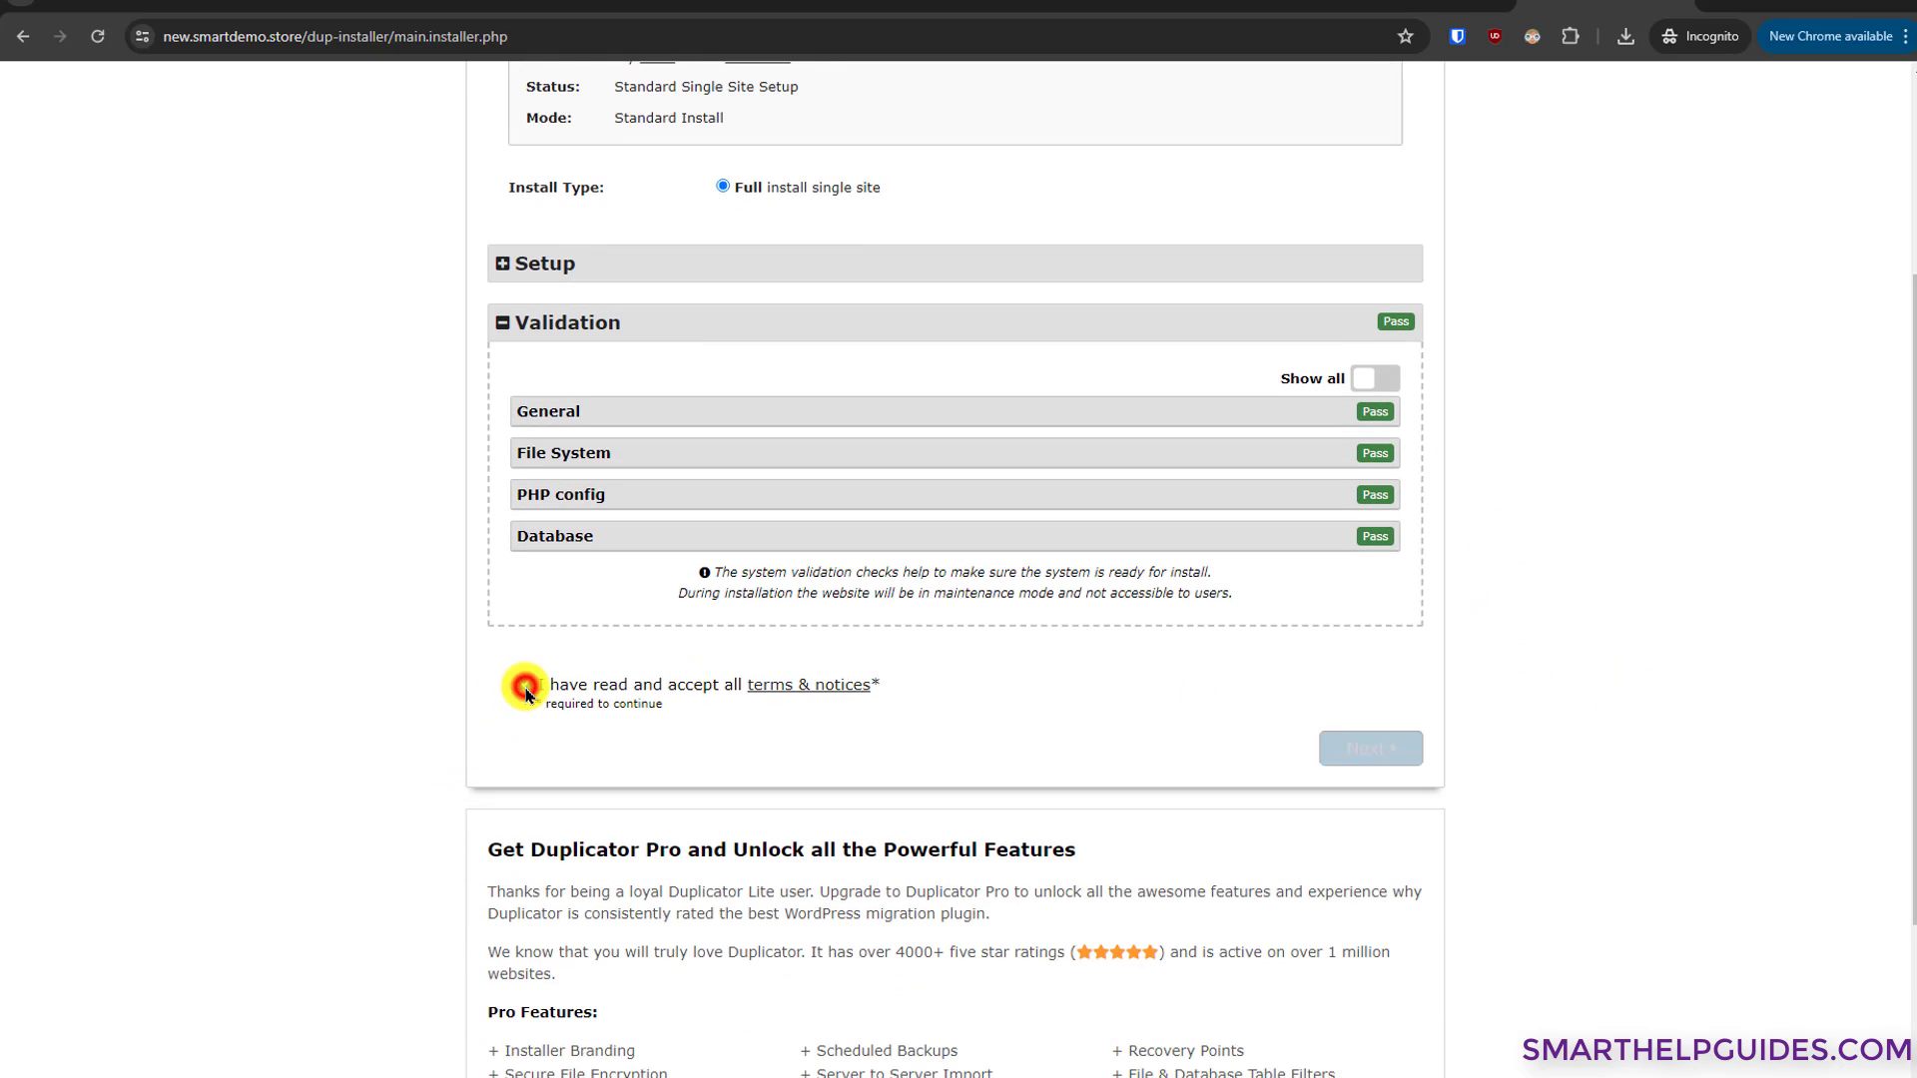
pyautogui.scroll(-2, 439, 739)
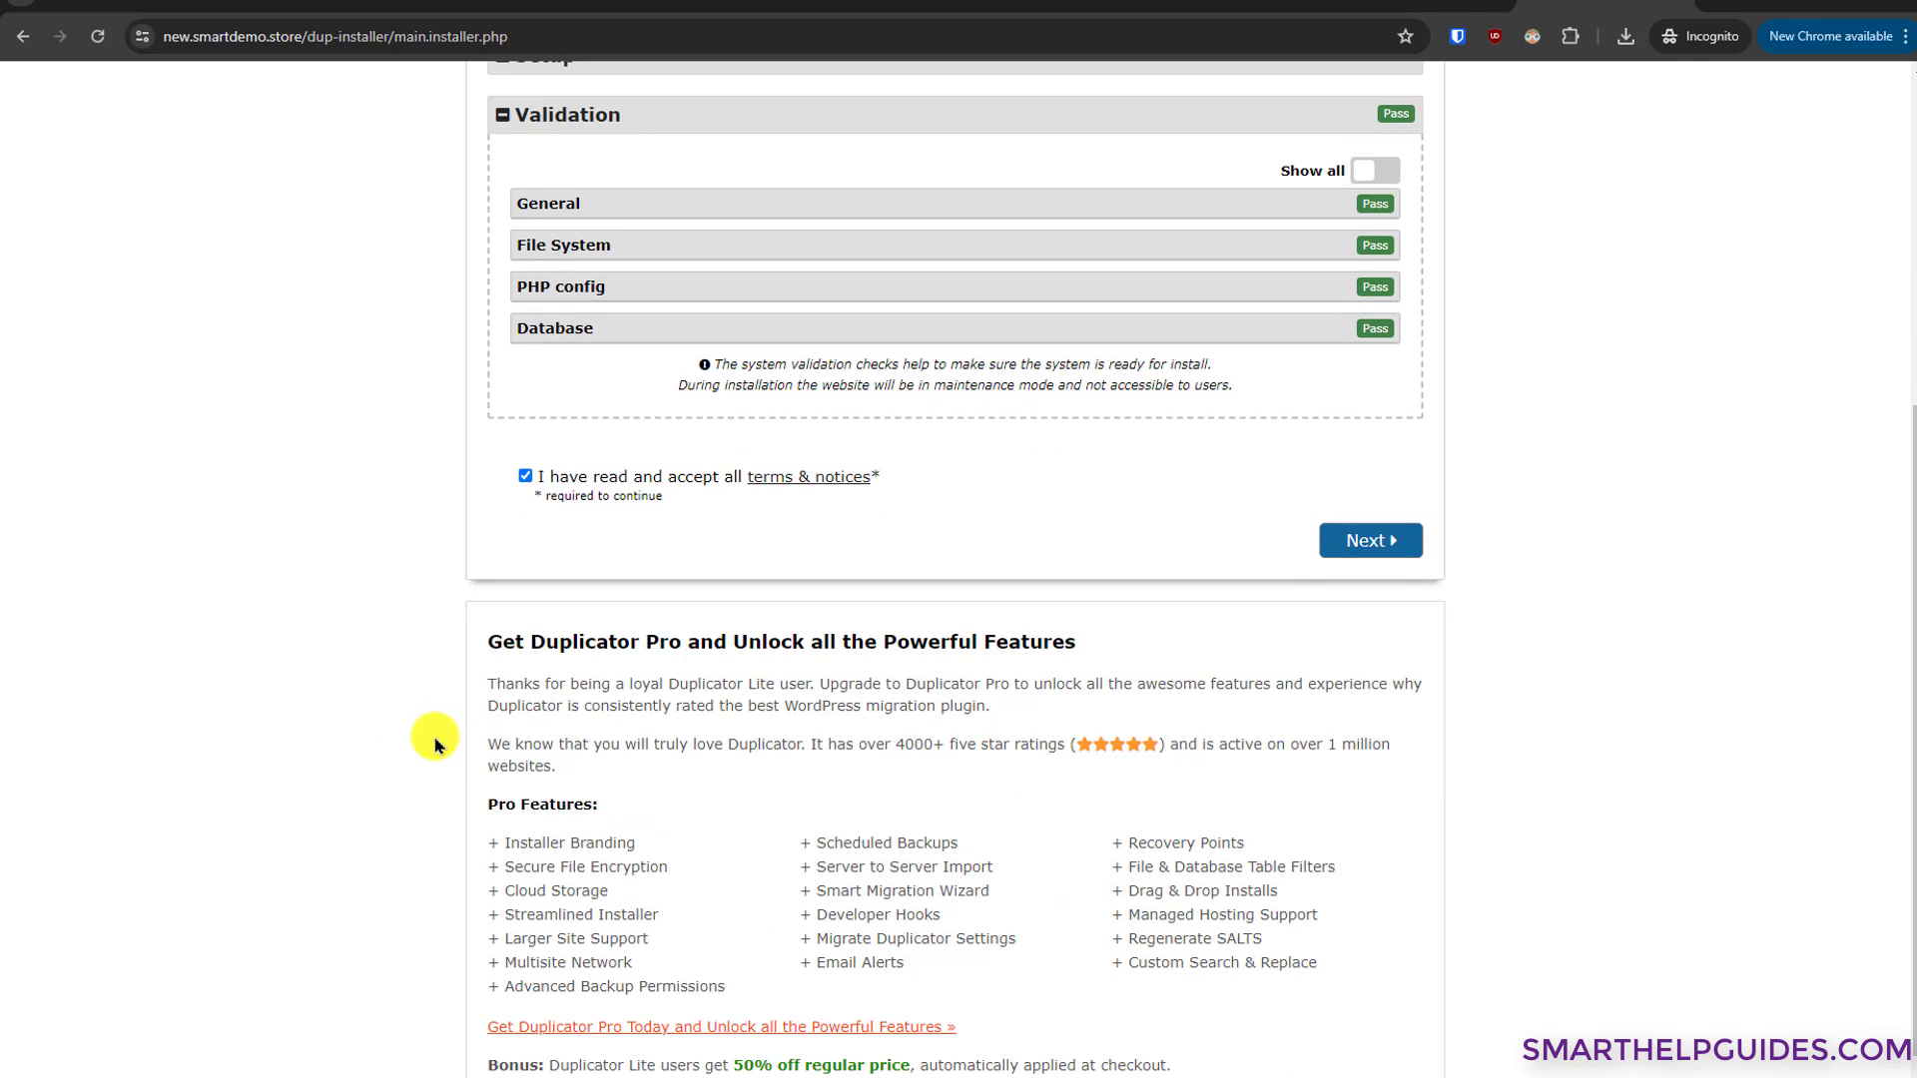
pyautogui.click(1370, 535)
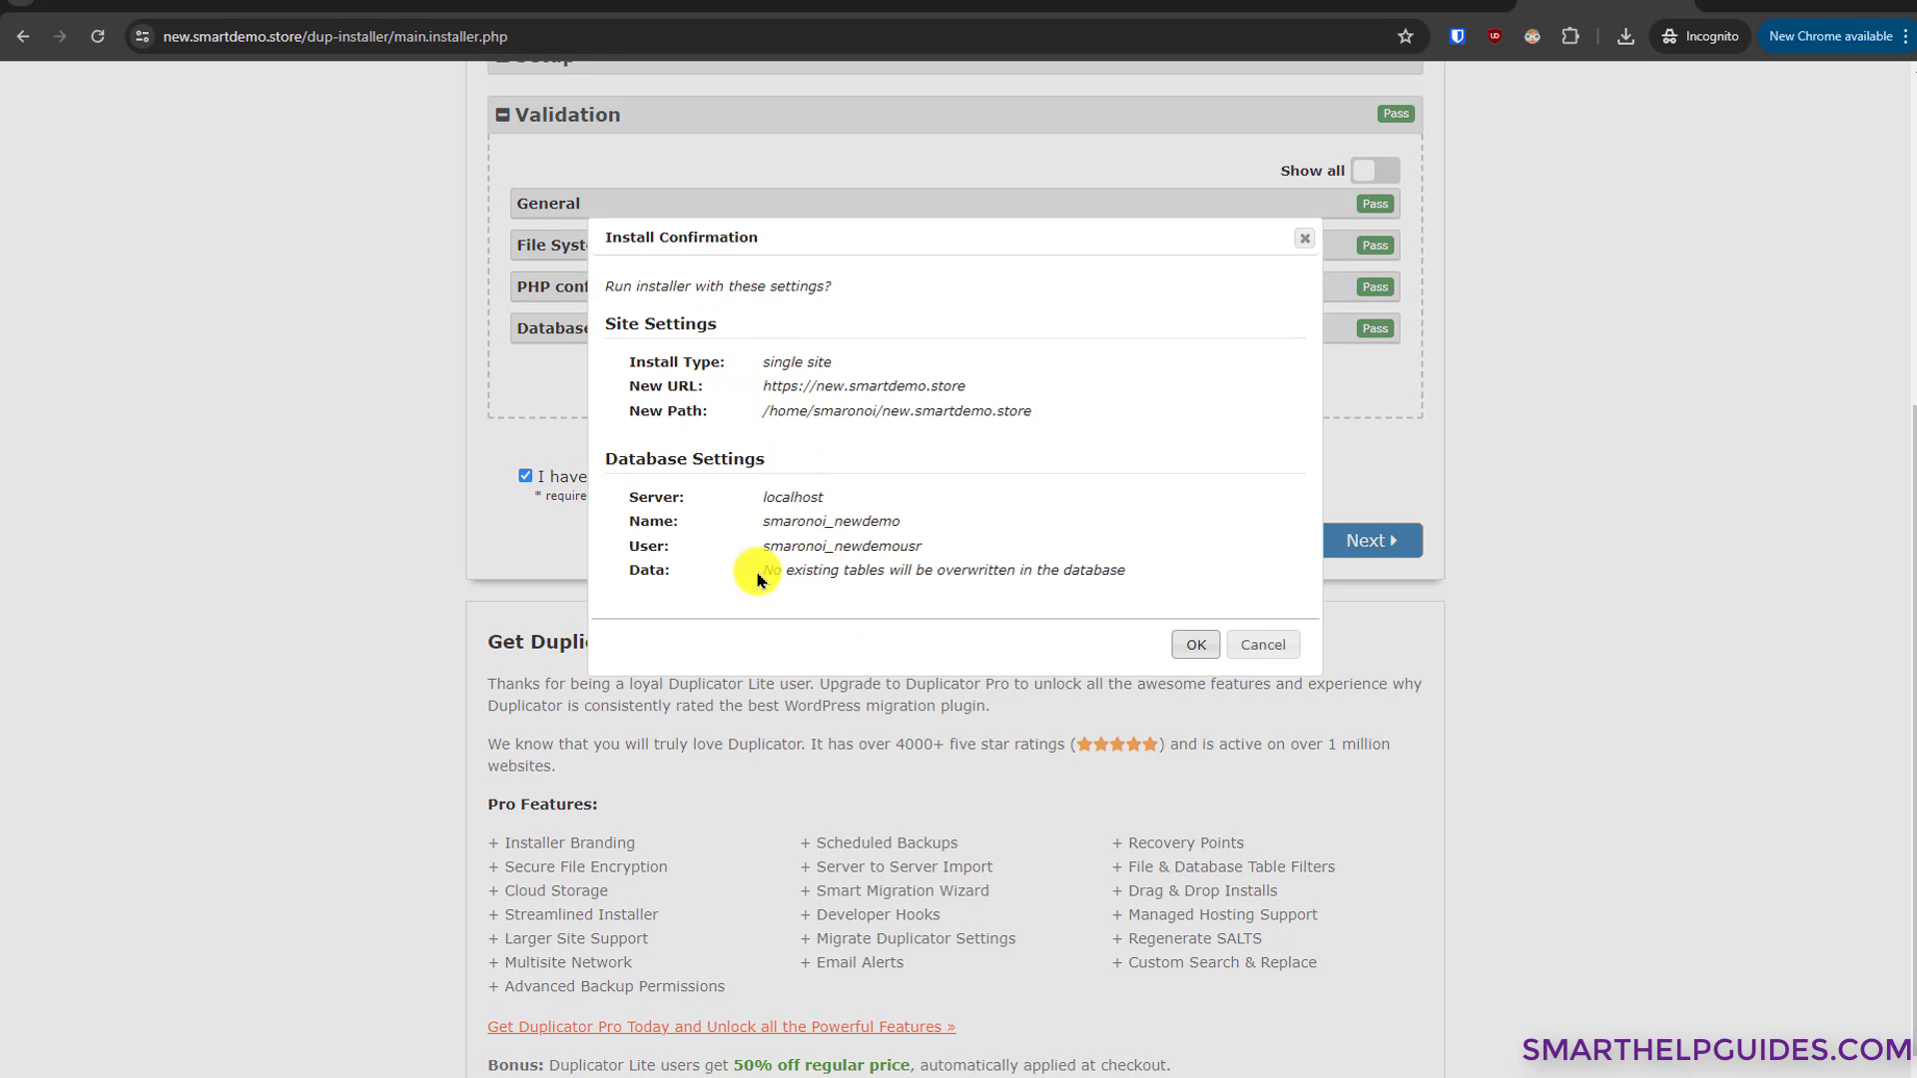
# - Confirm the install settings to run the installer, and review the Install Result and Database Report
pyautogui.moveTo(760, 577); pyautogui.dragTo(1203, 582)
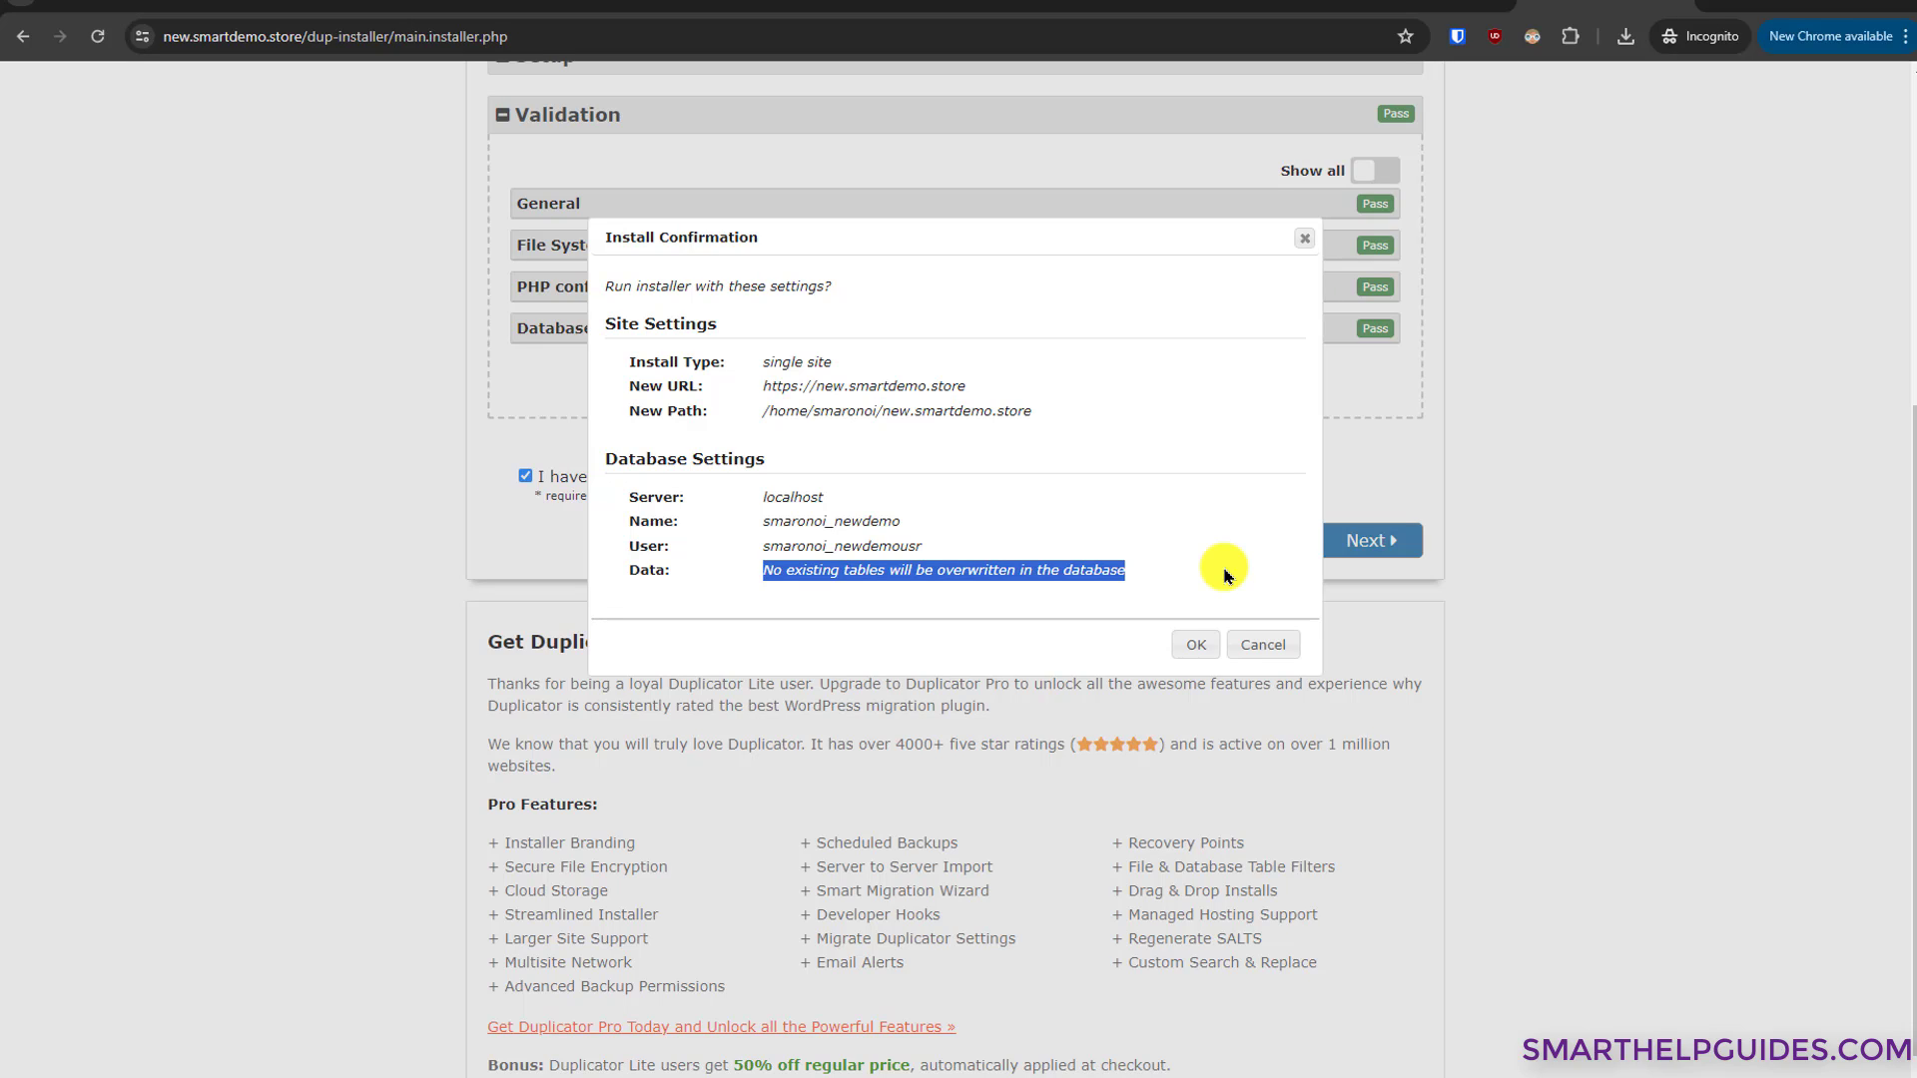
pyautogui.click(1227, 576)
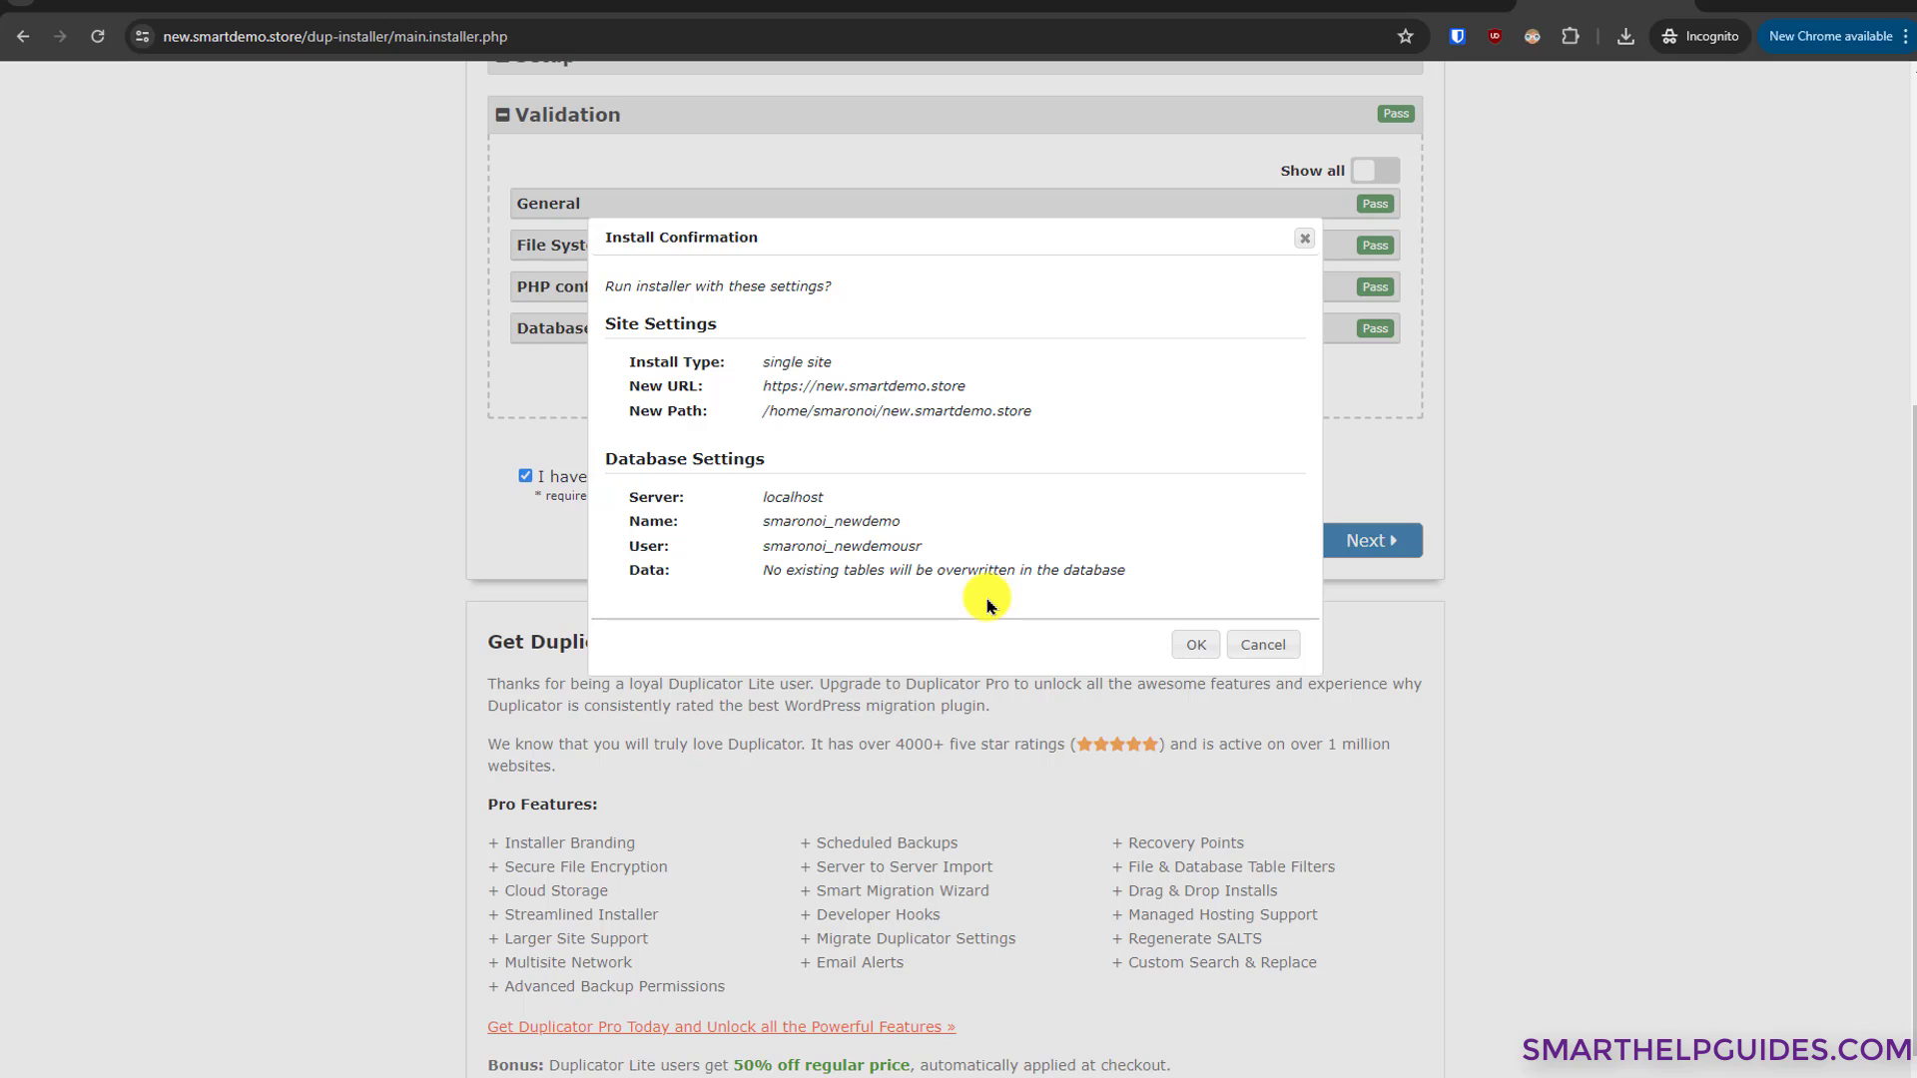
pyautogui.click(1201, 645)
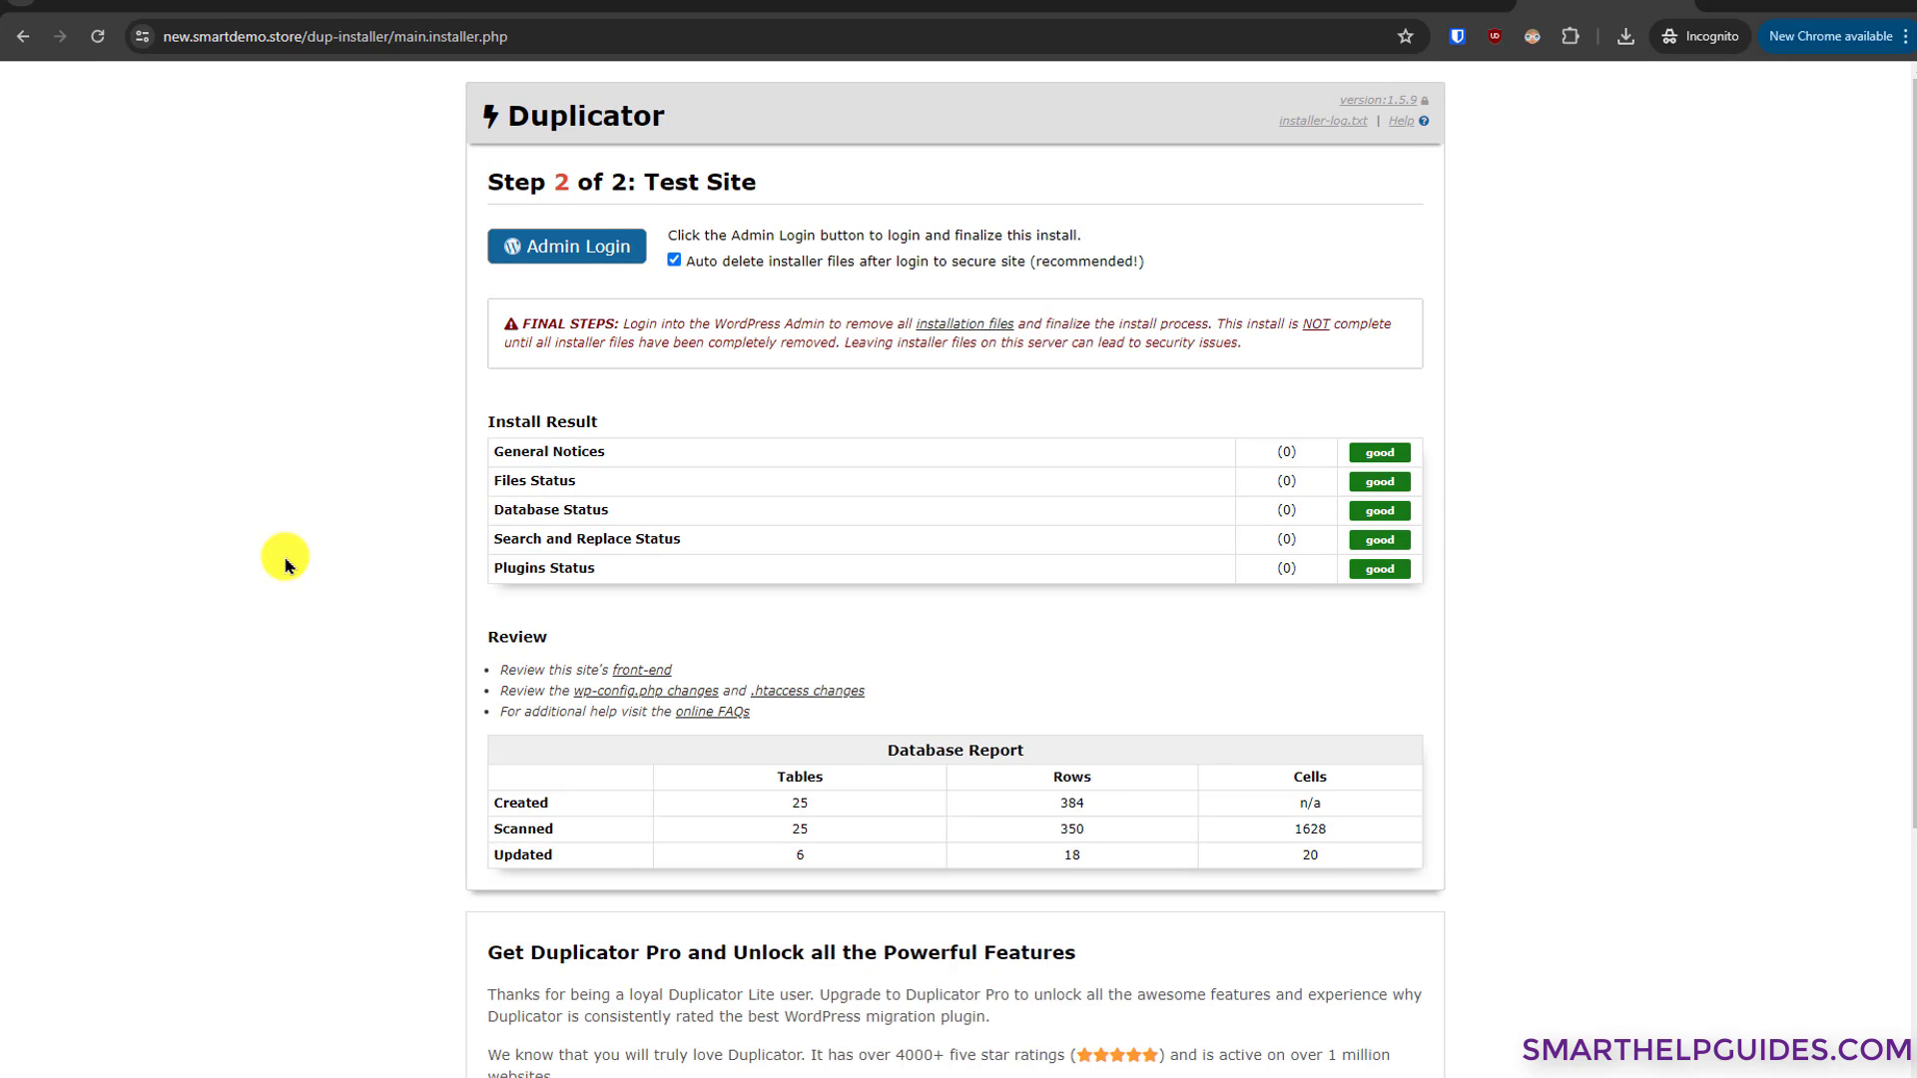
pyautogui.scroll(-2, 284, 569)
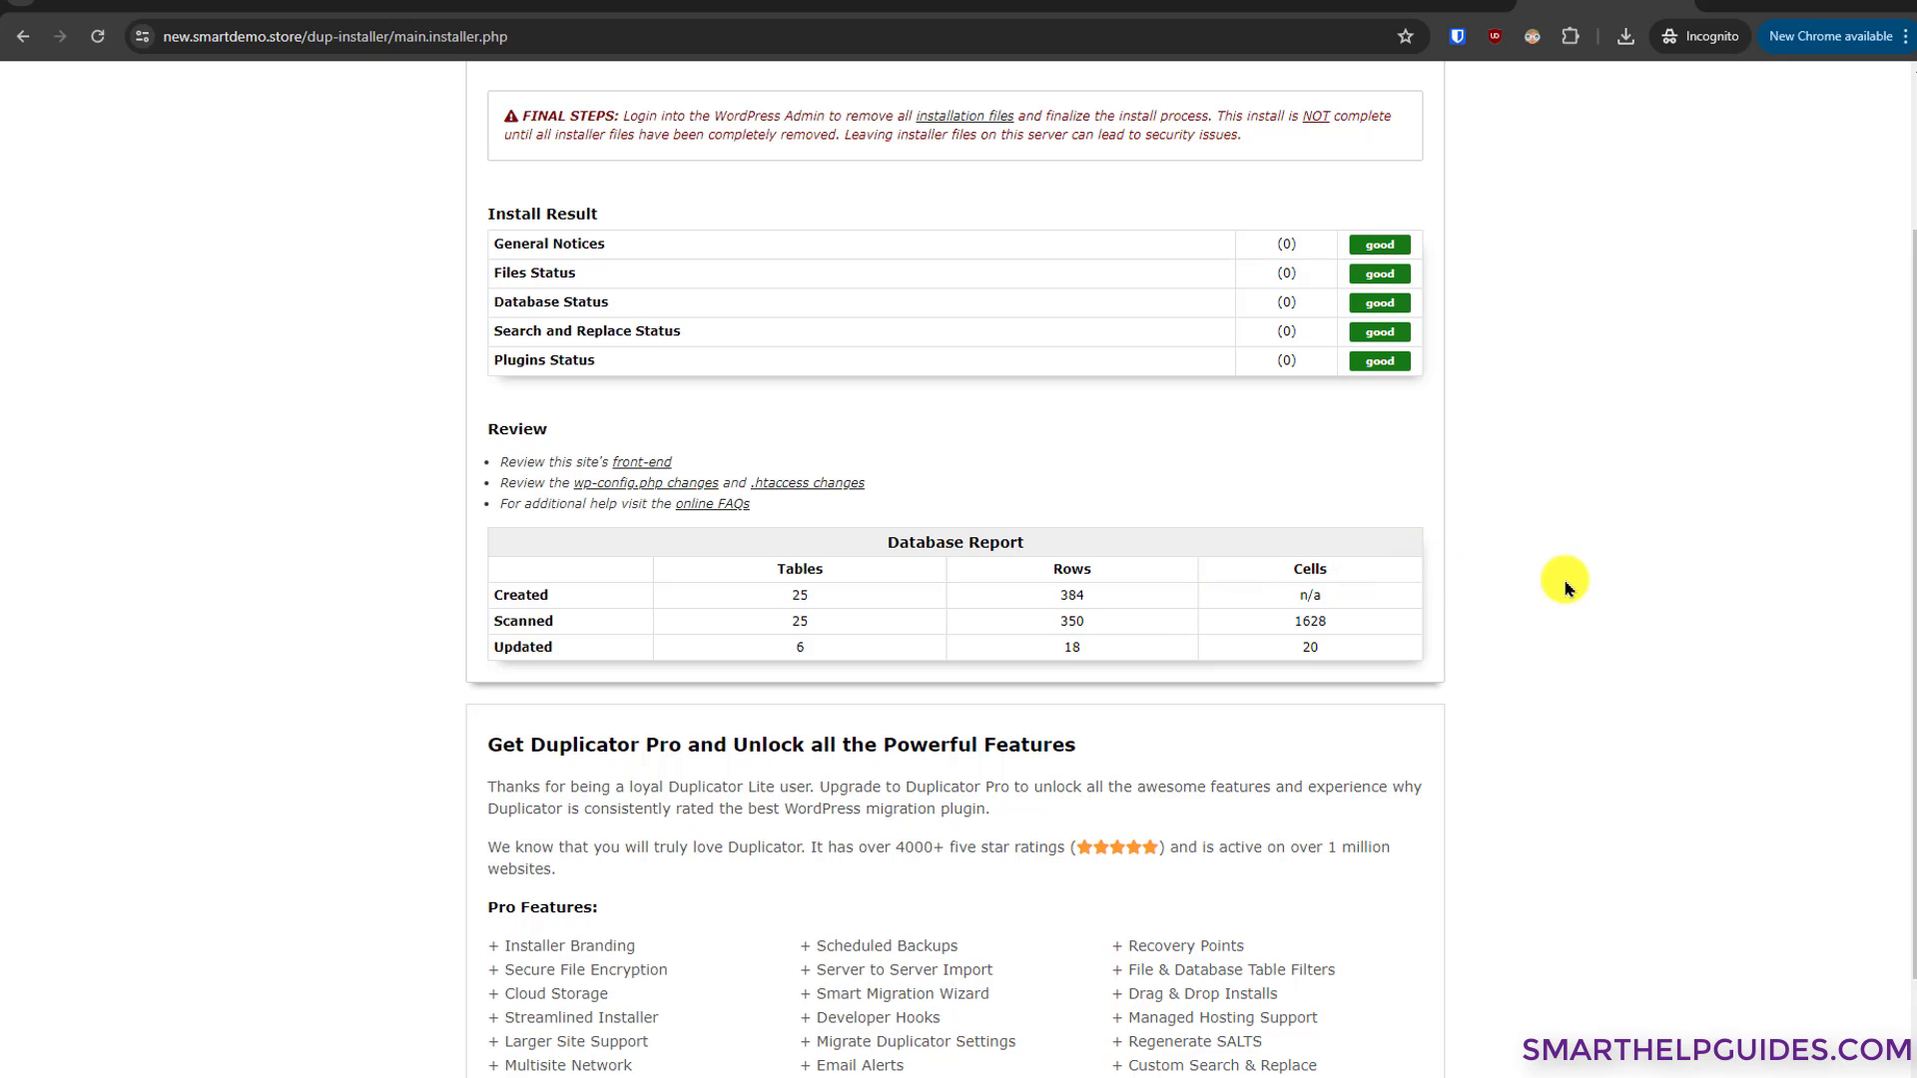
pyautogui.scroll(2, 796, 312)
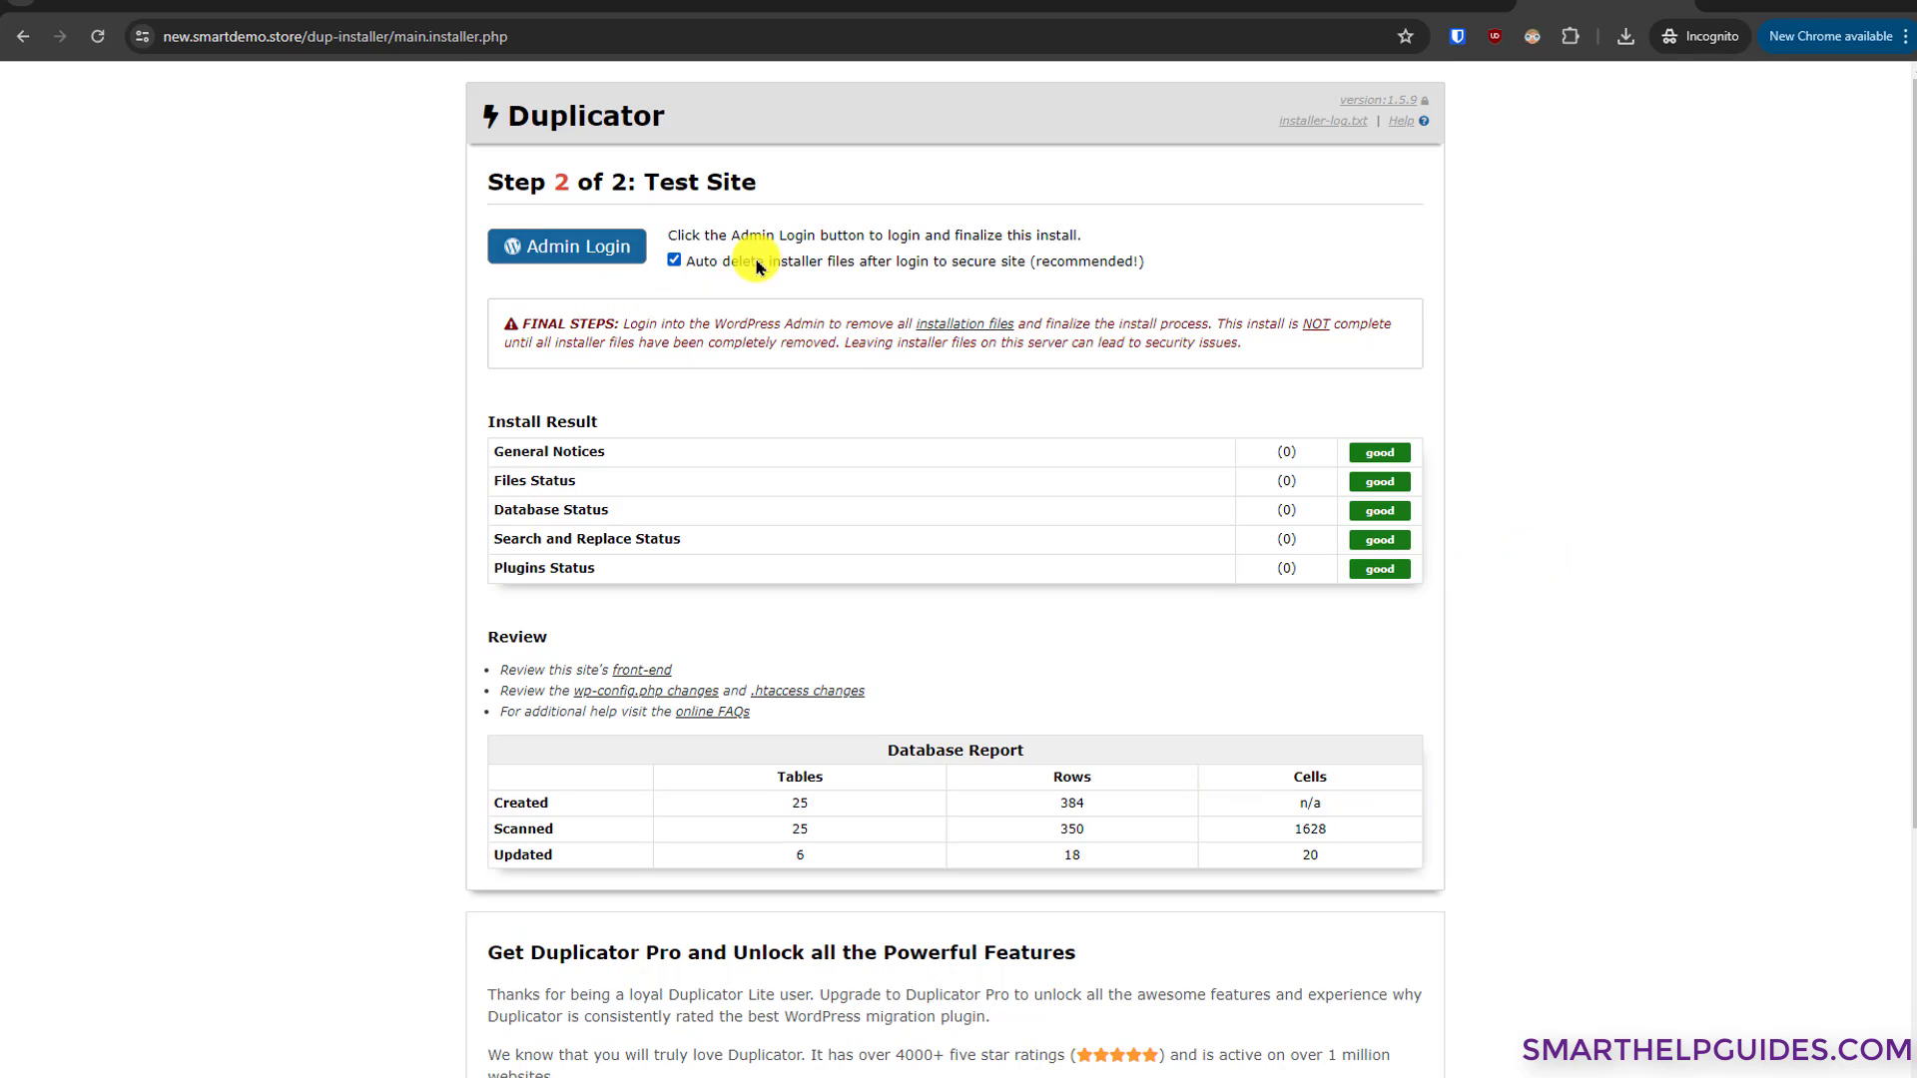
# - Open the installer's Admin Login in a new tab and log in to WordPress with the saved username and password
pyautogui.rightClick(541, 256)
pyautogui.click(560, 274)
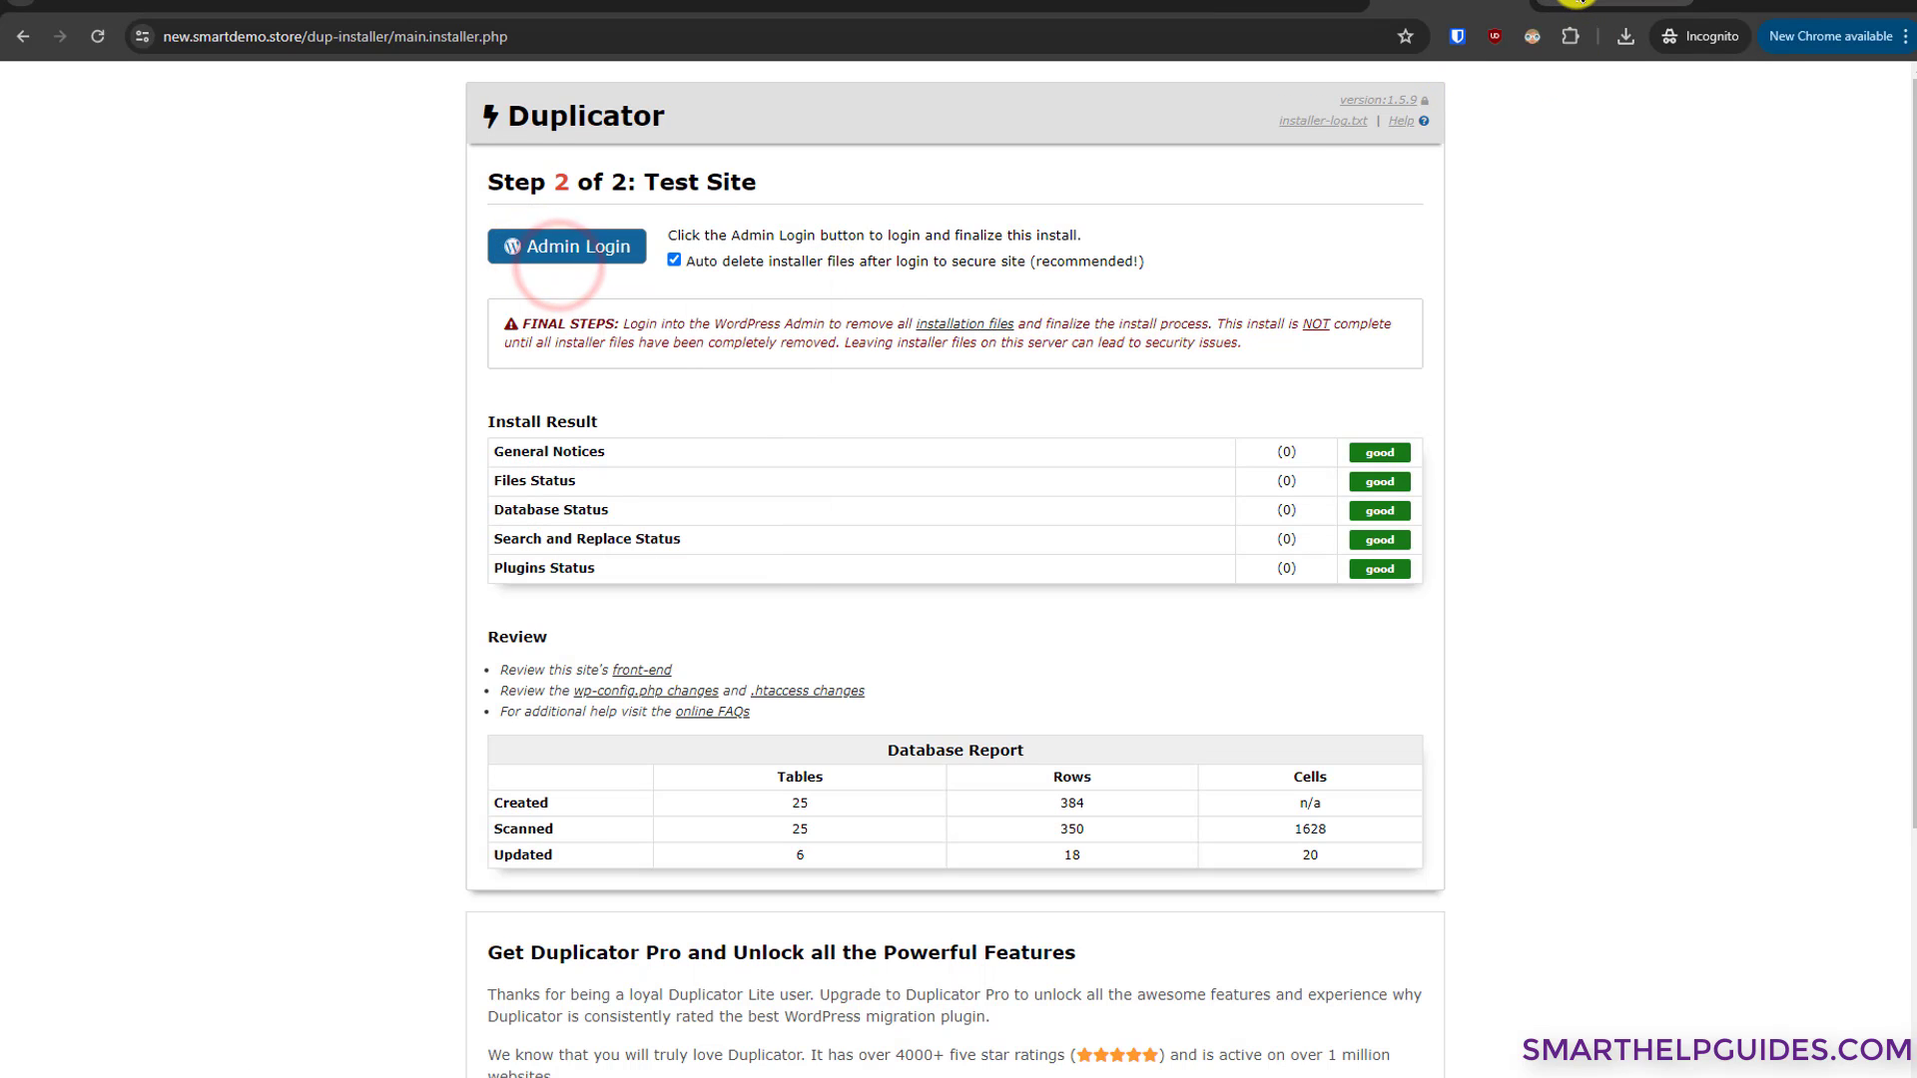
pyautogui.click(1580, 3)
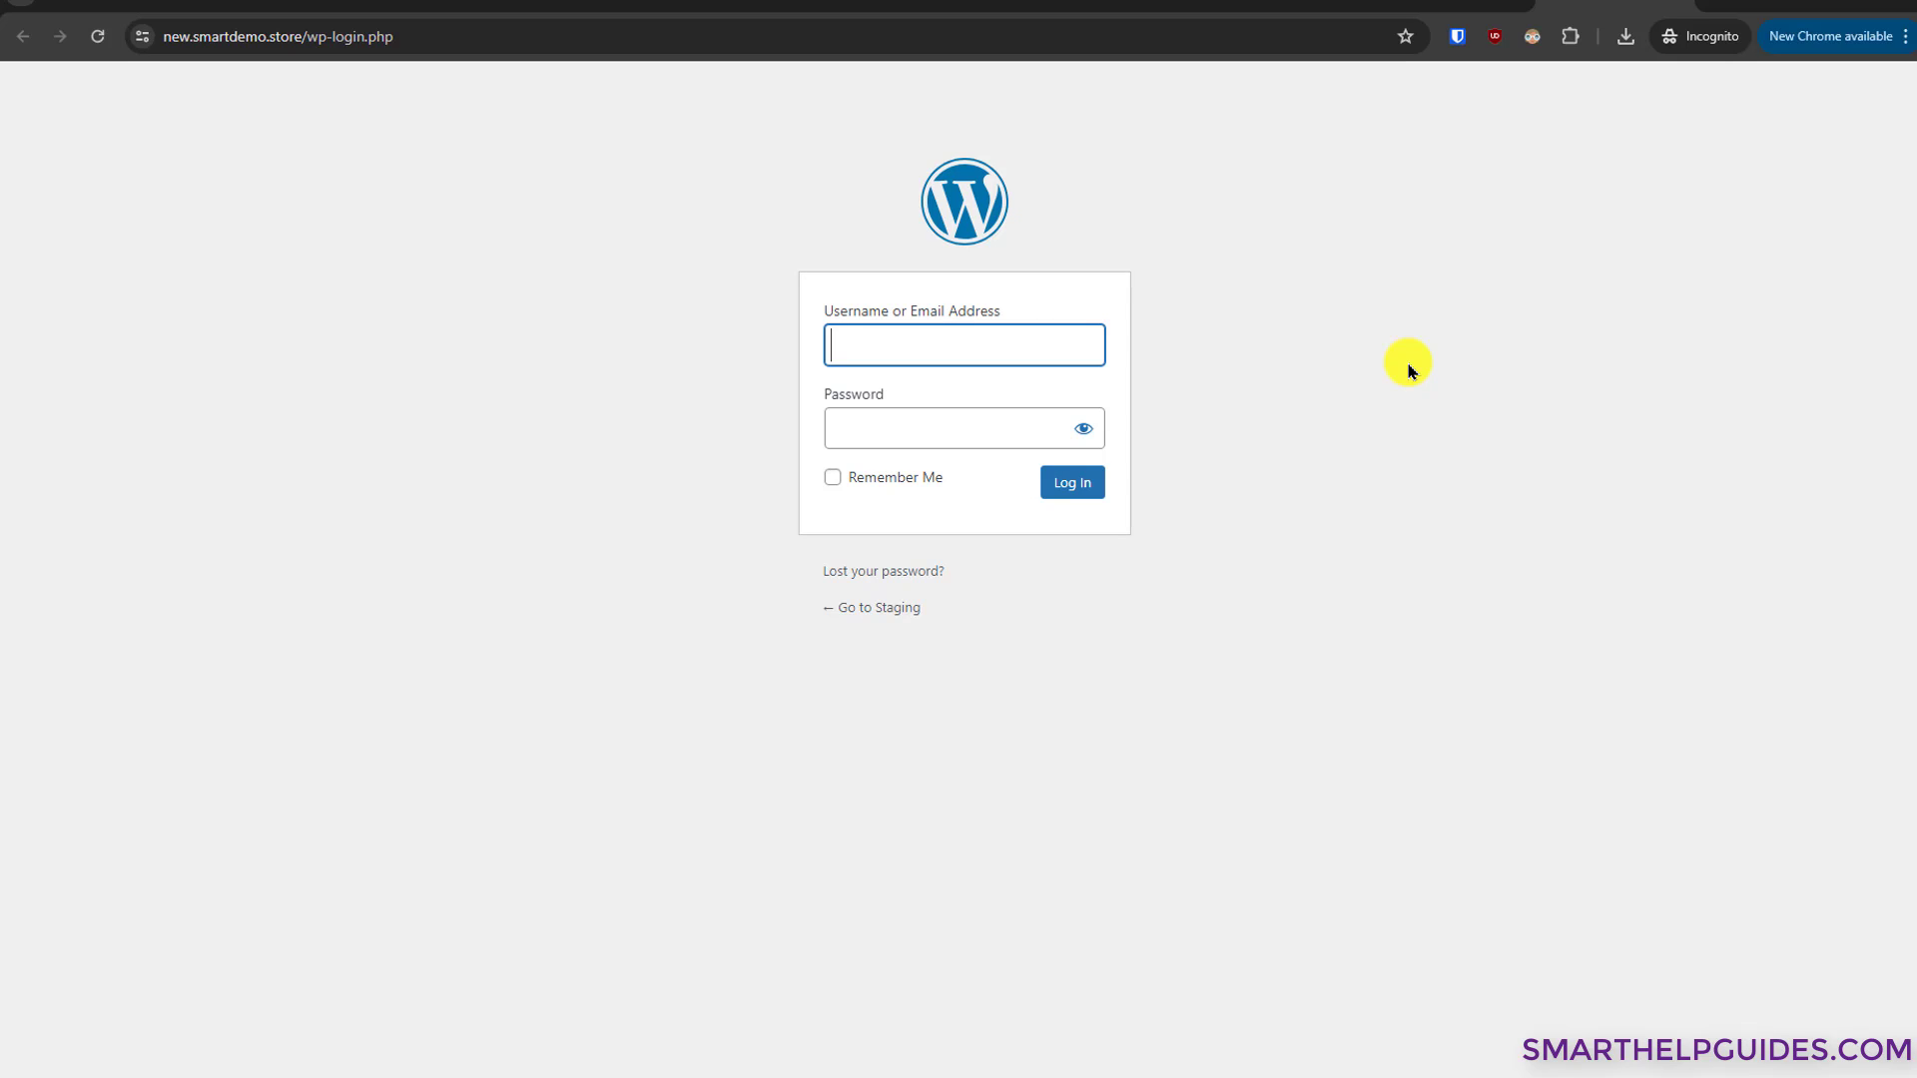
pyautogui.hotkey('ctrl', 'shift', 'l')
pyautogui.click(1071, 483)
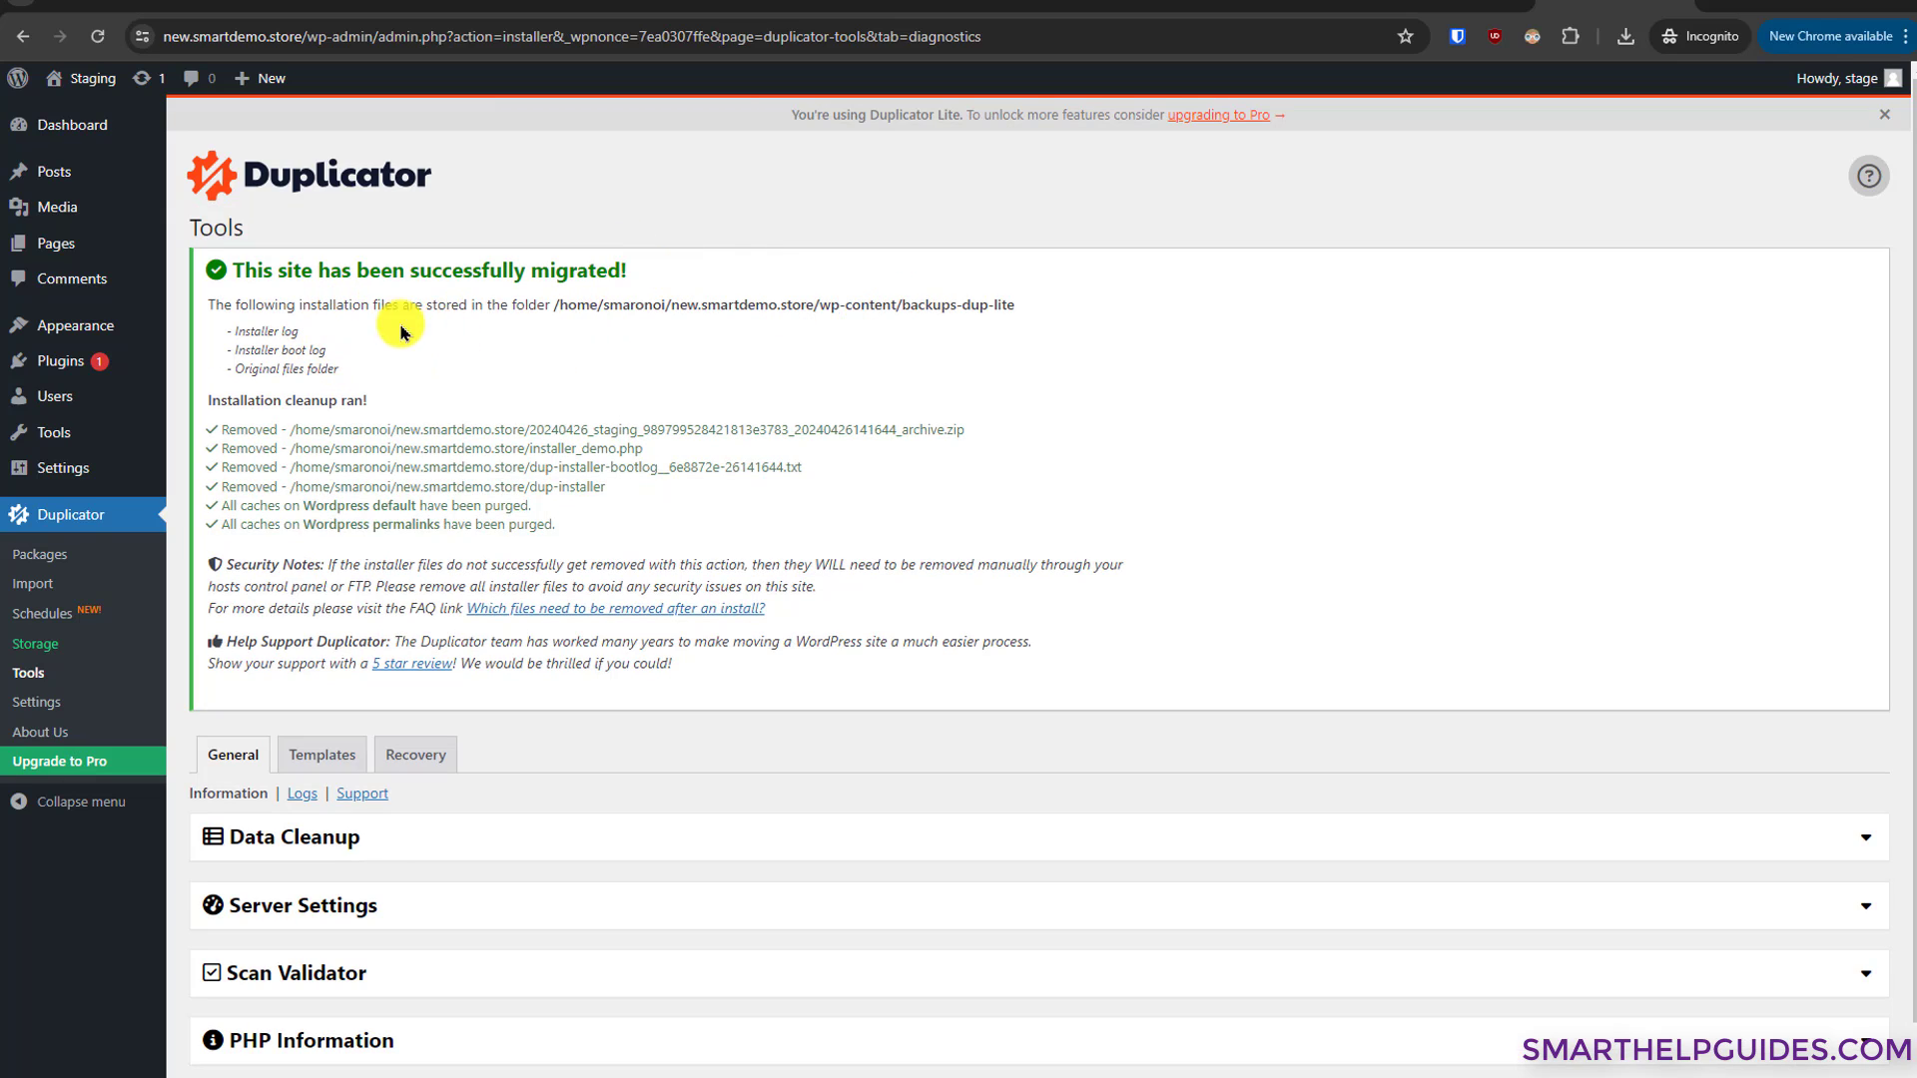
# - Review the Duplicator migration notice, checking the stored installation files and the list of removed installer files
pyautogui.tripleClick(342, 364)
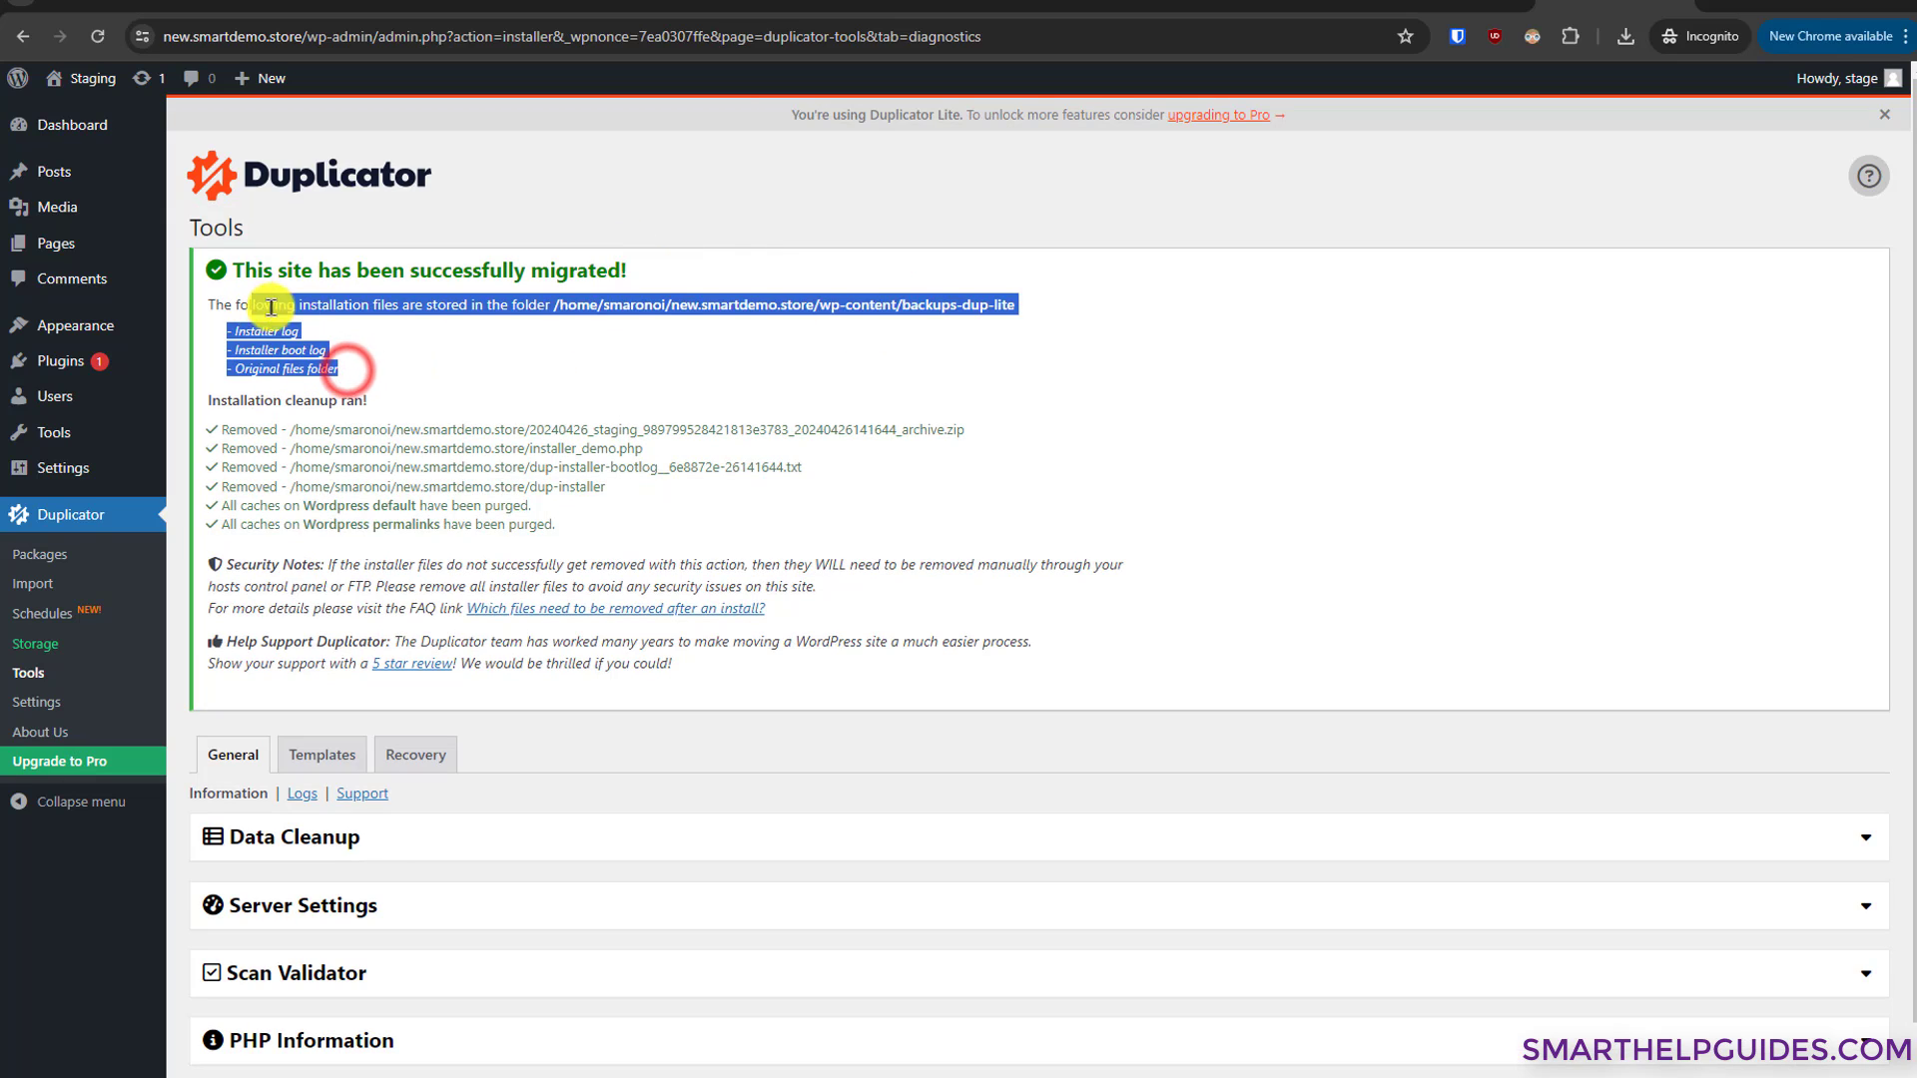
pyautogui.click(701, 344)
pyautogui.scroll(-1, 400, 455)
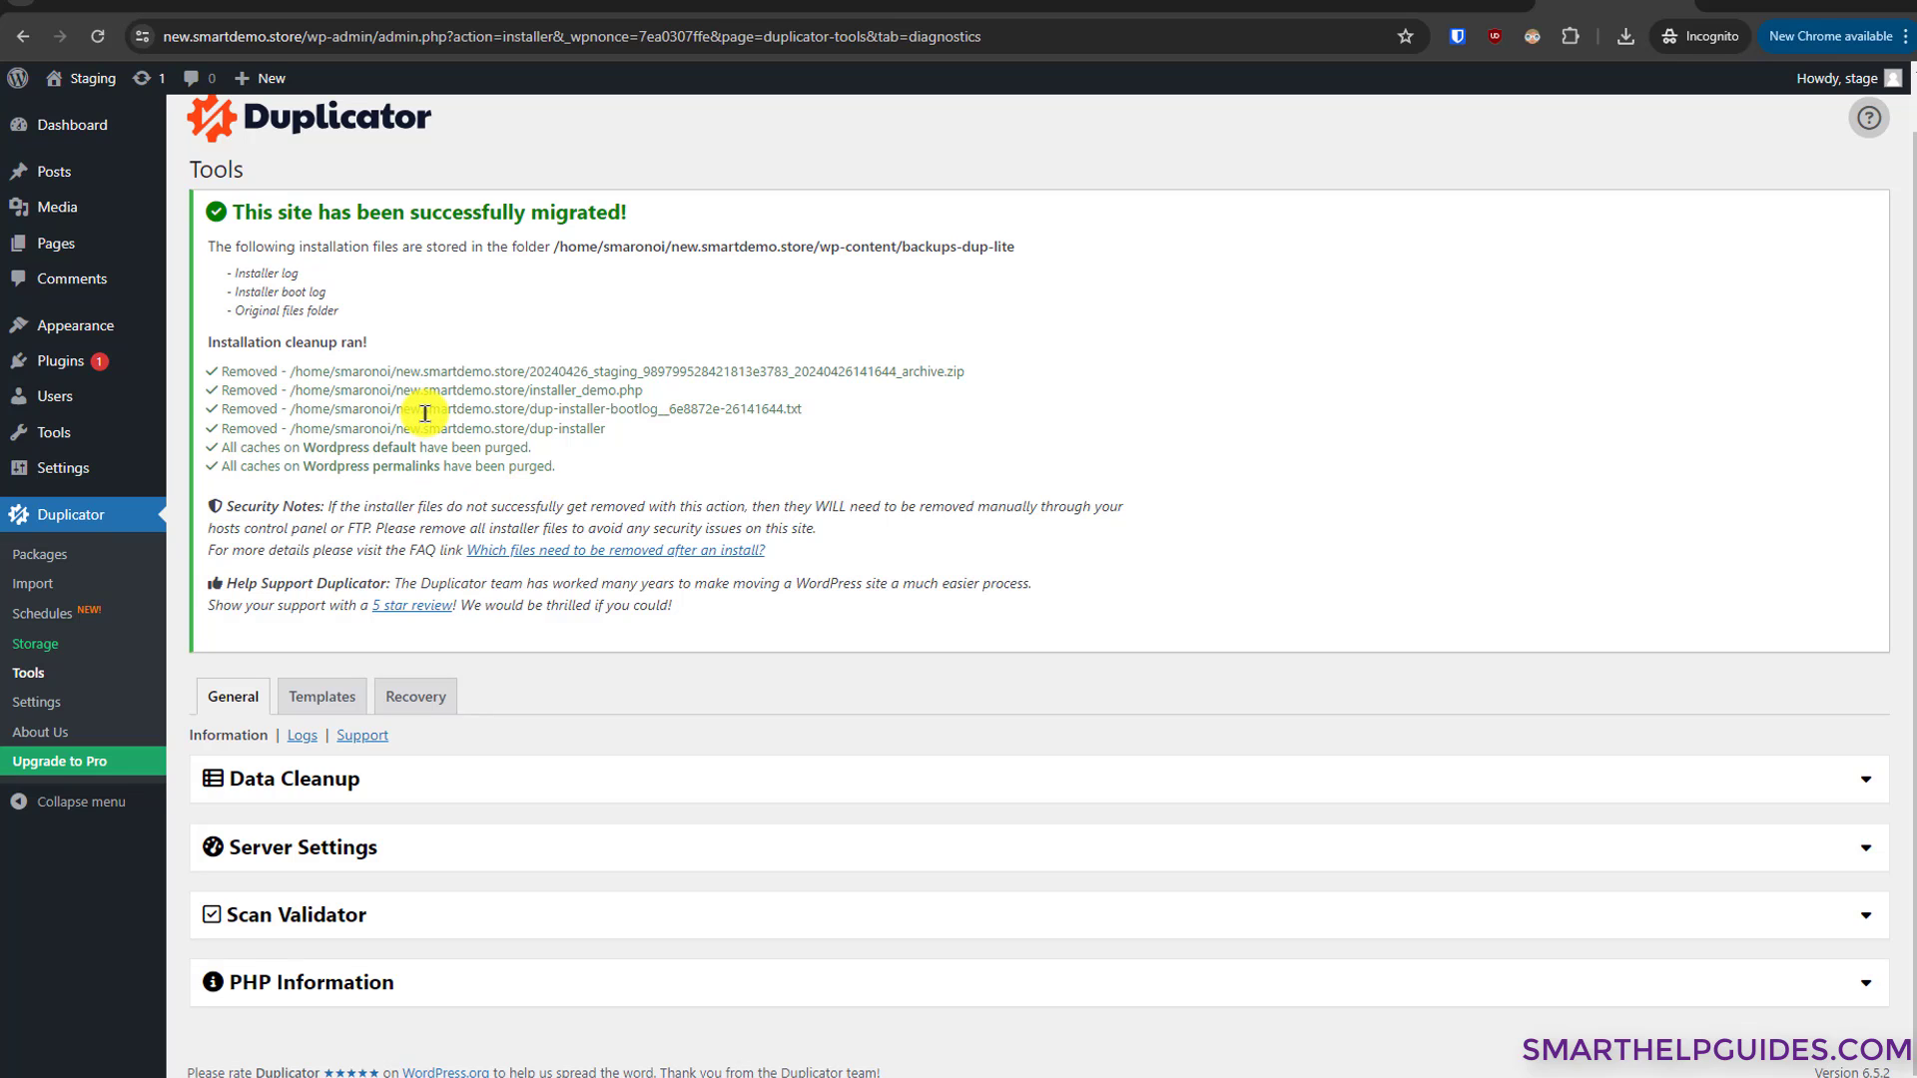
# - Return to the installer's Test Site page and look over the Install Result, Review links and Database Report
pyautogui.click(1392, 14)
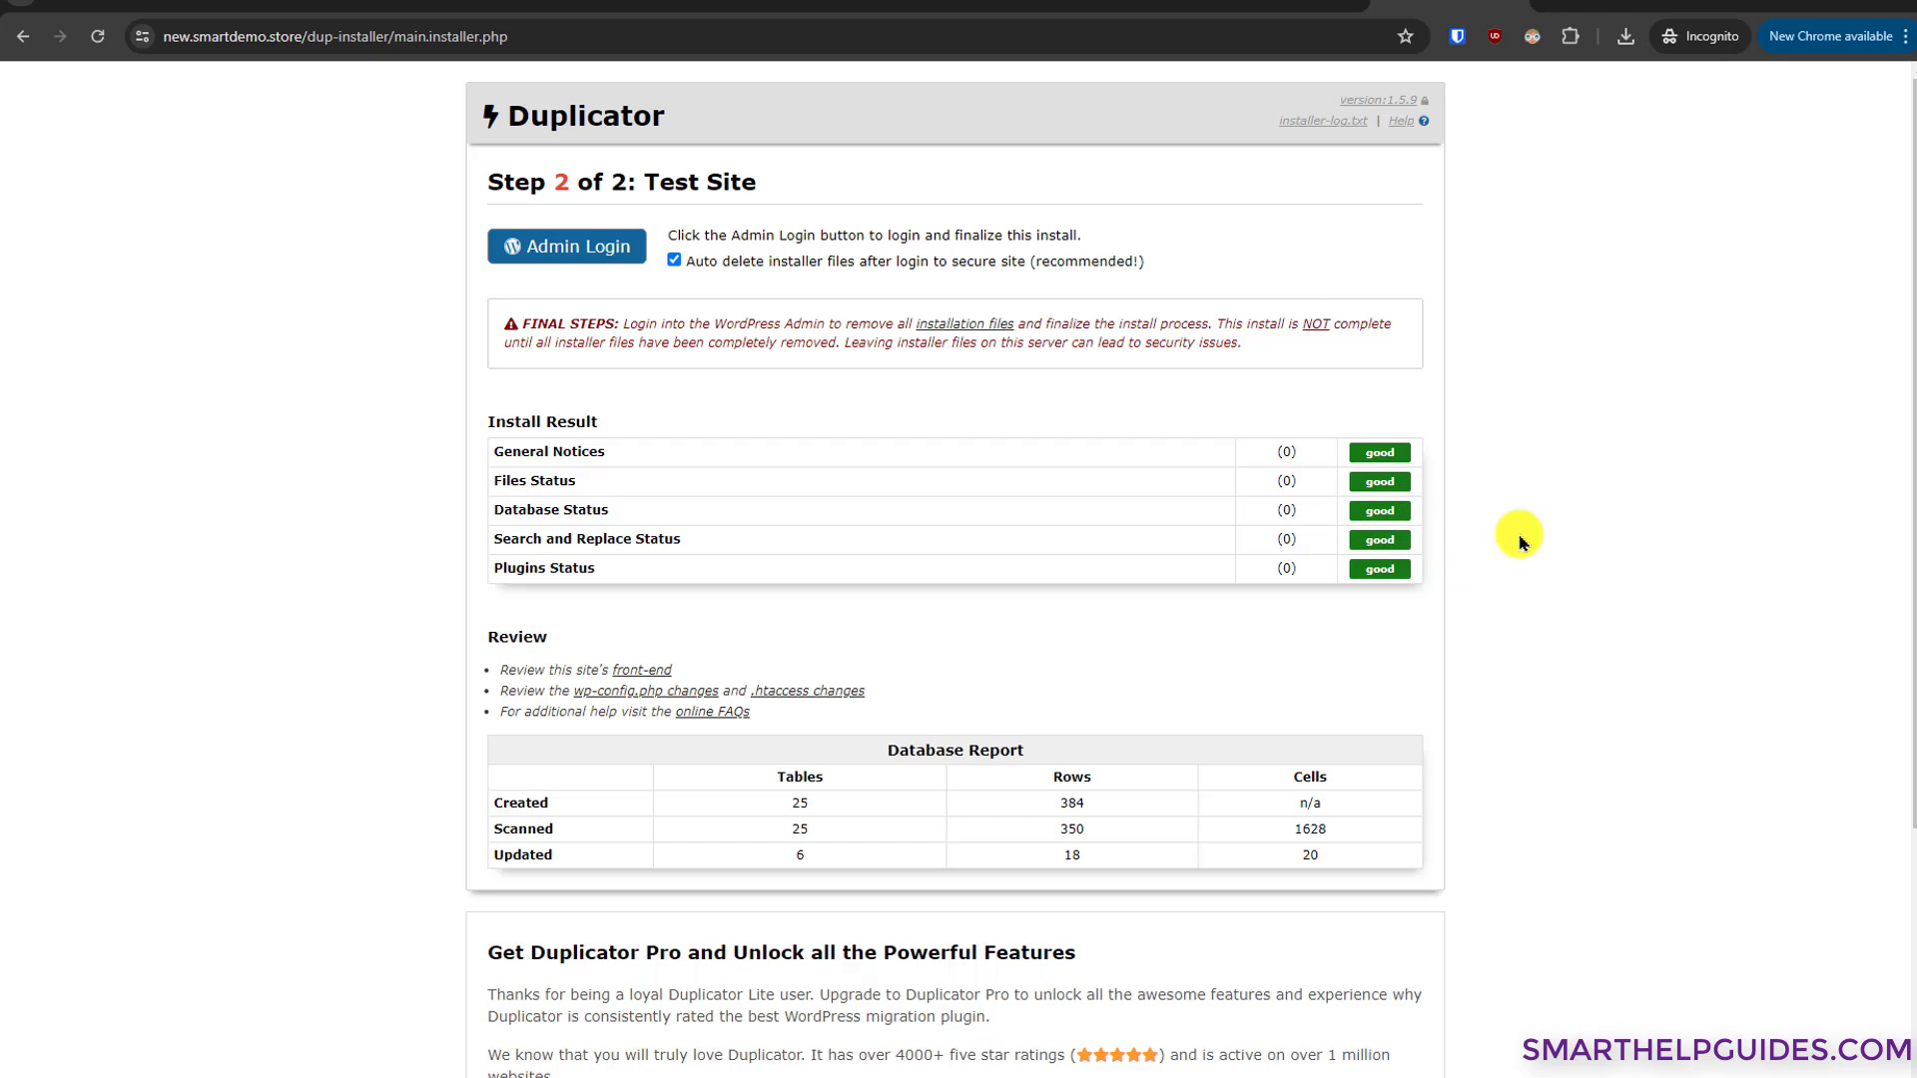
pyautogui.scroll(-1, 1528, 539)
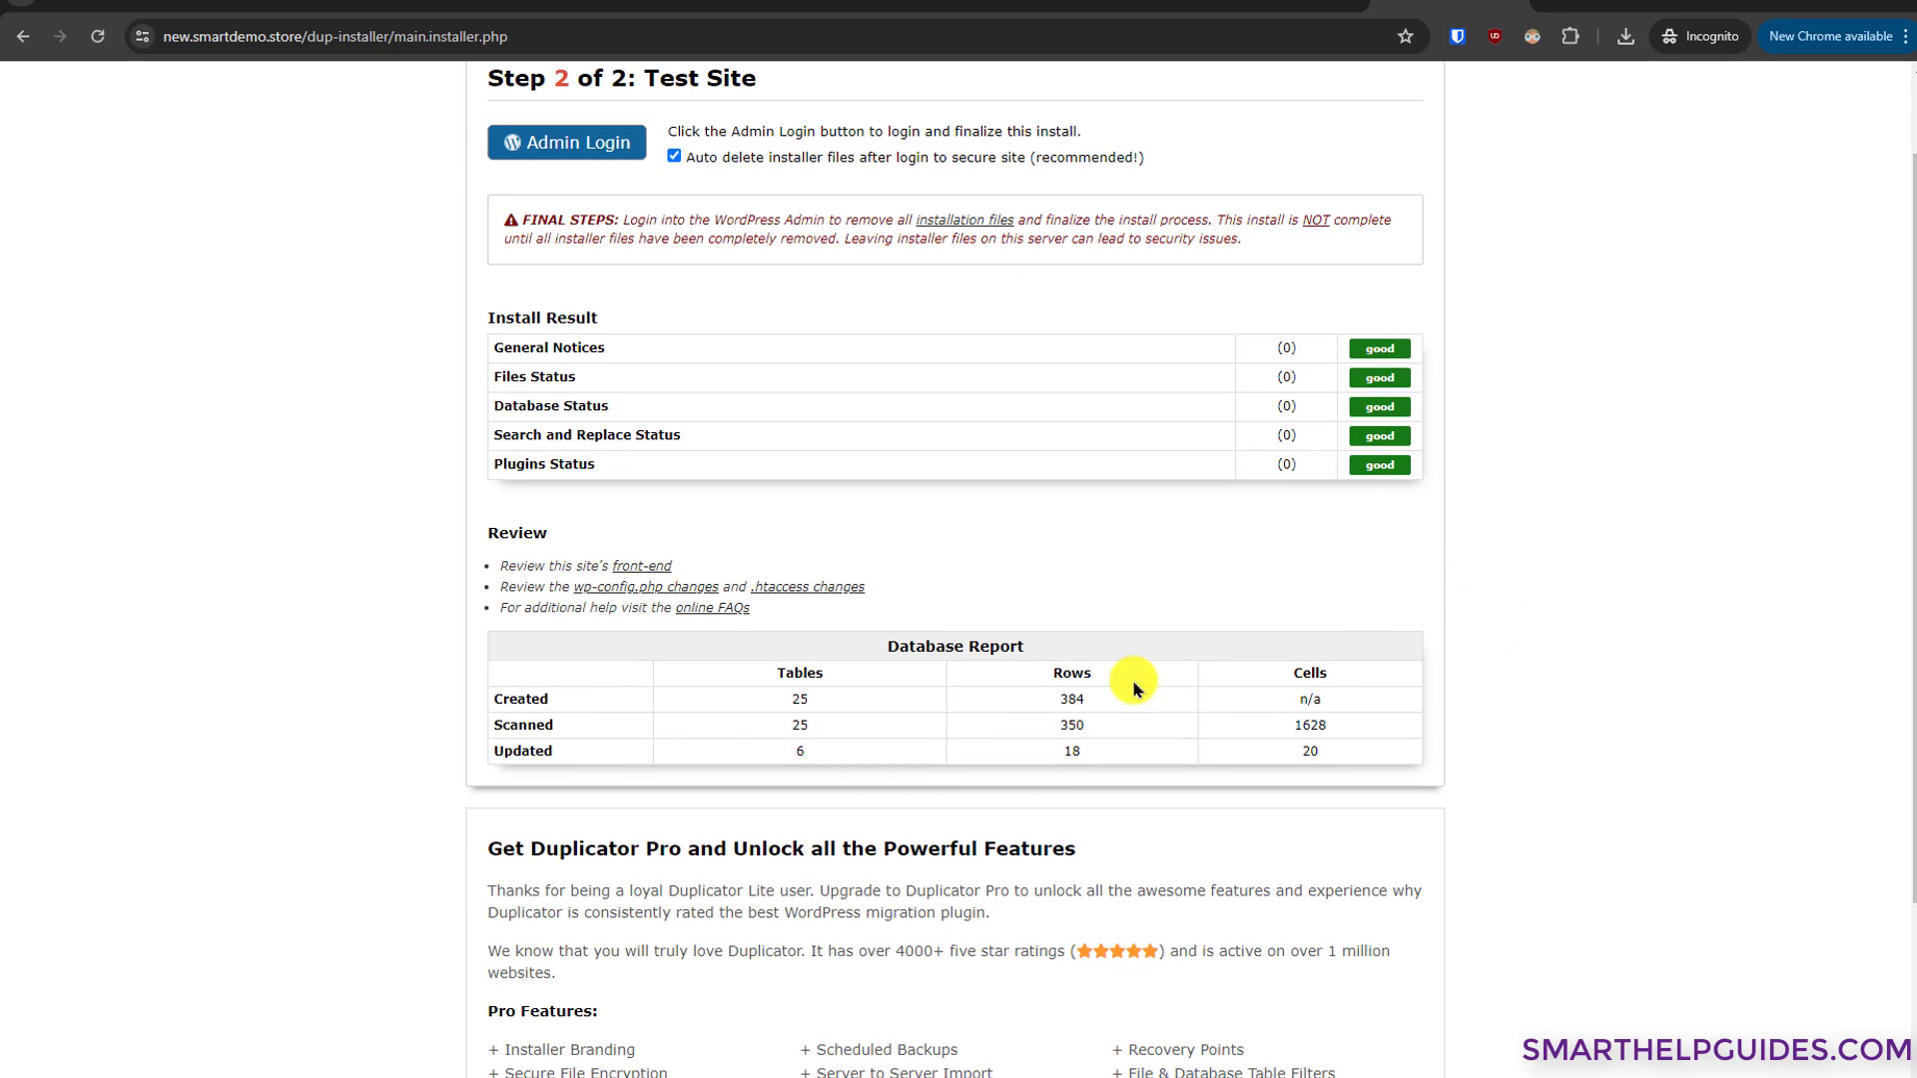
pyautogui.scroll(-3, 1390, 569)
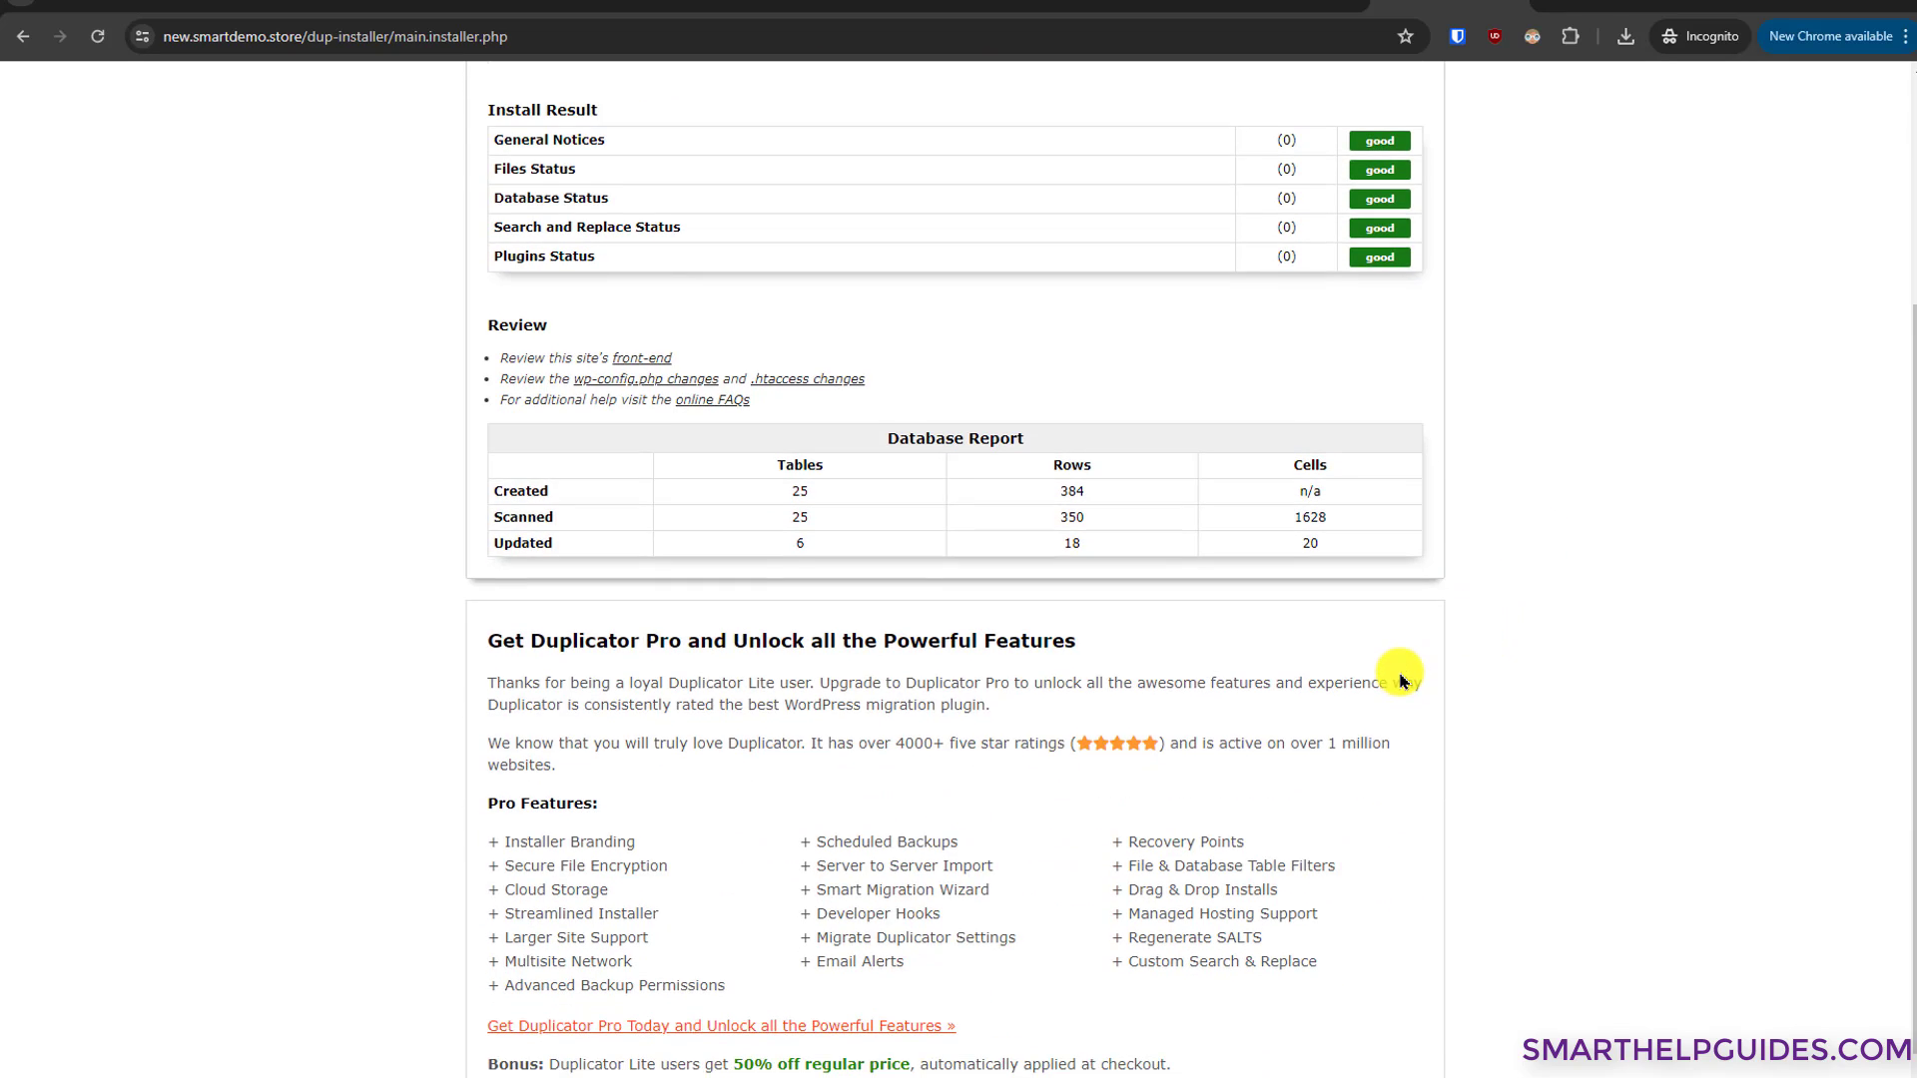
pyautogui.scroll(3, 1467, 672)
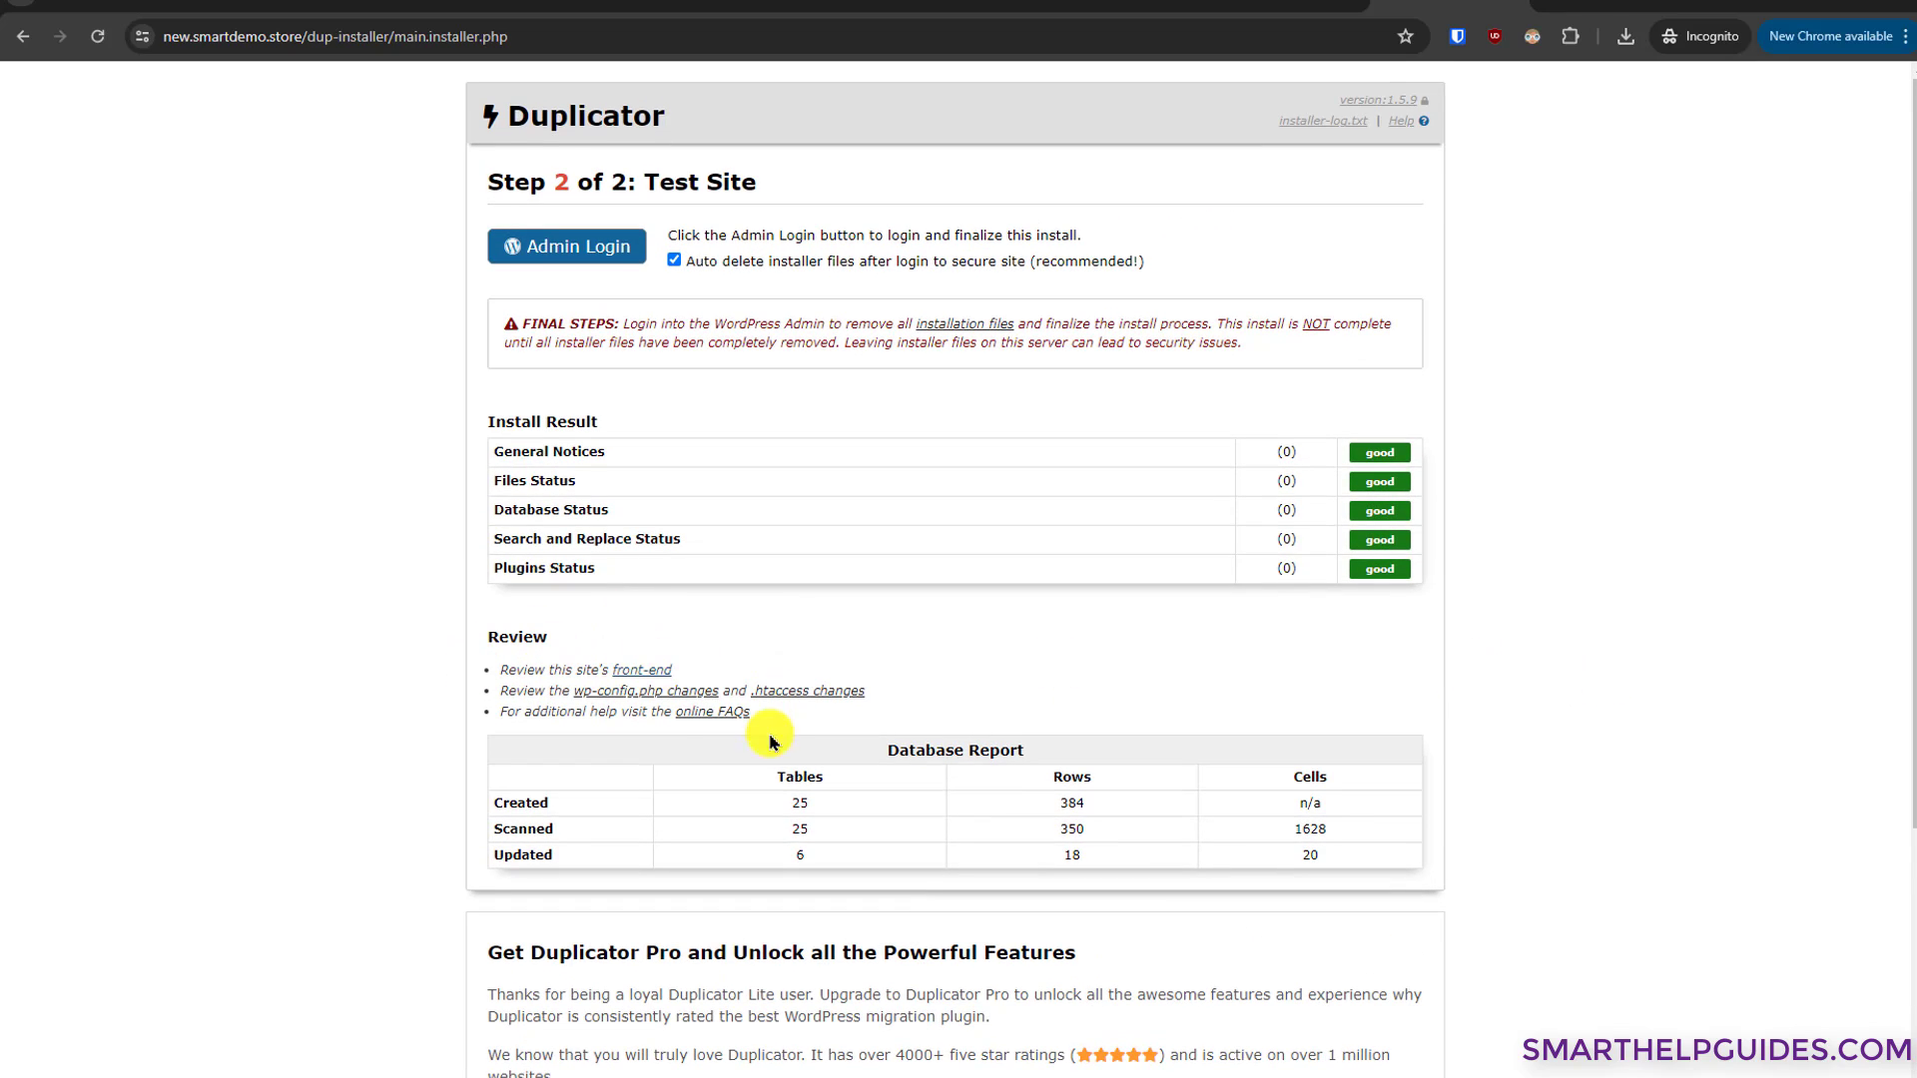
# - Open the migrated site's front-end in a new tab and check the home page all the way down
pyautogui.rightClick(654, 672)
pyautogui.click(659, 674)
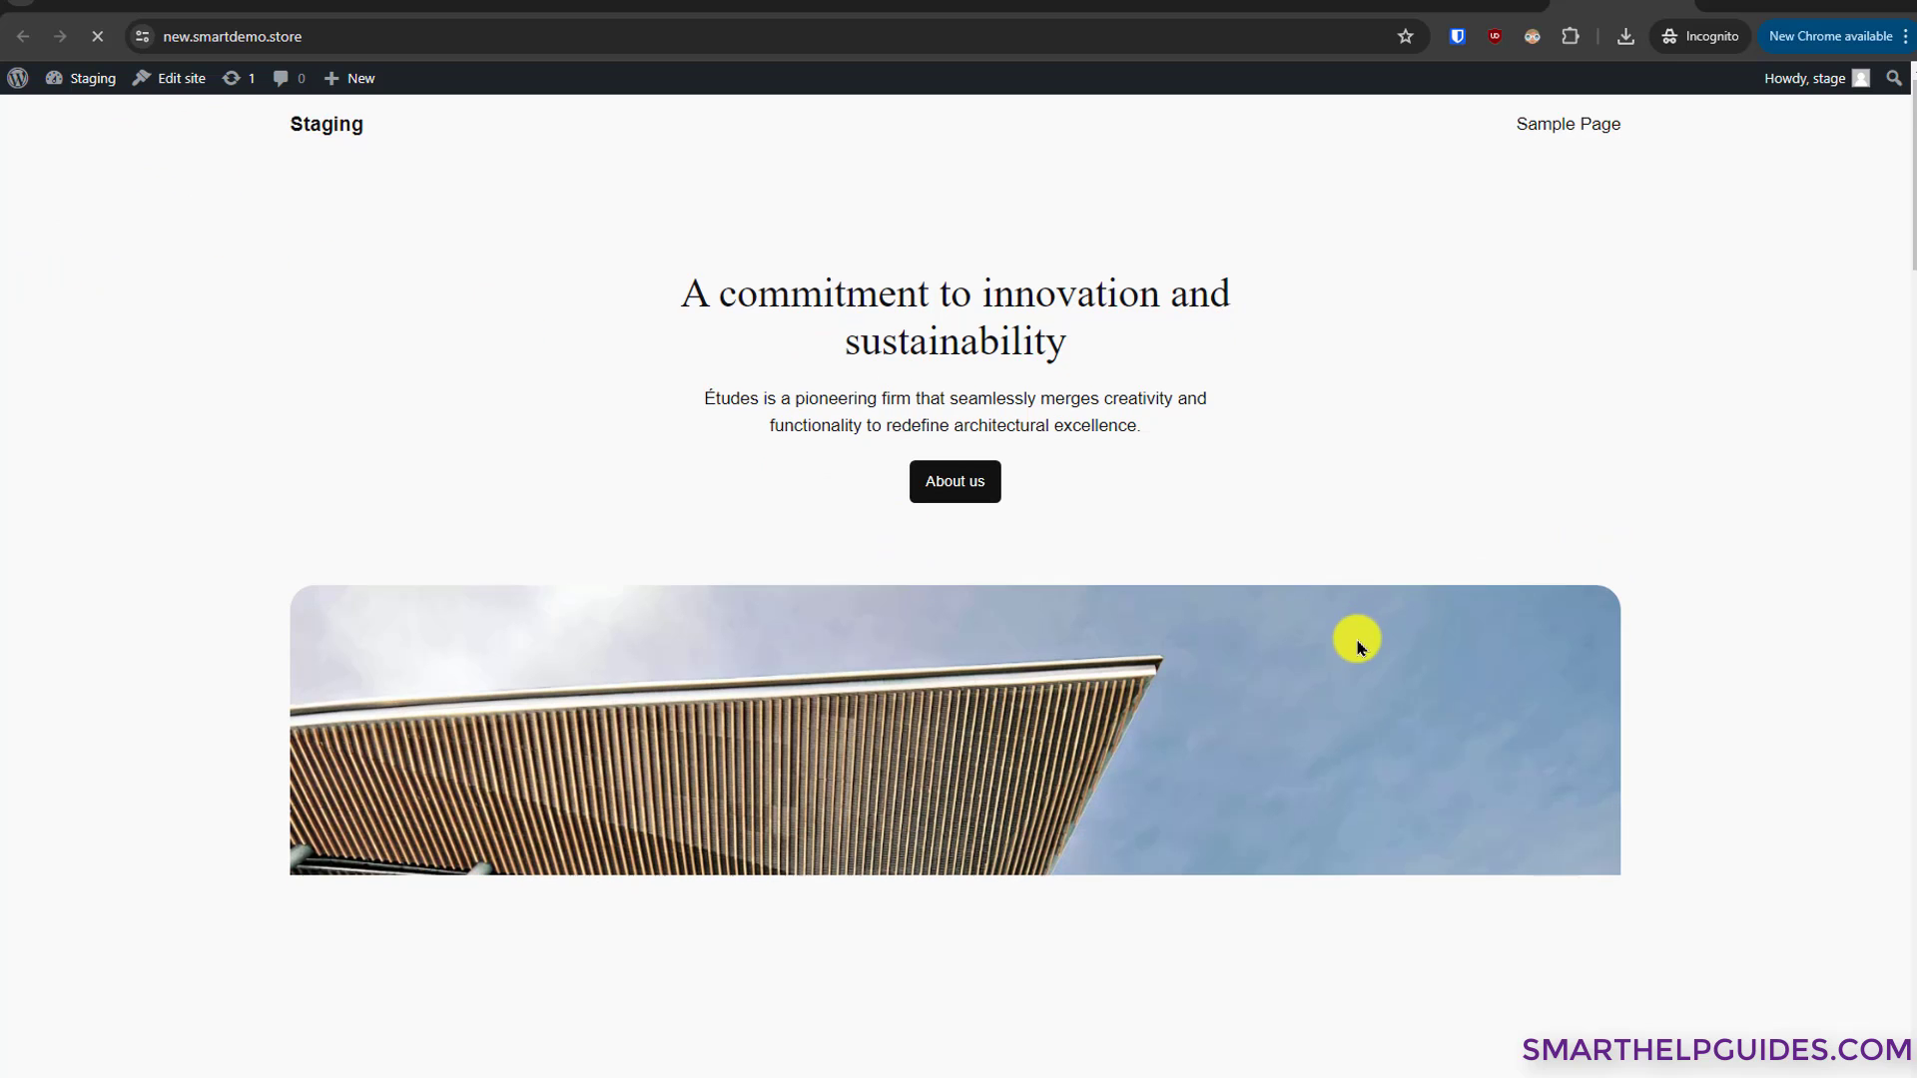
pyautogui.scroll(-10, 1287, 589)
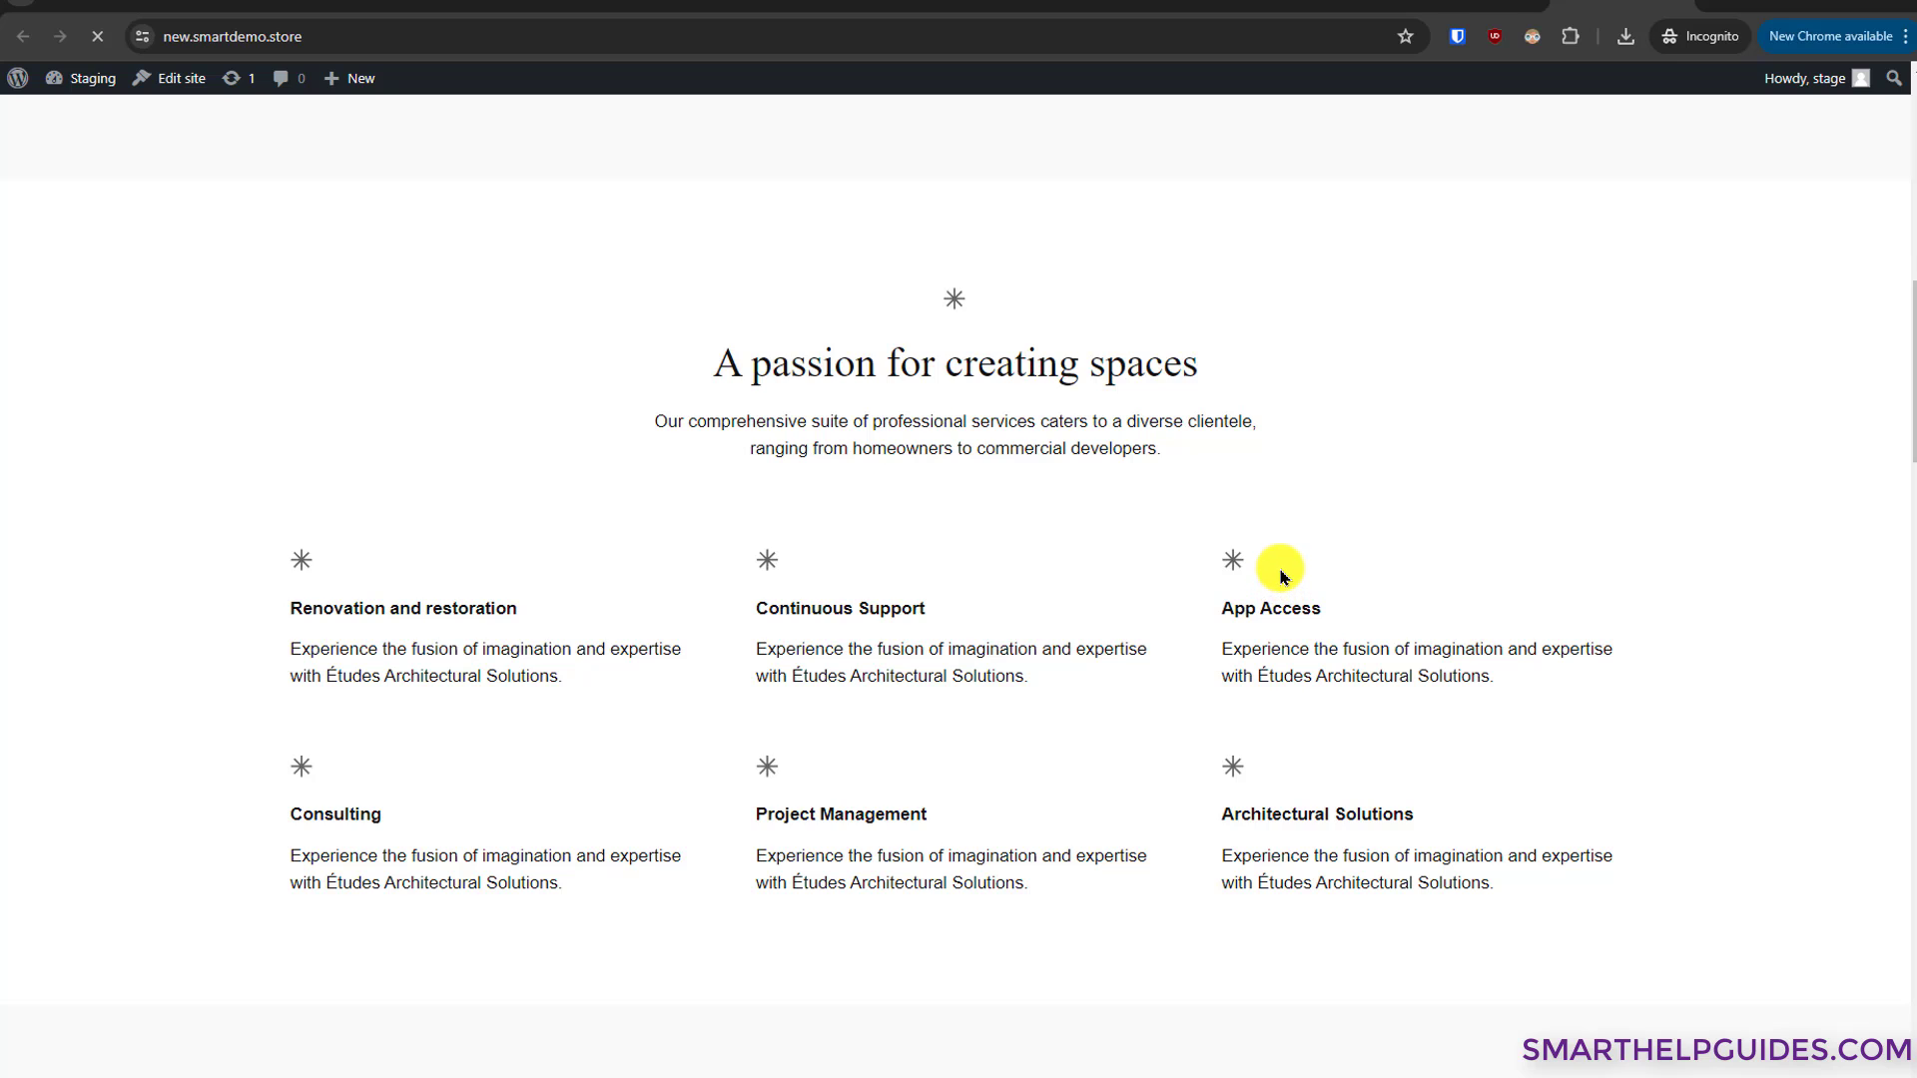
pyautogui.scroll(-15, 1282, 577)
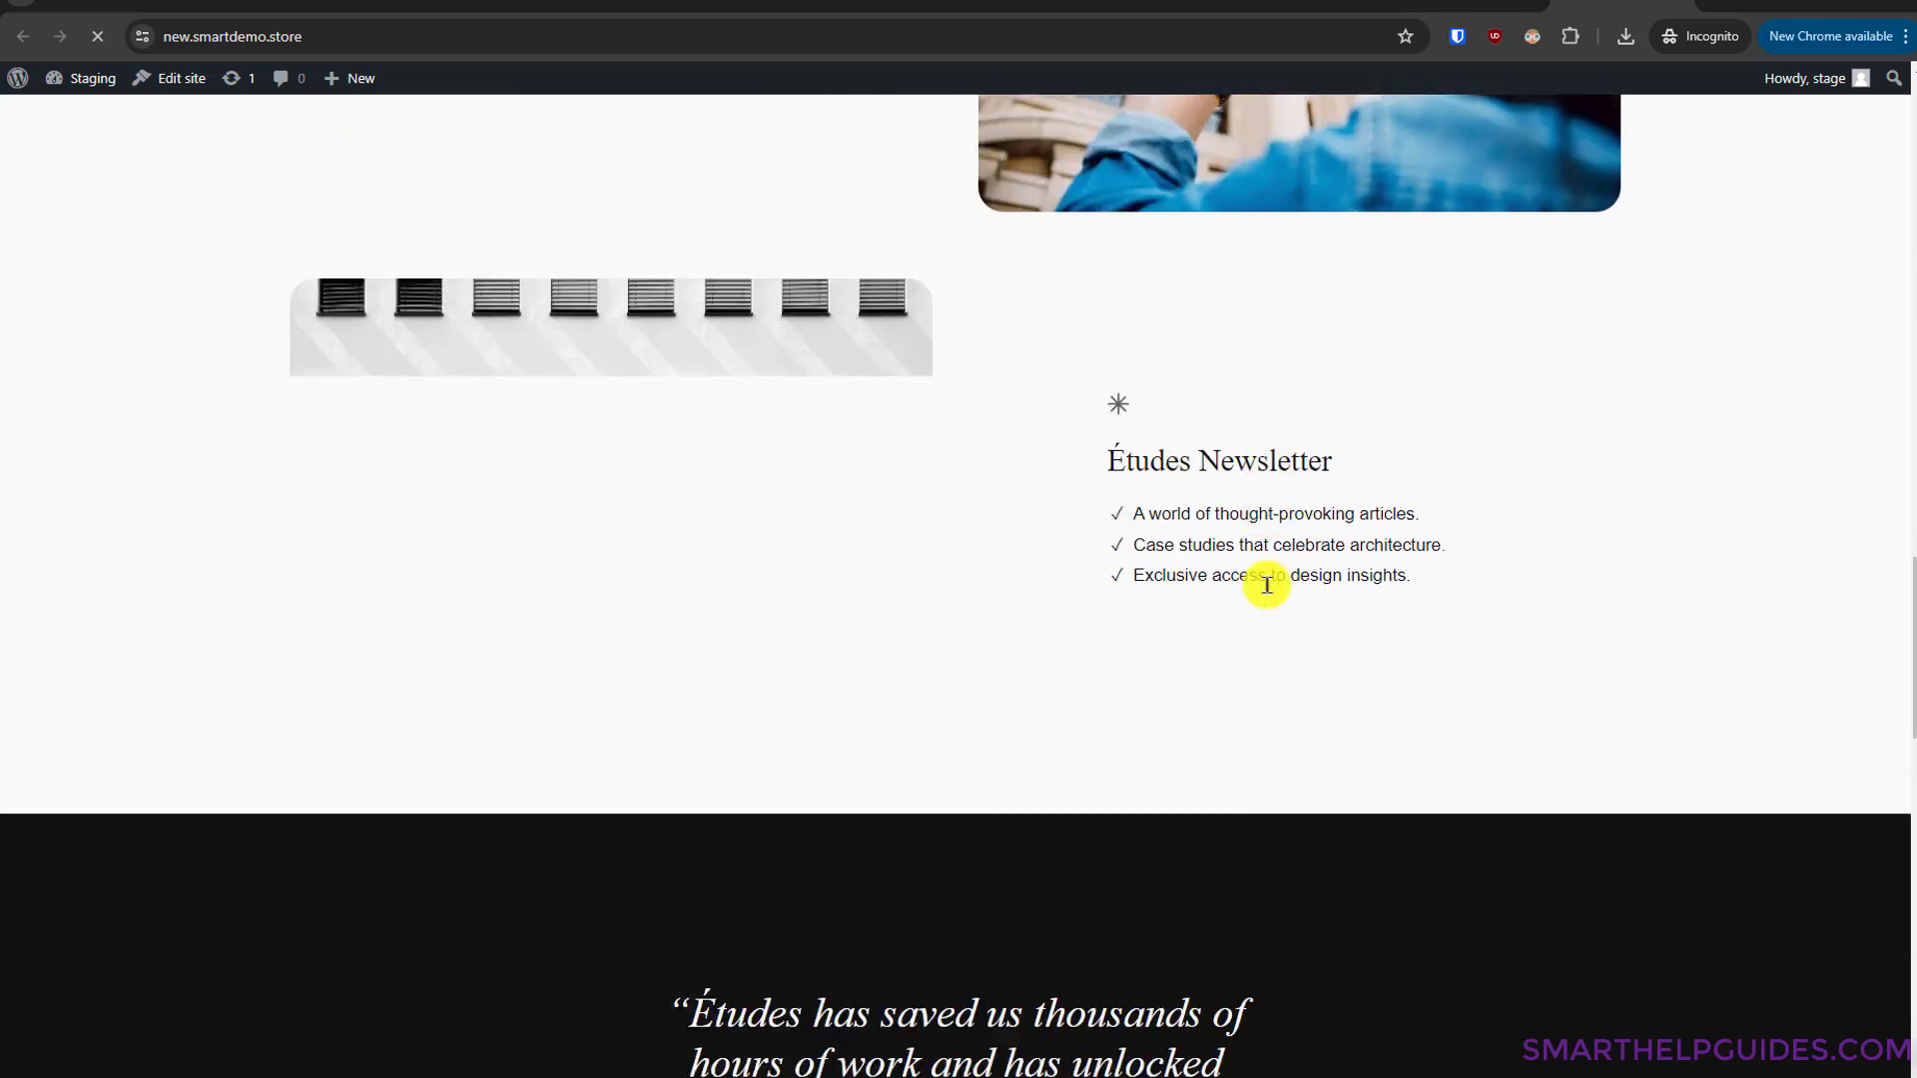
pyautogui.scroll(-12, 1267, 584)
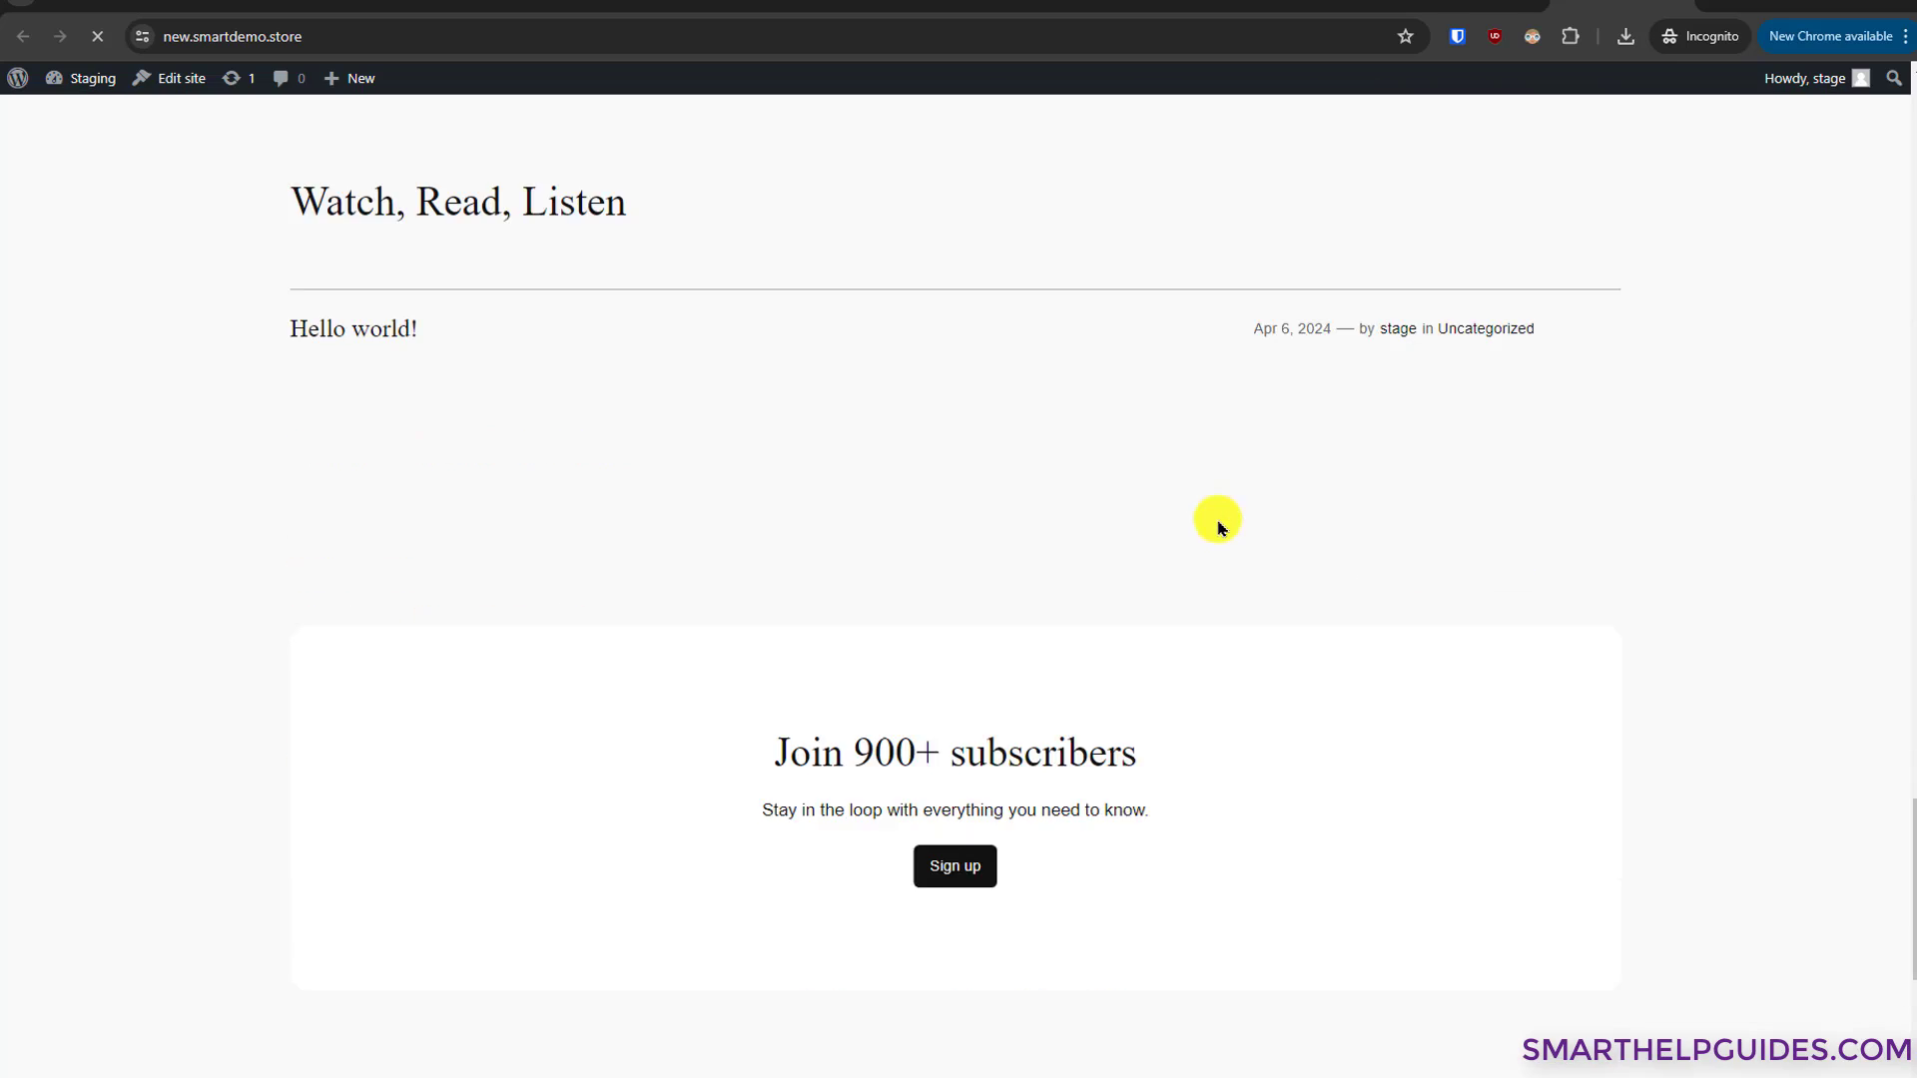
pyautogui.scroll(-5, 1217, 526)
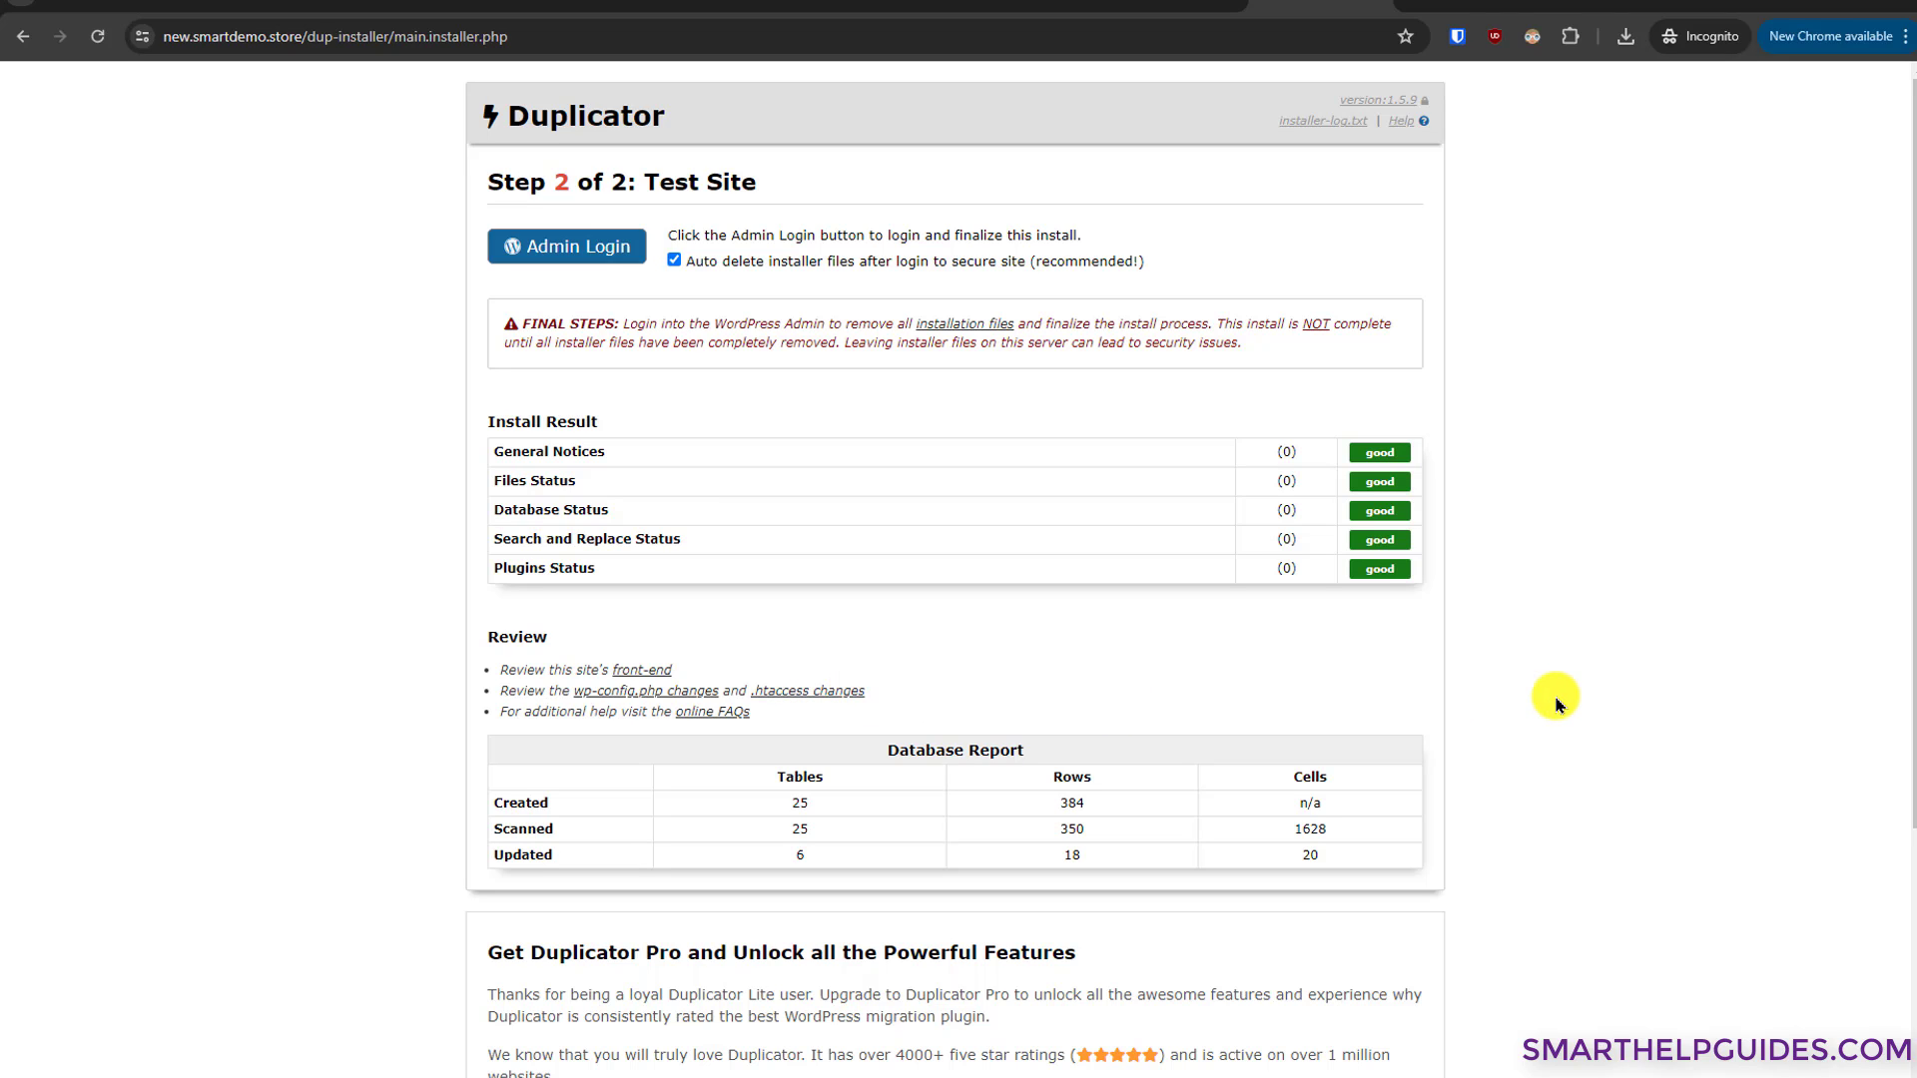
# - Revisit the Duplicator cleanup notice, then switch to the cPanel File Manager and reload the new.smartdemo.store folder listing
pyautogui.click(1368, 8)
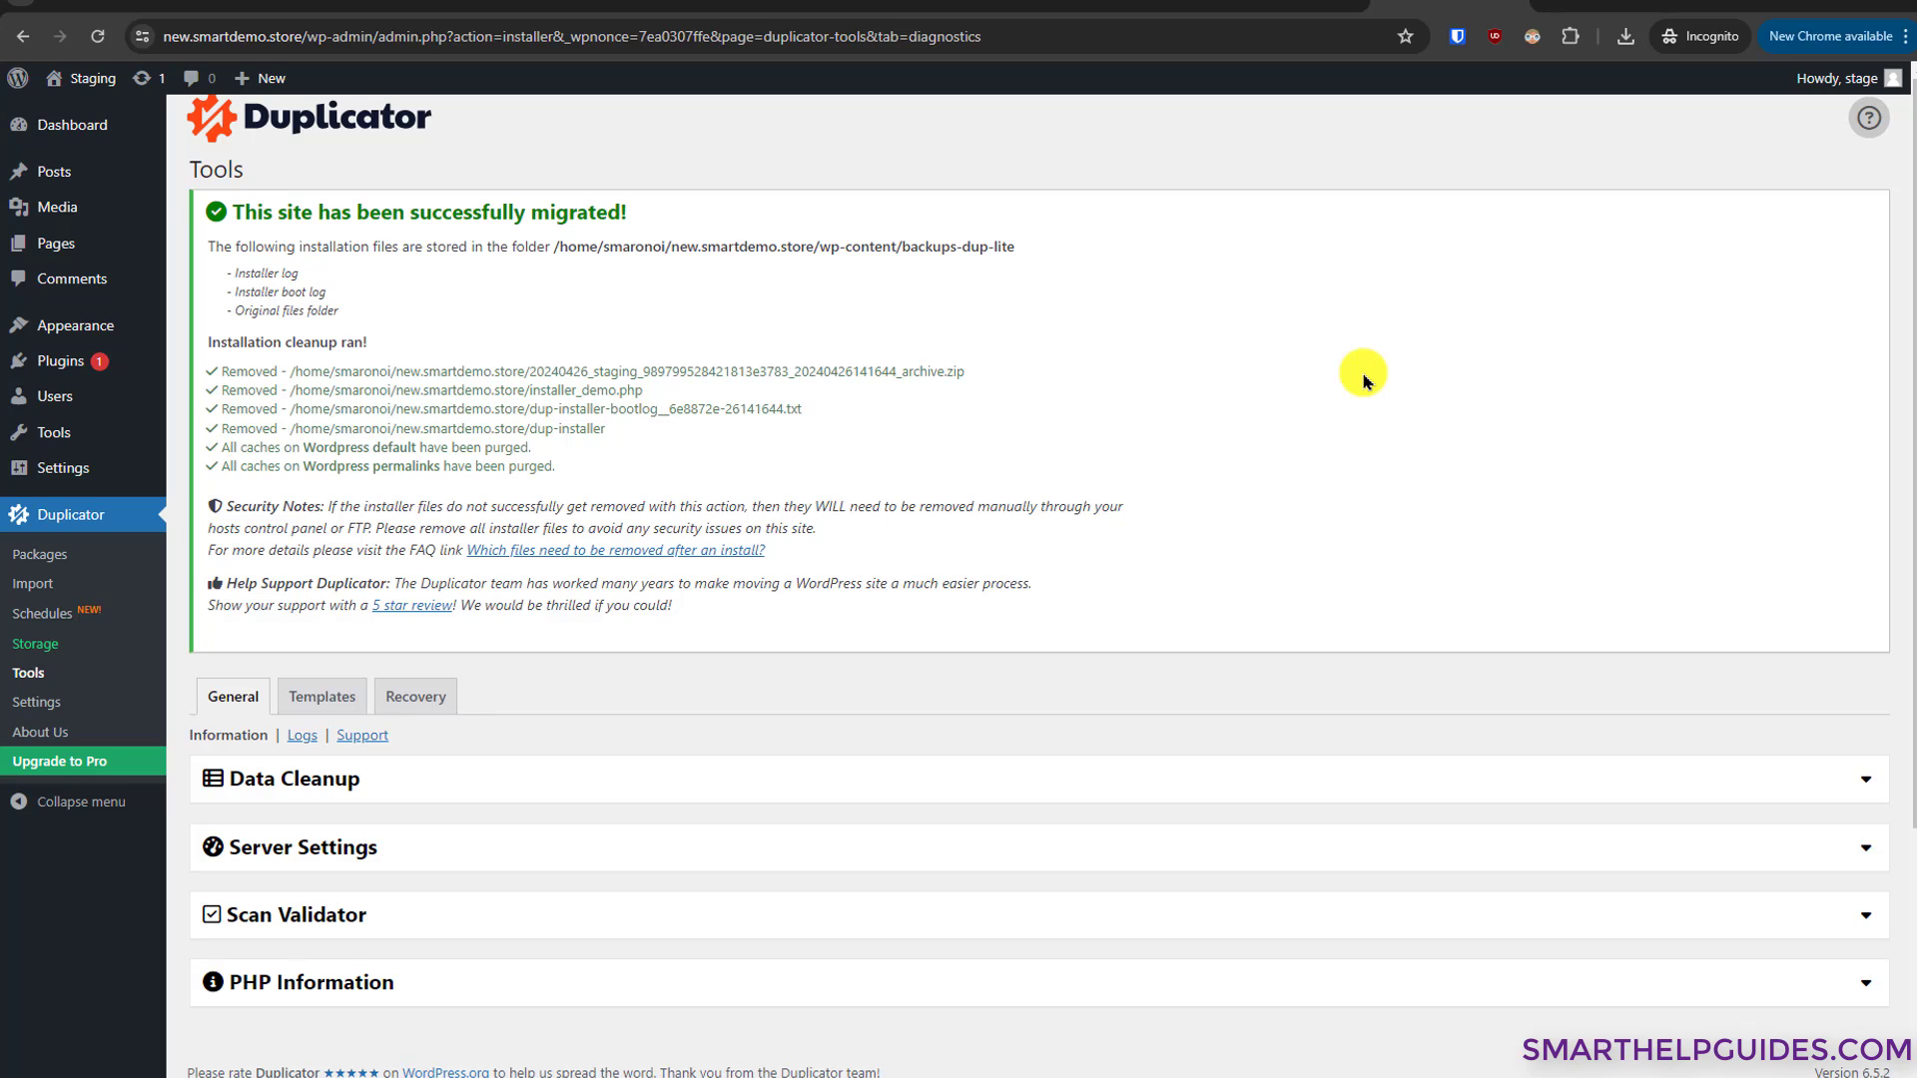
pyautogui.click(1912, 203)
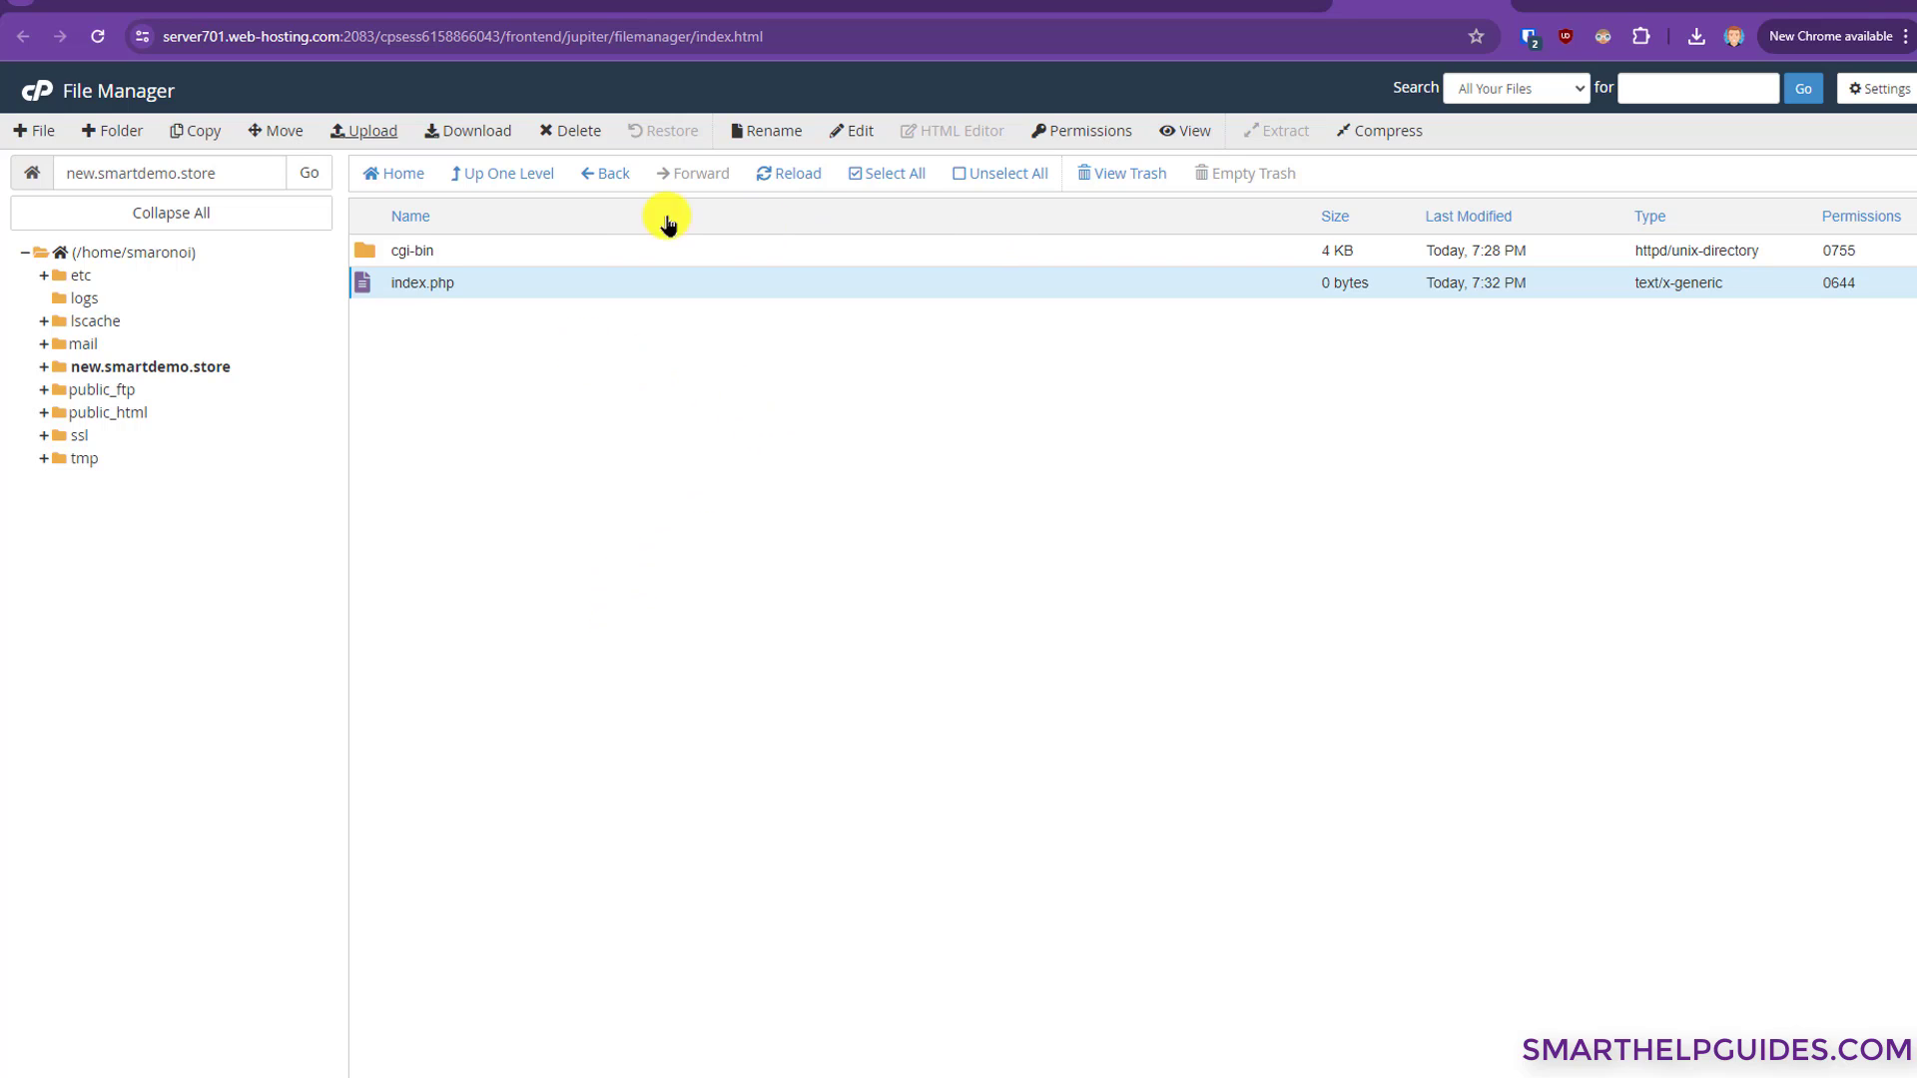
pyautogui.click(776, 174)
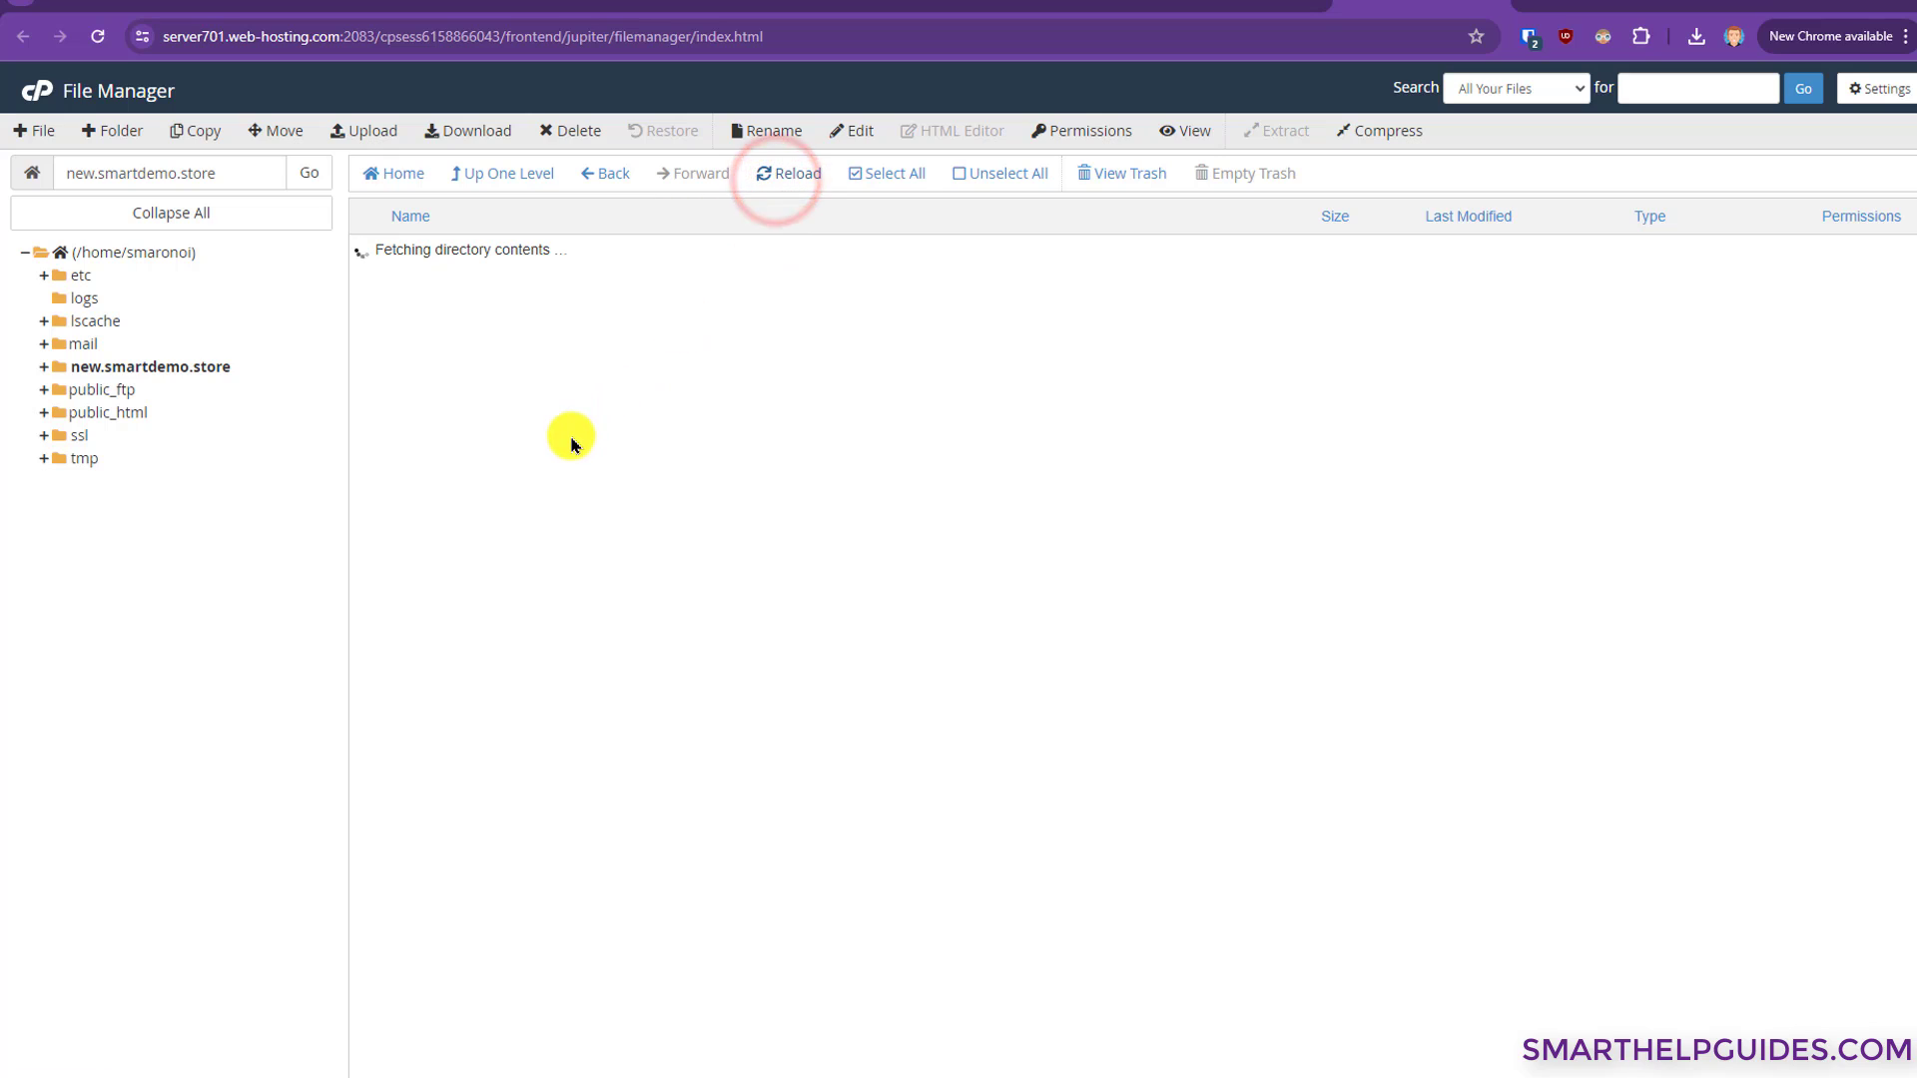